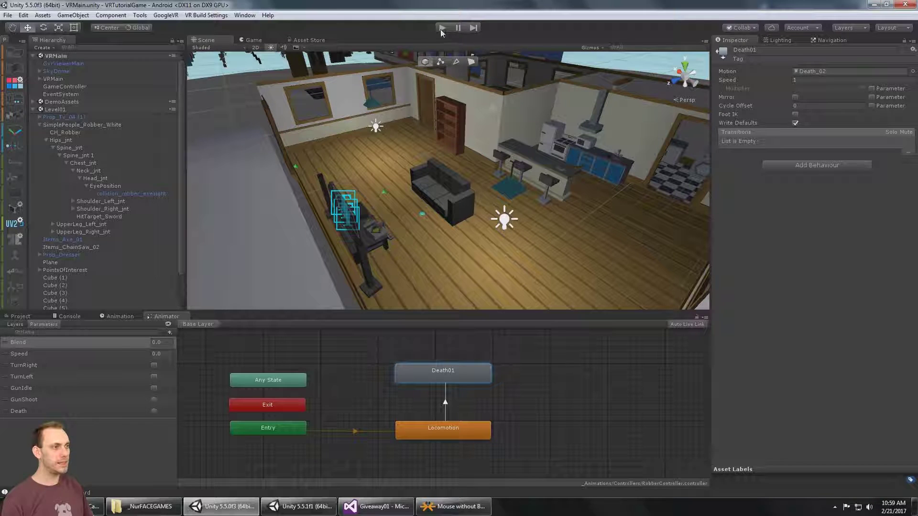
Run the VRMain scene in play mode and test the sword attack on the robber, checking both the Scene and Game views.
left_click(442, 28)
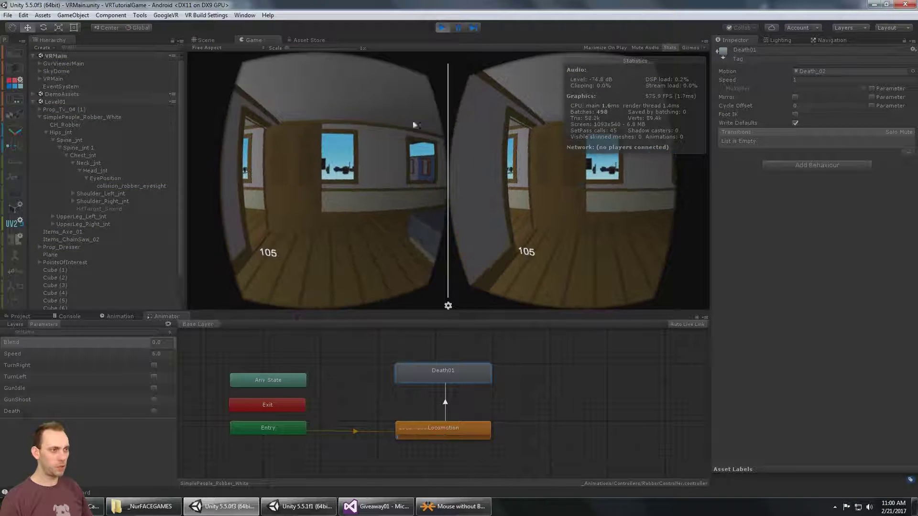
left_click(197, 41)
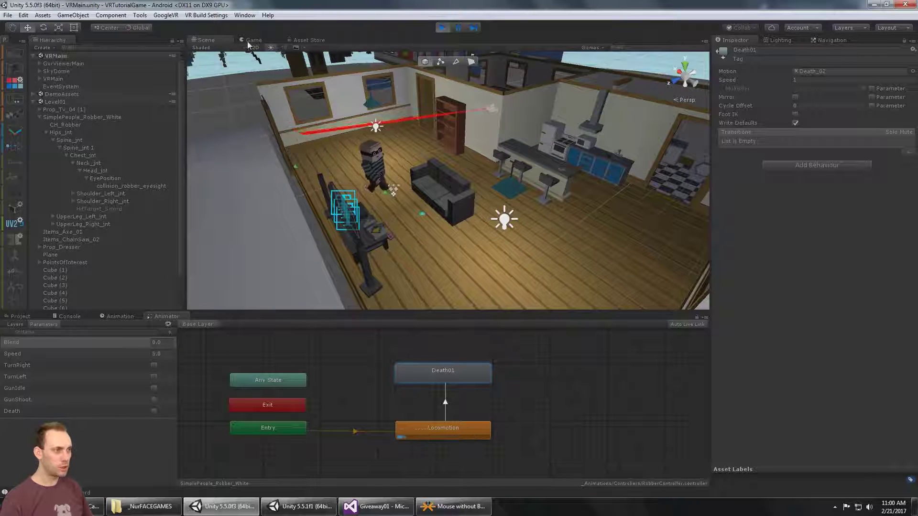
left_click(251, 40)
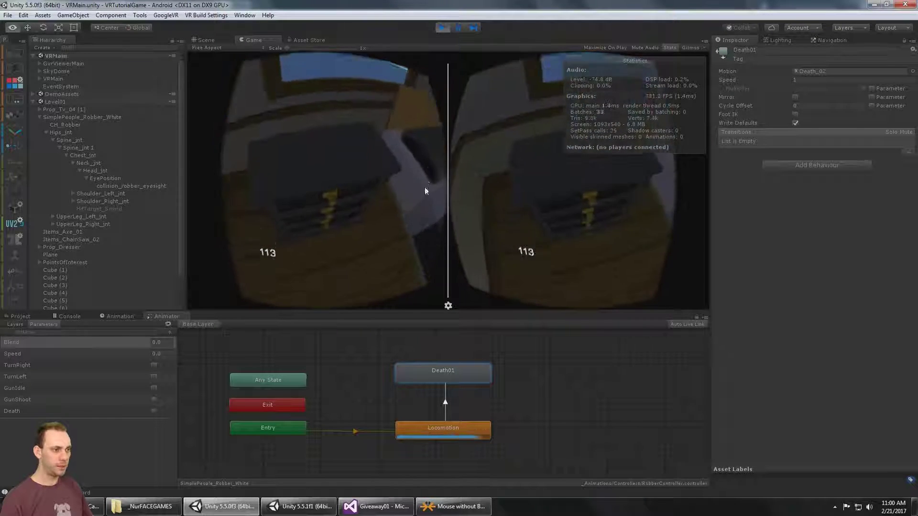
left_click(423, 199, "alt")
left_click(426, 211, "alt")
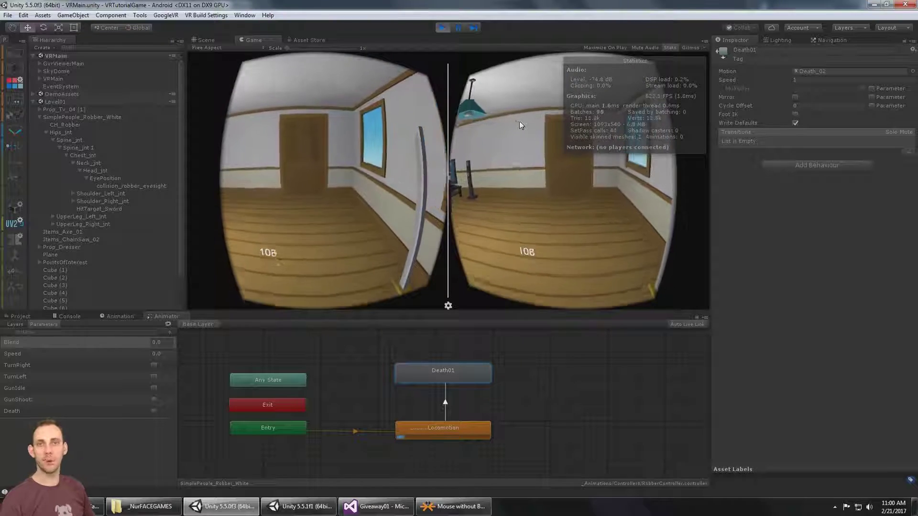
key("alt")
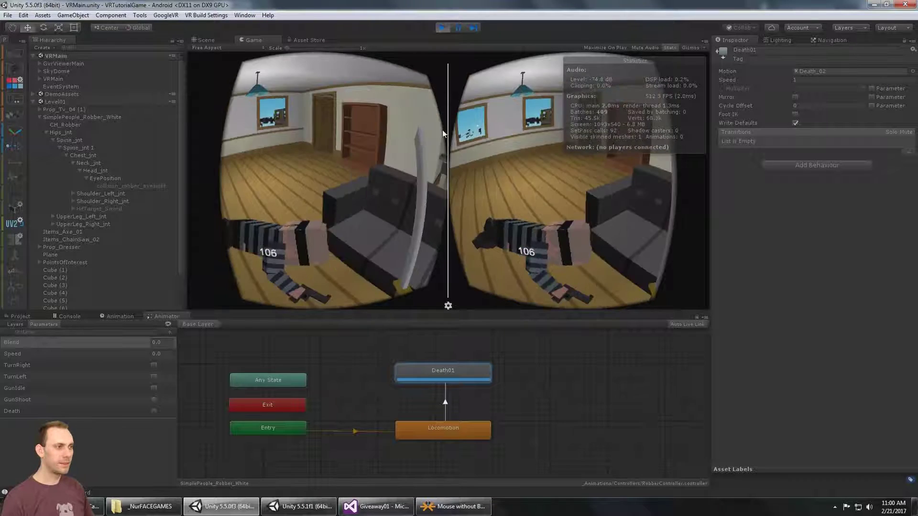
Switch to the Giveaway01 Unity project, watch the running catapult battle in the Scene view, and exit play mode.
left_click(299, 506)
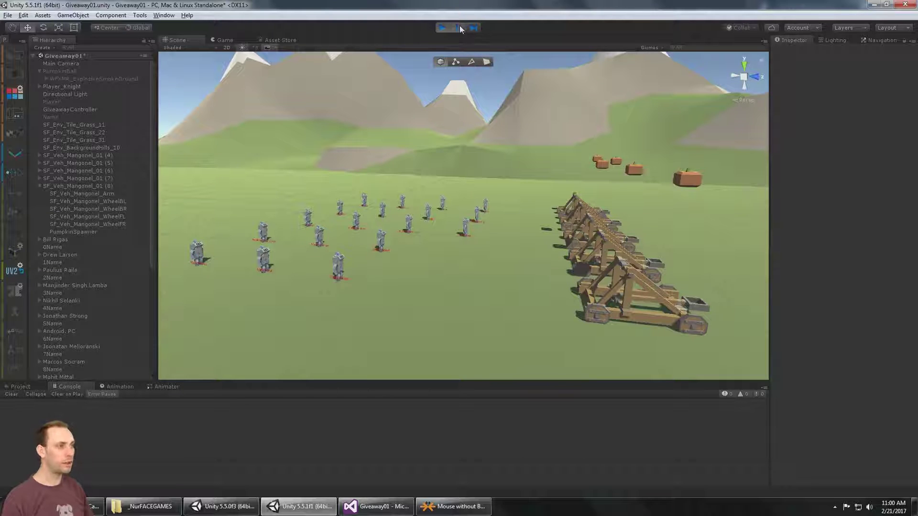
left_click(175, 41)
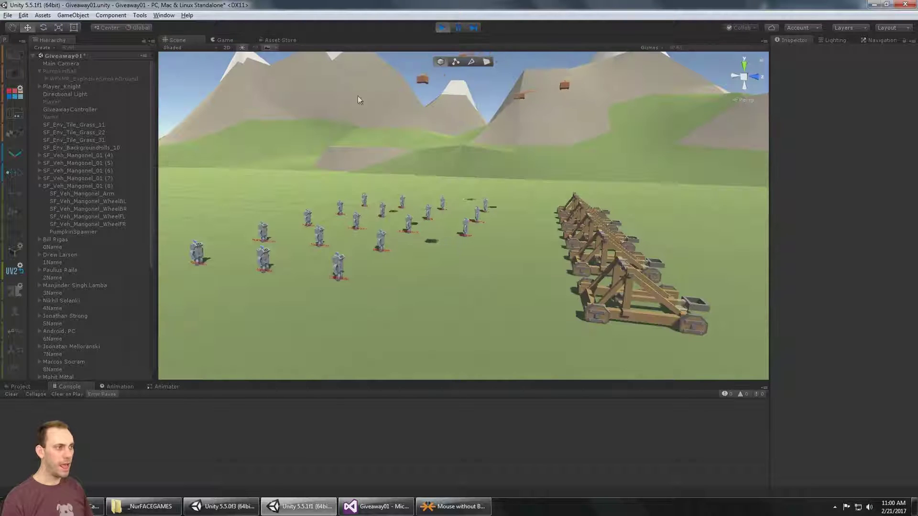
left_click(458, 27)
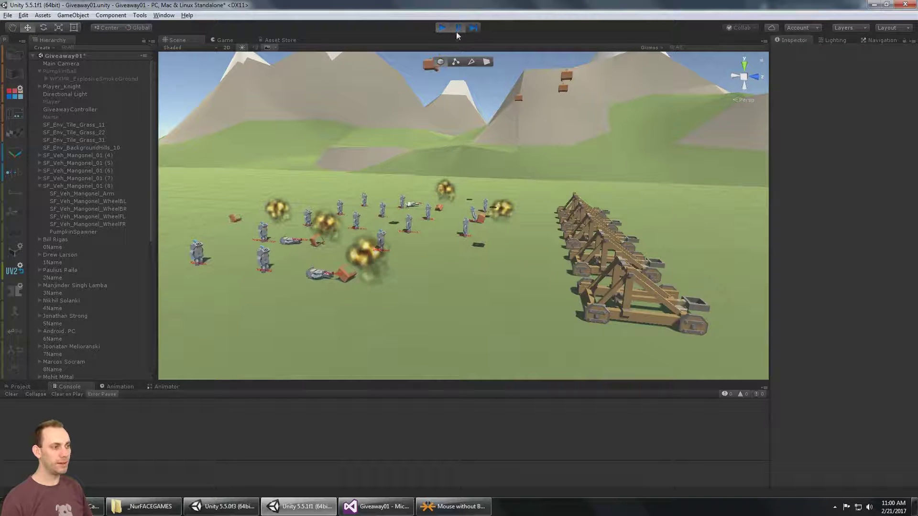
left_click(442, 28)
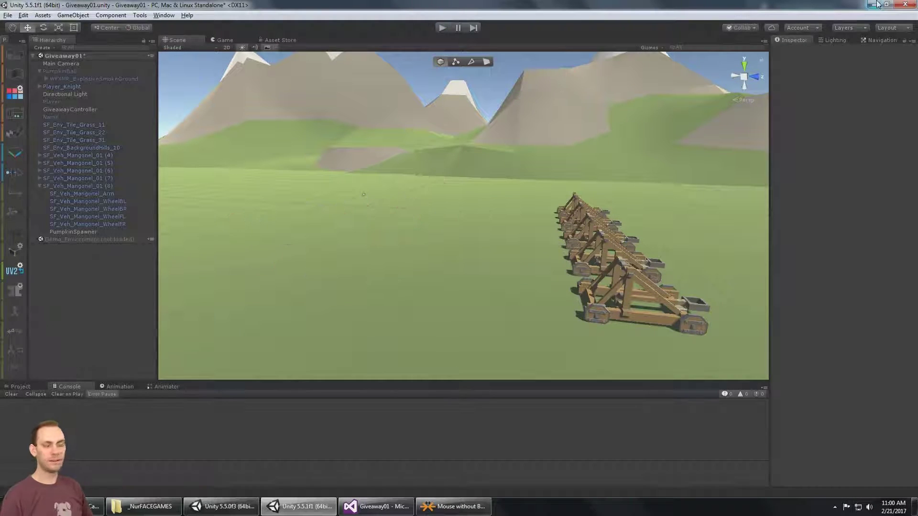
left_click(877, 5)
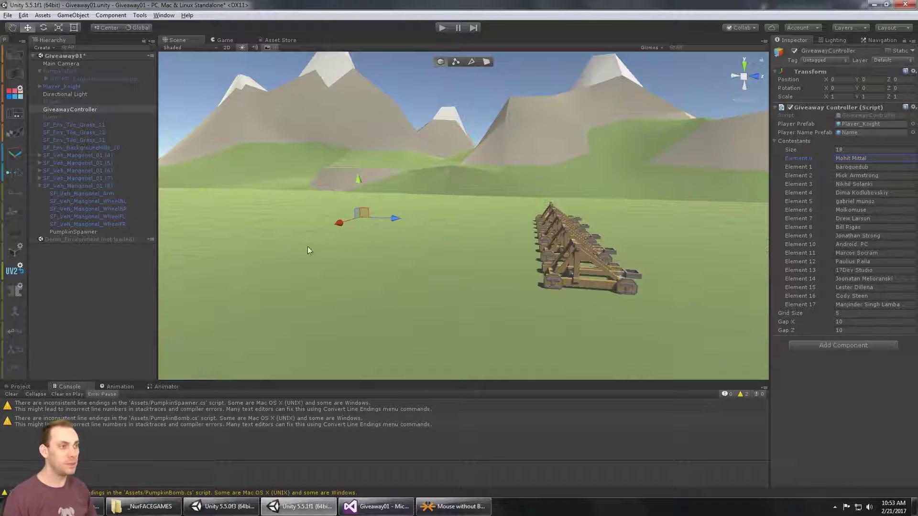
View the Simple Fantasy - Cartoon Assets page in the Asset Store, enlarge its village screenshot, and return to the Scene view.
left_click(278, 40)
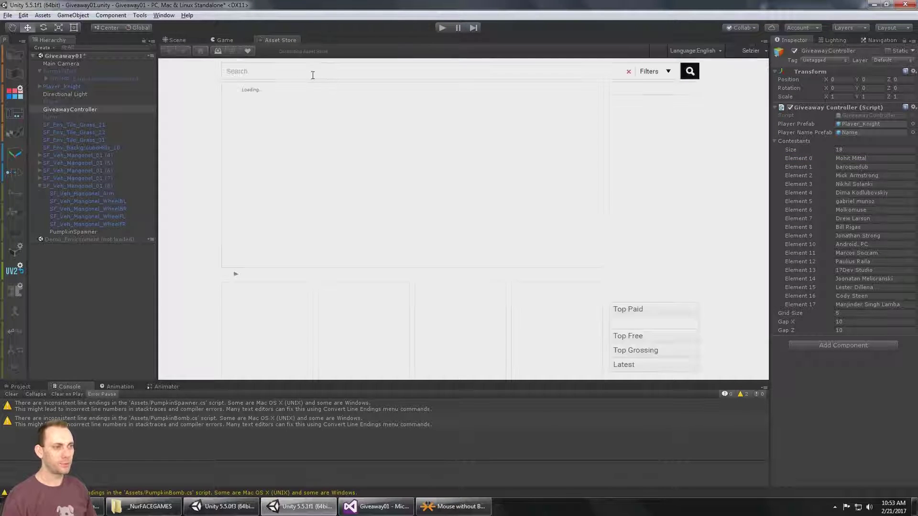
left_click(454, 165)
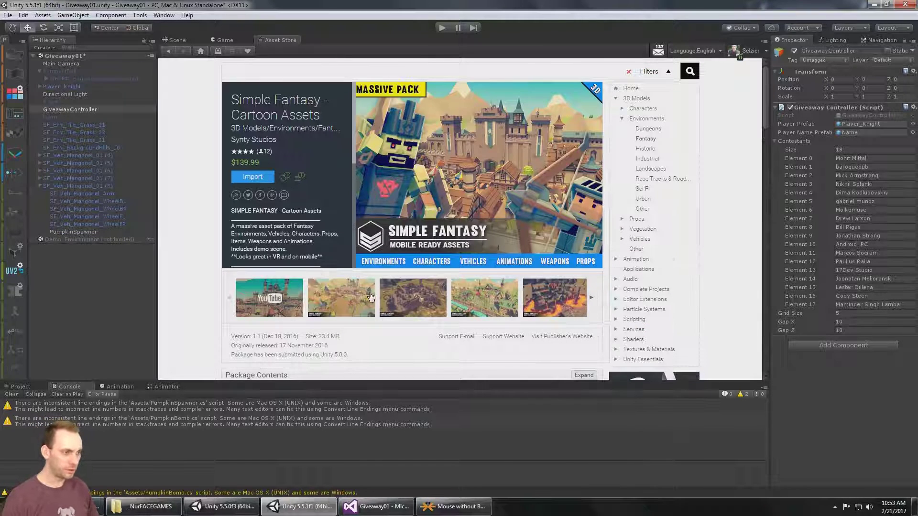
left_click(351, 302)
scroll(382, 238, "down", 3)
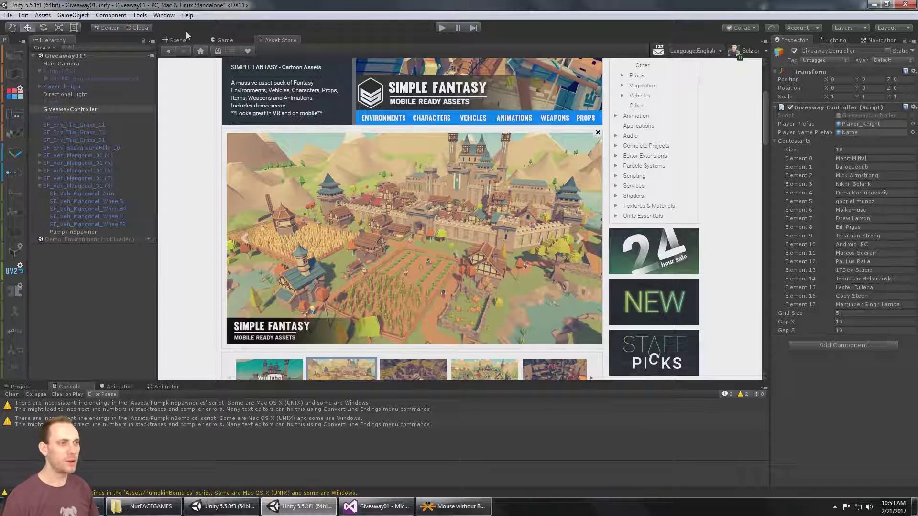
scroll(341, 161, "up", 3)
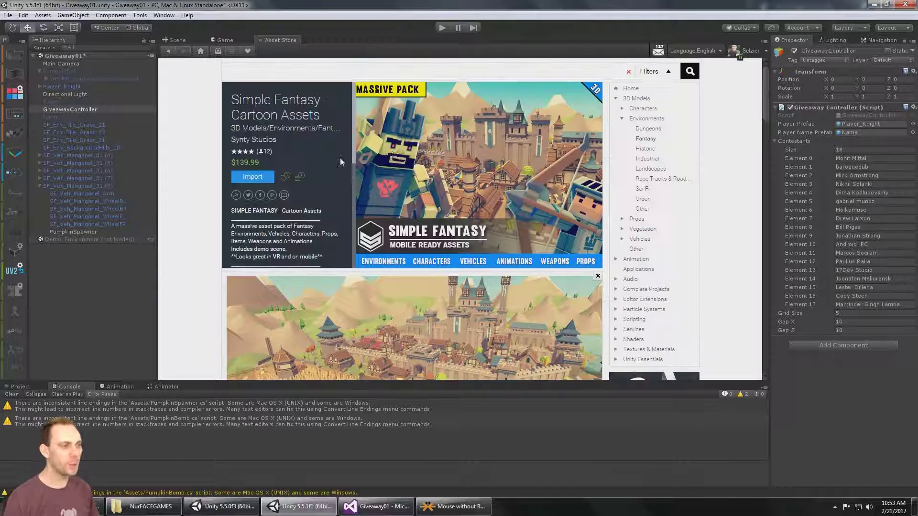
left_click(175, 41)
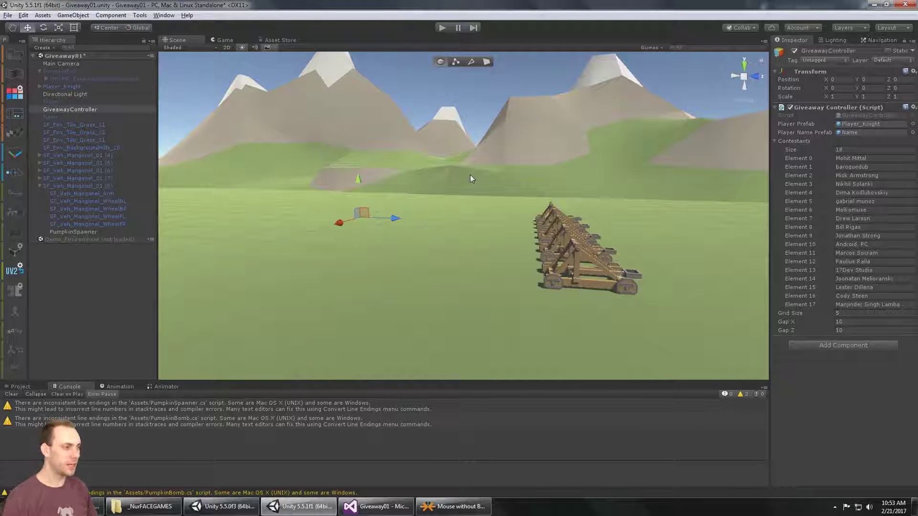
Switch to the browser to view the Simple Items - Cartoon Assets page, and return to the Giveaway01 Unity project.
middle_click_drag(469, 175, 467, 172)
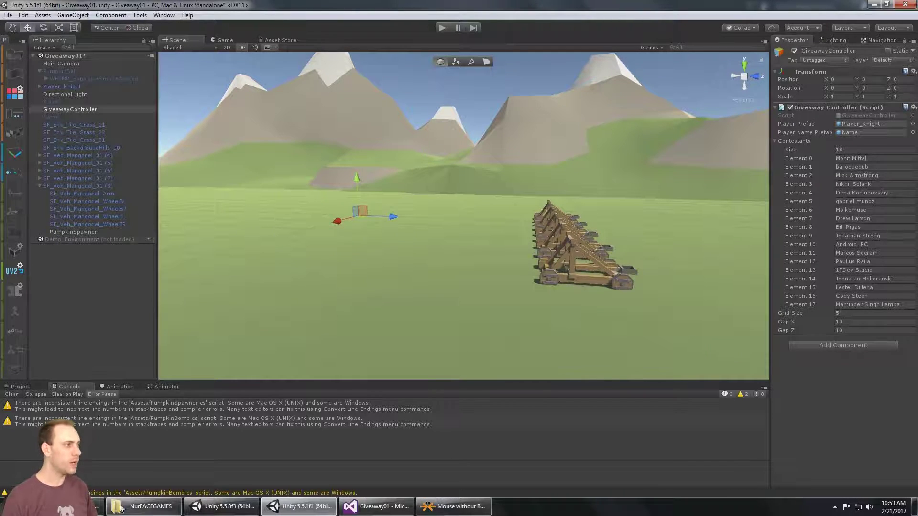
left_click(89, 506)
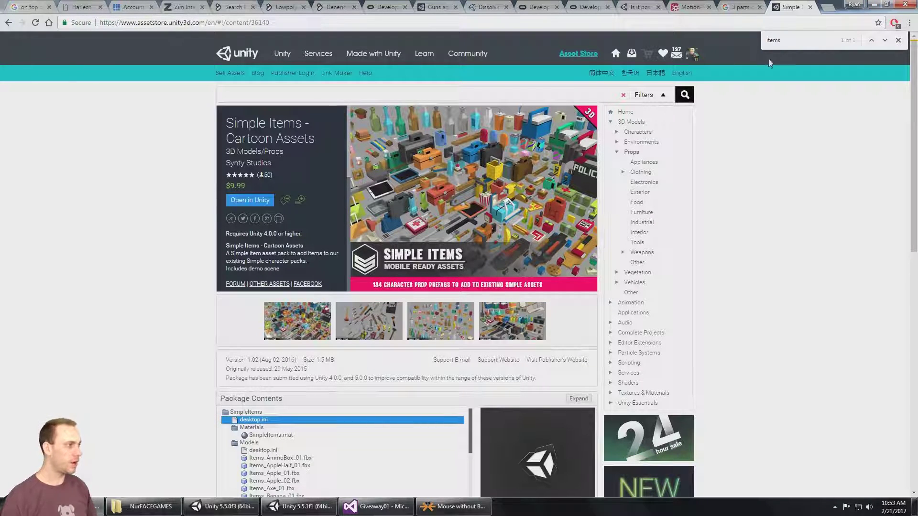
left_click(873, 7)
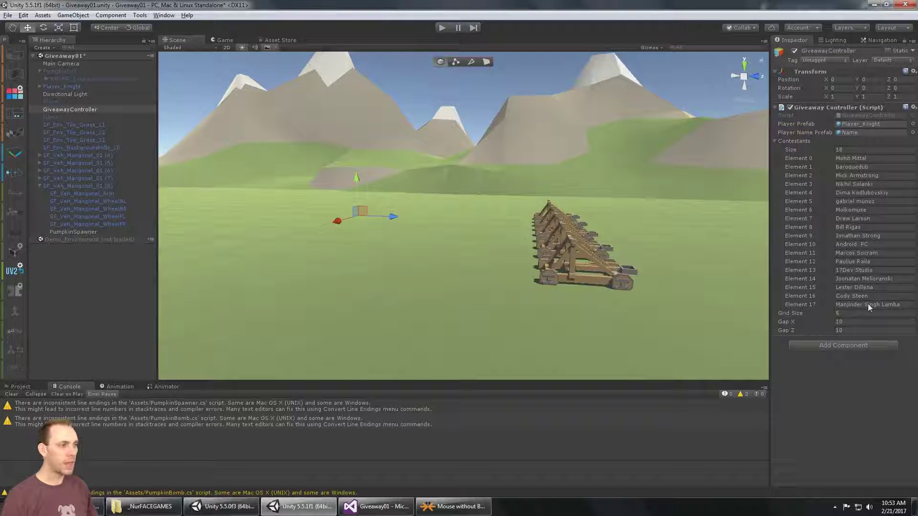
Run the giveaway scene paused, inspect the grid of spawned knights and the catapults from several viewpoints, and exit play mode.
left_click(441, 27)
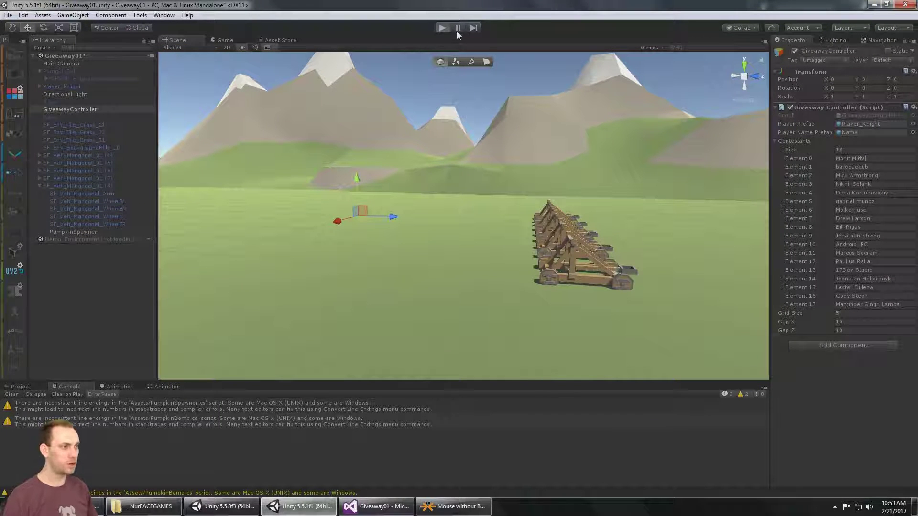
left_click(458, 28)
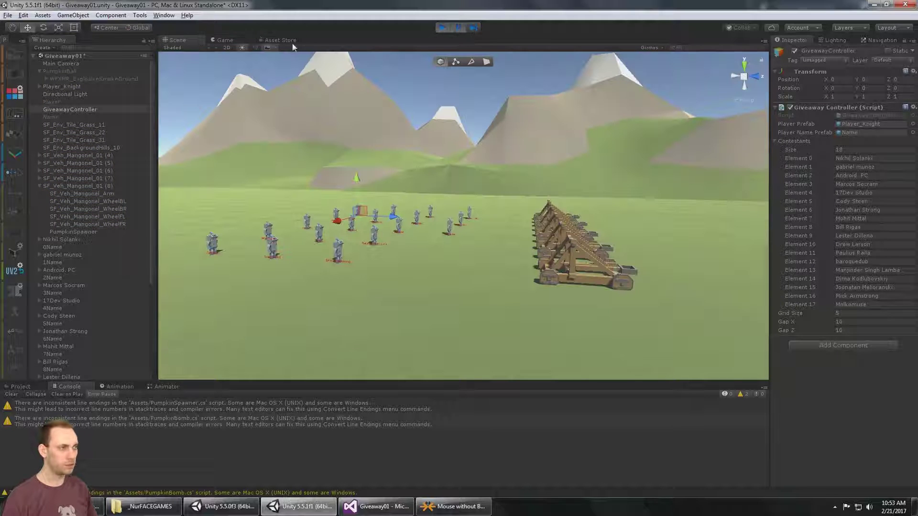
right_click_drag(442, 127, 488, 187)
key("w")
key("s")
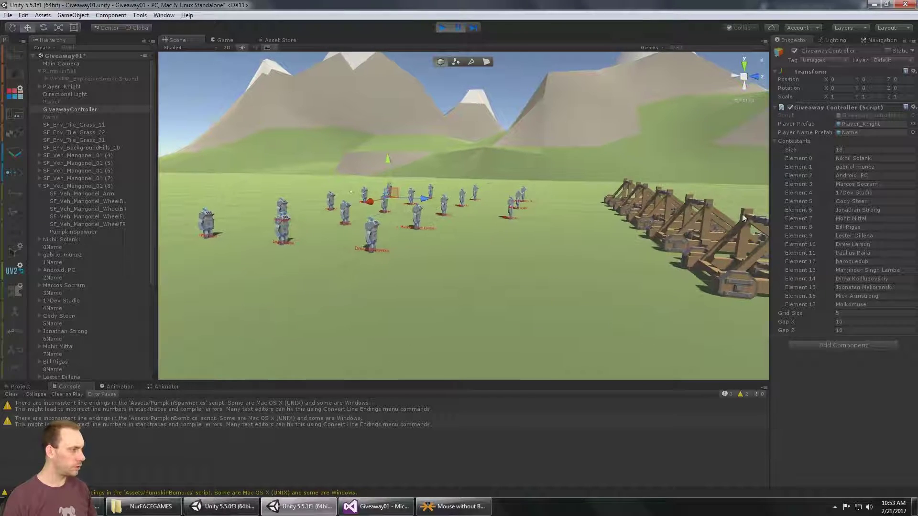
right_click_drag(598, 196, 506, 214)
key("s")
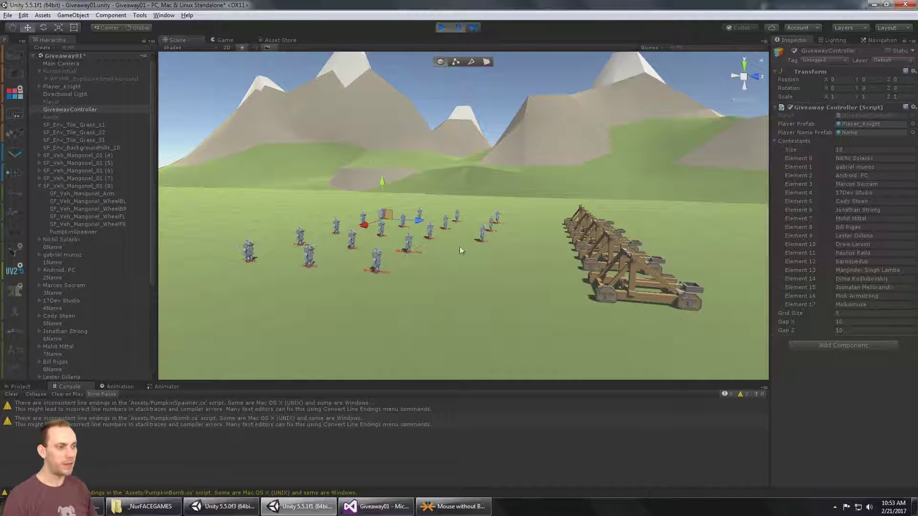
left_click(442, 27)
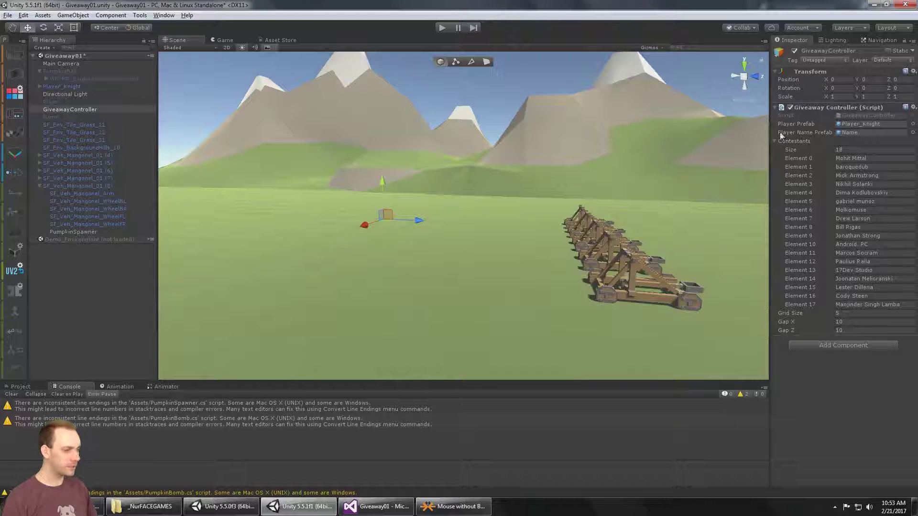
Switch to GiveawayController.cs in Visual Studio and highlight the grid size and gap variables, followed by the child-positioning loop.
left_click(374, 506)
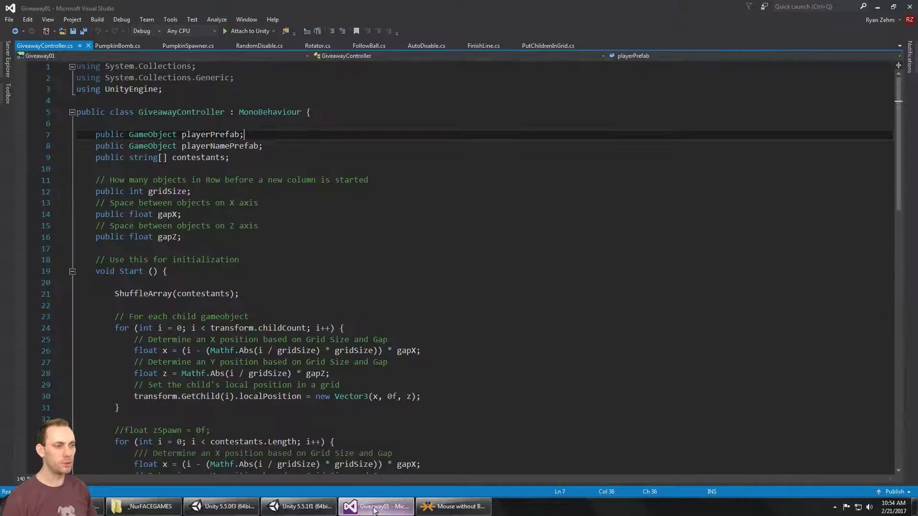
scroll(249, 156, "down", 1)
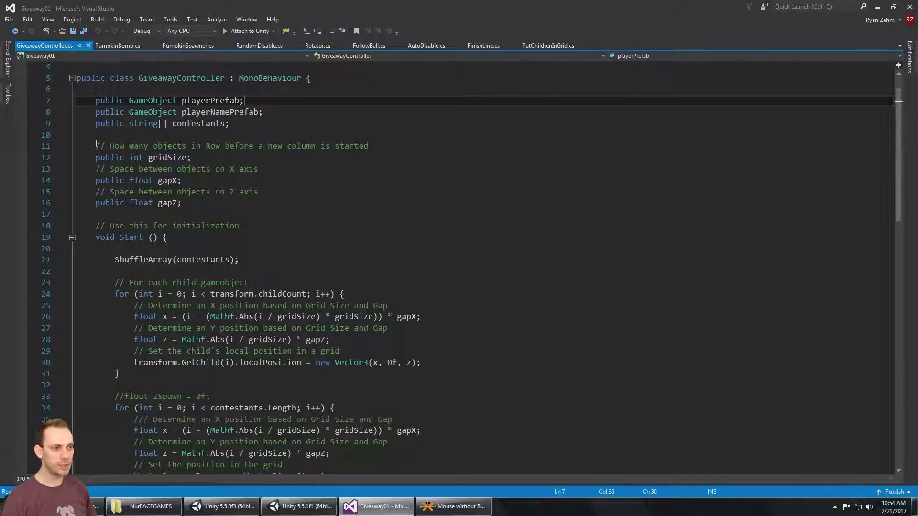
left_click_drag(96, 144, 190, 206)
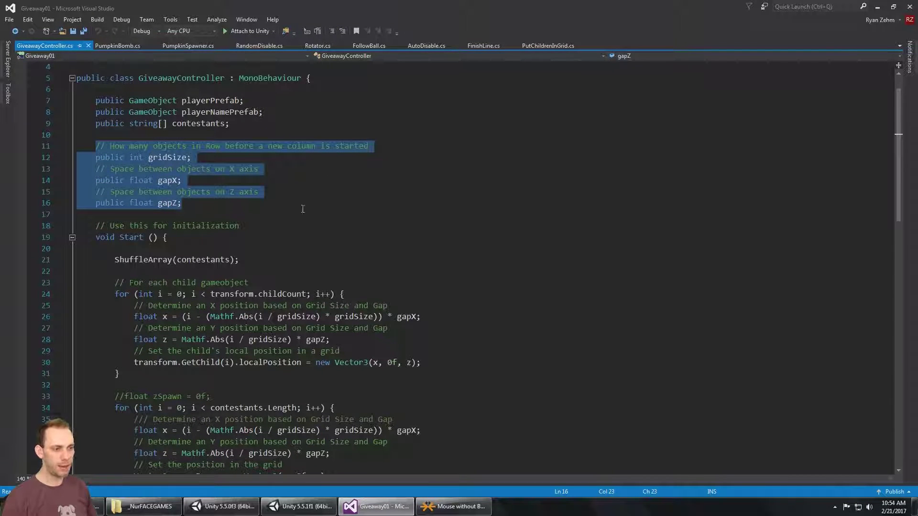
left_click_drag(114, 282, 184, 374)
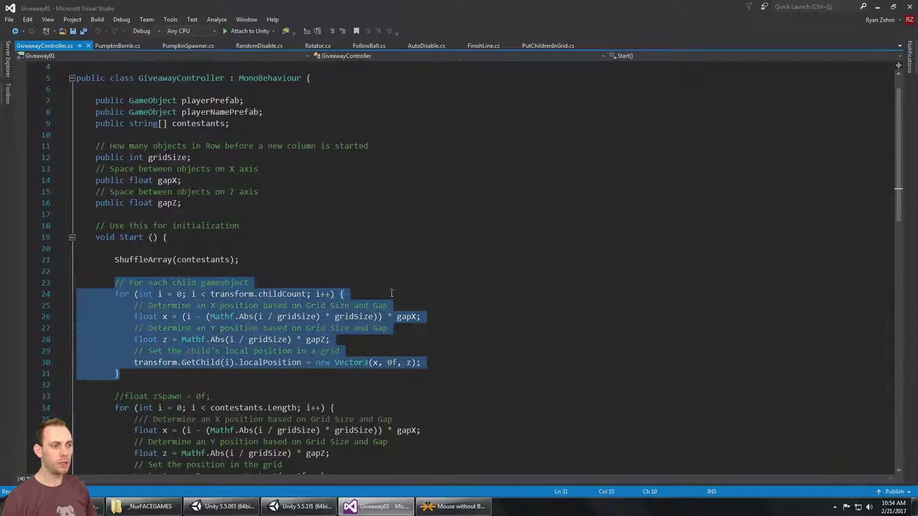
Open PutChildrenInGrid.cs and examine its grid variables and the MoveChildrenIntoGrid loop.
left_click(546, 46)
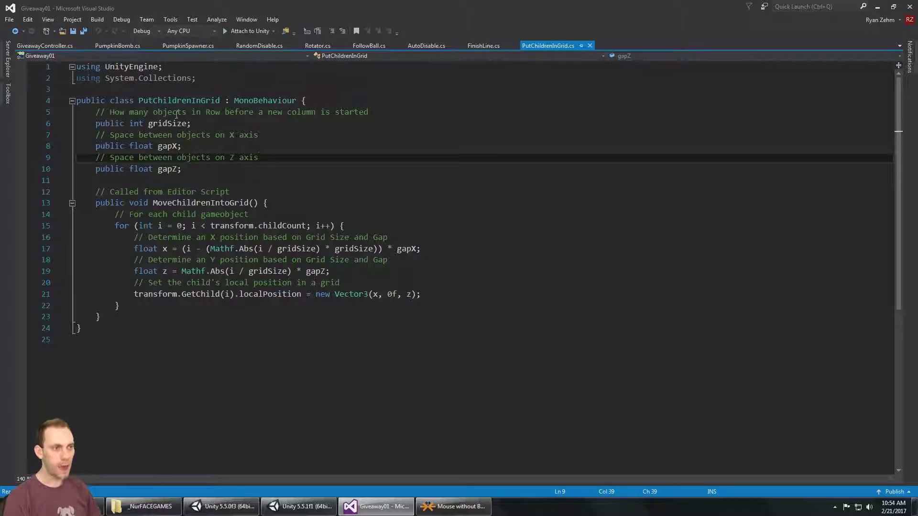
left_click_drag(96, 111, 116, 306)
left_click(116, 306)
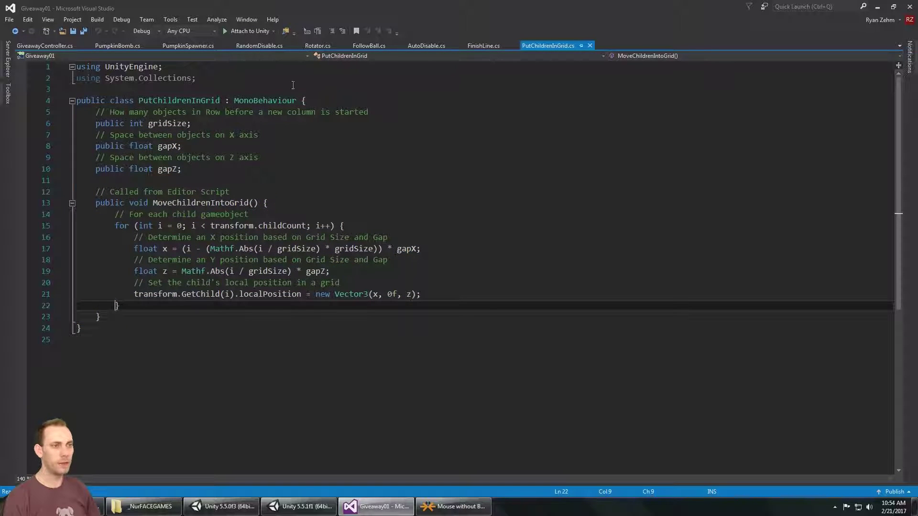
Return to GiveawayController.cs, highlight the ShuffleArray(contestants) call, compare it with the Unity contestants list, and examine the ShuffleArray method.
left_click(48, 46)
scroll(189, 269, "down", 1)
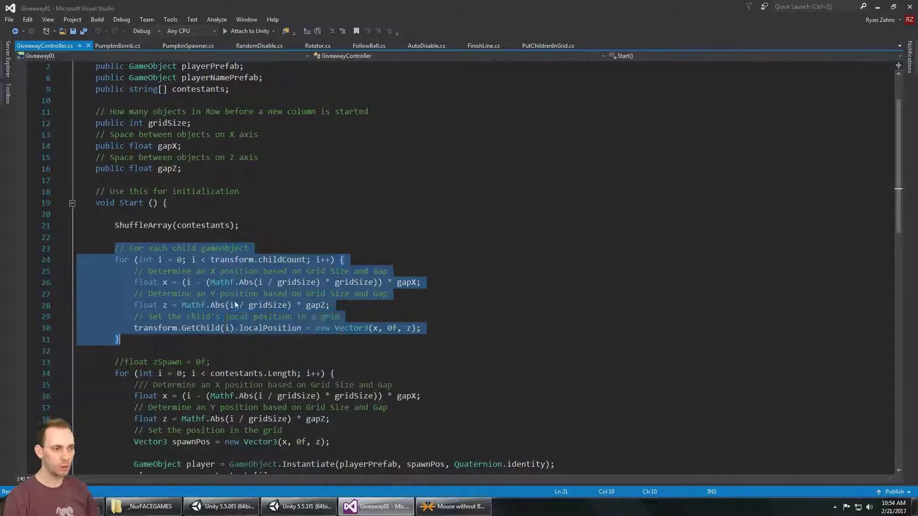
scroll(227, 262, "down", 3)
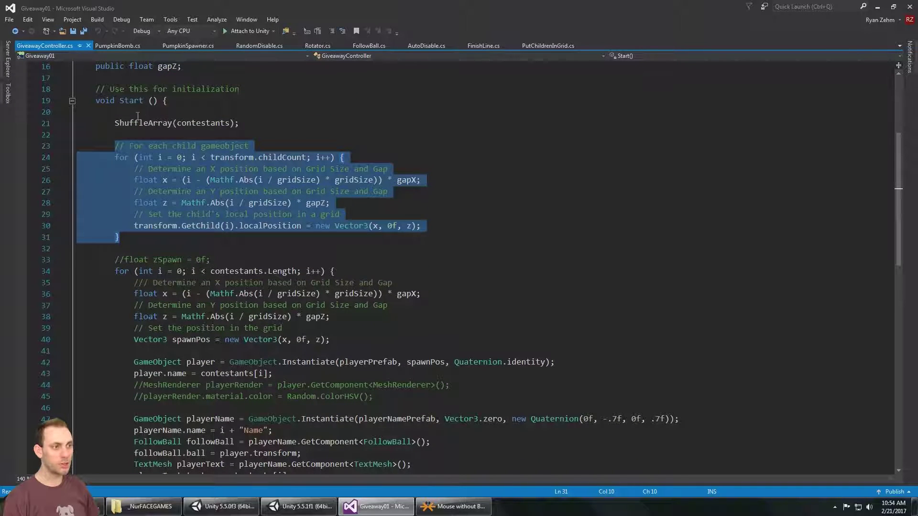
left_click_drag(115, 124, 244, 123)
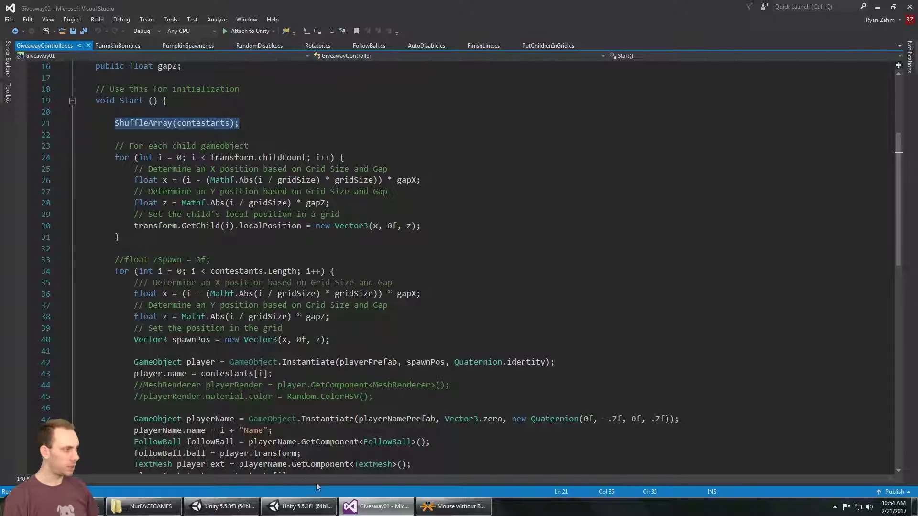
left_click(301, 506)
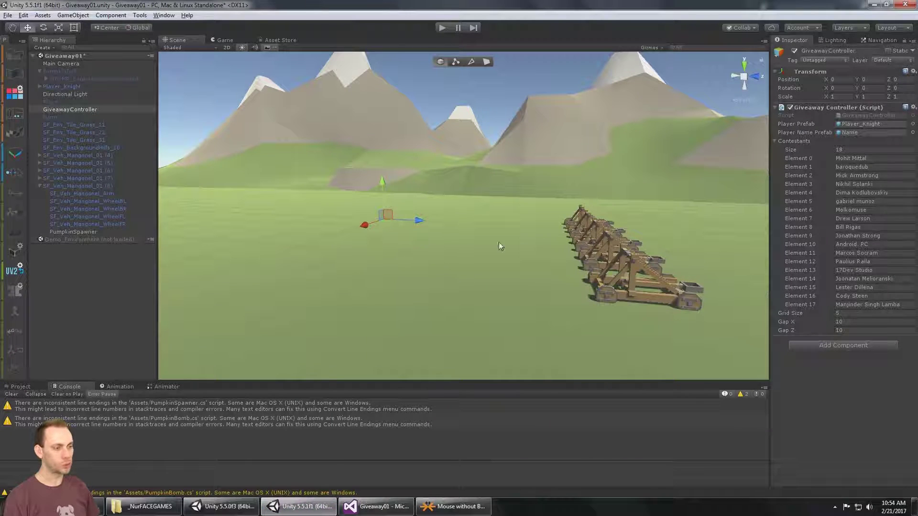
left_click(374, 506)
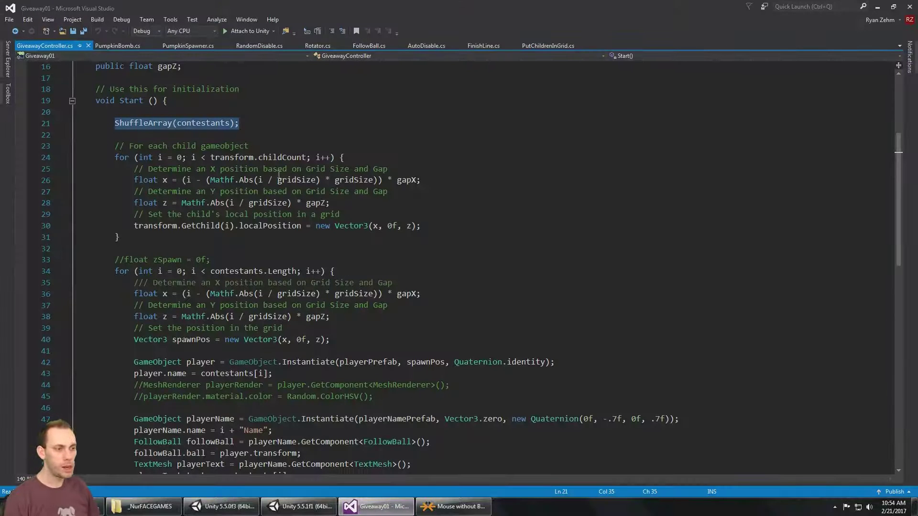
scroll(170, 147, "down", 11)
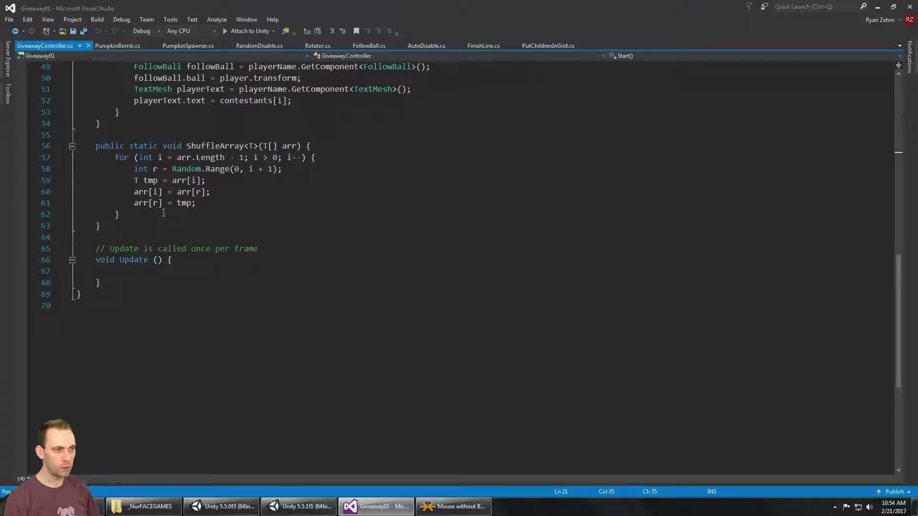
Highlight the "For each child gameobject" loop in the Start method and examine the contestant-spawning loop below it.
scroll(168, 151, "up", 11)
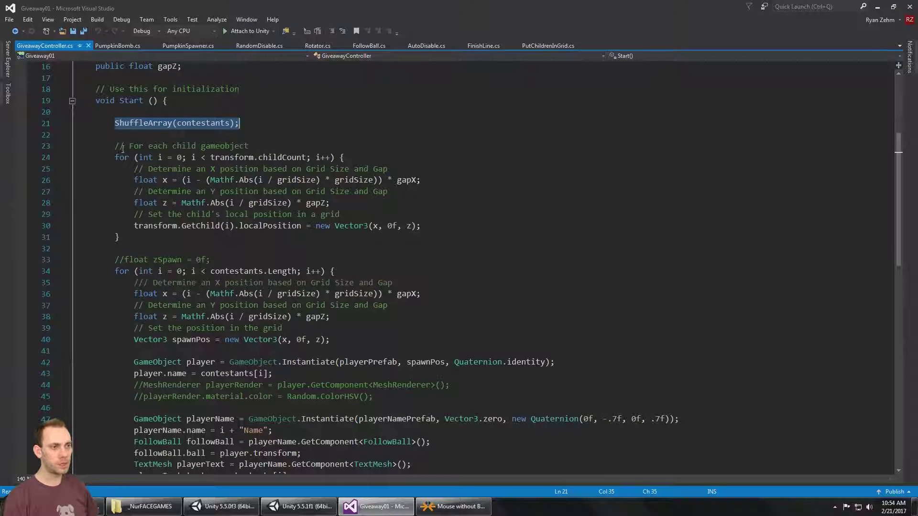
left_click_drag(116, 146, 139, 235)
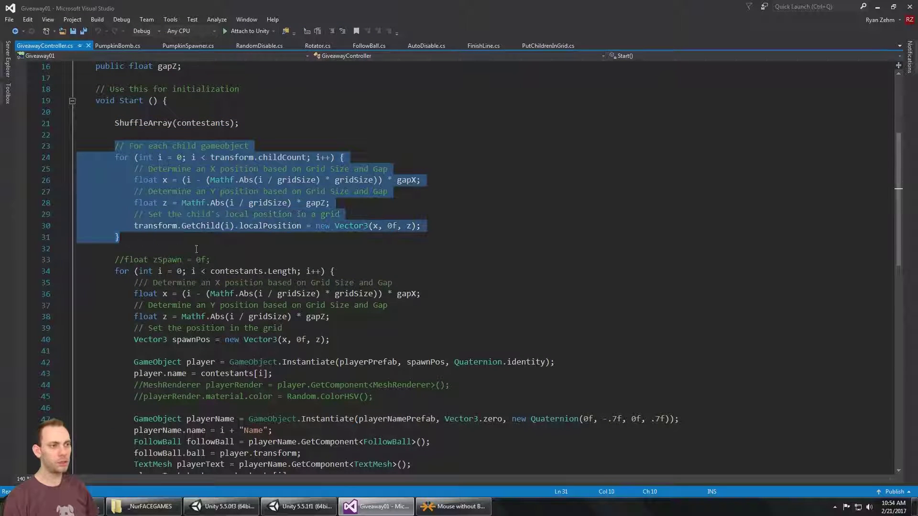
scroll(171, 243, "down", 1)
left_click(148, 180)
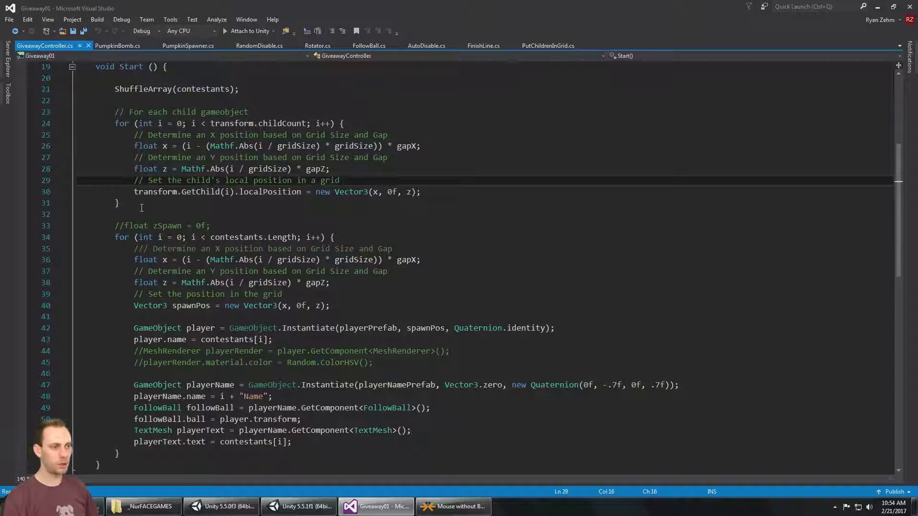
scroll(141, 205, "down", 1)
scroll(141, 206, "down", 2)
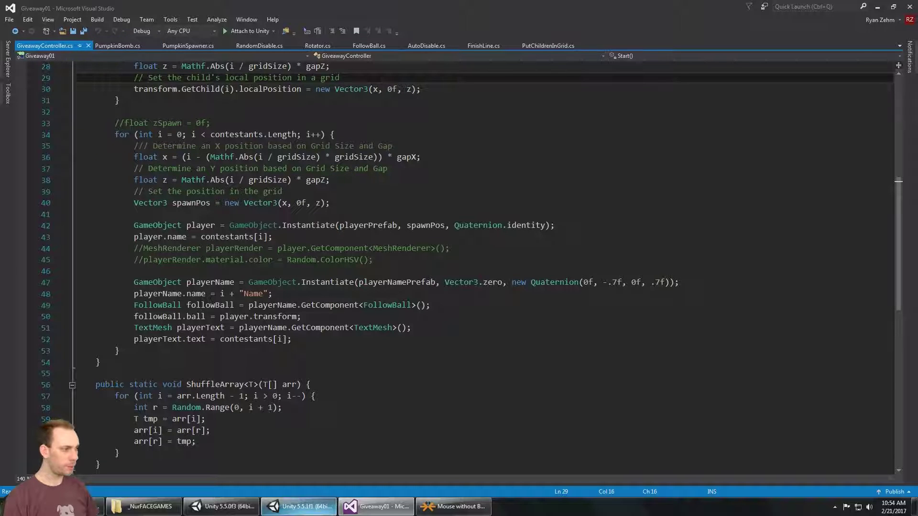
Switch to Unity, select the PumpkinSpawner child of SF_Veh_Mangonel_01 (8), and inspect the row of catapults.
left_click(299, 506)
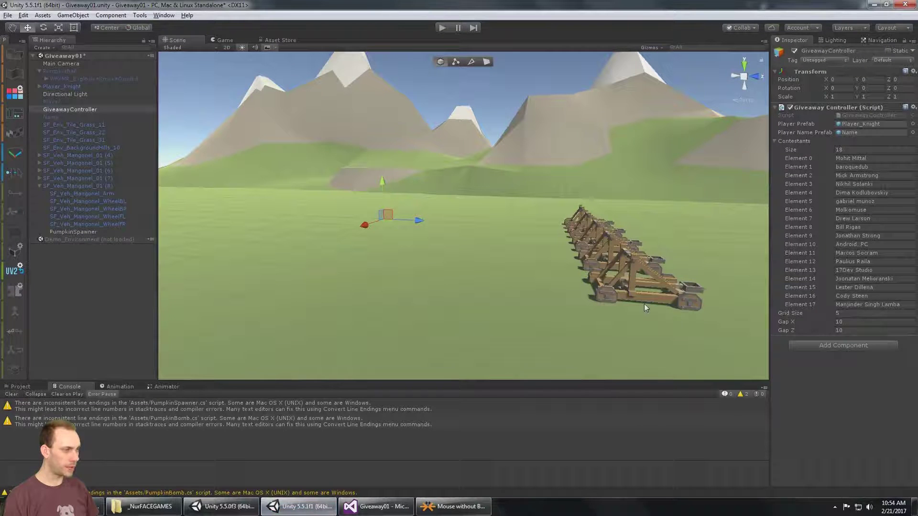
left_click(73, 231)
left_click_drag(568, 214, 508, 230, "alt")
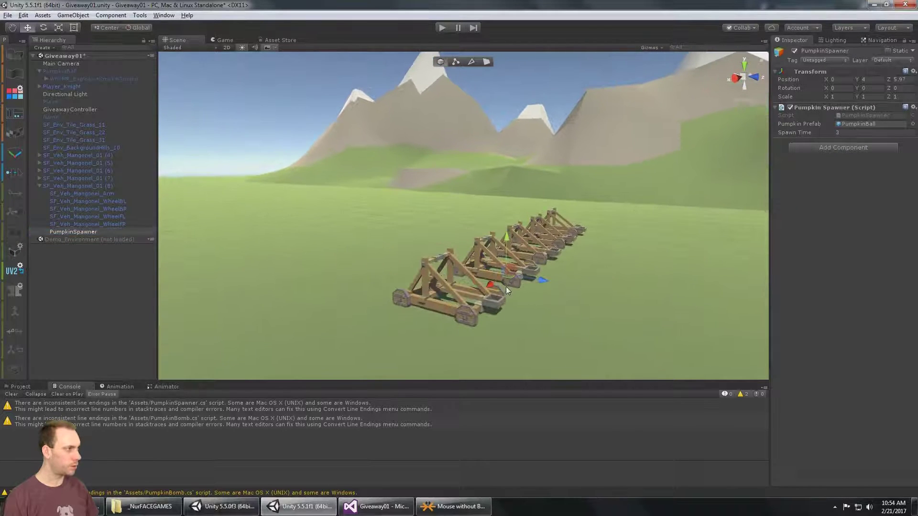
Switch to Visual Studio, open PumpkinSpawner.cs, and examine its PumpkinPrefab, spawnTime and timer variables.
left_click(375, 506)
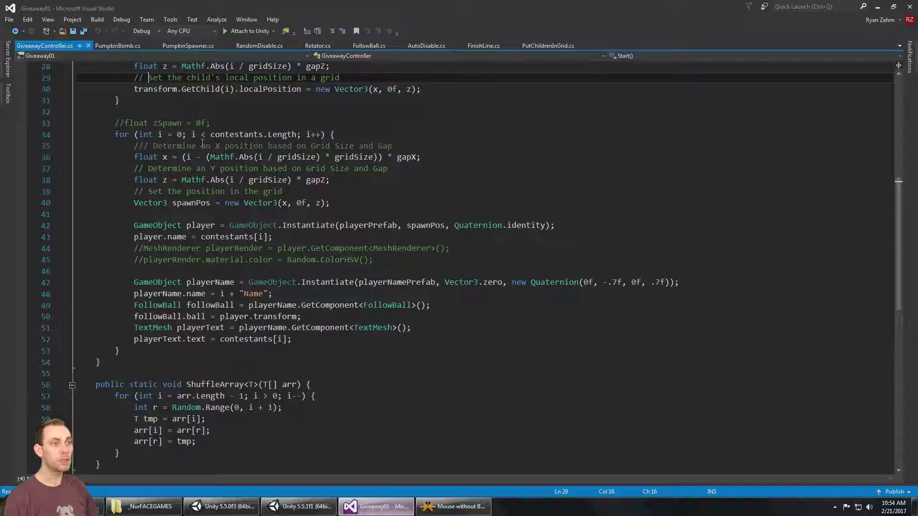
left_click(125, 45)
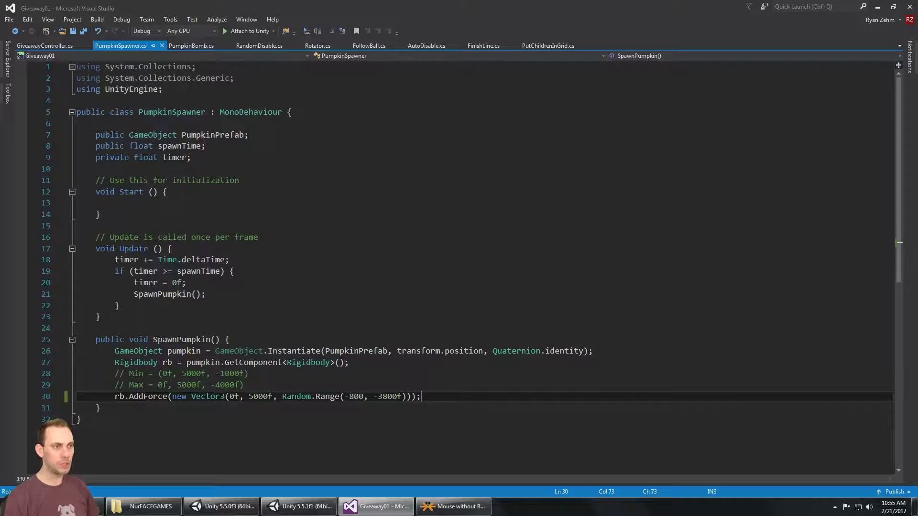
left_click(270, 137)
left_click(298, 148)
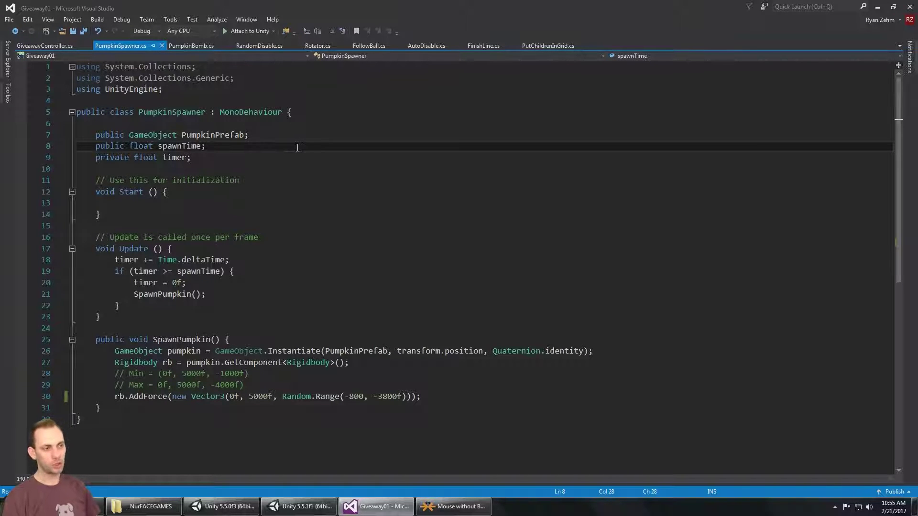
key("Down")
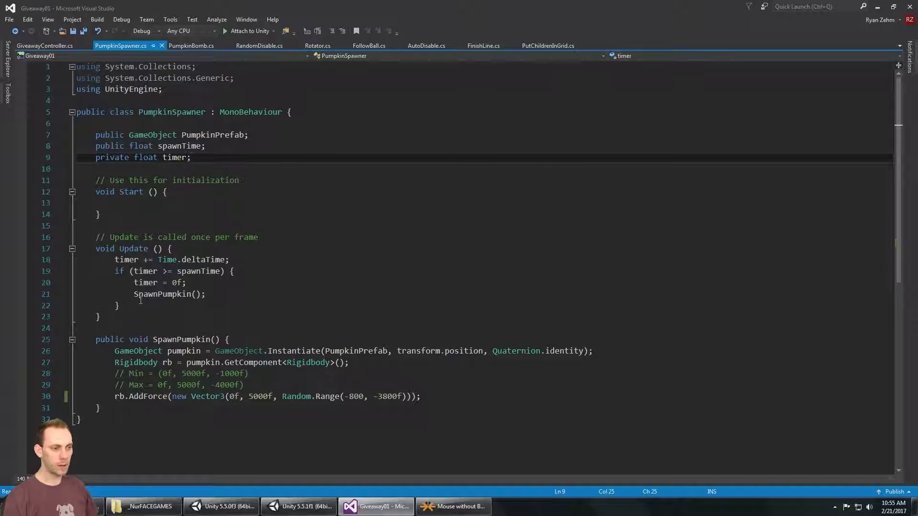
Highlight the SpawnPumpkin() call, the start of the method's body, and the -800 limit in its Random.Range force.
left_click_drag(134, 295, 206, 295)
left_click_drag(117, 348, 243, 384)
left_click(400, 391)
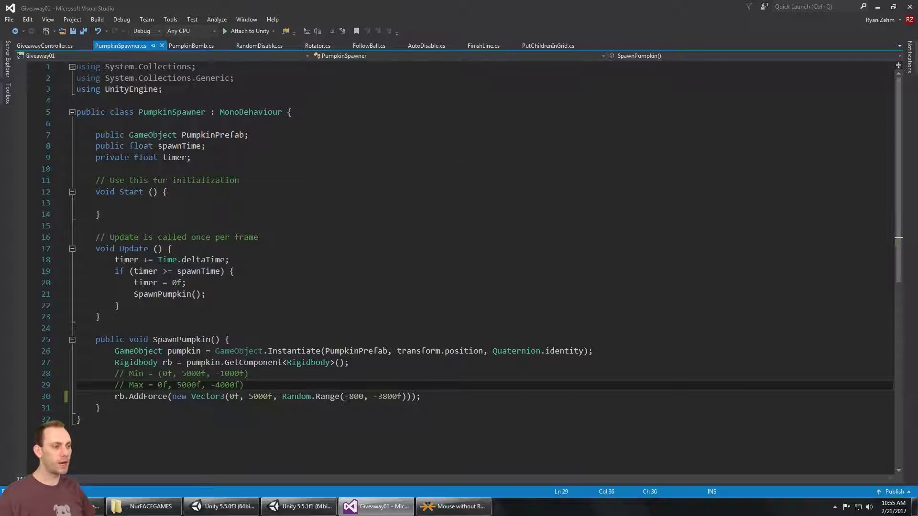
left_click_drag(344, 397, 365, 397)
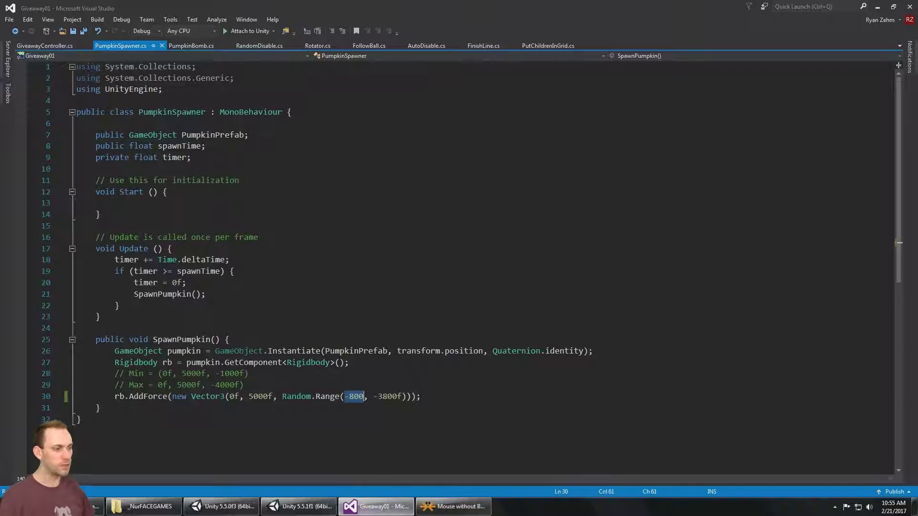
Compare the field beside the catapults in Unity with the Random.Range force limits in the AddForce line of PumpkinSpawner.cs.
left_click(322, 508)
scroll(388, 268, "down", 3)
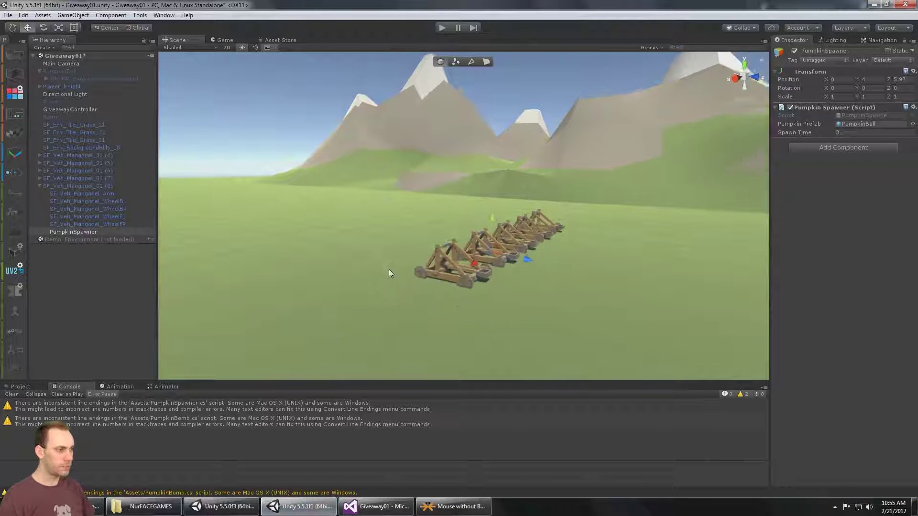
left_click_drag(389, 268, 462, 268, "alt")
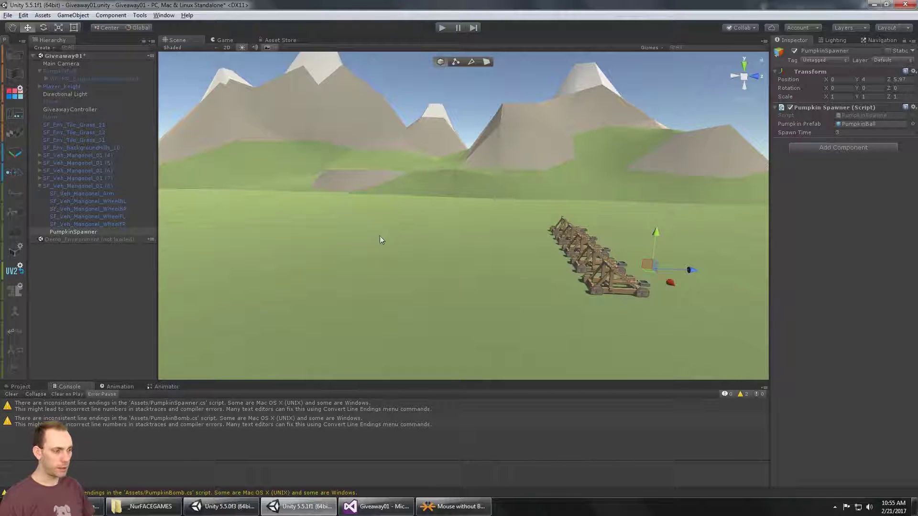
left_click(376, 507)
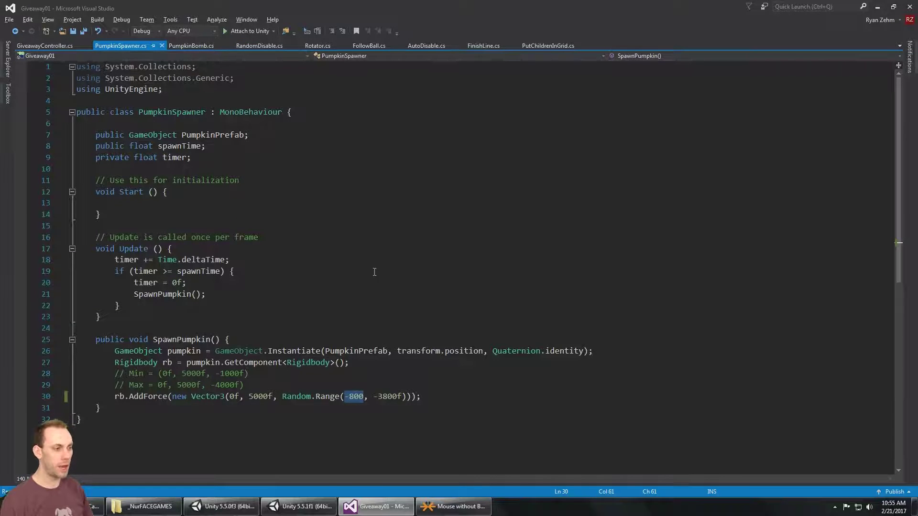
left_click(406, 398)
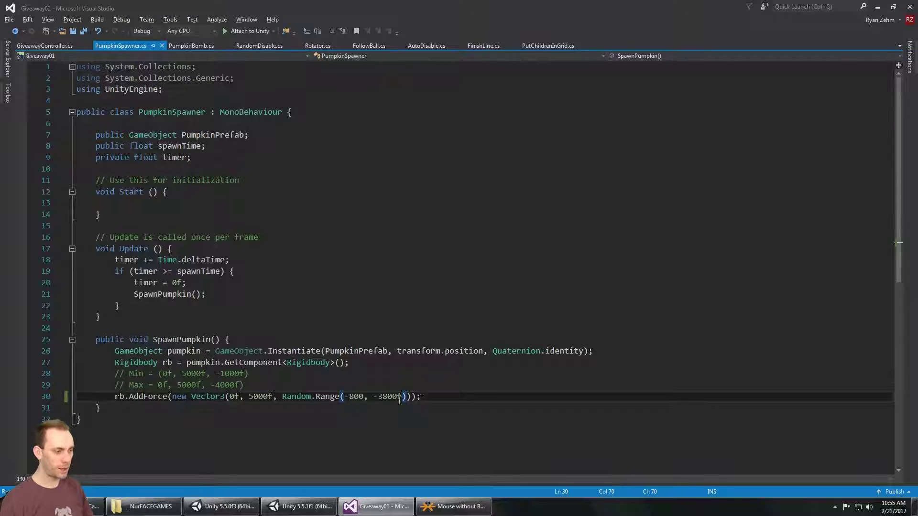
left_click(335, 506)
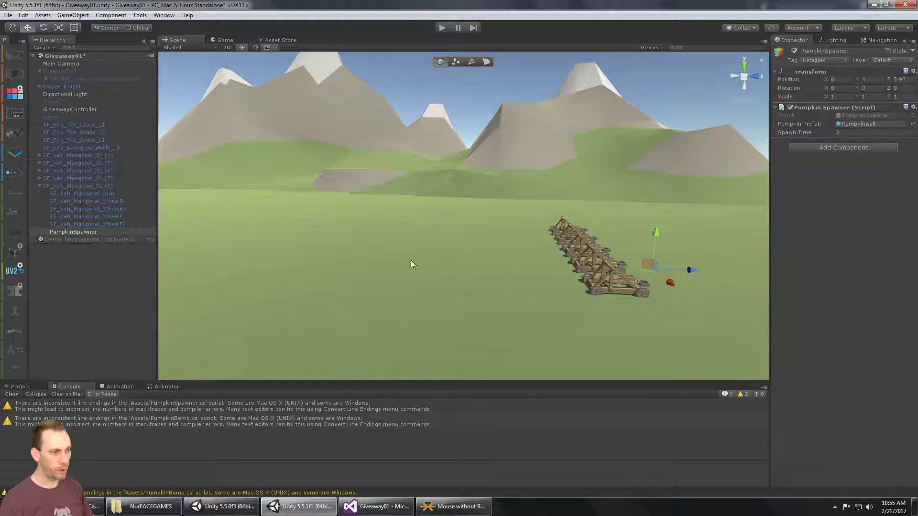
left_click(375, 506)
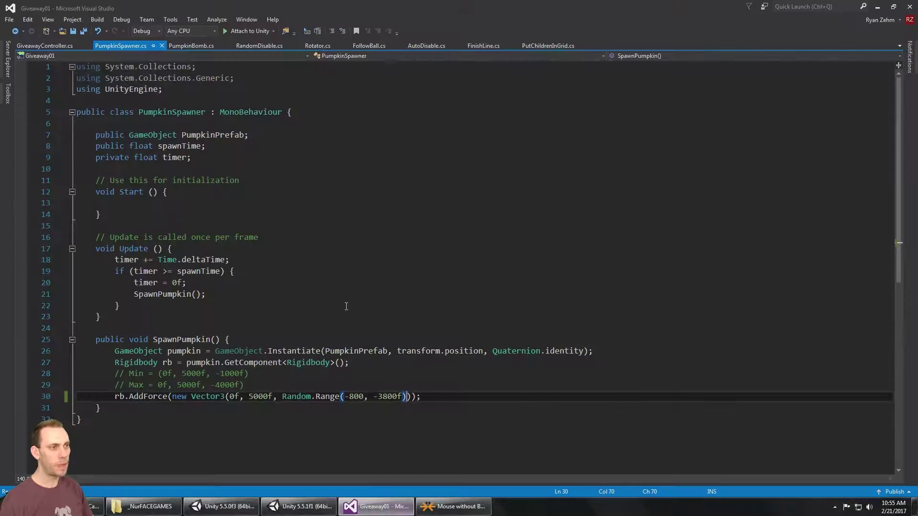
Switch to Unity and inspect the WFXMR_ExplosiveSmokeGround particle child and its parent PumpkinBall with the Pumpkin Bomb script.
left_click(299, 506)
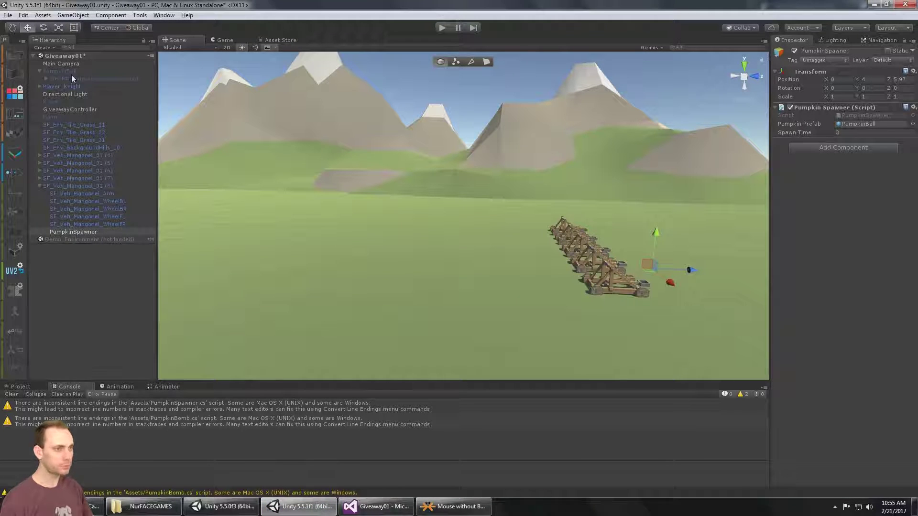
left_click(72, 71)
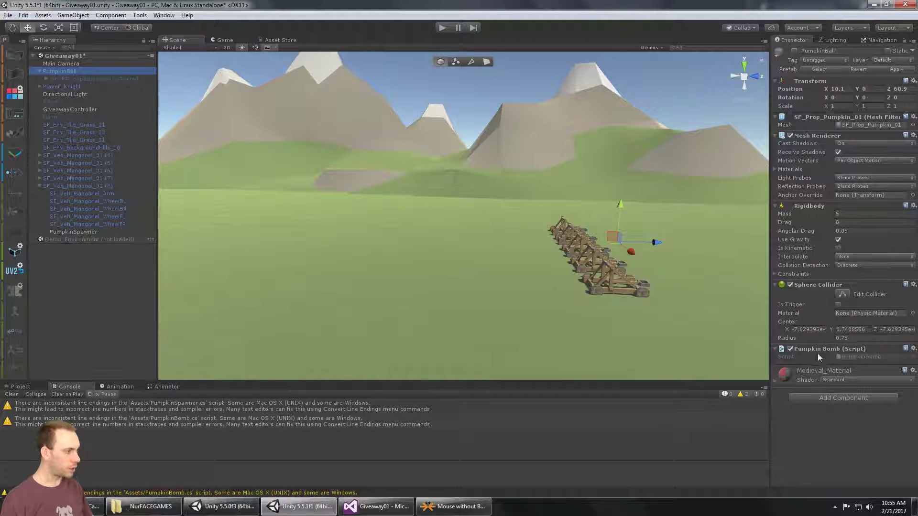
left_click(57, 71)
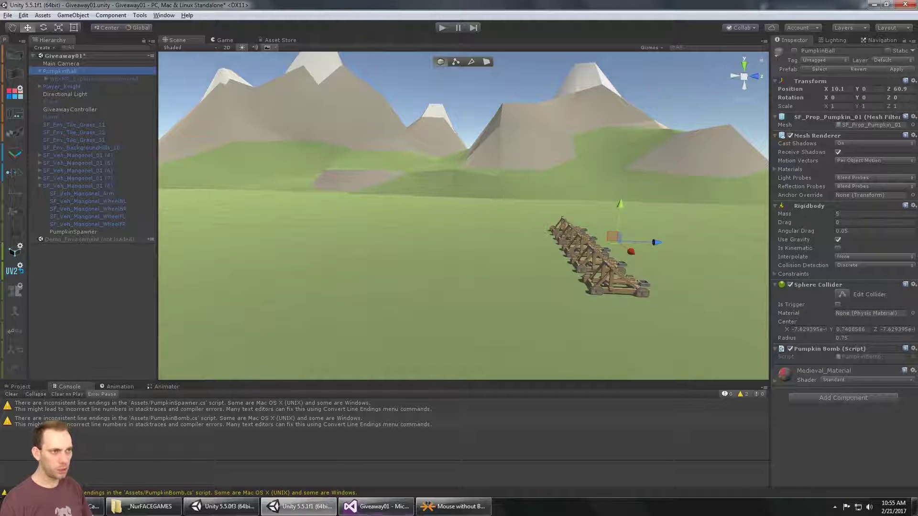
Switch to Visual Studio, open PumpkinBomb.cs, and go through its myRb and exploded variables, highlighting the explosion variable.
key("alt+Tab")
left_click(191, 46)
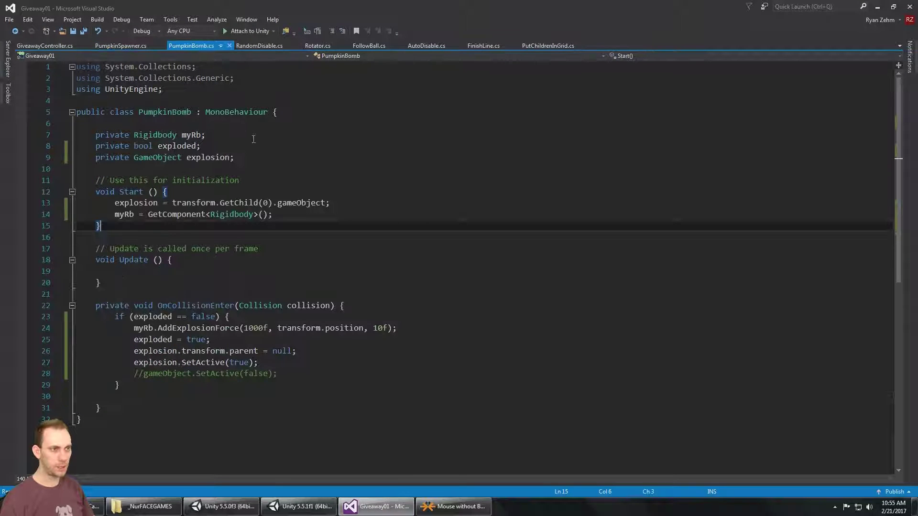
left_click(255, 138)
key("Down")
key("Up")
key("Down")
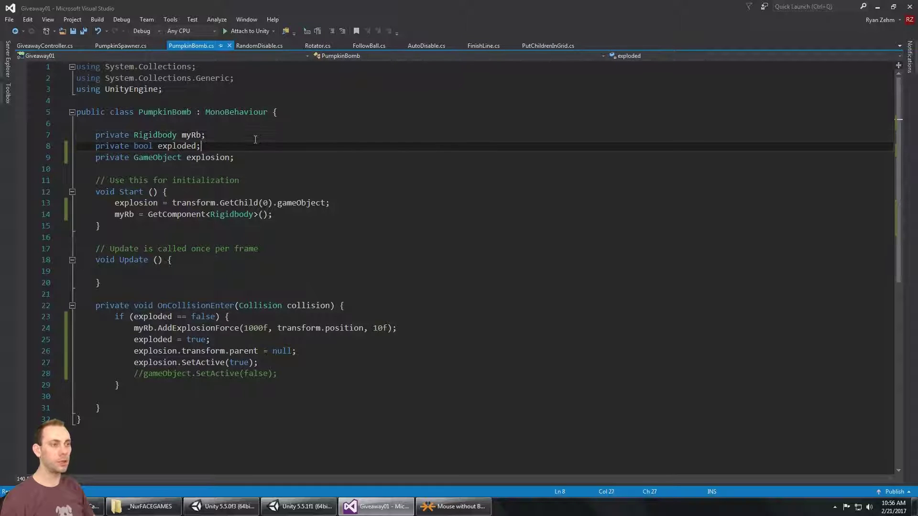
key("Down")
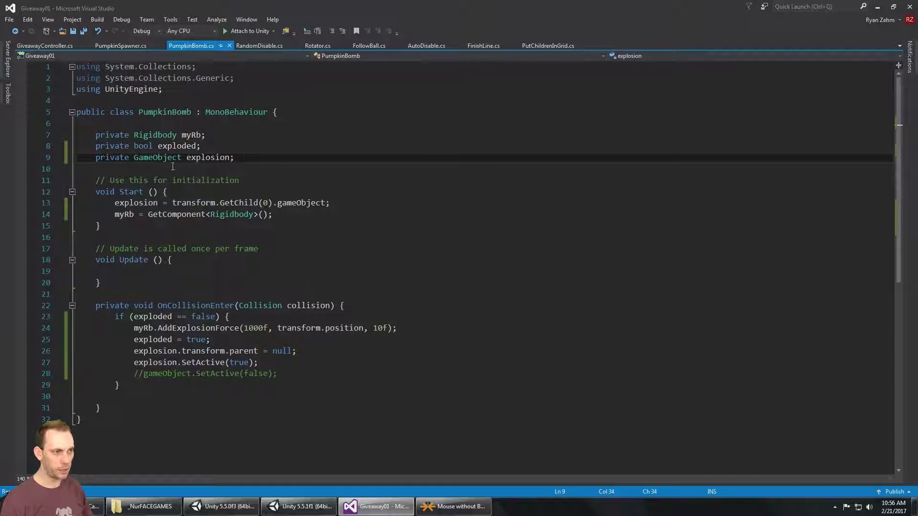
left_click_drag(182, 158, 227, 162)
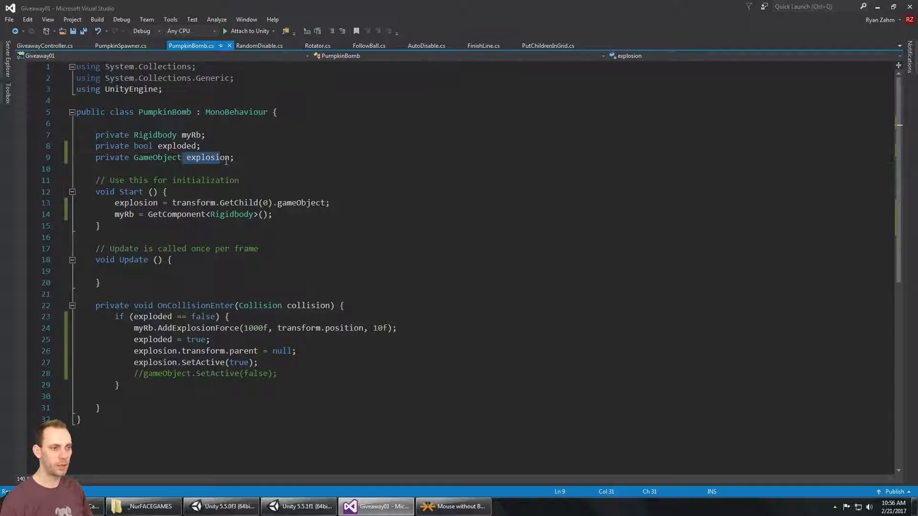
Examine the explosion and myRb assignments in the Start method and the opening lines of OnCollisionEnter.
scroll(151, 239, "down", 1)
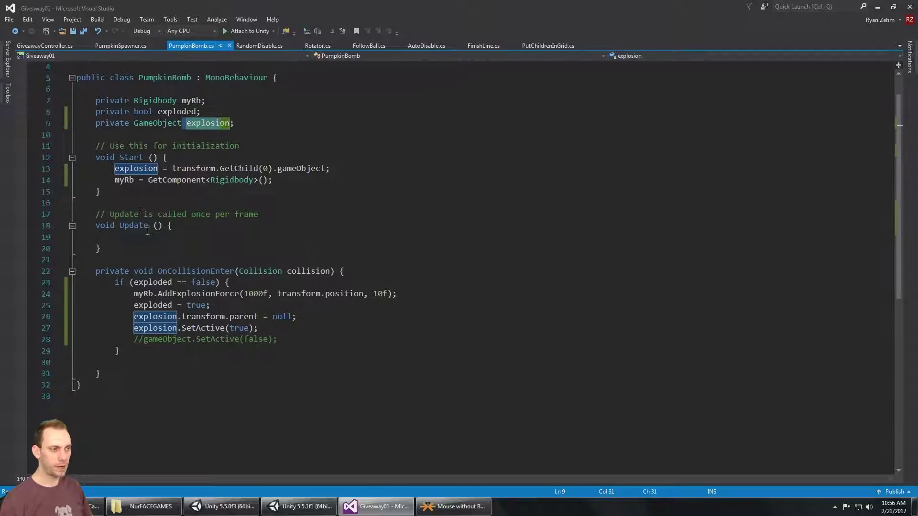
left_click(319, 178)
scroll(282, 257, "down", 1)
left_click(399, 250)
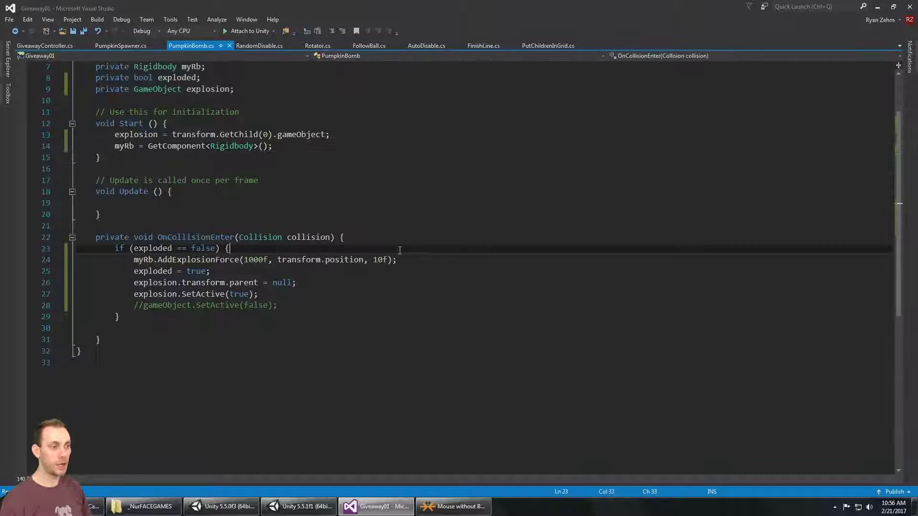
left_click(379, 239)
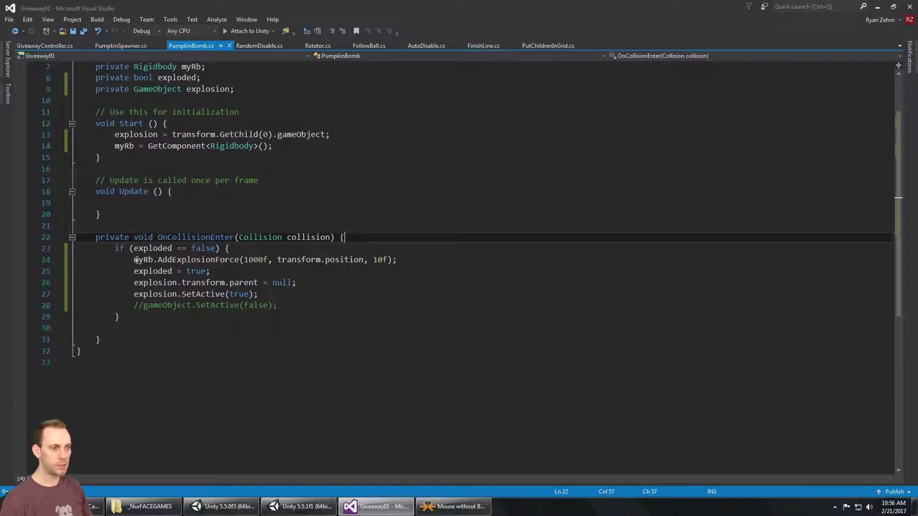
Highlight the AddExplosionForce, explosion.transform.parent = null and explosion.SetActive(true) lines in OnCollisionEnter, and switch back to Unity.
left_click_drag(134, 260, 385, 260)
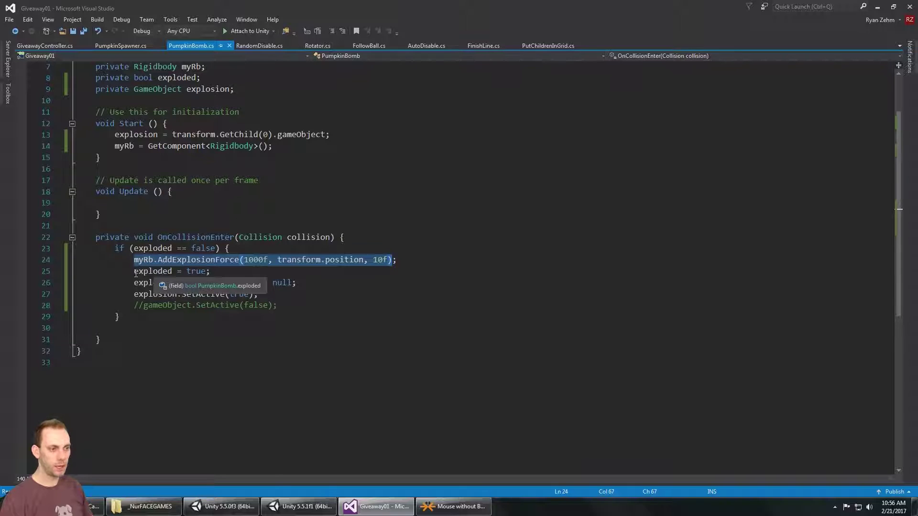
mouse_move(136, 273)
left_mouse_down()
mouse_move(211, 272)
mouse_move(135, 271)
left_mouse_up()
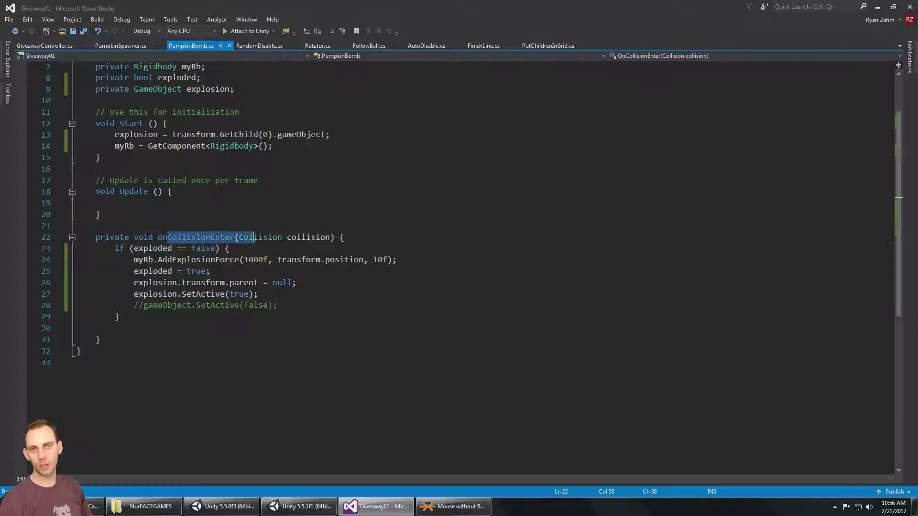
left_click(140, 271)
left_click_drag(134, 283, 174, 284)
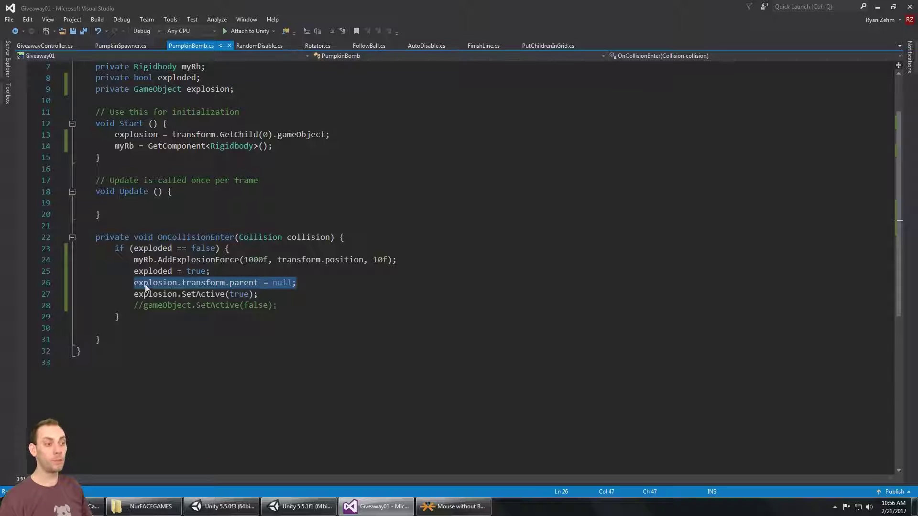
left_click(210, 283)
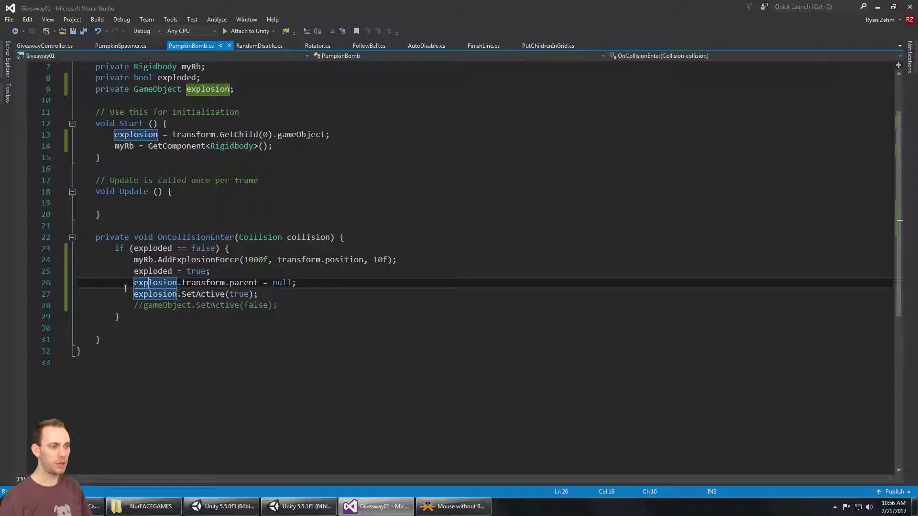
left_click(143, 293)
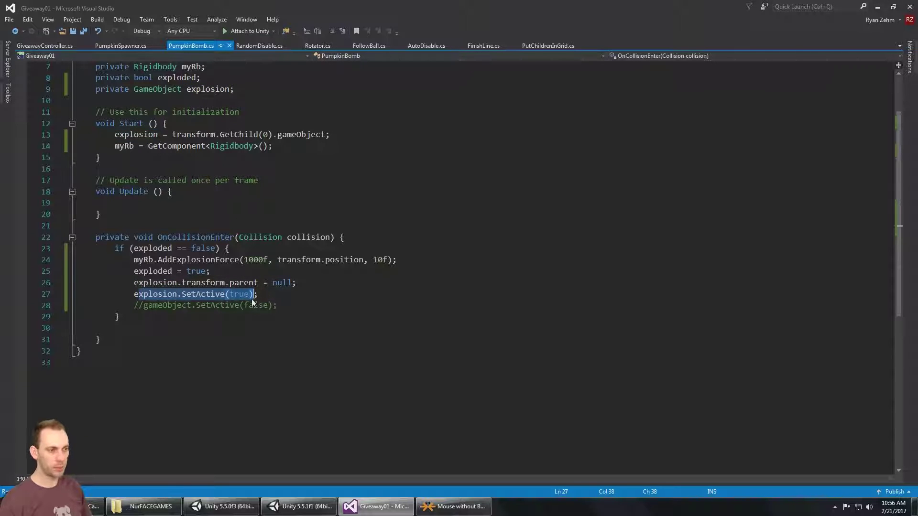
left_click_drag(257, 294, 154, 283)
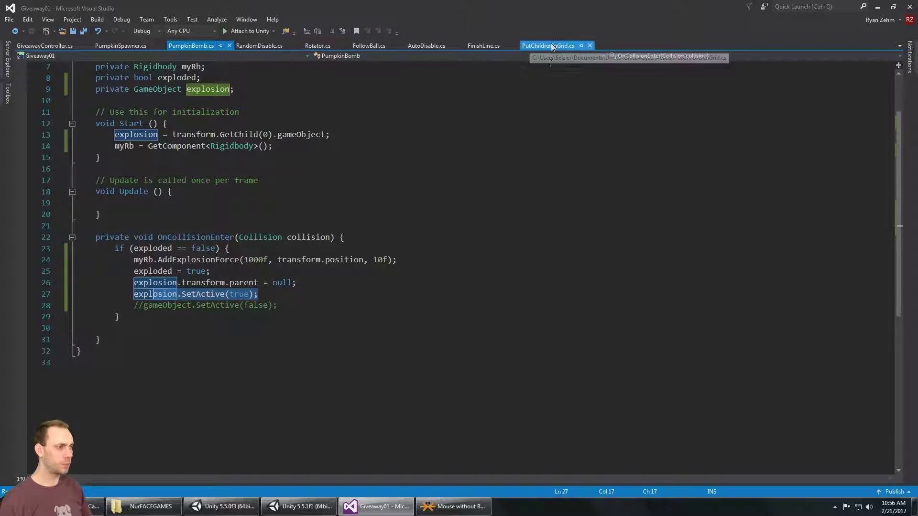
left_click(302, 508)
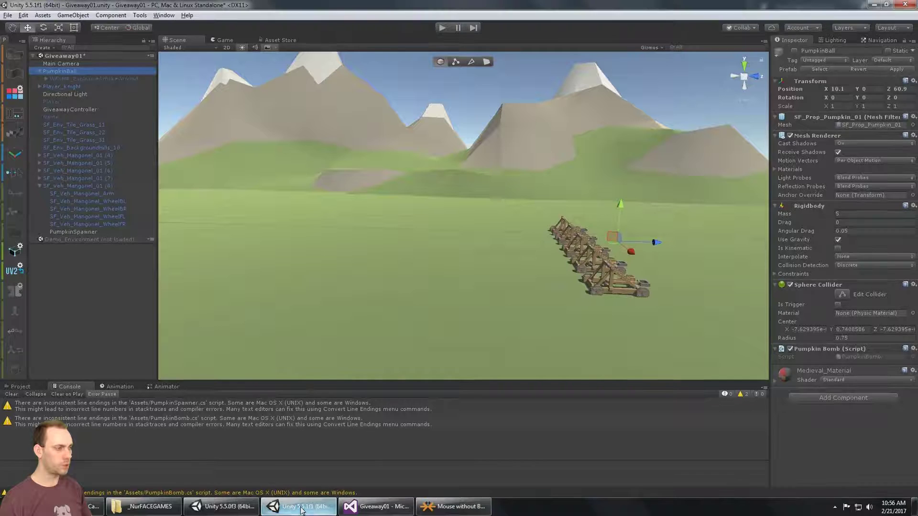
Clear the console messages, run the giveaway scene and pause it with the Scene view showing.
left_click_drag(522, 199, 518, 192, "alt")
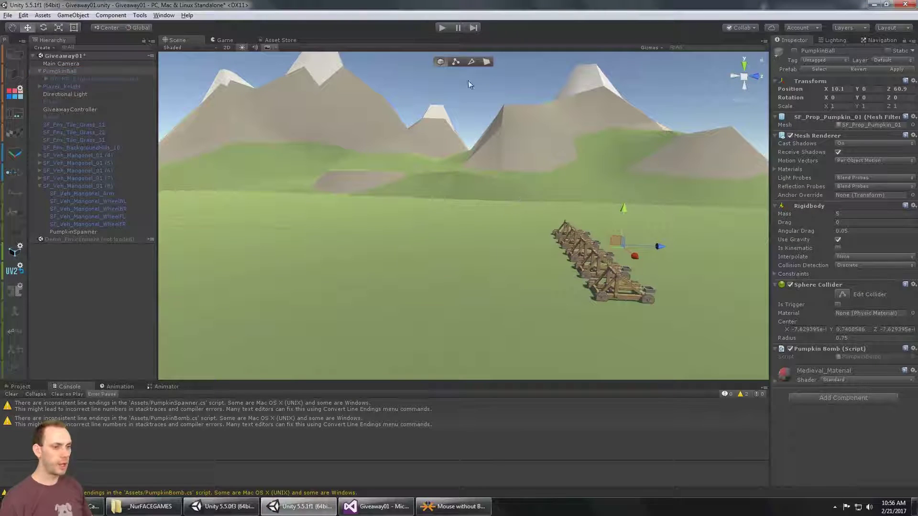
left_click(11, 395)
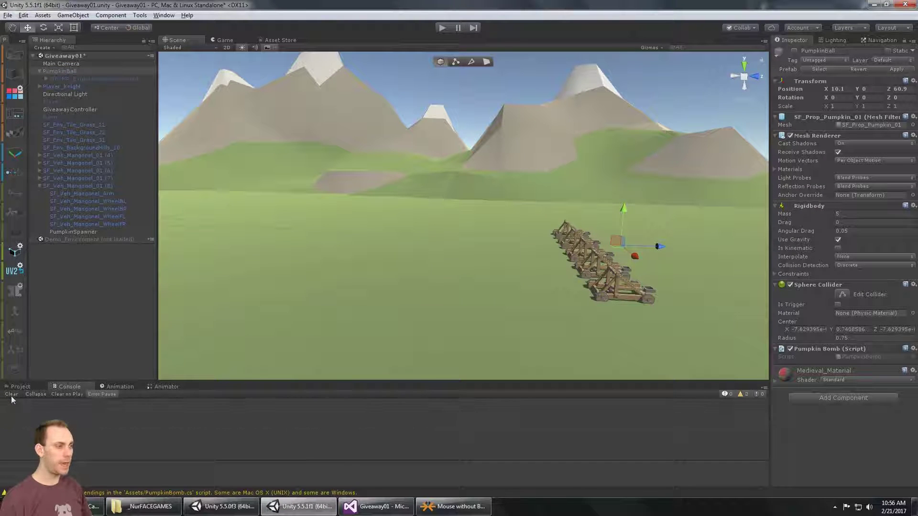
left_click(441, 27)
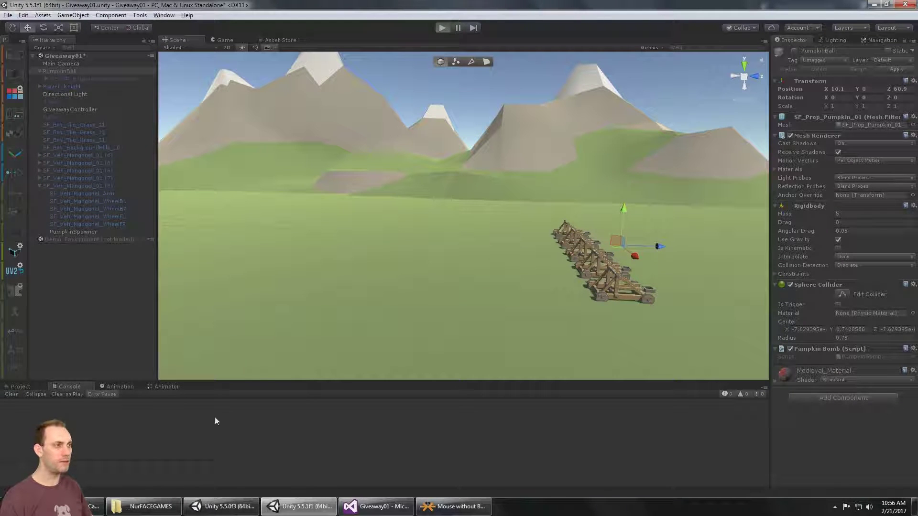
left_click(458, 28)
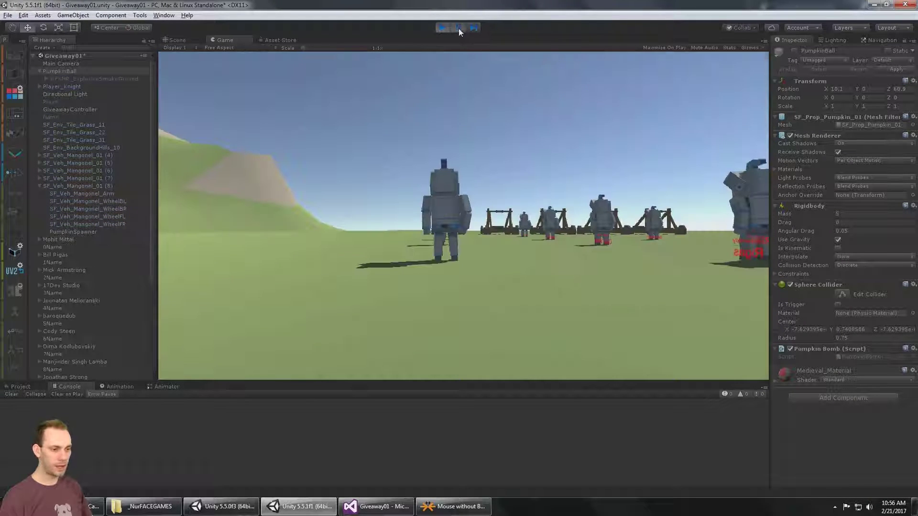
left_click(177, 40)
key("alt+Tab")
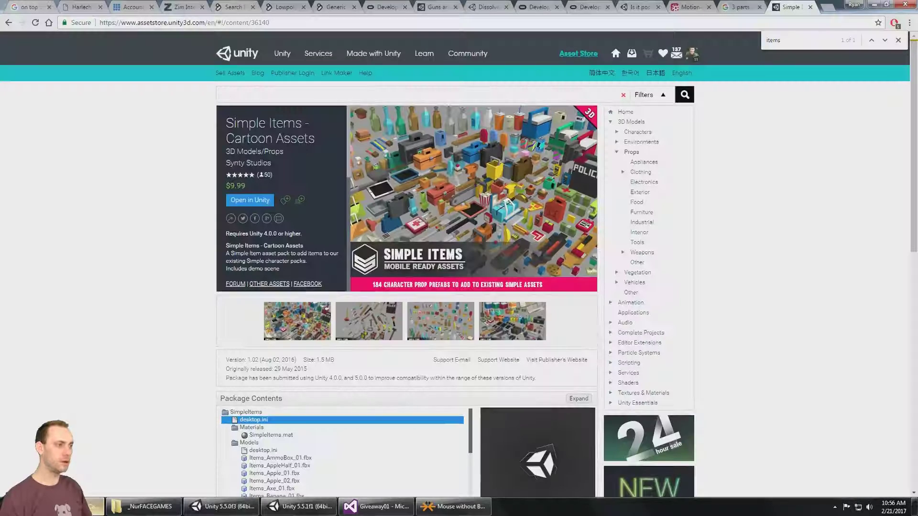
key("alt+Tab")
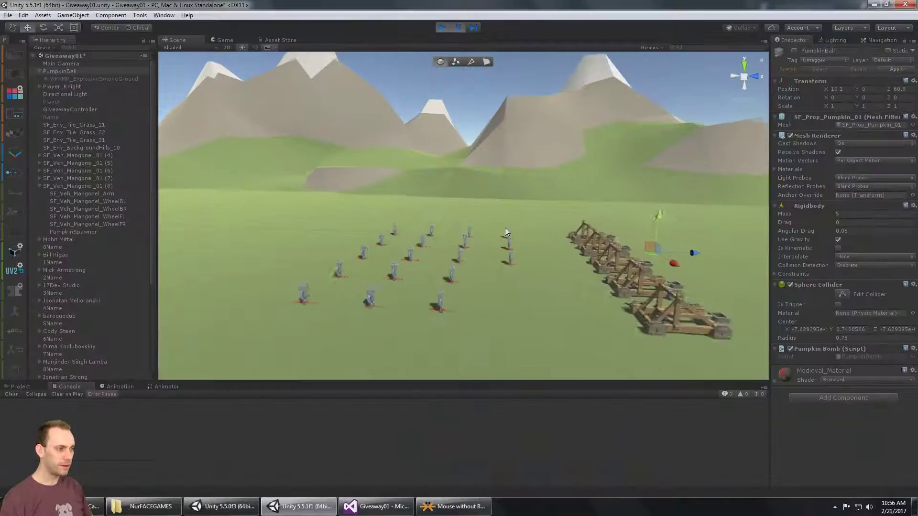
Examine the spawned knights, their name labels and the row of catapults up close in the paused Scene view.
middle_click_drag(511, 210, 594, 190)
right_click_drag(549, 197, 571, 219)
left_click_drag(571, 219, 569, 182, "alt")
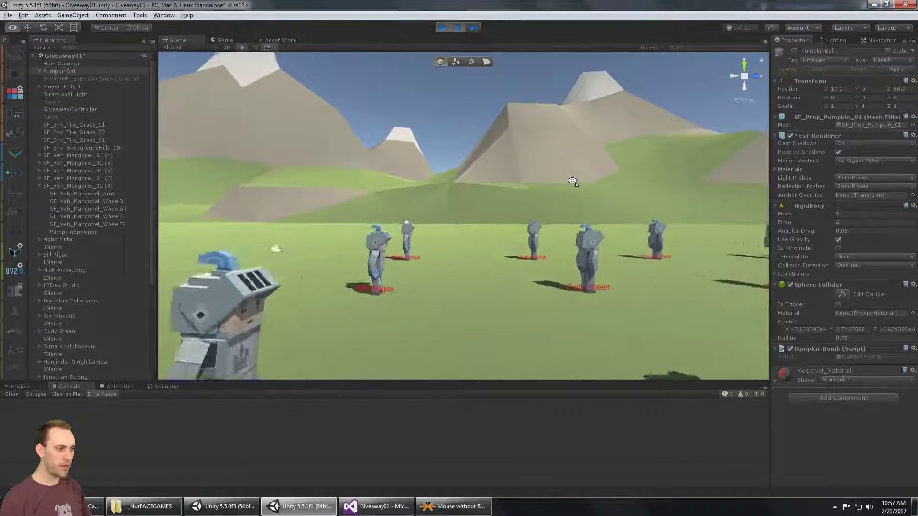
key("w")
right_click_drag(572, 181, 572, 193)
key("s")
mouse_move(572, 193)
left_mouse_down("alt")
mouse_move(582, 195)
mouse_move(576, 210)
mouse_move(577, 181)
left_mouse_up("alt")
key("w")
right_click_drag(576, 180, 567, 190)
left_click_drag(567, 190, 556, 193, "alt")
right_click_drag(556, 193, 572, 184)
left_click(612, 139)
right_click_drag(612, 138, 604, 140)
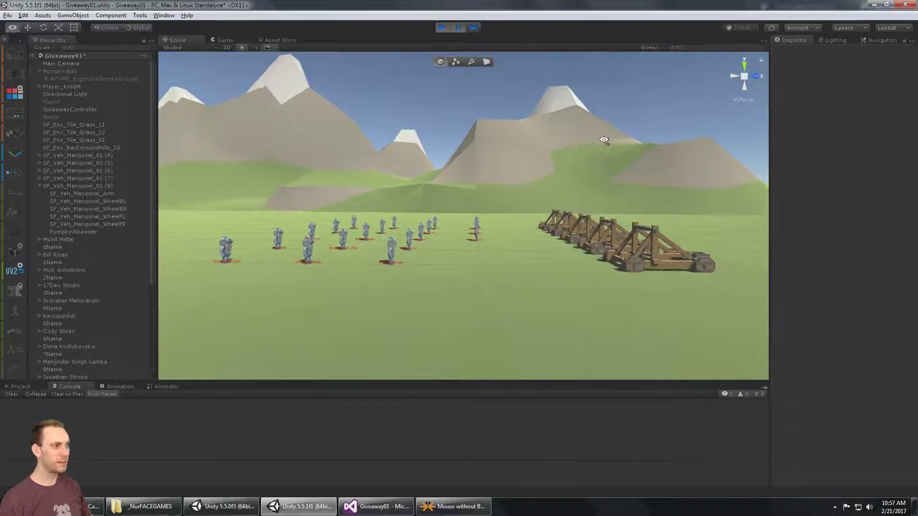
Resume the paused giveaway and watch the catapults fire pumpkins at the knights in the Scene view.
left_click(459, 29)
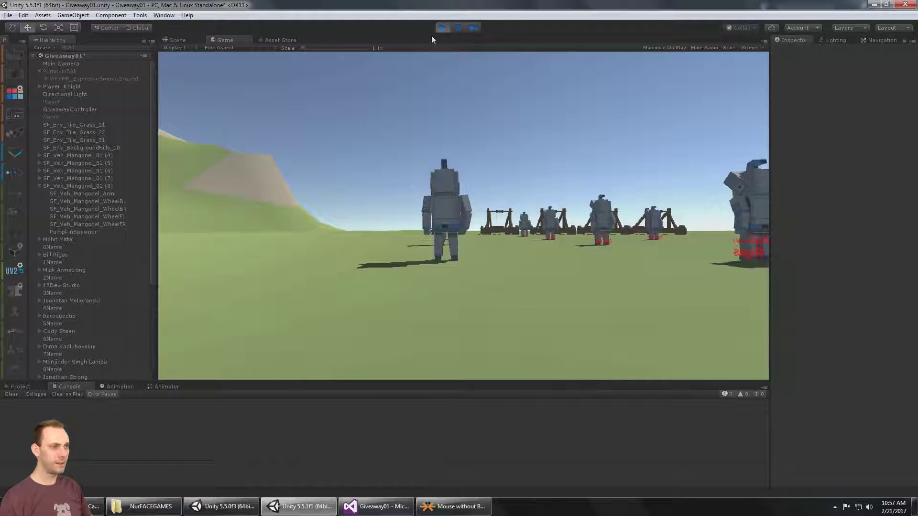
left_click(176, 41)
middle_click_drag(424, 160, 444, 171)
left_click_drag(594, 215, 617, 226, "alt")
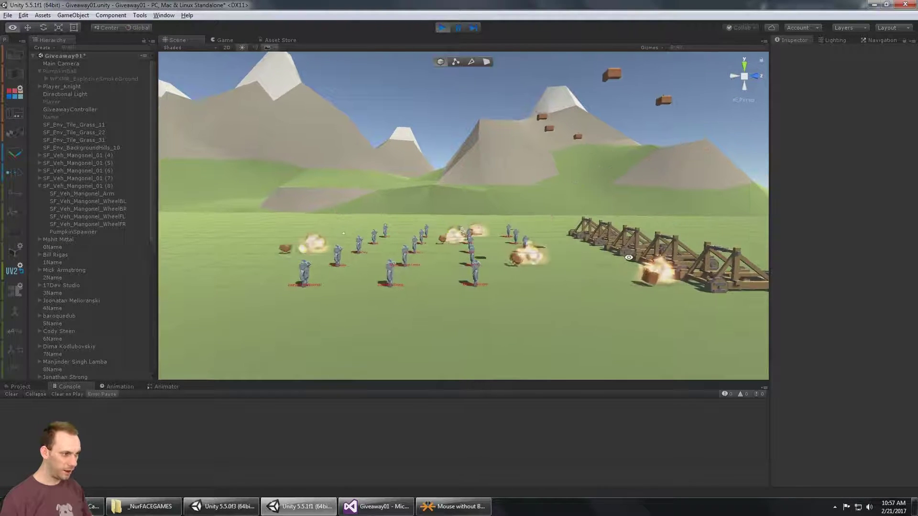
left_click_drag(629, 257, 619, 259, "alt")
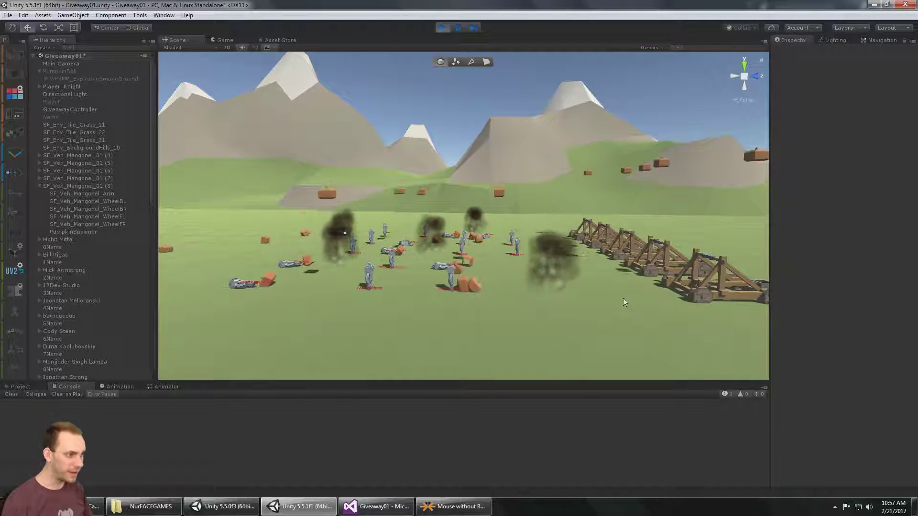
Follow the exploding pumpkins and the contestants from both close up and far away while the giveaway runs.
key("a")
right_click_drag(629, 309, 530, 232)
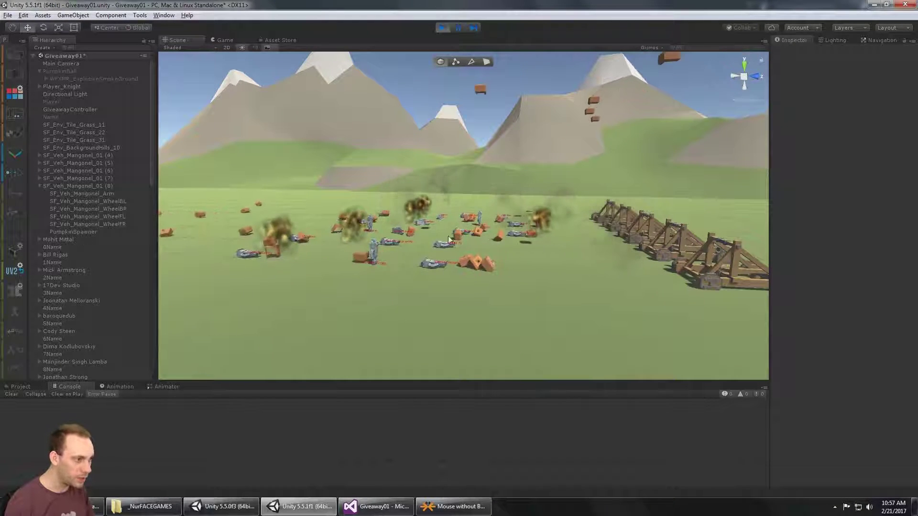
right_click_drag(449, 236, 413, 242)
scroll(524, 286, "down", 5)
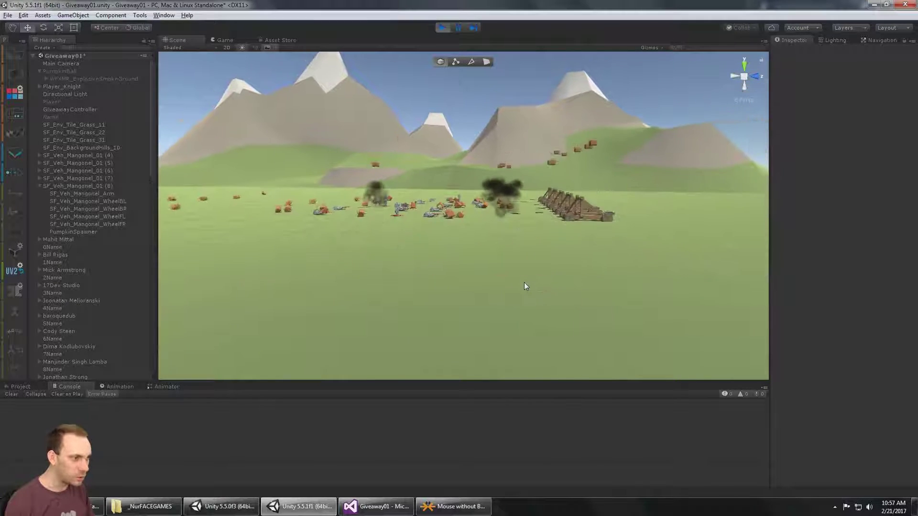
scroll(487, 253, "up", 5)
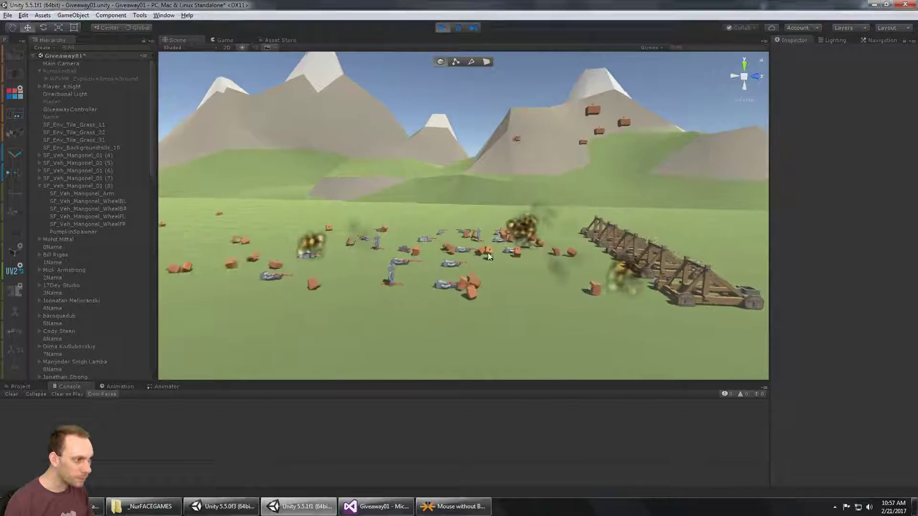
scroll(495, 255, "up", 5)
mouse_move(502, 261)
right_mouse_down()
mouse_move(522, 241)
mouse_move(507, 260)
right_mouse_up()
key("w")
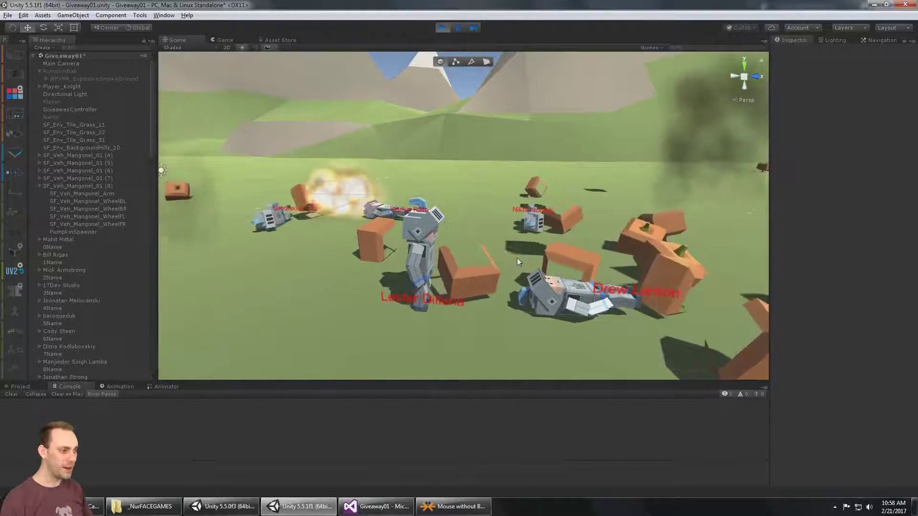
scroll(516, 256, "down", 8)
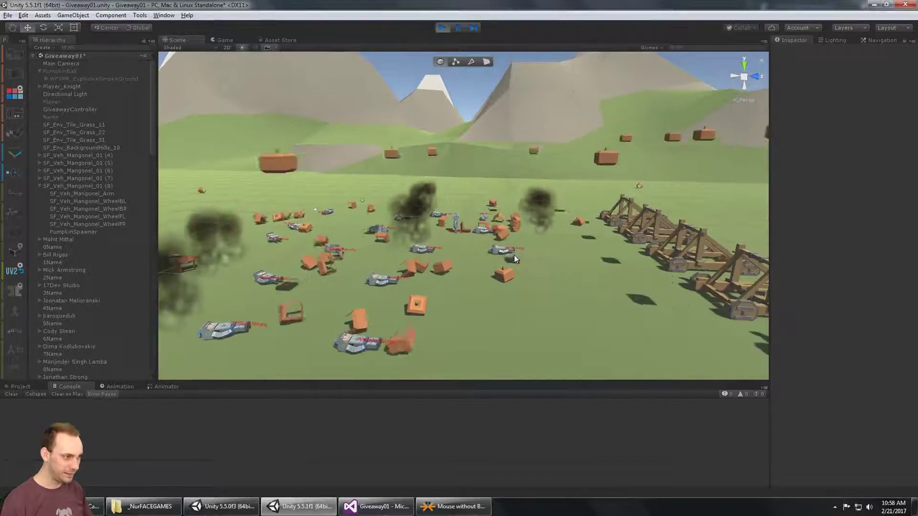
mouse_move(514, 255)
right_mouse_down()
mouse_move(507, 241)
mouse_move(516, 232)
mouse_move(469, 224)
mouse_move(531, 215)
mouse_move(554, 232)
mouse_move(504, 242)
mouse_move(525, 188)
mouse_move(407, 226)
mouse_move(497, 188)
mouse_move(495, 200)
mouse_move(455, 220)
mouse_move(478, 249)
mouse_move(547, 234)
mouse_move(536, 232)
mouse_move(619, 228)
mouse_move(557, 228)
mouse_move(505, 252)
right_mouse_up()
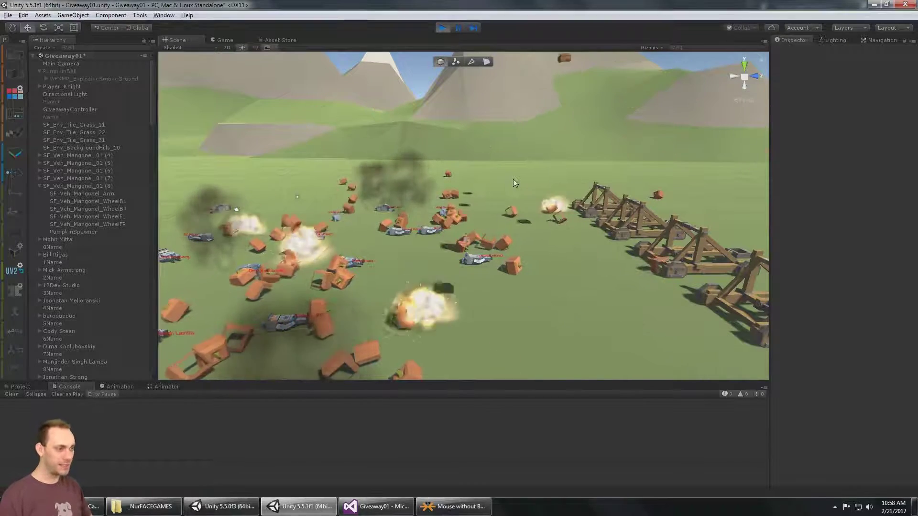
scroll(512, 179, "down", 3)
middle_click_drag(506, 201, 537, 176)
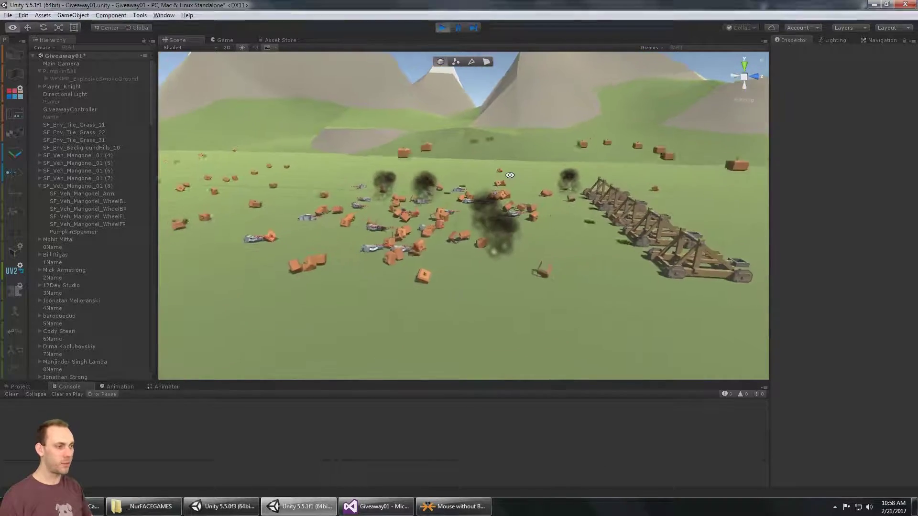
scroll(536, 191, "up", 4)
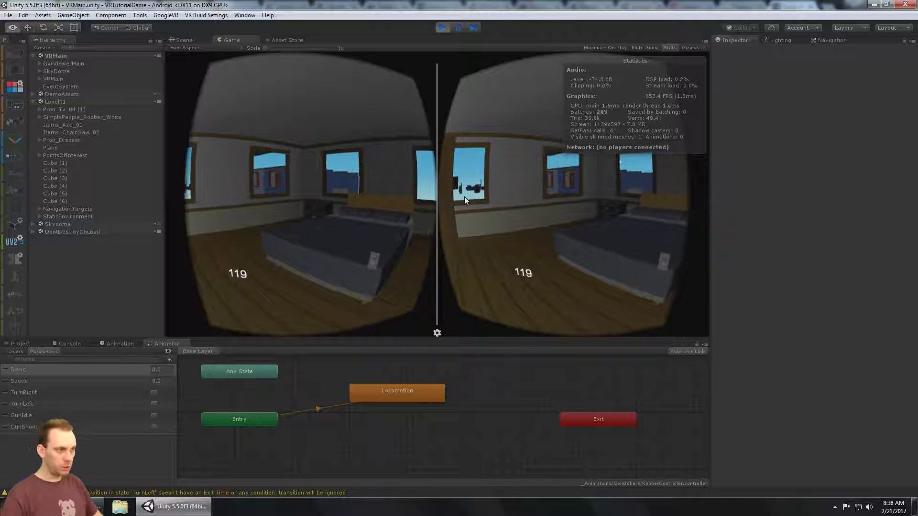
Play the running VRMain scene from the bedroom dresser through the door to the robber in the living room.
left_click(463, 196)
key("alt")
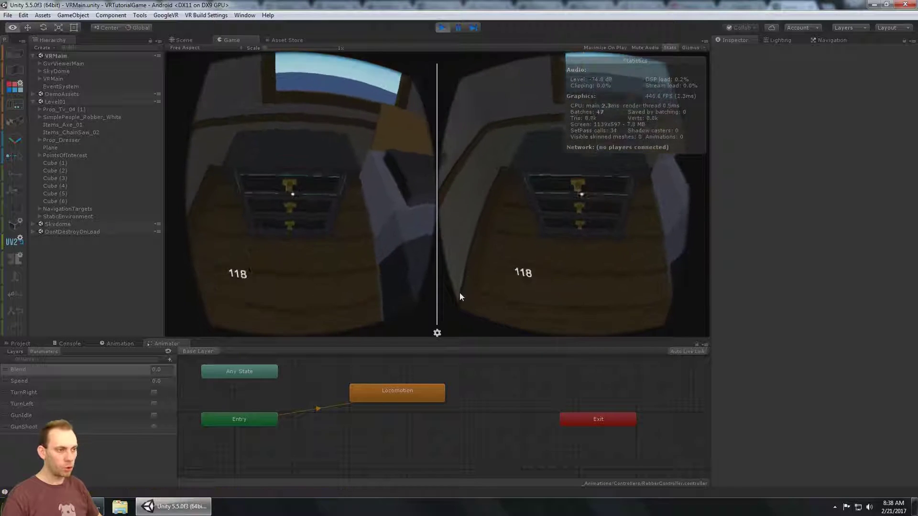
left_click(461, 285)
key("alt")
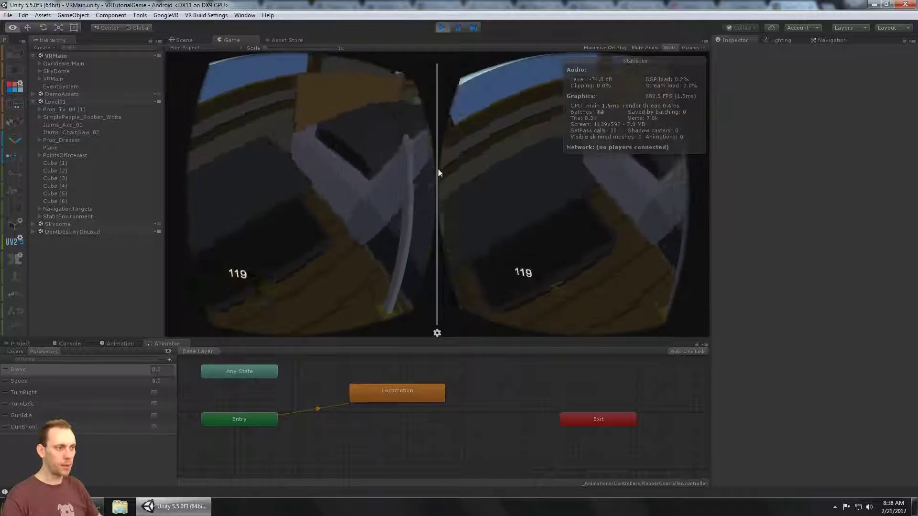
left_click(477, 168)
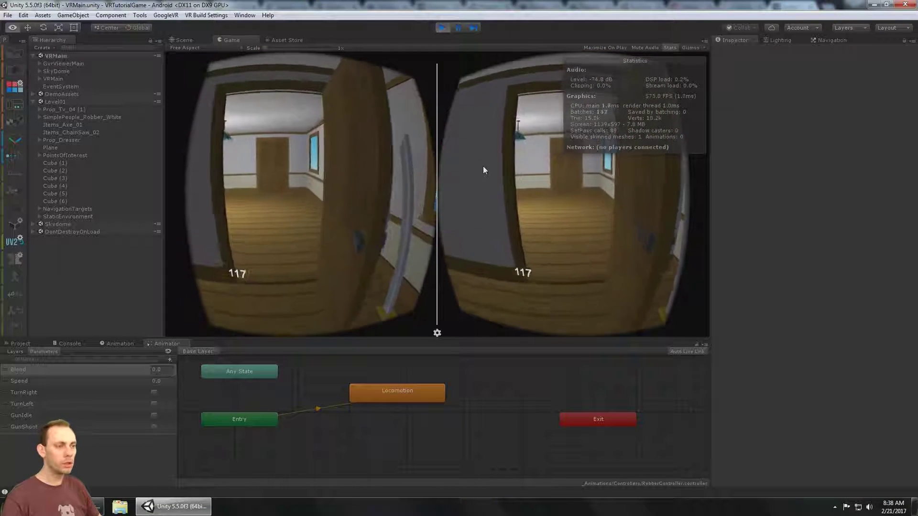
key("alt")
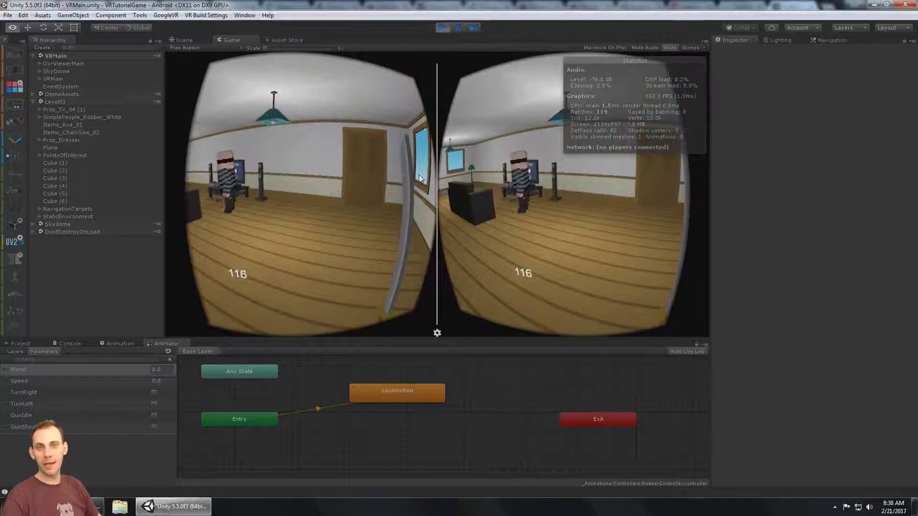
key("alt")
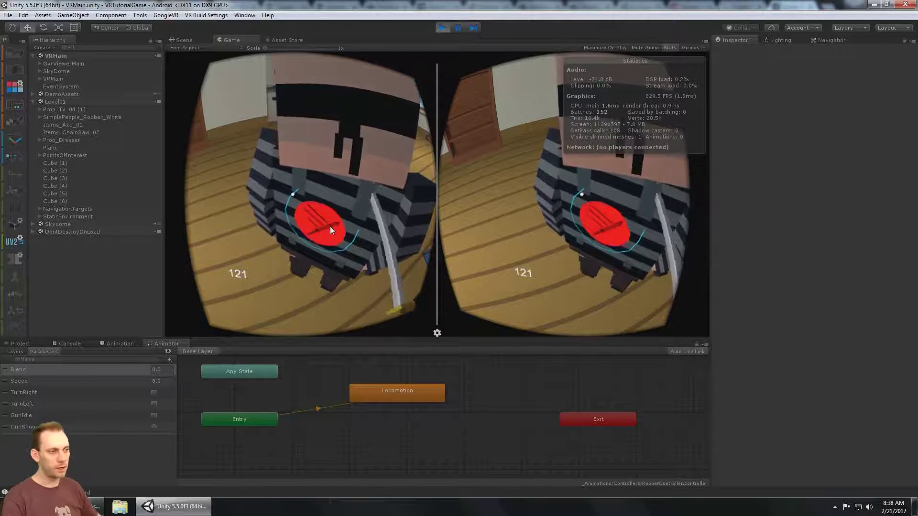
Stop the VR game and select the robber's CH_Robber mesh outside the house, viewing it with the open rooms behind.
left_click(442, 28)
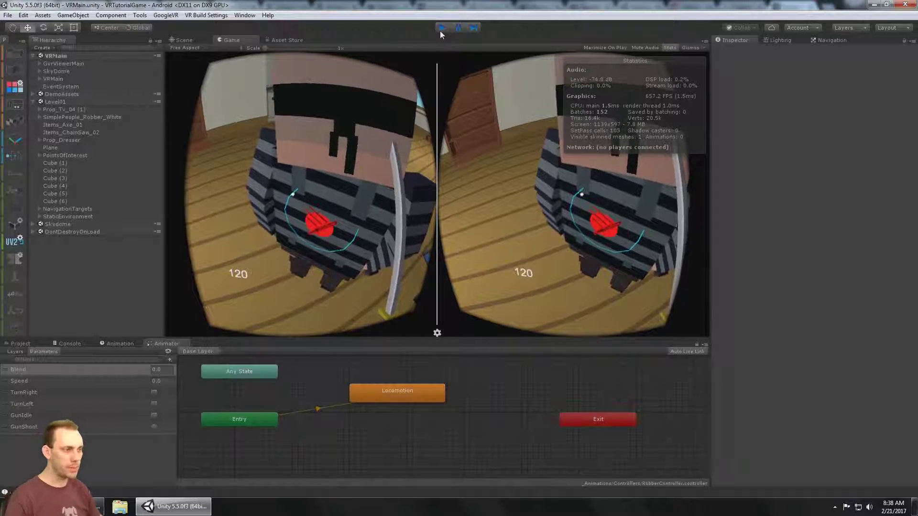
right_click_drag(580, 176, 633, 161)
key("w")
left_click_drag(553, 175, 470, 180, "alt")
left_click(509, 153)
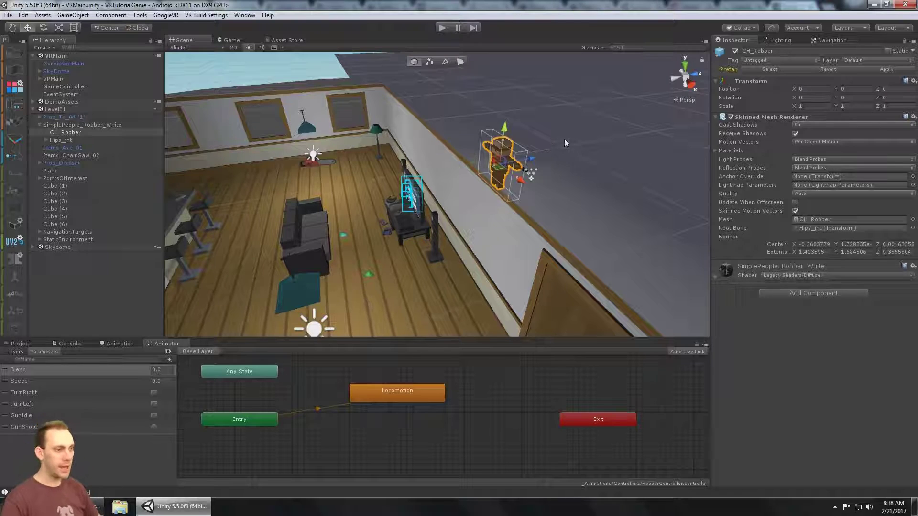
left_click_drag(564, 138, 402, 181, "alt")
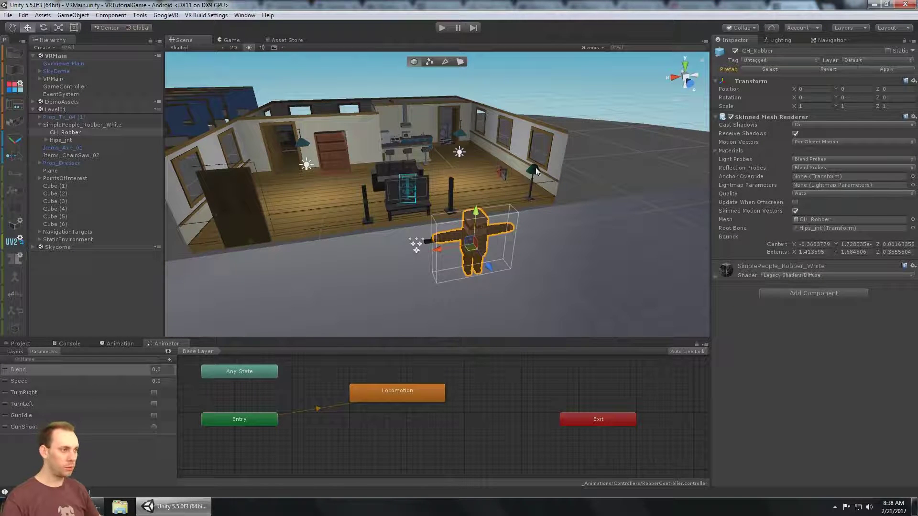
left_click_drag(498, 160, 474, 163, "alt")
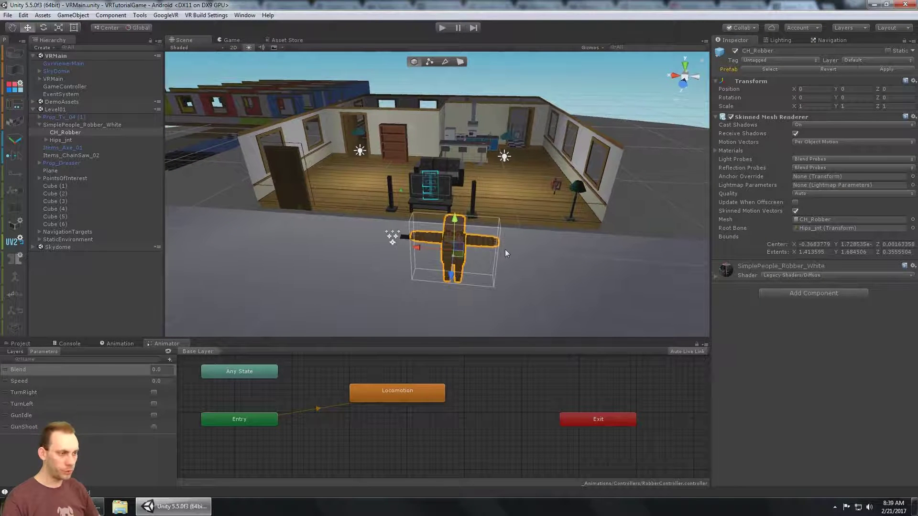
Shift the Base Layer graph within the Animator and make the Animator area taller.
left_click_drag(483, 399, 537, 441, "alt")
middle_click_drag(538, 445, 551, 419)
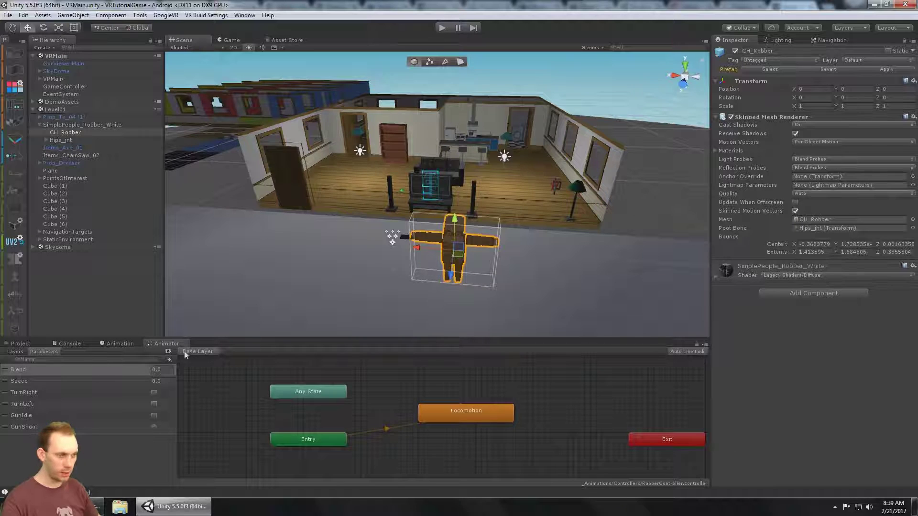
left_click_drag(416, 337, 422, 309)
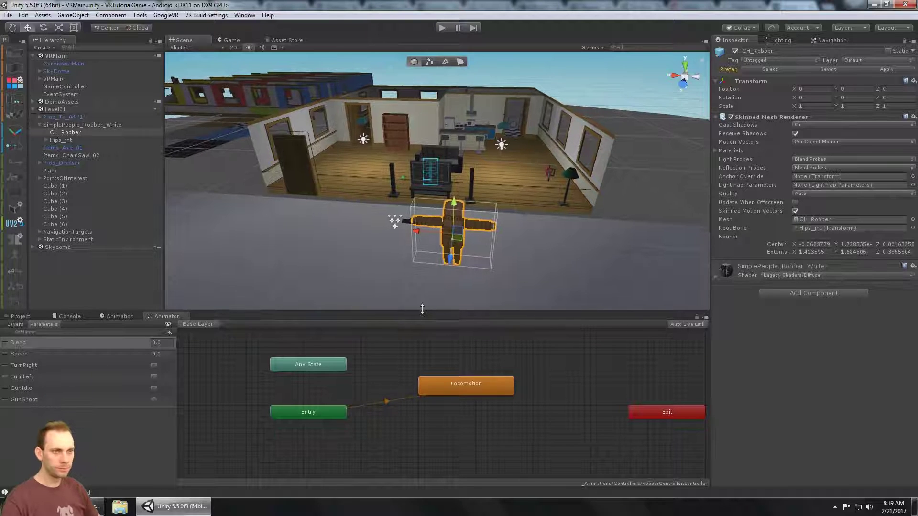
Select the parent SimplePeople_Robber_White, collapse its children and review its Animator, Nav Mesh Agent, Robber Controller and Box Collider components.
left_click(82, 124)
left_click(38, 124)
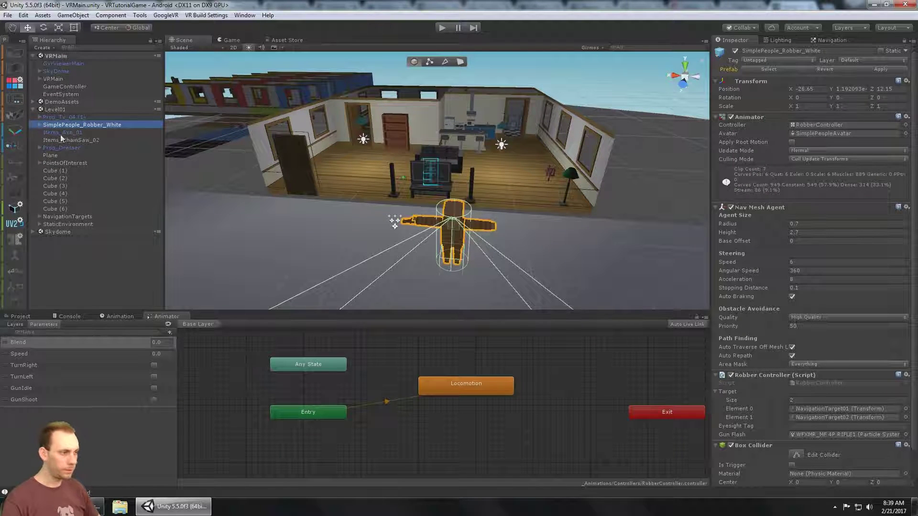
scroll(816, 293, "down", 2)
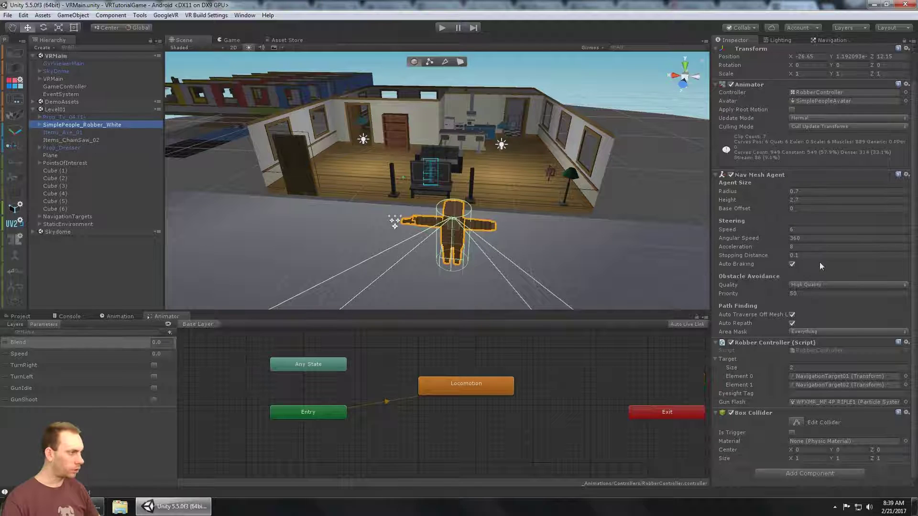
scroll(819, 262, "up", 2)
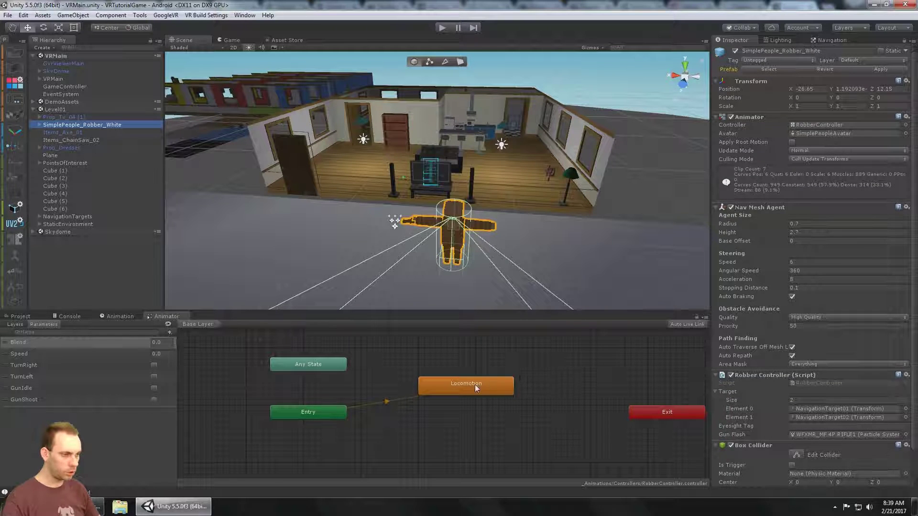
Reposition the Locomotion state in line with Entry, and inspect the blend tree inside it before returning to the Base Layer.
left_click_drag(474, 384, 490, 406)
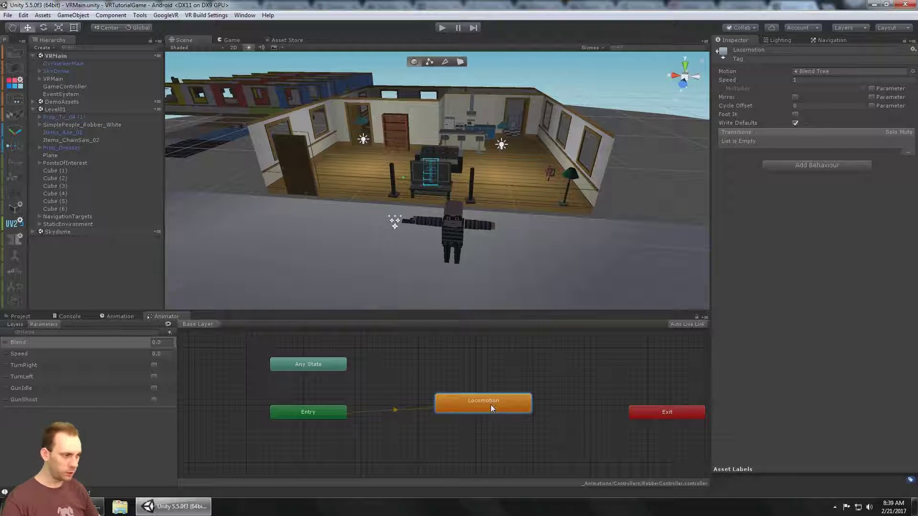
right_click(497, 382)
mouse_move(573, 386)
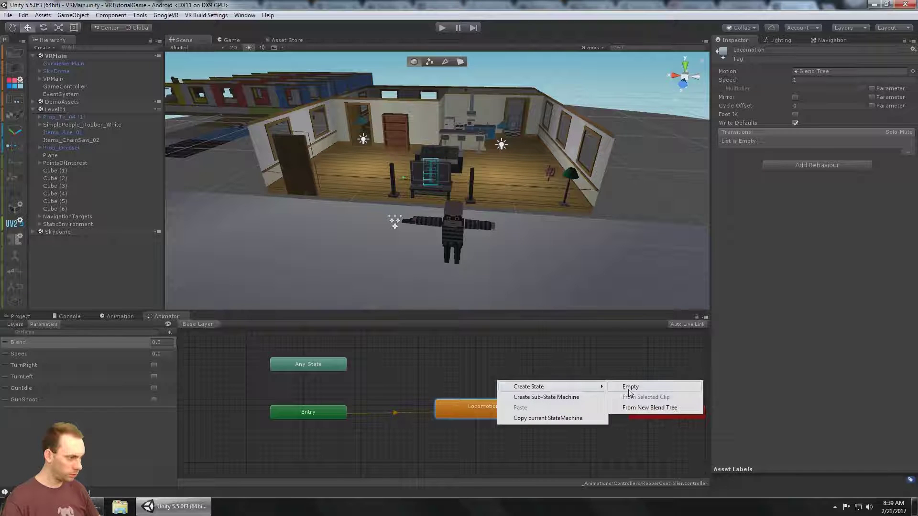
left_click(443, 367)
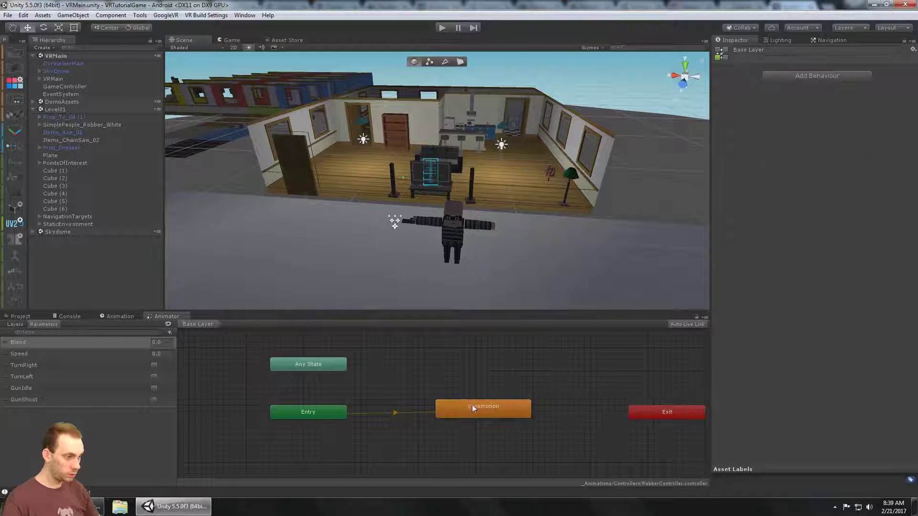
double_click(472, 406)
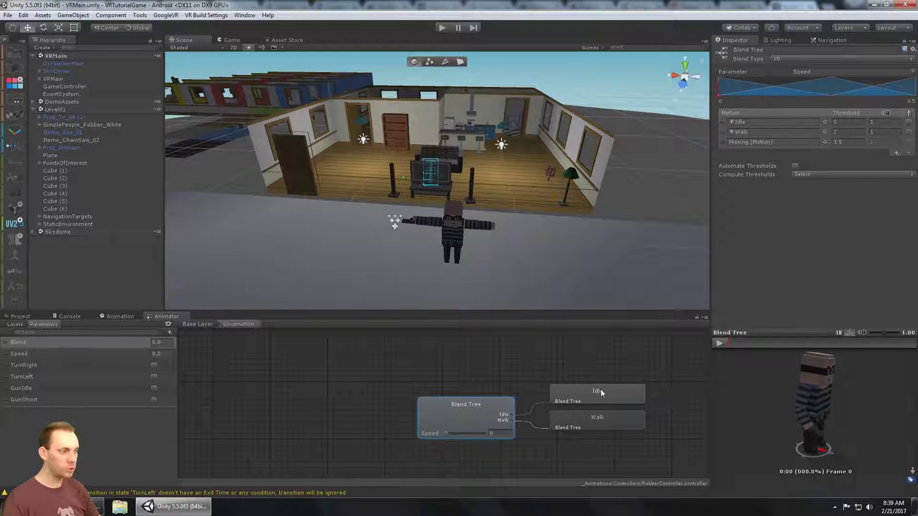
left_click(198, 325)
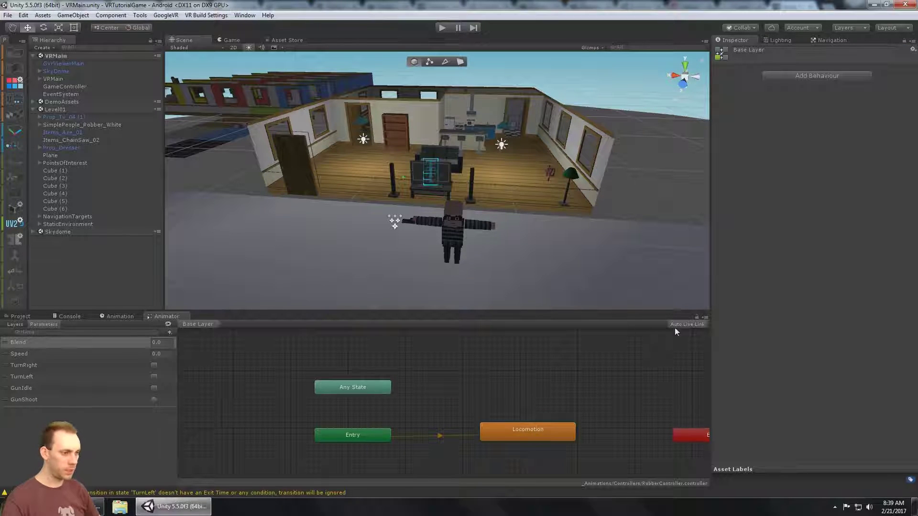
Create an empty state in the Base Layer and place it above the Locomotion state.
right_click(497, 397)
mouse_move(541, 402)
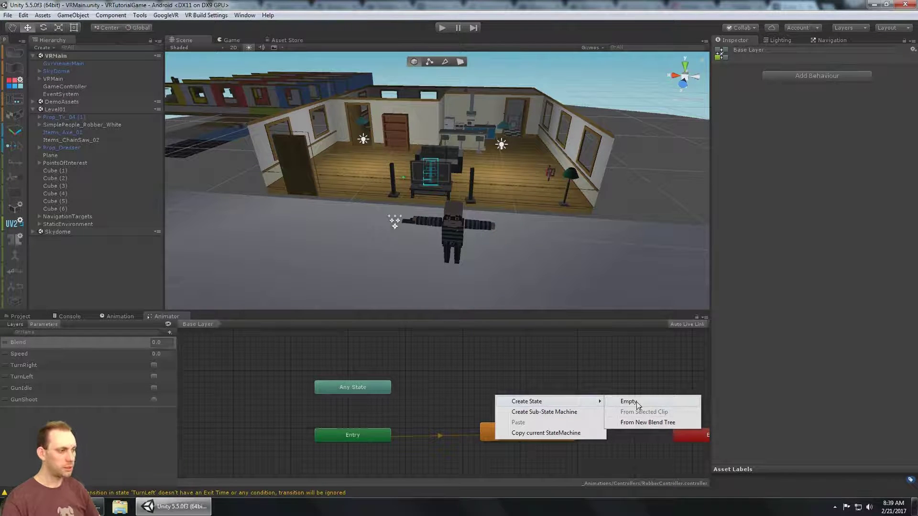
left_click(628, 401)
left_click_drag(542, 406, 531, 382)
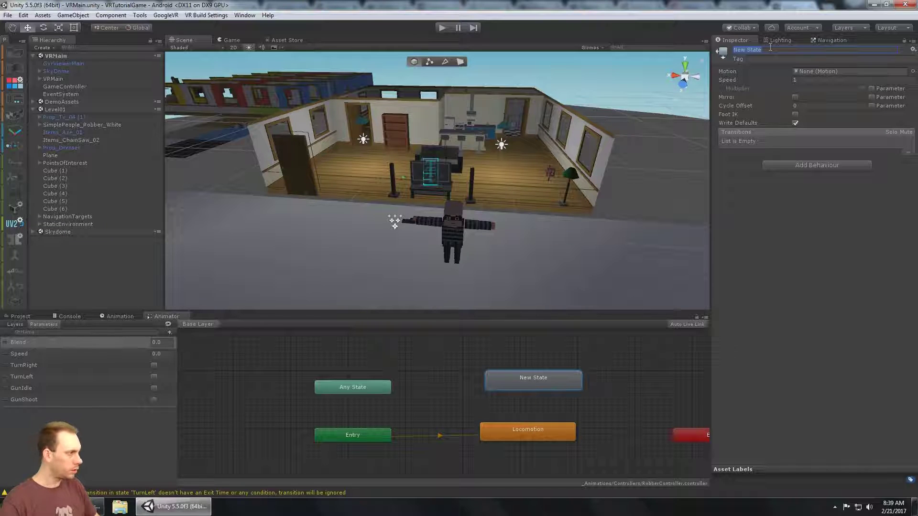
Search the motions for "dea" and assign the Death_01 animation clip to the new state.
left_click(912, 72)
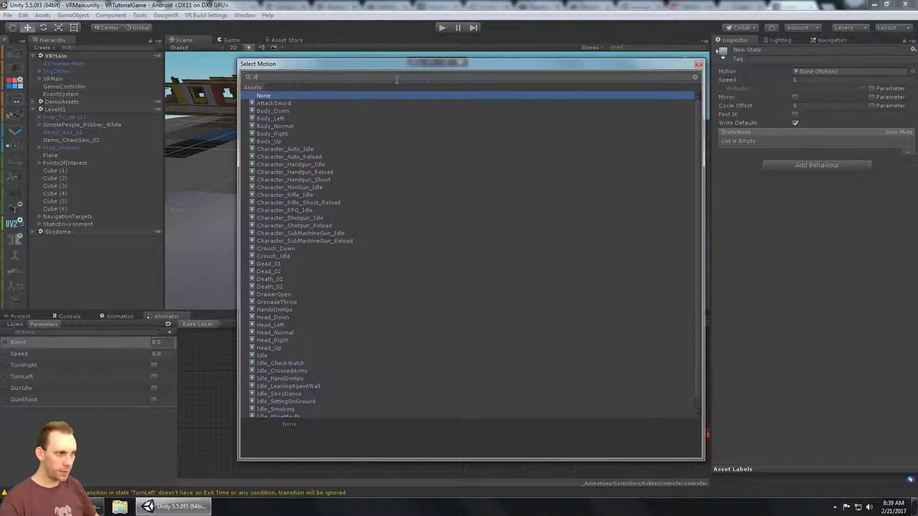
type("dea")
left_click(303, 103)
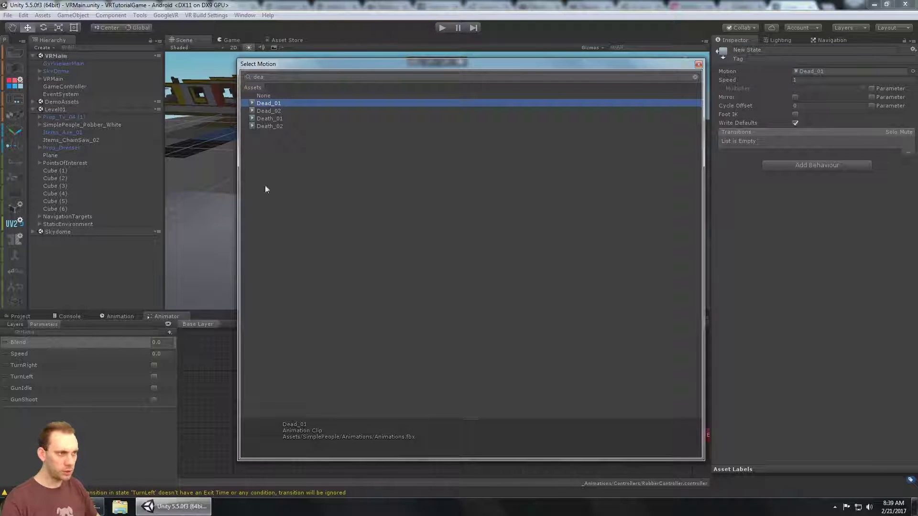
left_click(269, 111)
left_click(272, 120)
left_click(274, 125)
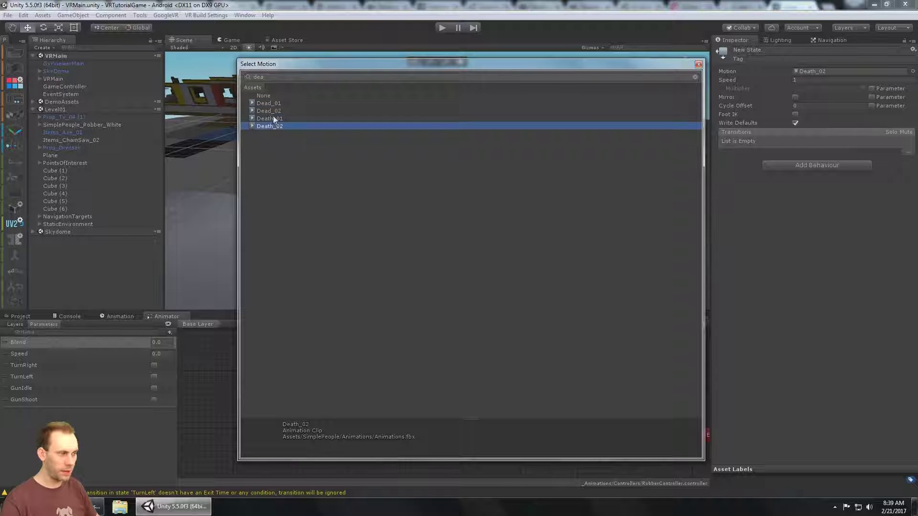
left_click(275, 119)
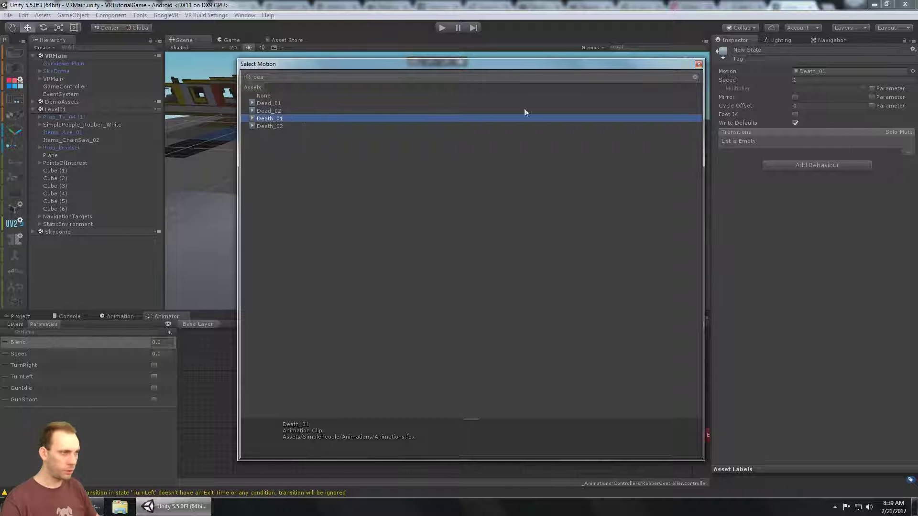
left_click(699, 64)
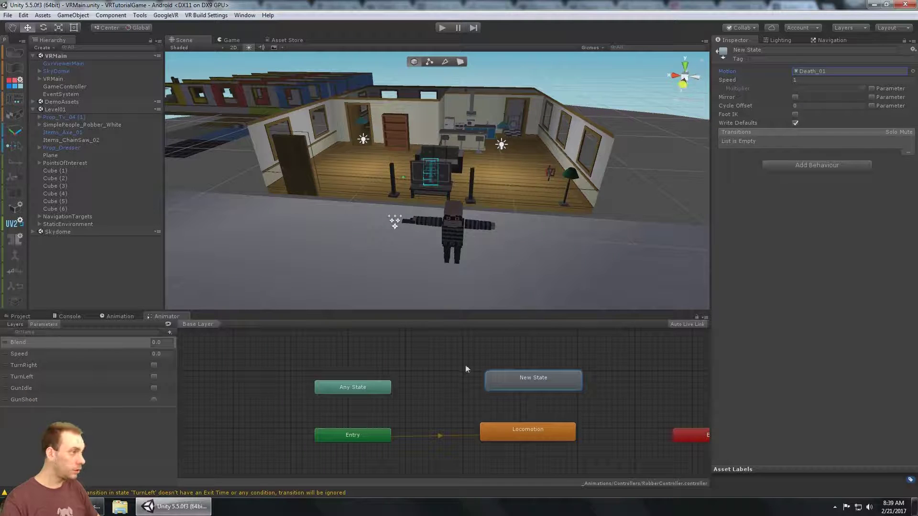
Rename the new state as Death01.
left_click(782, 49)
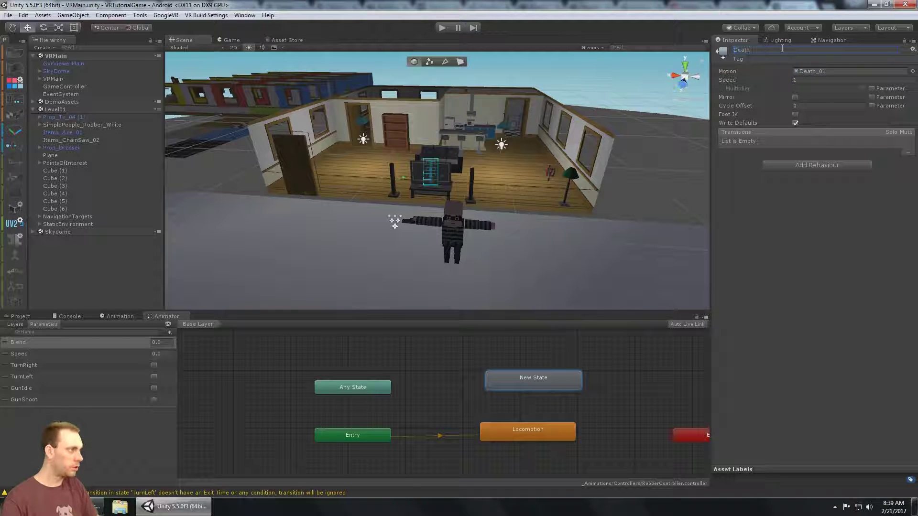
type("Death01")
key("Return")
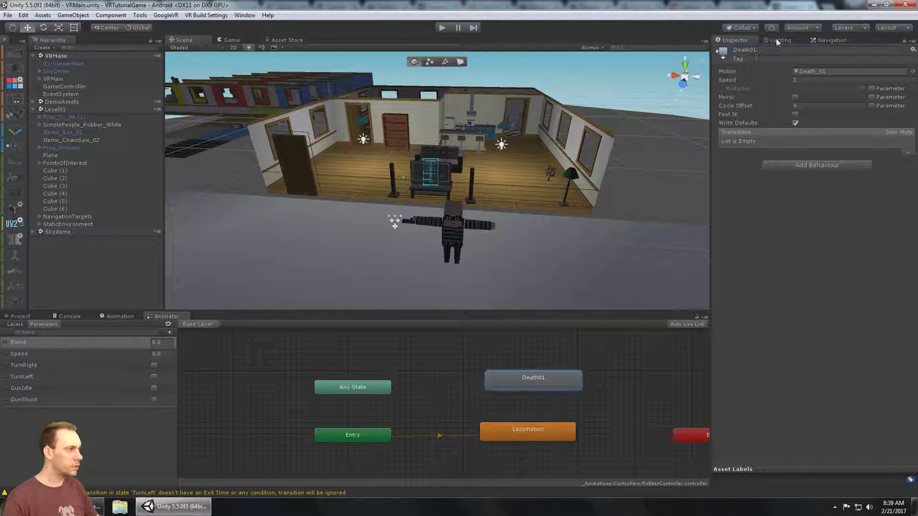
left_click(766, 50)
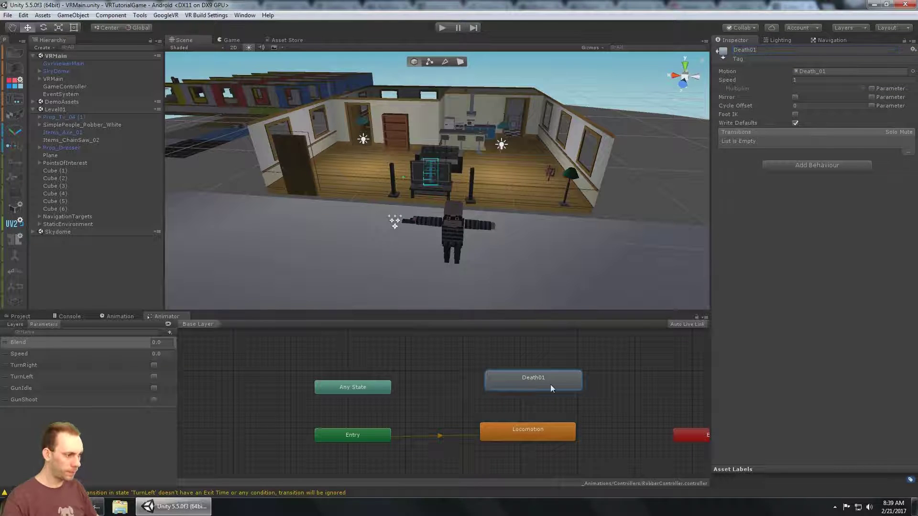
Align Death01 directly above Locomotion and make a transition from Locomotion to Death01.
left_click_drag(550, 384, 544, 384)
right_click(535, 434)
left_click(560, 441)
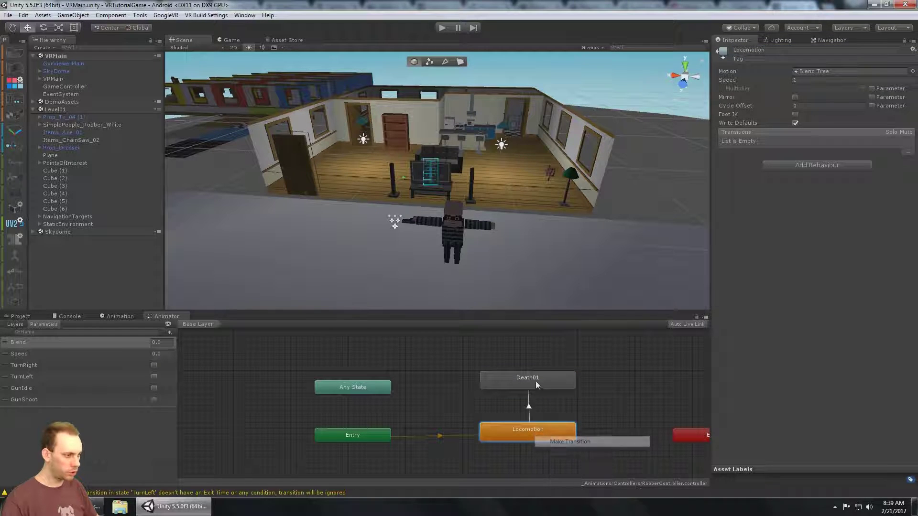
left_click(535, 381)
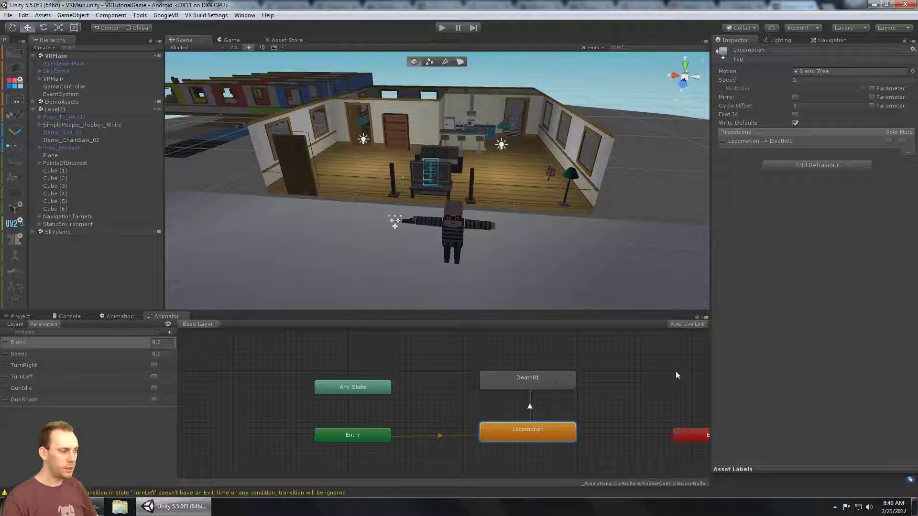
Make a transition from the Death01 state to Exit.
middle_click_drag(675, 371, 526, 377)
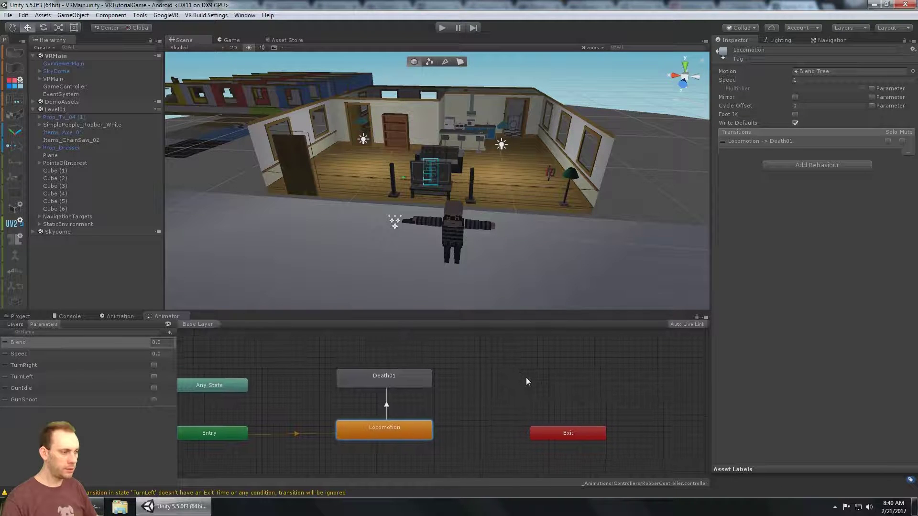
right_click(414, 381)
left_click(449, 387)
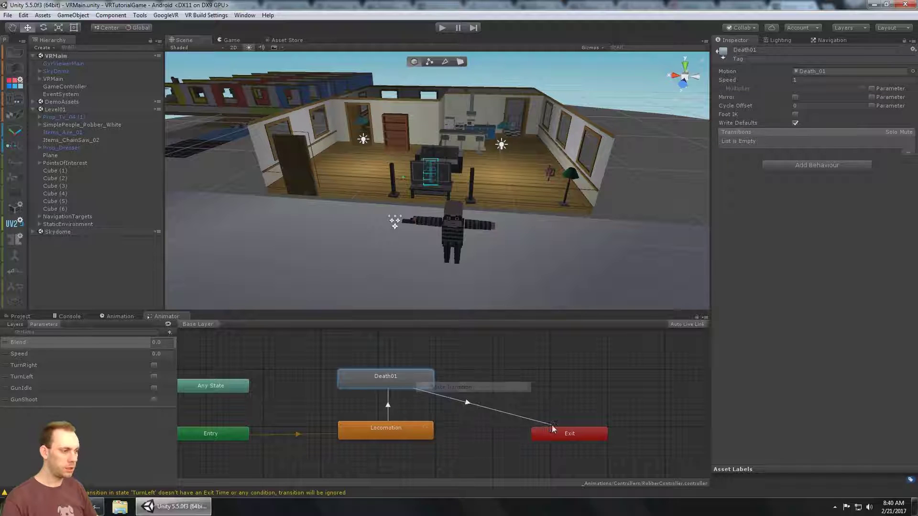
left_click(557, 435)
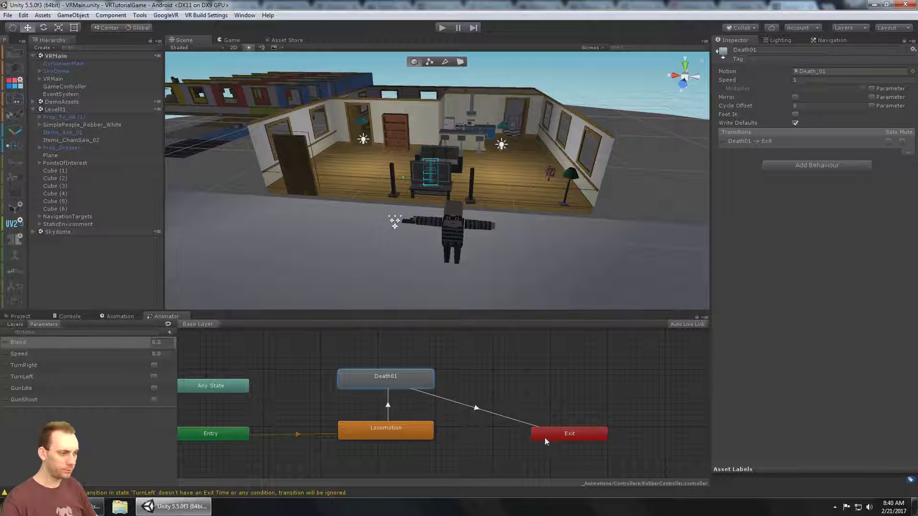
Select the transition from Locomotion to Death01 and examine its exit time, timeline and conditions.
left_click(403, 431)
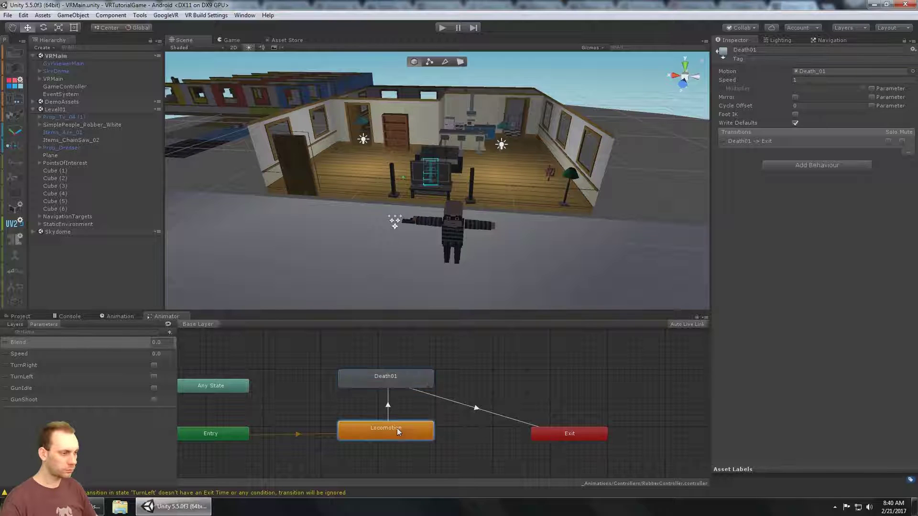
left_click(200, 324)
middle_click_drag(576, 422, 455, 392)
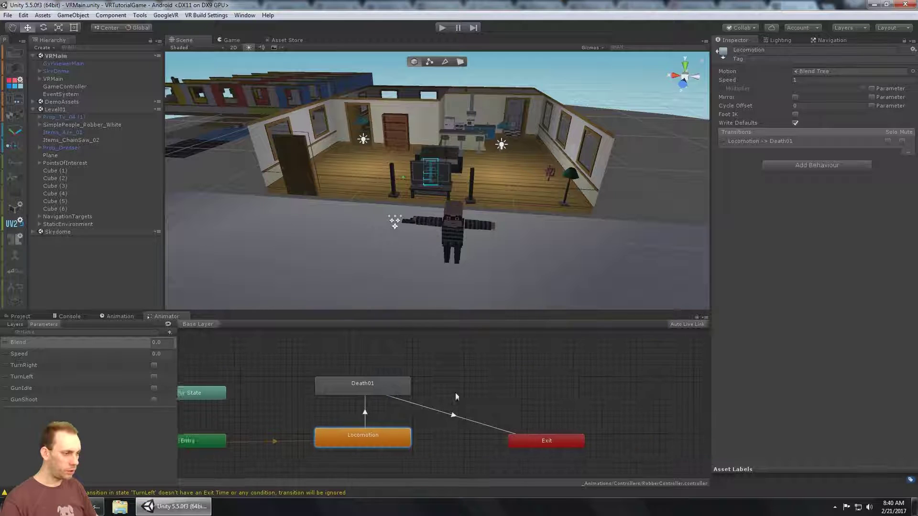
left_click(363, 408)
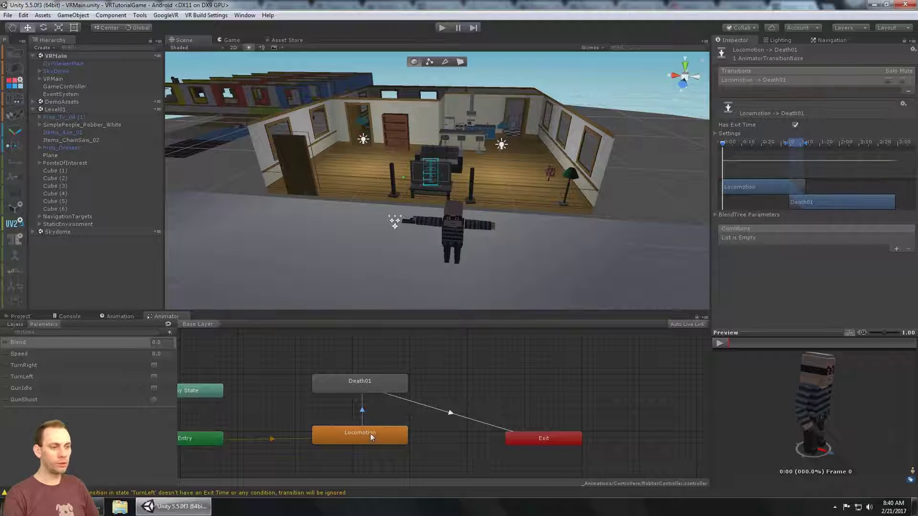
Toggle the GunShoot trigger parameter on and off twice to demonstrate how it works.
left_click(153, 400)
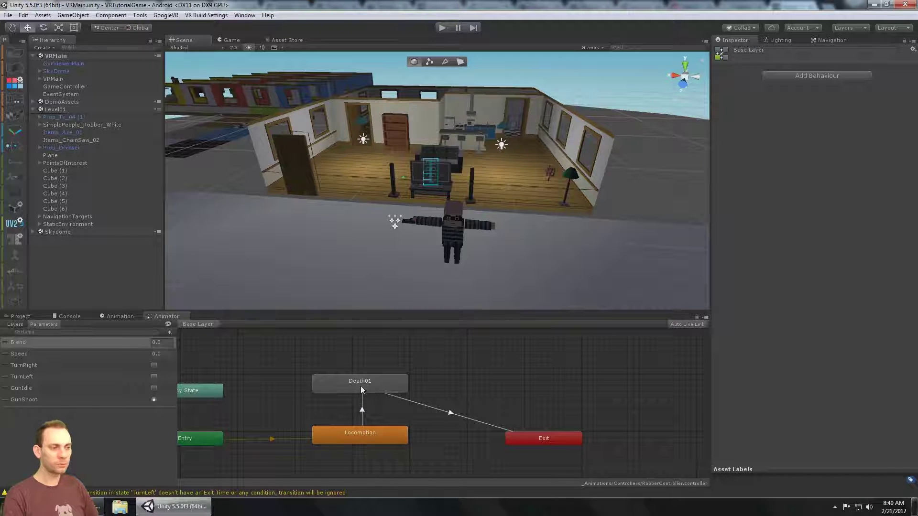
left_click(153, 400)
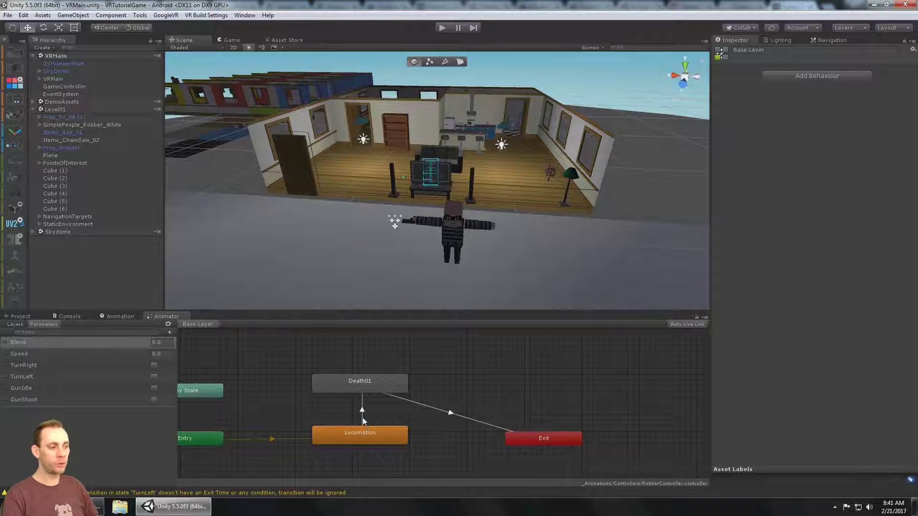
left_click(154, 400)
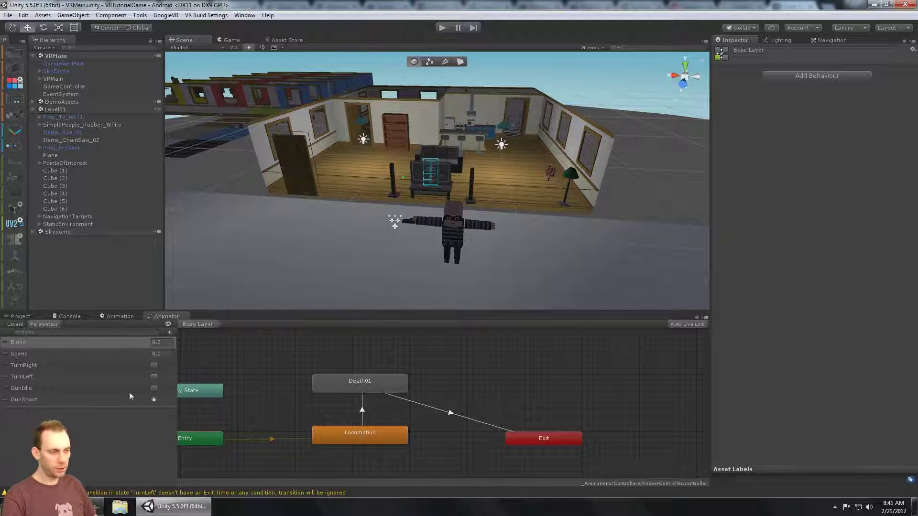
left_click(153, 400)
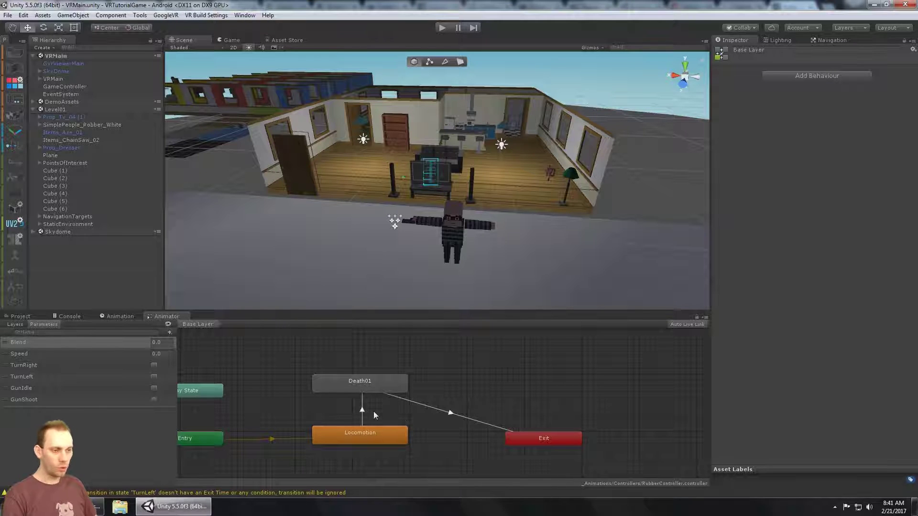
Add a Bool parameter named Death to the robber's Animator controller.
left_click(170, 332)
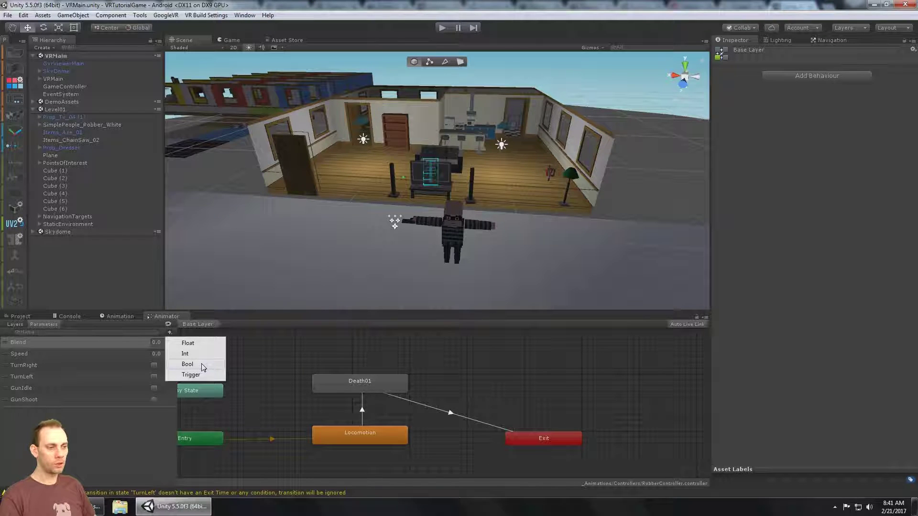
left_click(202, 366)
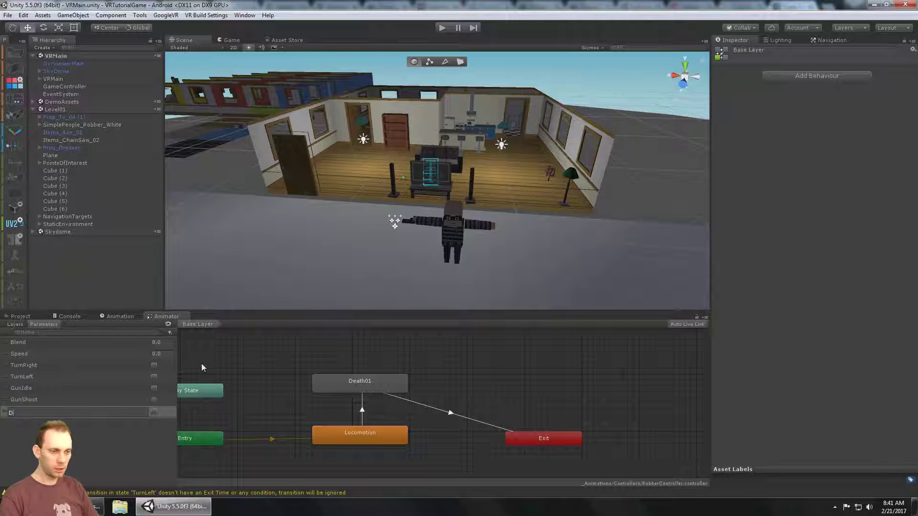
type("D")
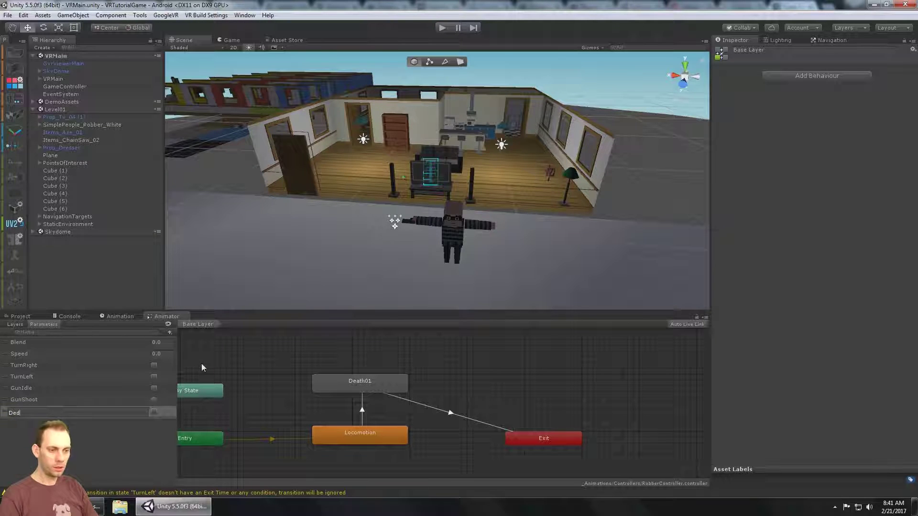
type("ed")
key("BackSpace")
type("ath")
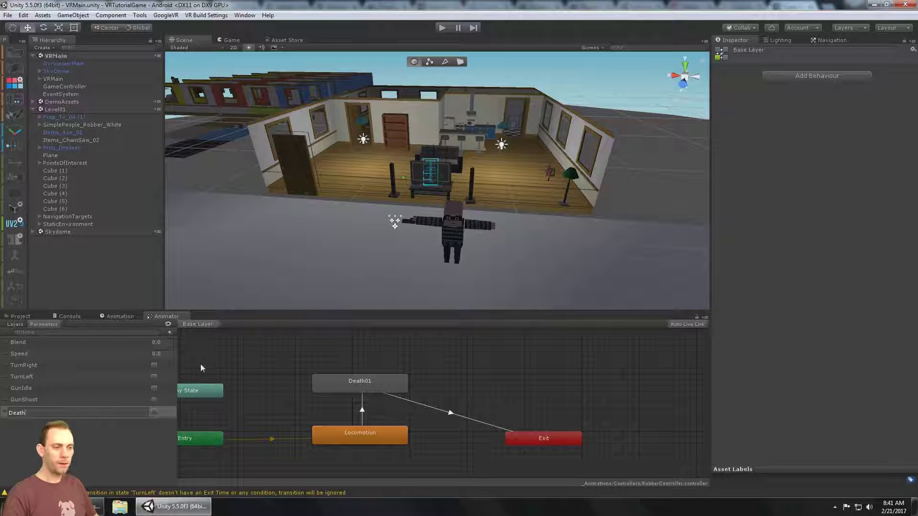
key("Return")
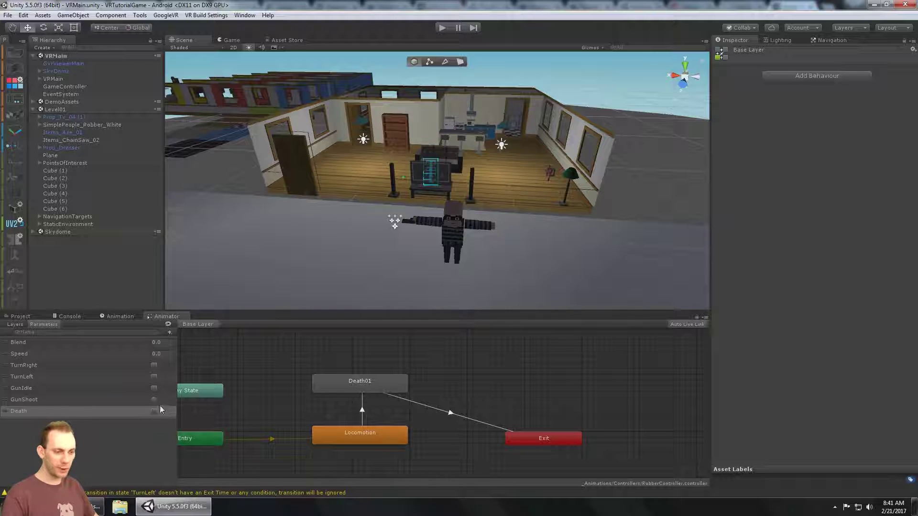
Select SimplePeople_Robber_White, check its child objects and collapse them again.
mouse_move(79, 507)
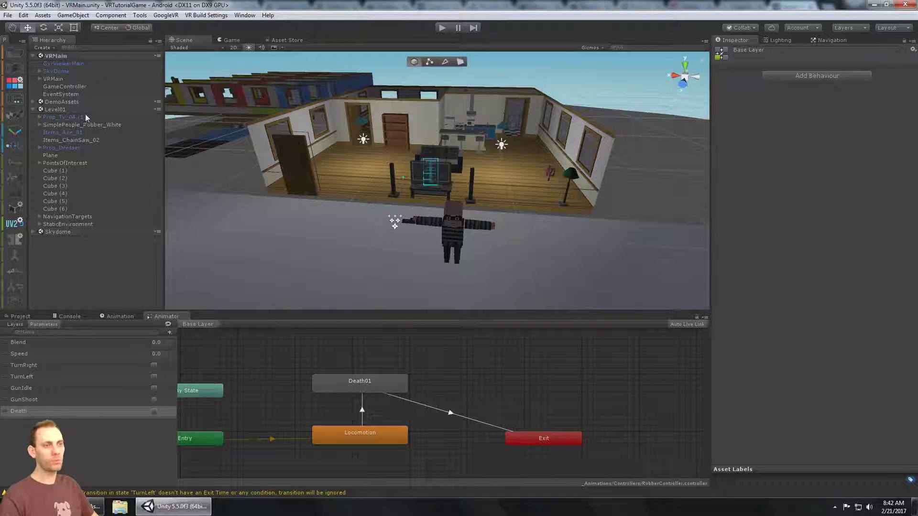
left_click(57, 125)
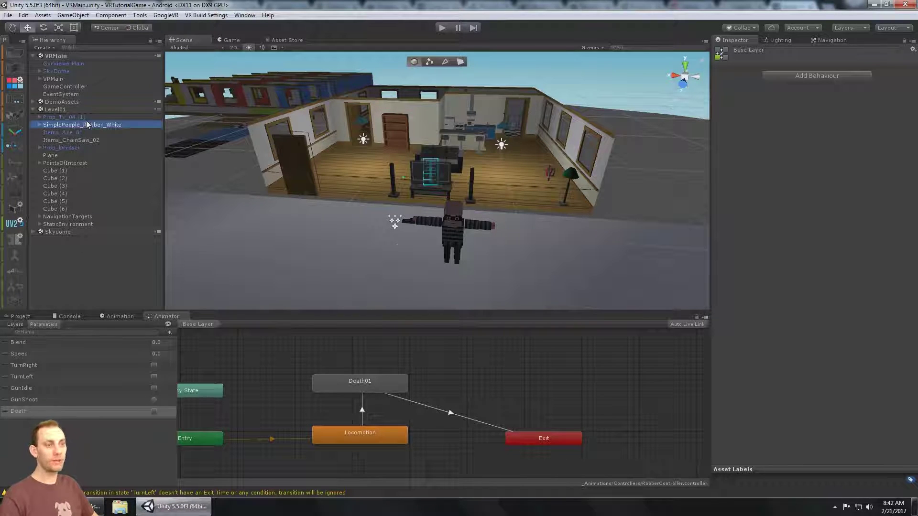
left_click(40, 124)
left_click(40, 125)
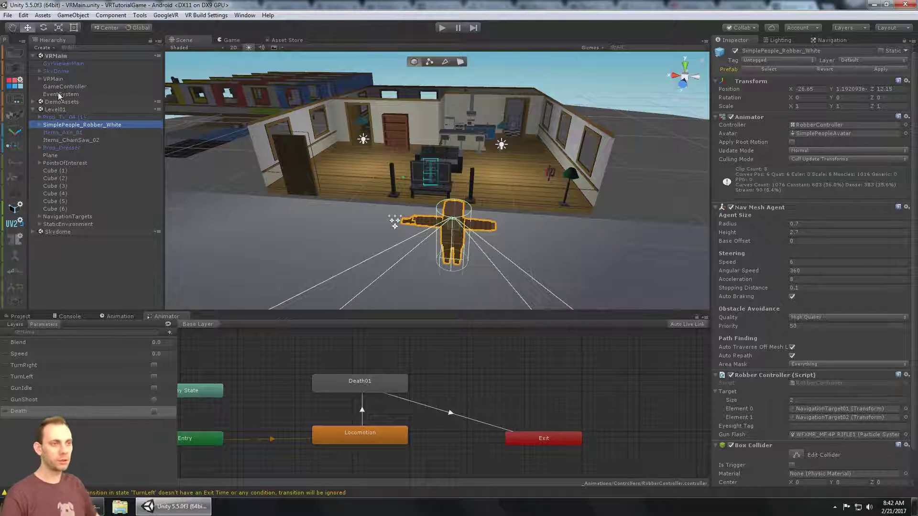
Open the robber's RobberController script for editing in Visual Studio, and return to Unity.
left_click(37, 124)
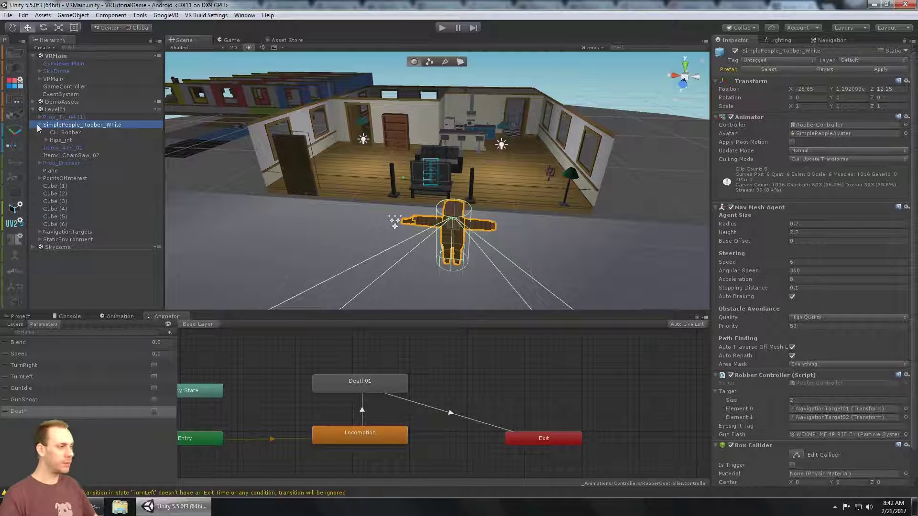
middle_click_drag(557, 198, 512, 169)
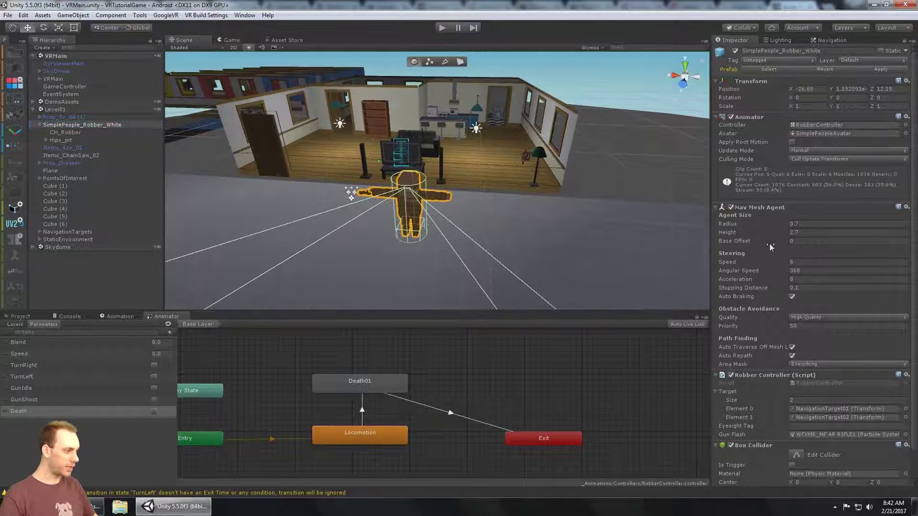
double_click(795, 383)
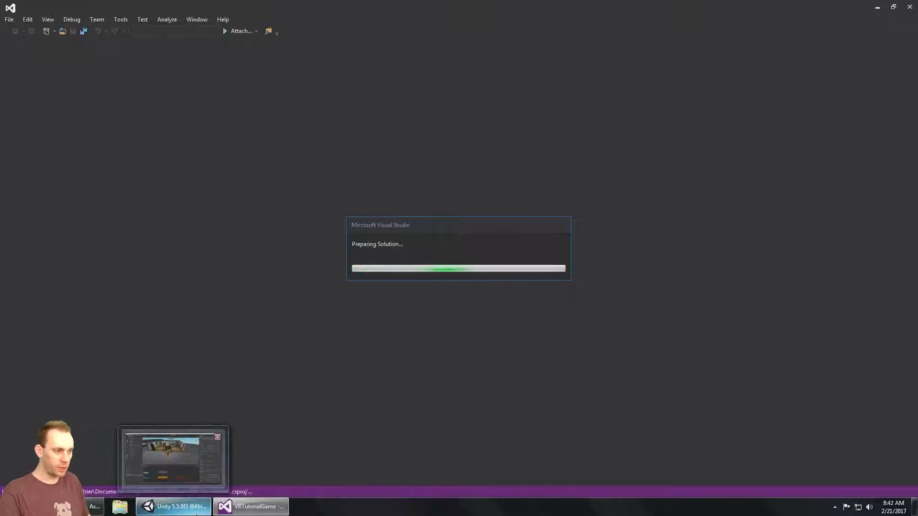
left_click(196, 514)
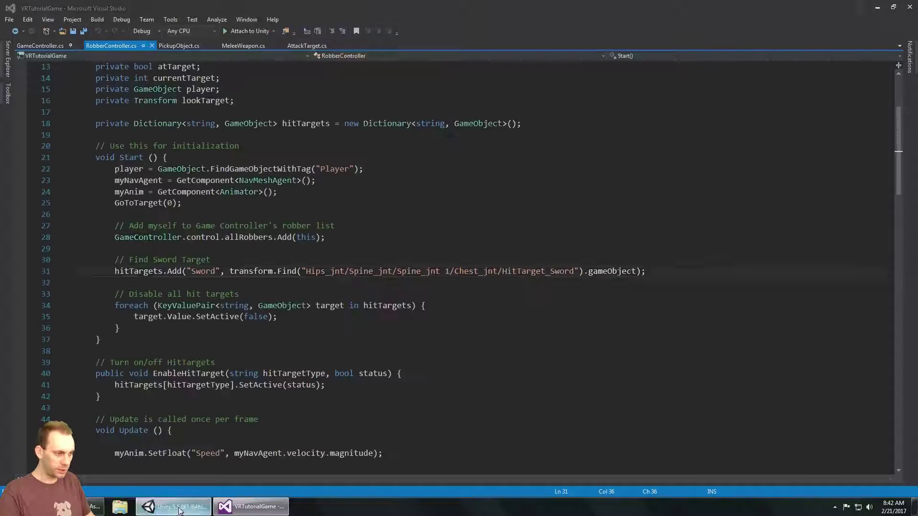
left_click(179, 507)
Add a condition to the Locomotion to Death01 transition that requires the Death parameter to be true.
left_click(361, 410)
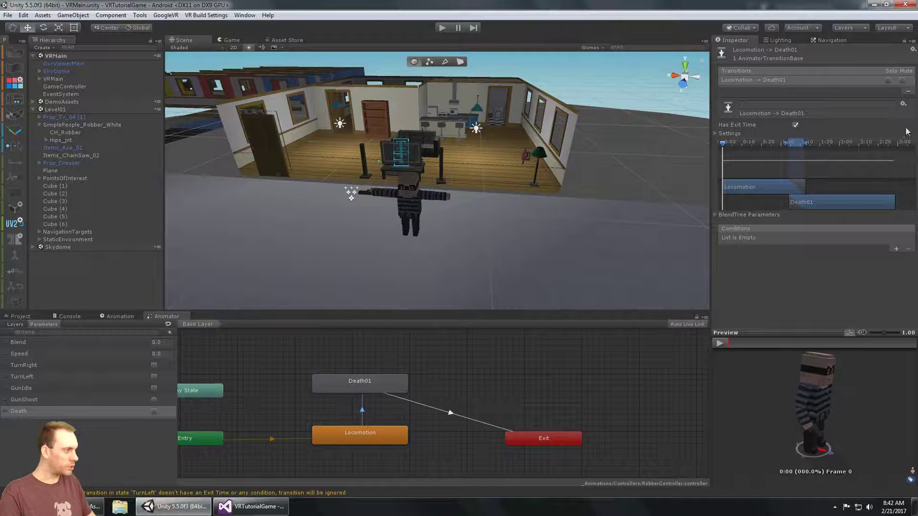
left_click(896, 249)
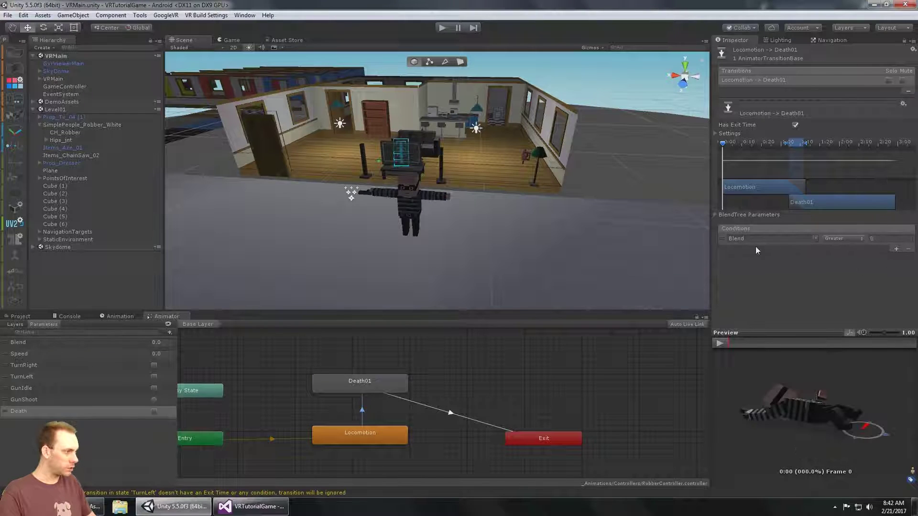
left_click(818, 241)
left_click(848, 313)
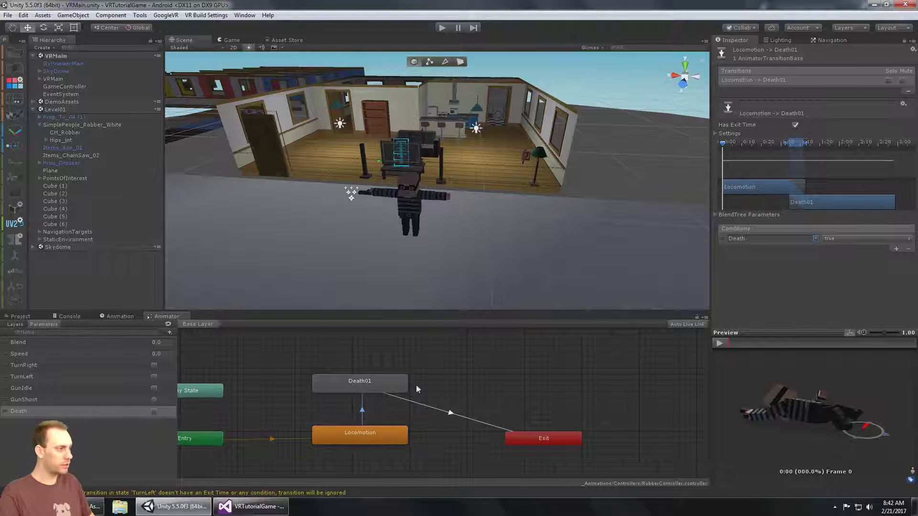
Switch to Visual Studio and review the RobberController methods, including ShootGun and RestartLevel, plus the GameController and AttackTarget scripts.
left_click(267, 511)
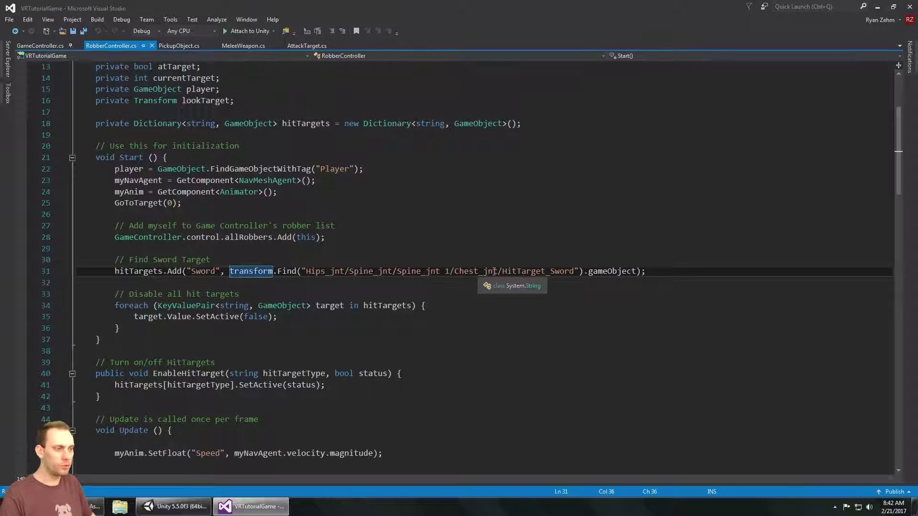
left_click(389, 318)
scroll(357, 302, "up", 1)
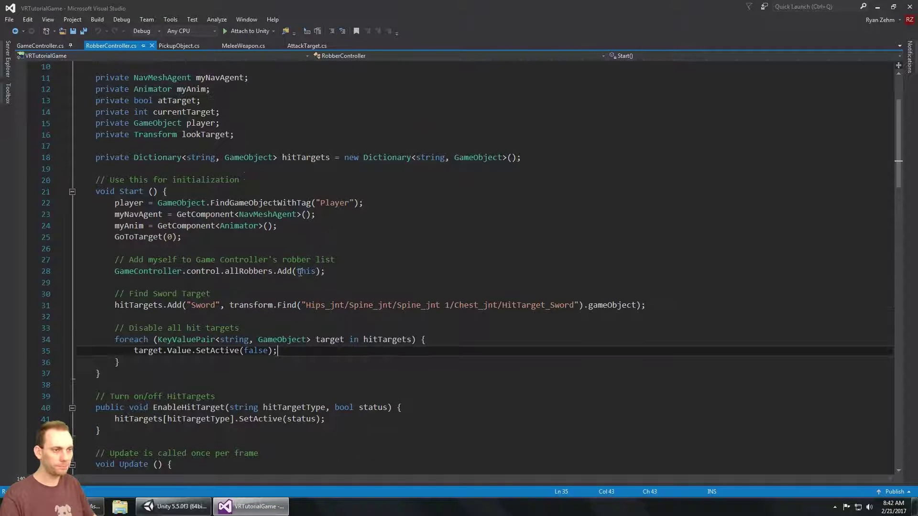
scroll(285, 304, "down", 2)
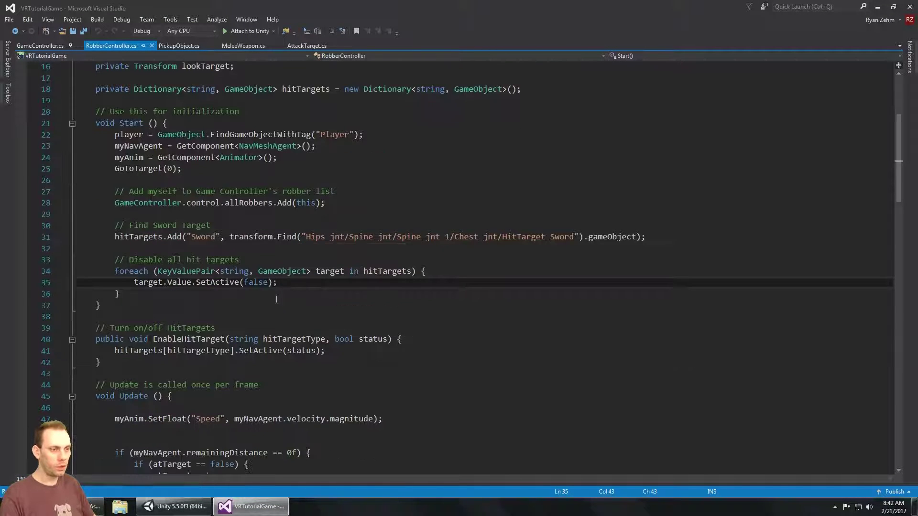
scroll(274, 299, "down", 8)
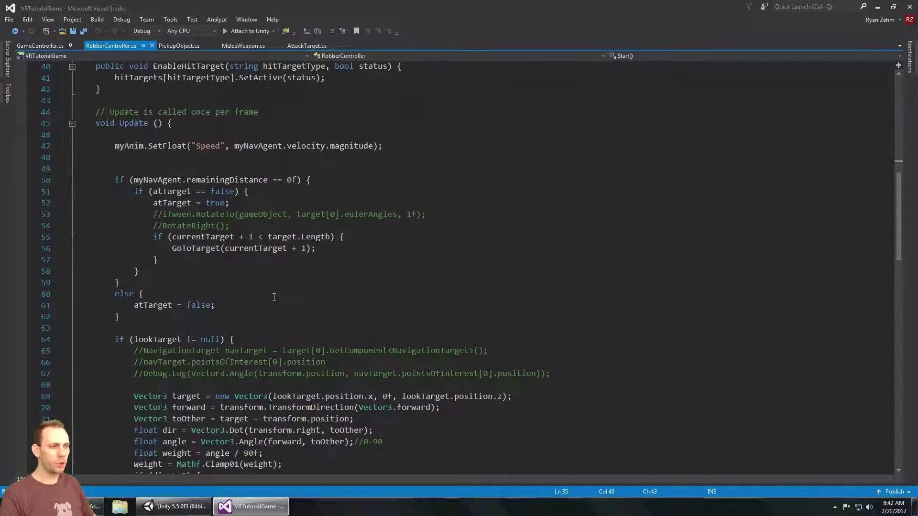
scroll(164, 88, "down", 14)
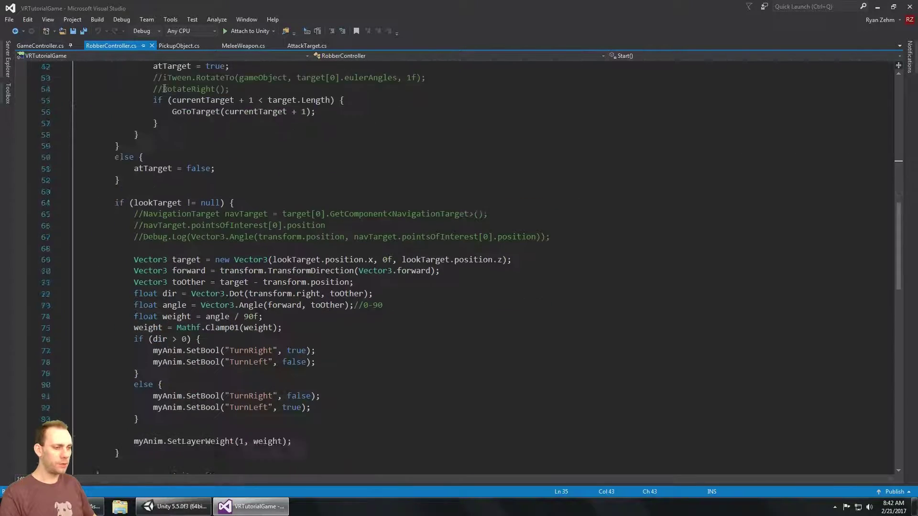
scroll(182, 165, "down", 3)
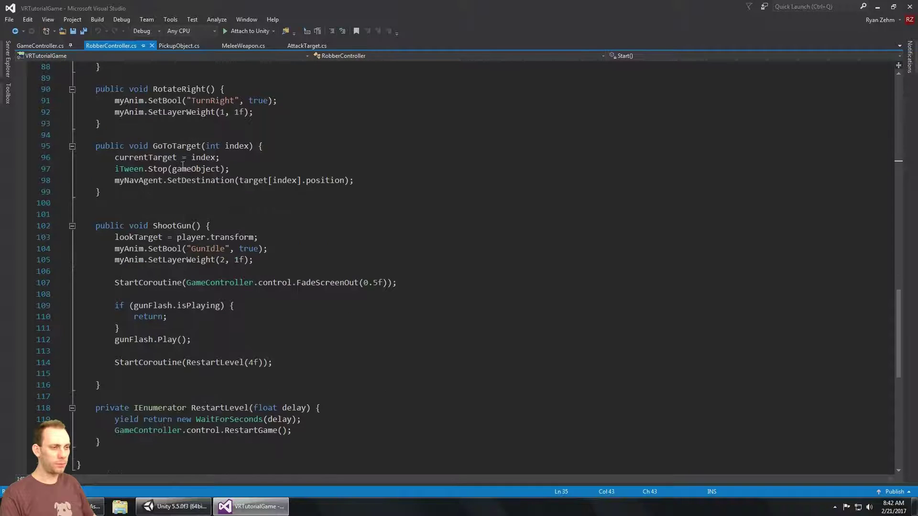
left_click_drag(114, 180, 246, 318)
left_click(200, 348)
scroll(201, 348, "down", 2)
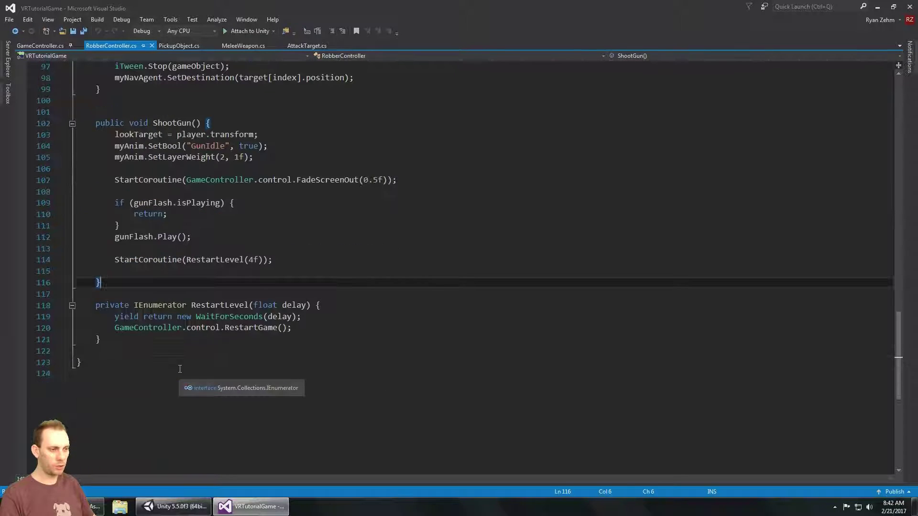
left_click_drag(121, 316, 187, 329)
scroll(187, 329, "up", 4)
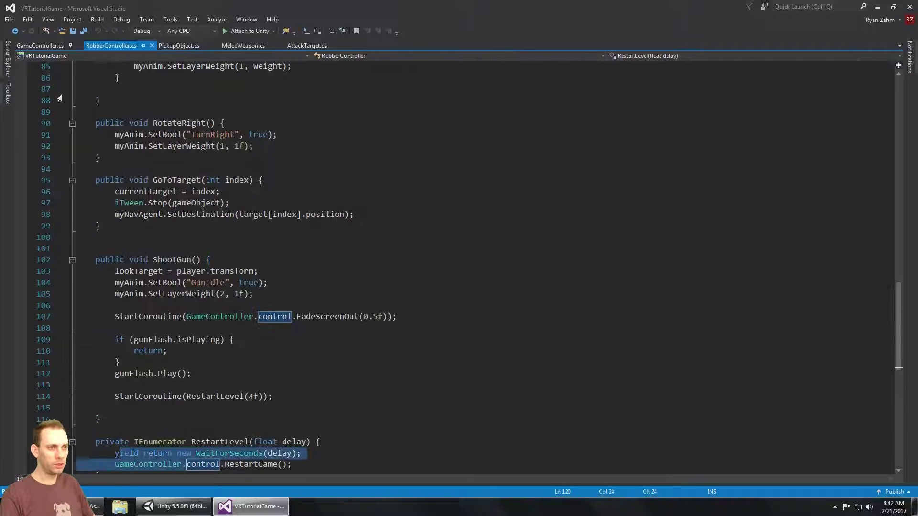
left_click(40, 45)
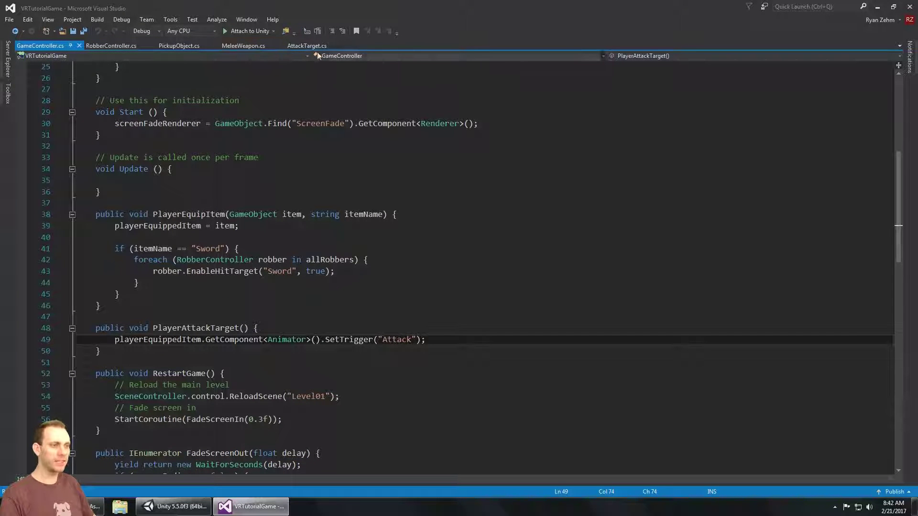
left_click(306, 45)
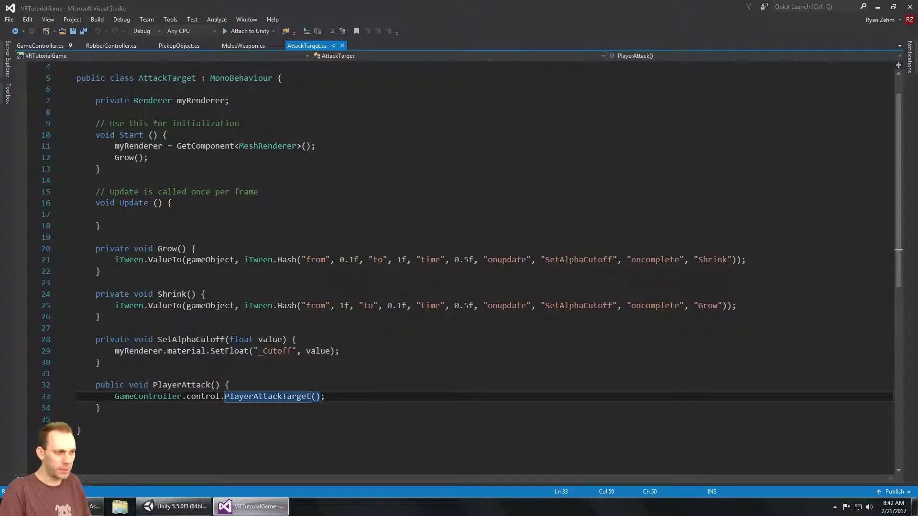
Switch to Unity, select HitTarget_Sword on the robber's chest and examine it up close with its components.
left_click(174, 506)
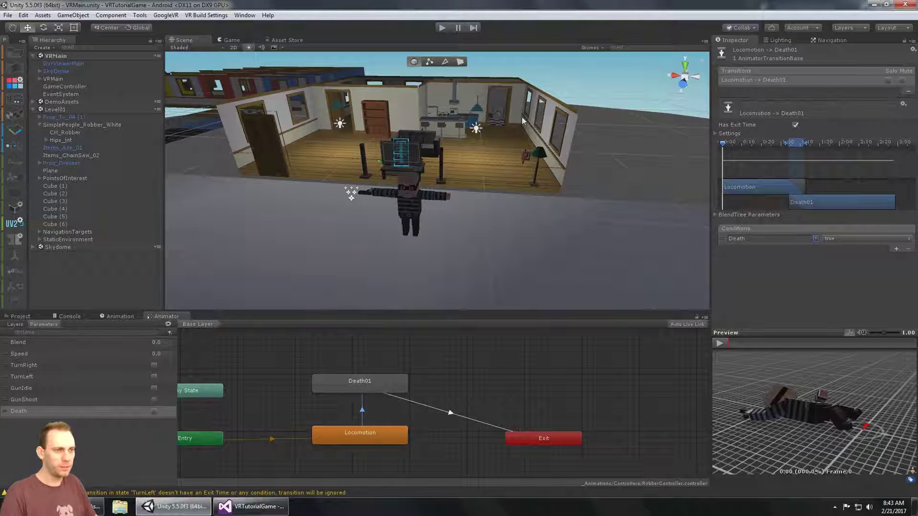
left_click_drag(622, 119, 387, 127, "alt")
scroll(458, 125, "up", 3)
right_click_drag(461, 125, 405, 160)
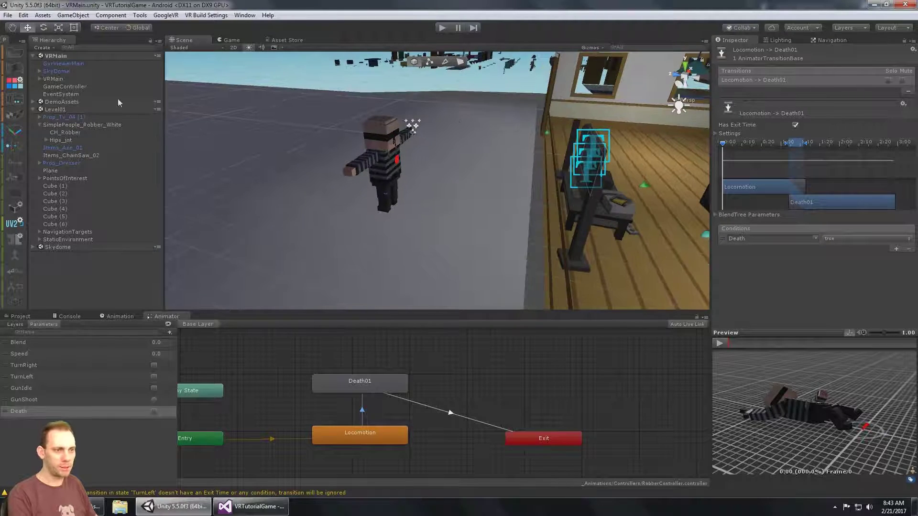
left_click(404, 159)
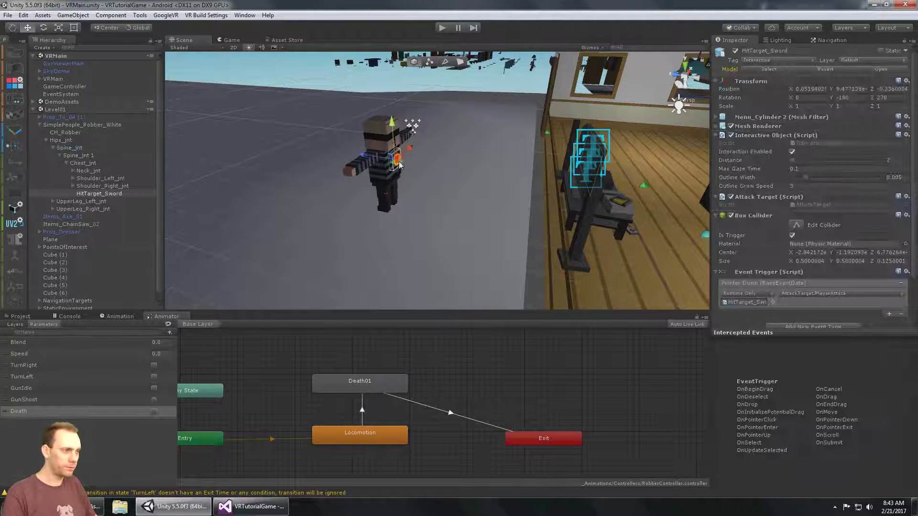
key("f")
scroll(457, 117, "down", 5)
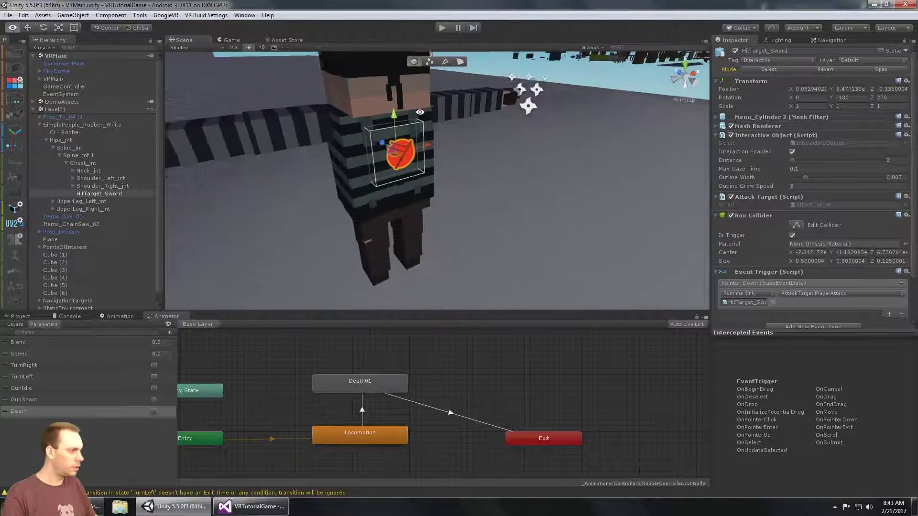
scroll(329, 164, "up", 6)
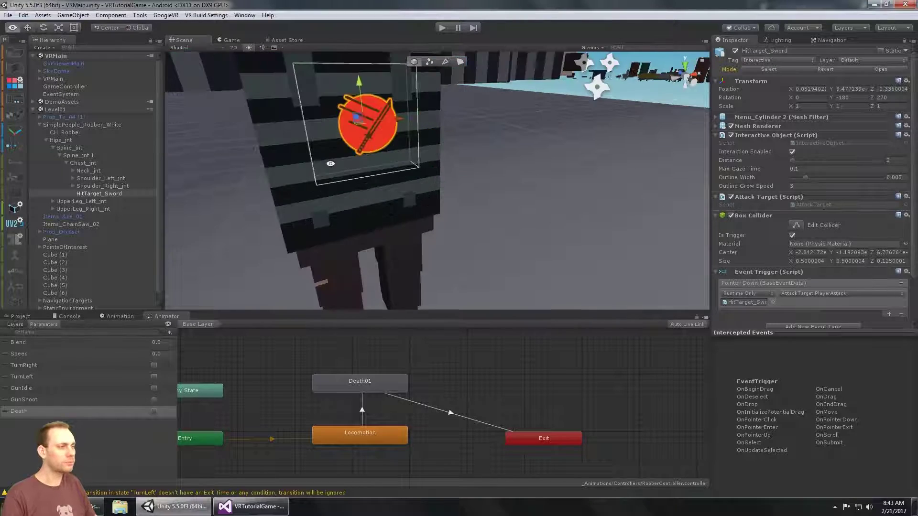
middle_click_drag(330, 164, 407, 249)
left_click_drag(478, 230, 497, 211, "alt")
scroll(497, 211, "down", 4)
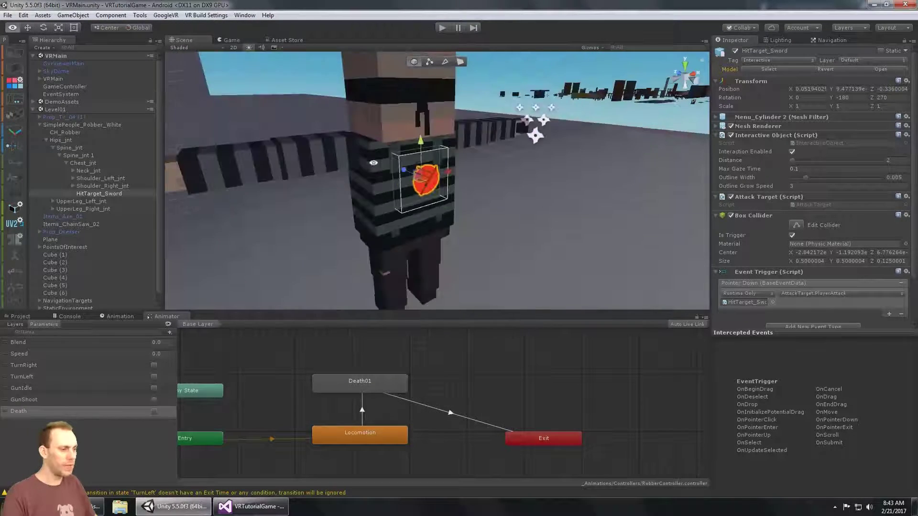
In Visual Studio, check the PlayerAttack call in AttackTarget.cs and add two blank lines after the Attack trigger line in GameController's PlayerAttackTarget.
left_click(271, 507)
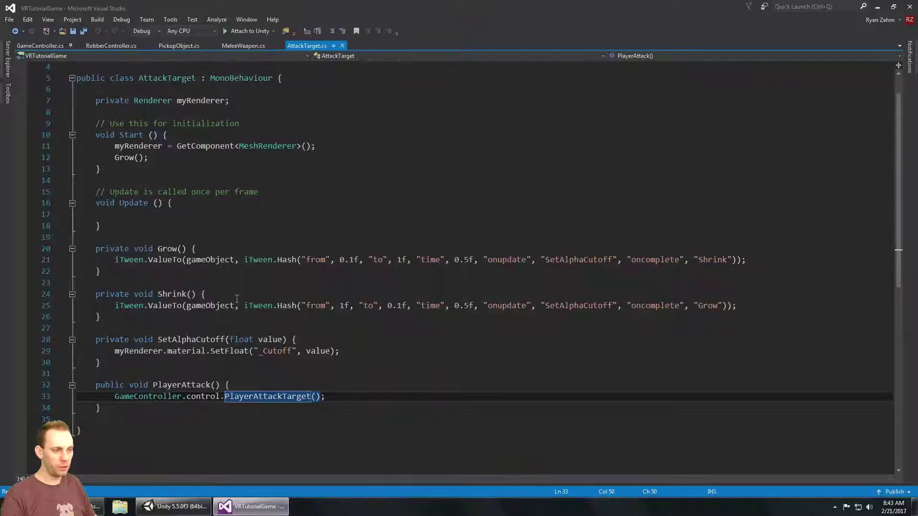
left_click_drag(115, 396, 335, 394)
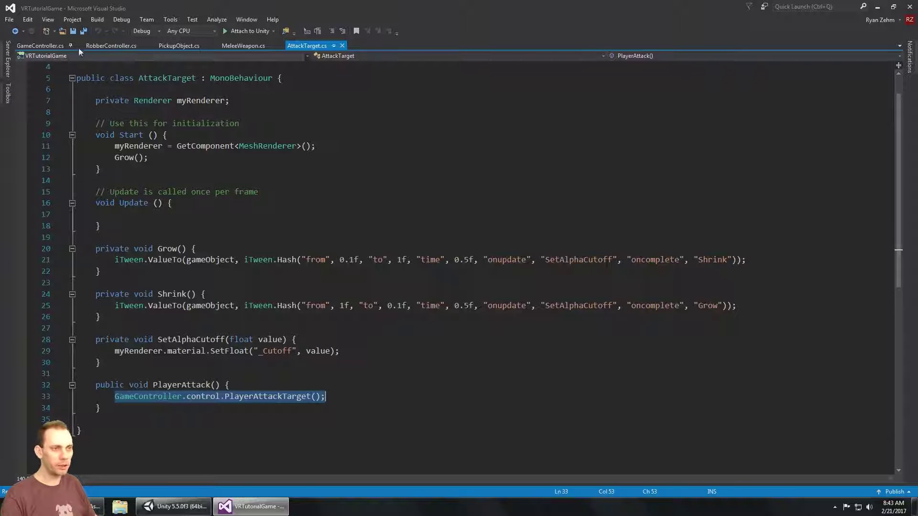
left_click(45, 45)
scroll(220, 196, "down", 13)
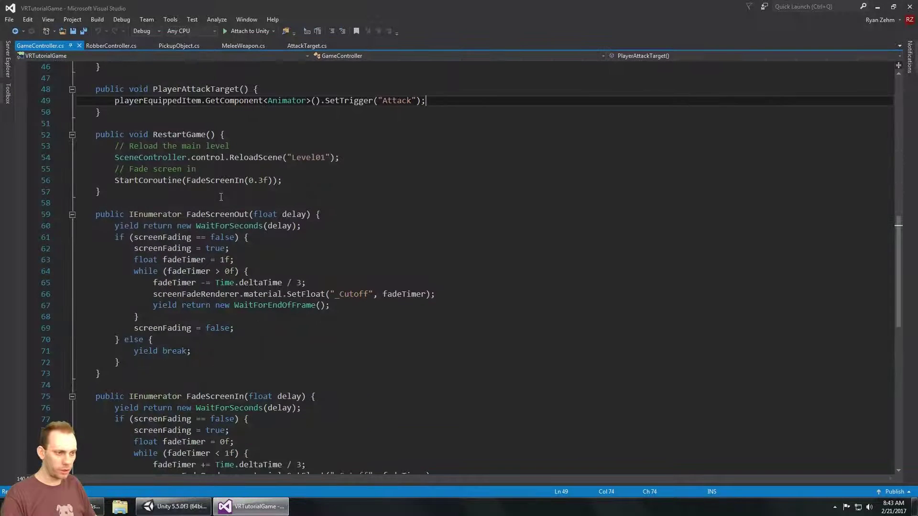
scroll(221, 196, "up", 6)
scroll(221, 197, "up", 5)
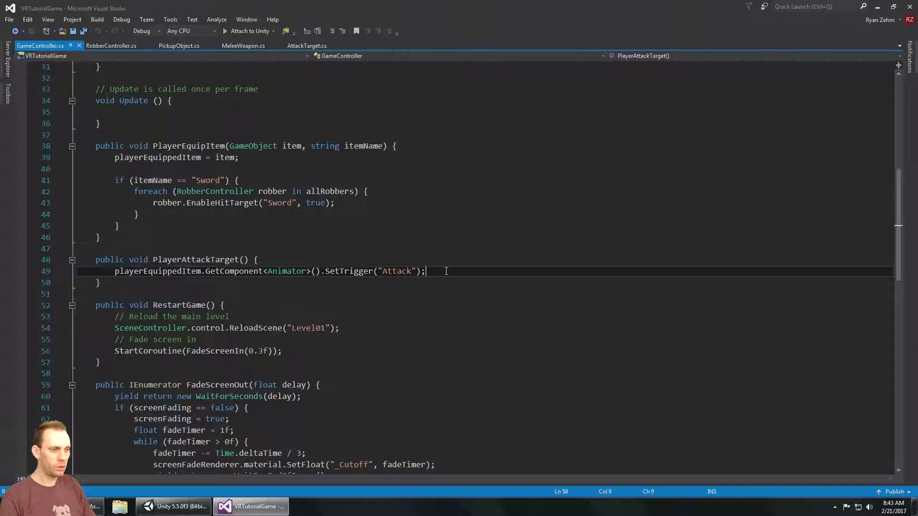
key("Return")
key("Return")
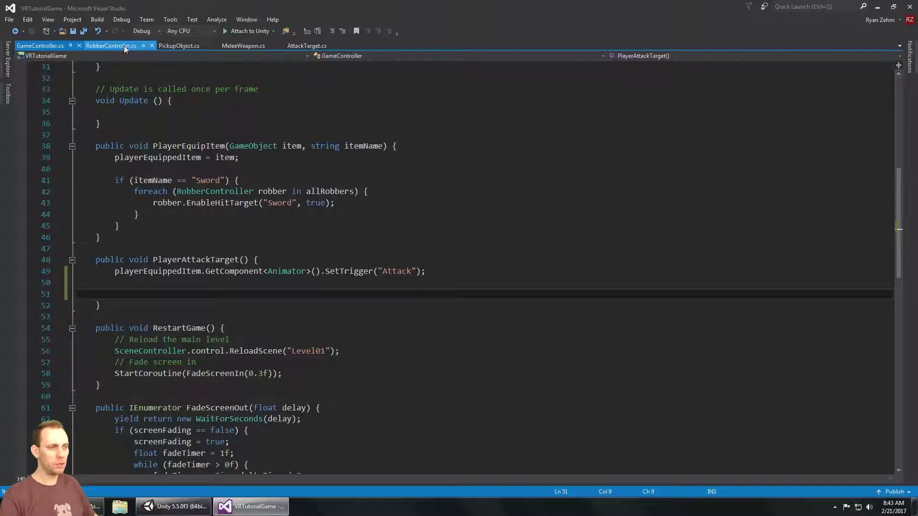
Examine the allRobbers list in GameController.cs and the myAnim Animator variable and its uses in RobberController.cs.
scroll(176, 202, "up", 10)
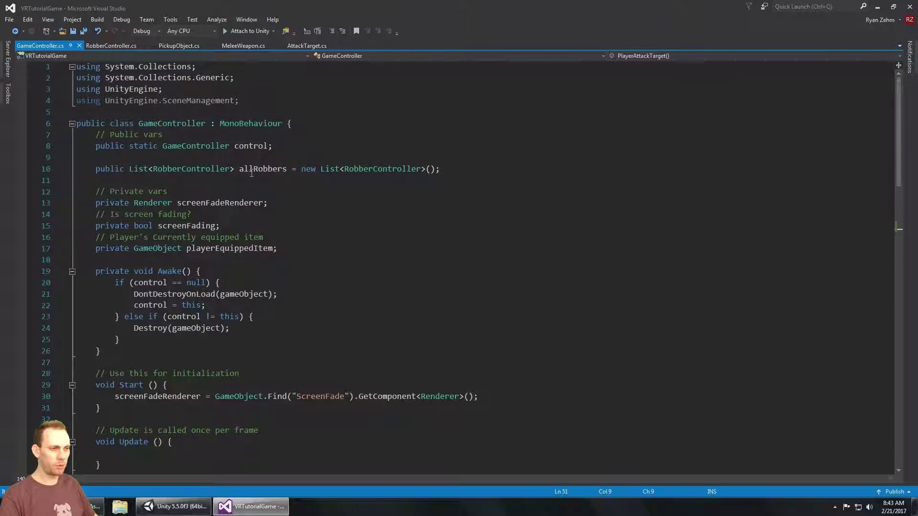
scroll(225, 337, "down", 9)
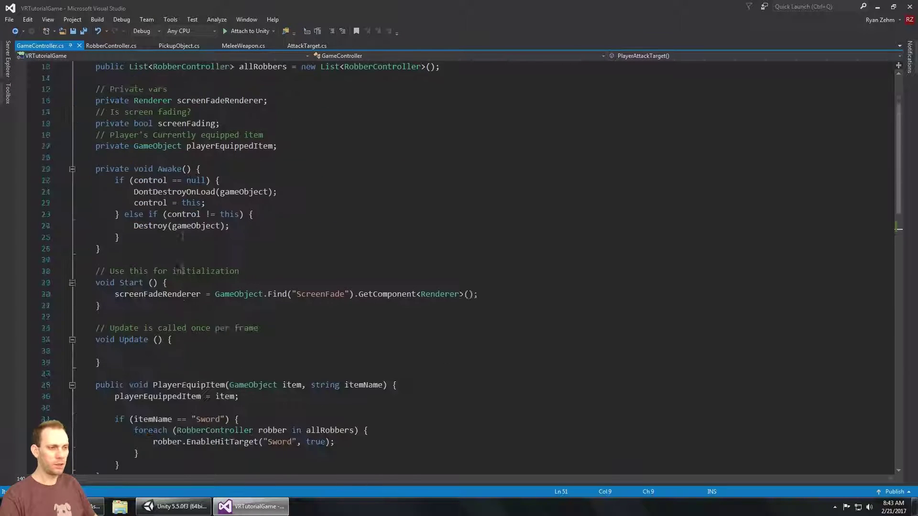
left_click(117, 45)
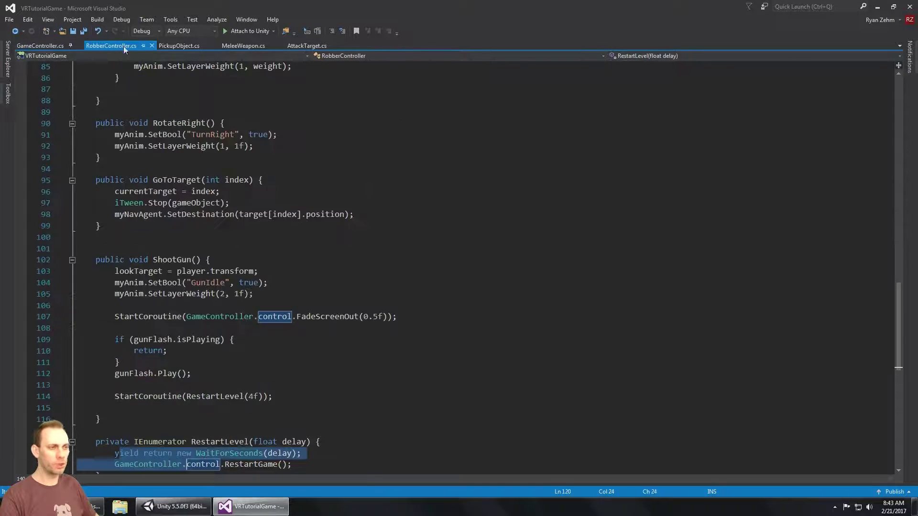
scroll(290, 222, "up", 20)
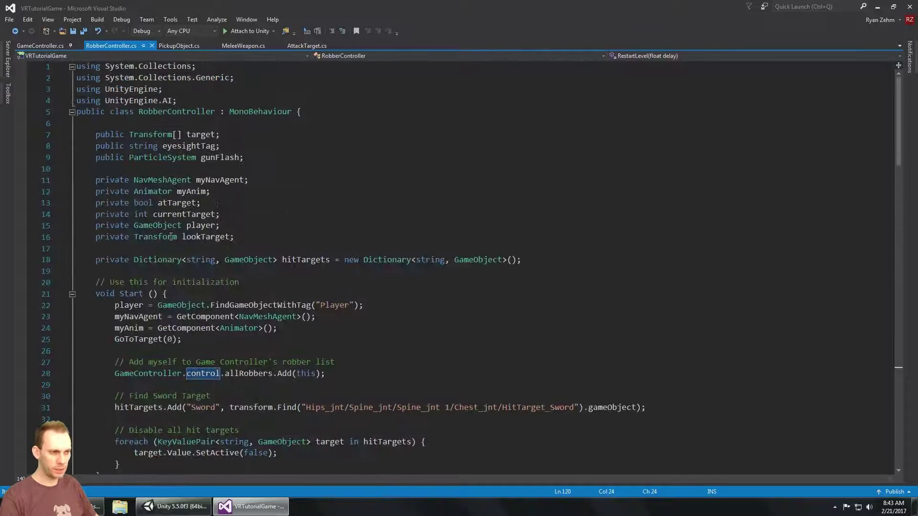
left_click_drag(134, 191, 210, 191)
scroll(160, 201, "down", 20)
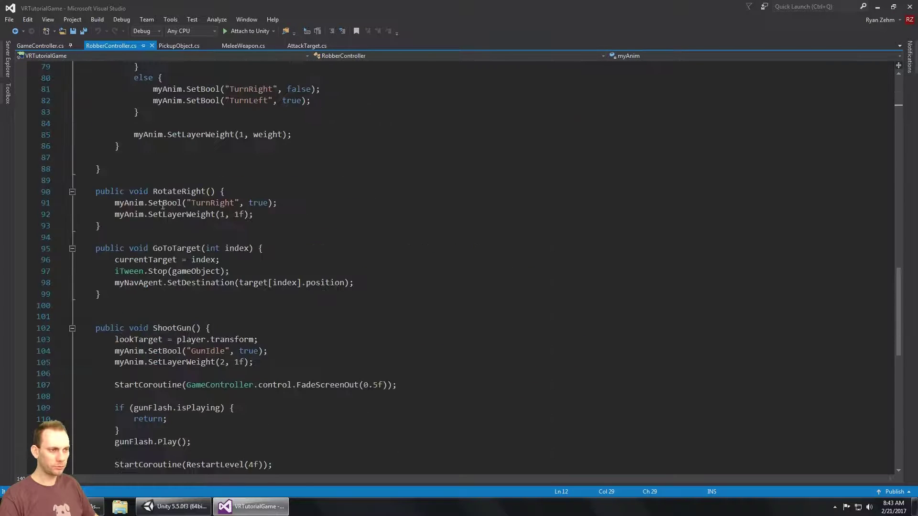
scroll(195, 282, "up", 6)
Declare an empty public void Death() method below RestartLevel in the RobberController class.
left_click(186, 351)
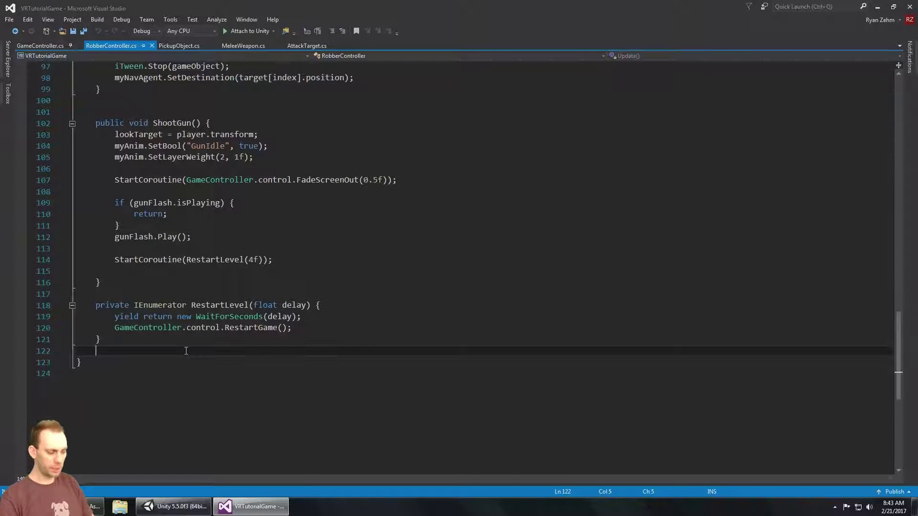
key("Return")
type("public void ")
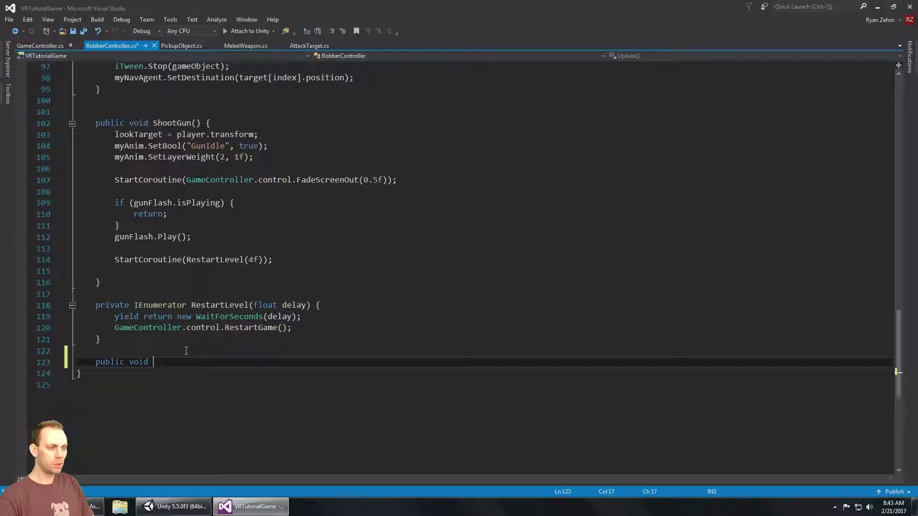
type("D")
key("BackSpace")
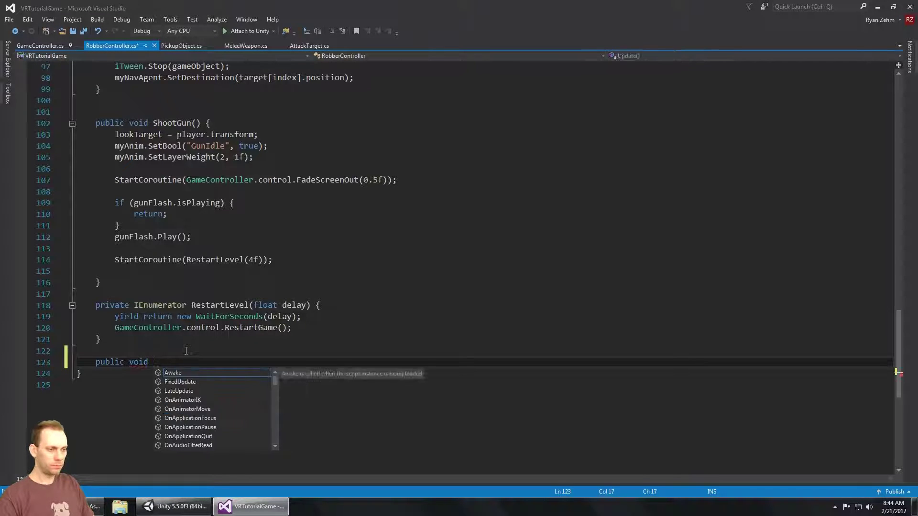
type("Death")
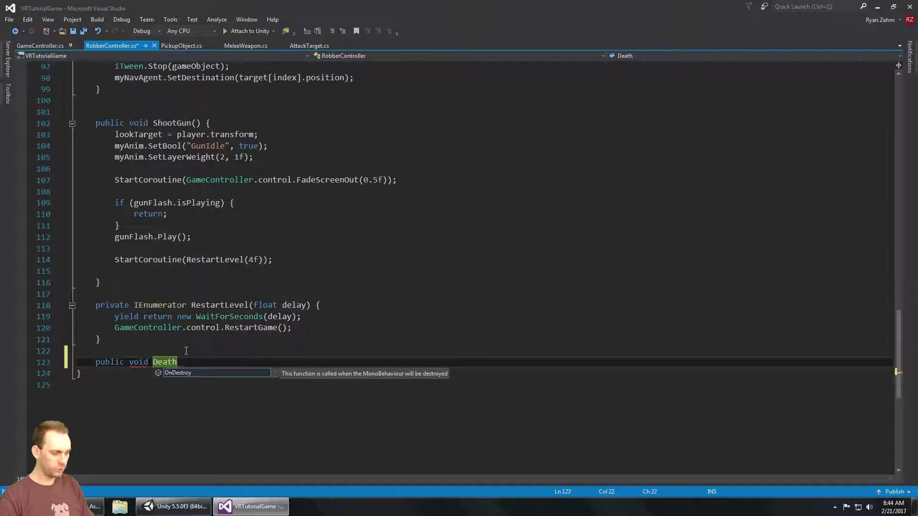
type("() {}")
key("Left")
key("Return")
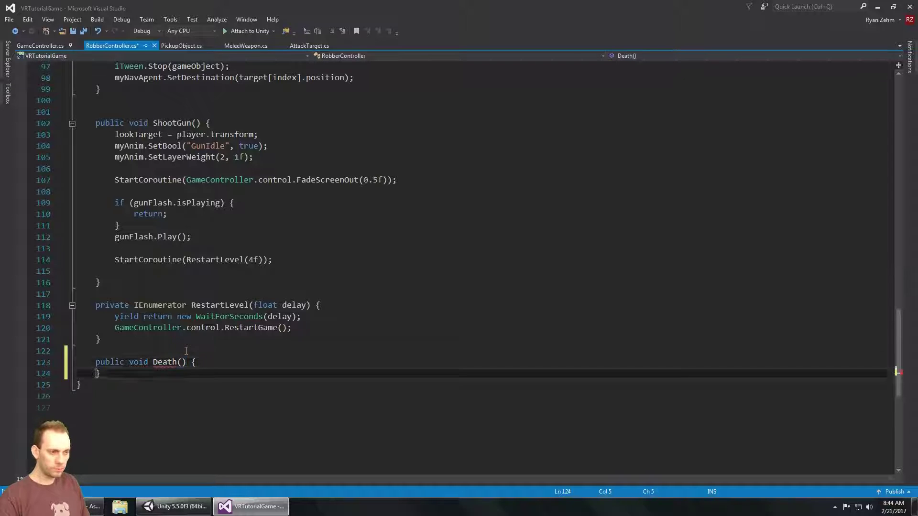
Tidy the spacing above the Death method to one blank line and open an indented empty line in its body.
key("Up")
key("Return")
key("Return")
key("shift+Home")
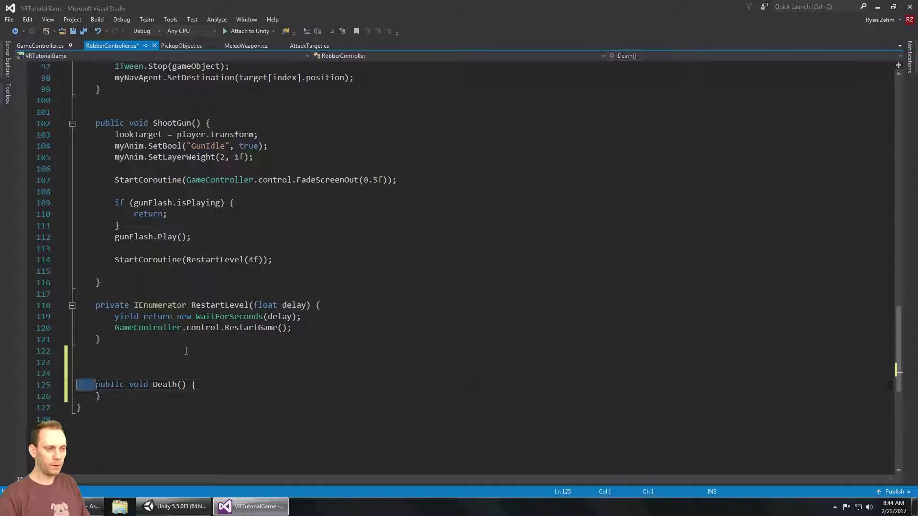
key("BackSpace")
key("BackSpace")
key("BackSpace")
key("Tab")
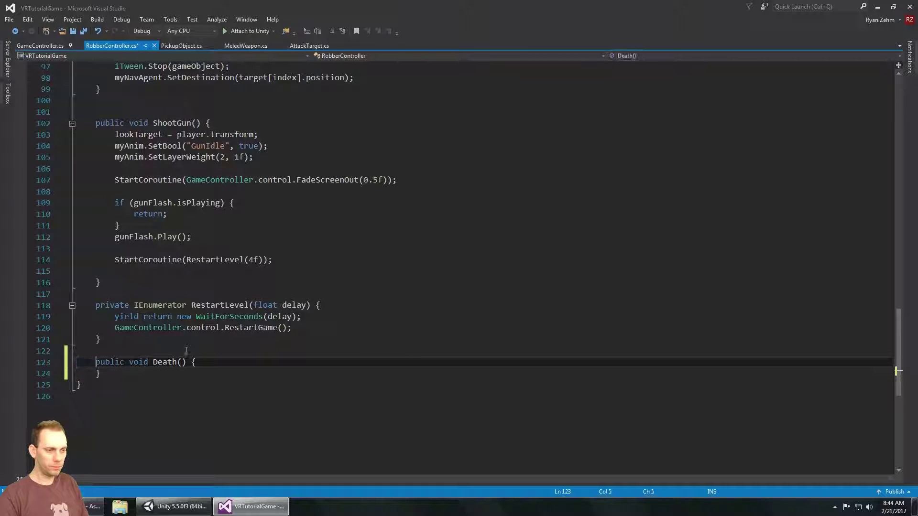
key("Right")
key("End")
key("Return")
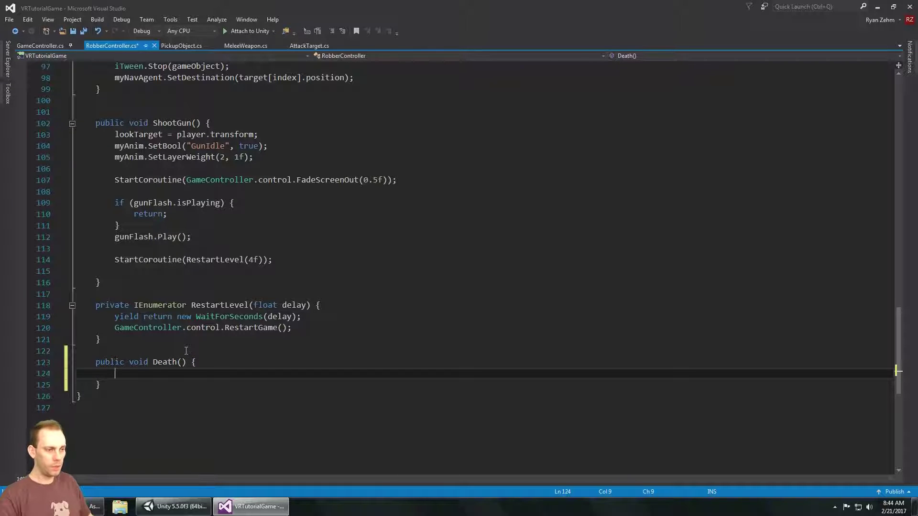
Rename the Death method to robberDie and place the cursor on the empty line in its body.
left_click(153, 362)
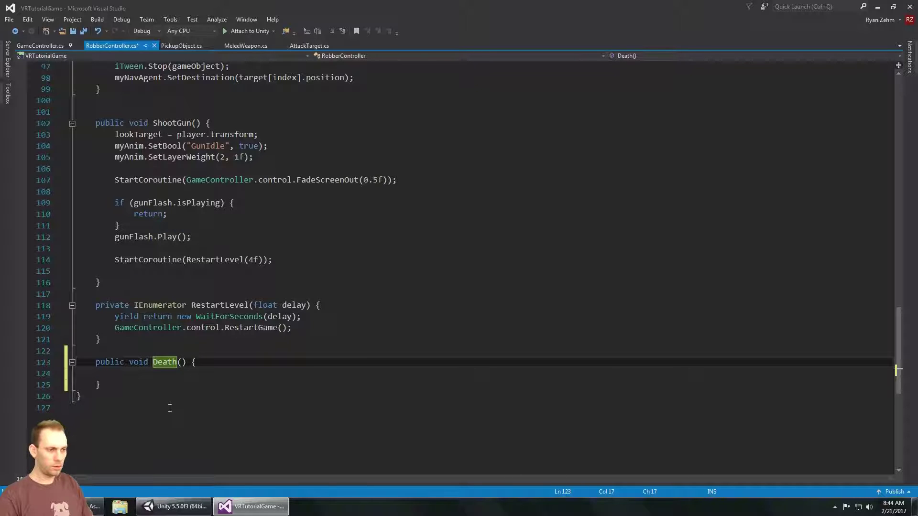
type("robberDie")
key("Delete")
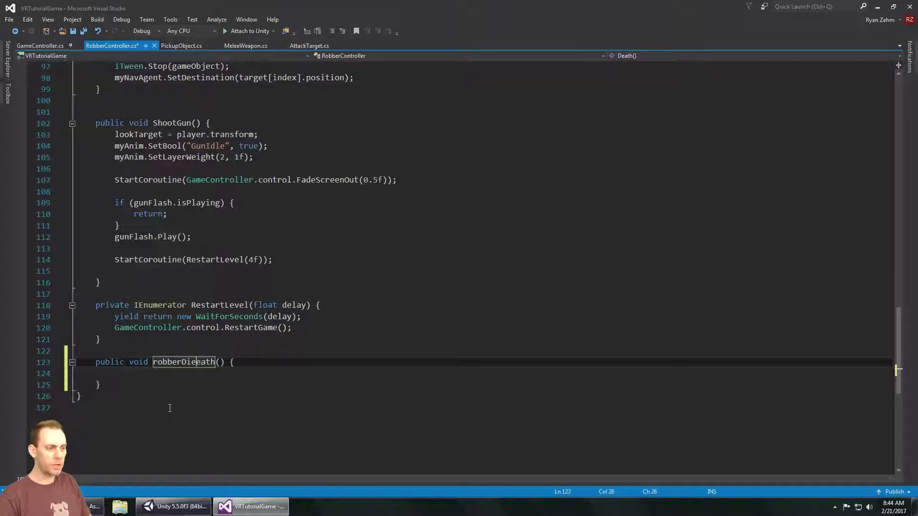
key("Delete")
key("Delete")
key("Delete")
key("Delete")
key("Down")
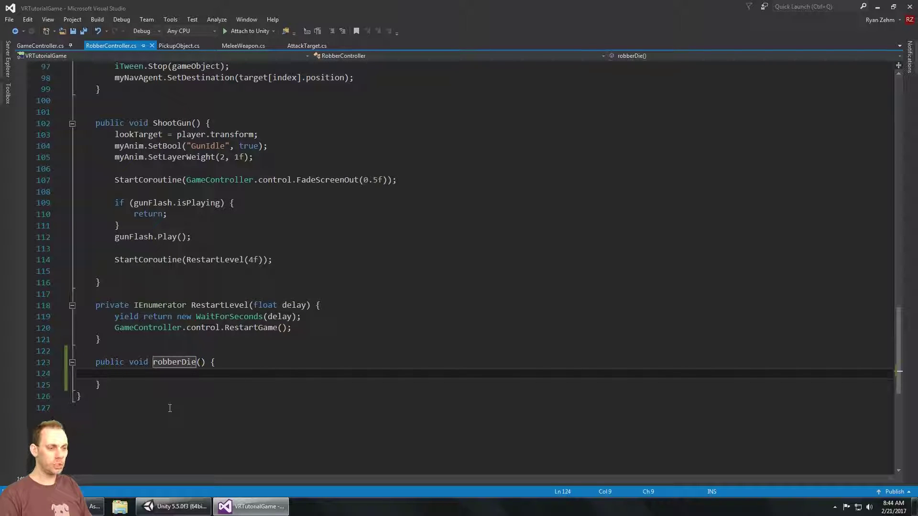
Add the statement myAnim.SetBool("Death", true); to robberDie and save RobberController.cs.
type("myAnim.set")
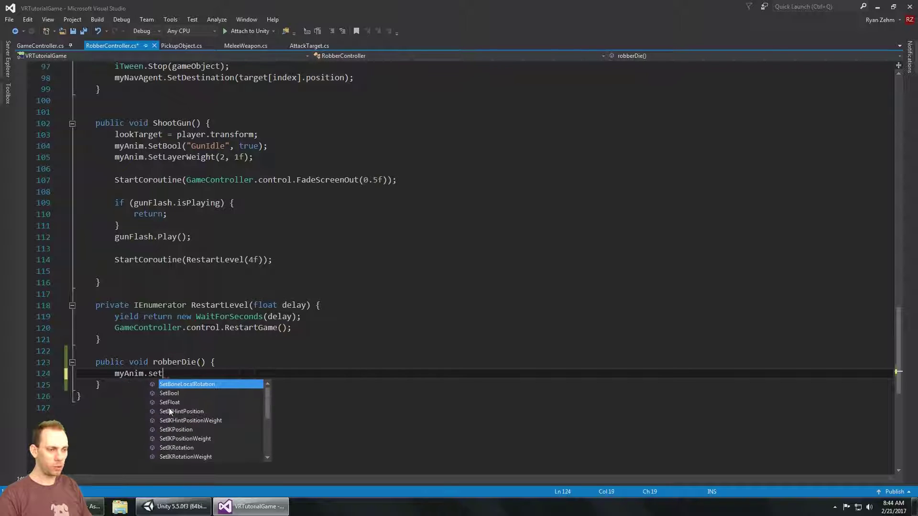
key("Tab")
key("BackSpace")
key("BackSpace")
key("BackSpace")
key("BackSpace")
key("BackSpace")
key("BackSpace")
key("BackSpace")
key("BackSpace")
key("BackSpace")
key("BackSpace")
key("BackSpace")
key("BackSpace")
key("BackSpace")
key("BackSpace")
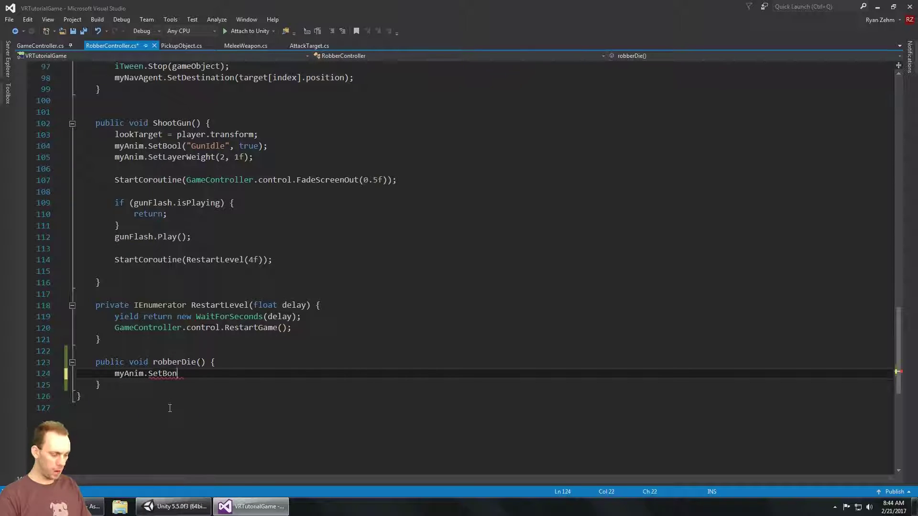
type("ol(")
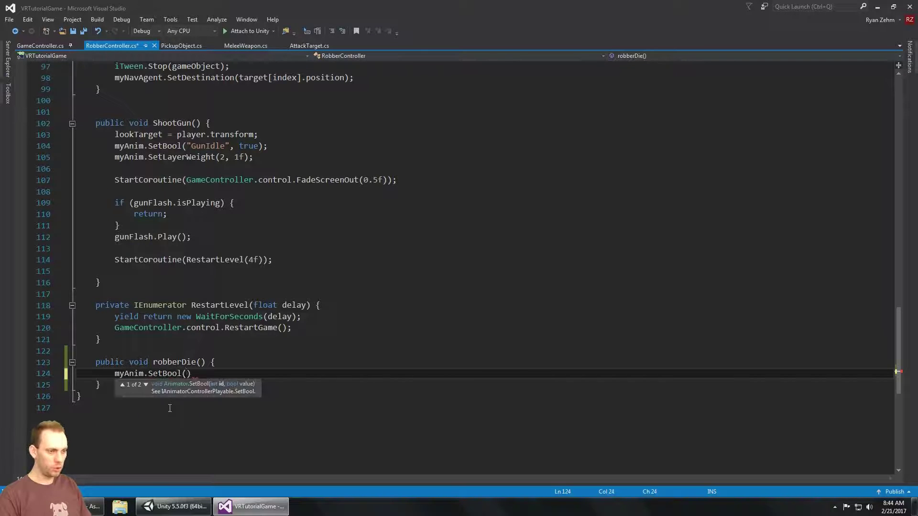
type("\"")
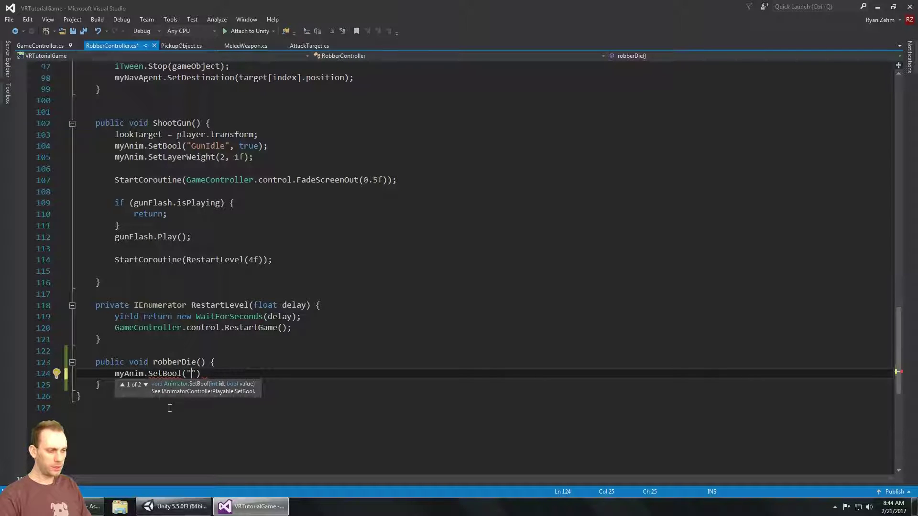
type("Death\"")
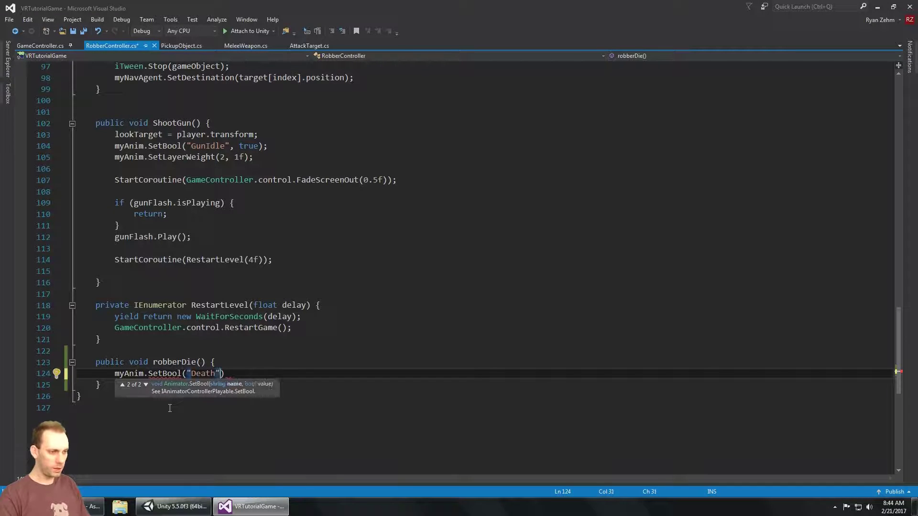
type(", true")
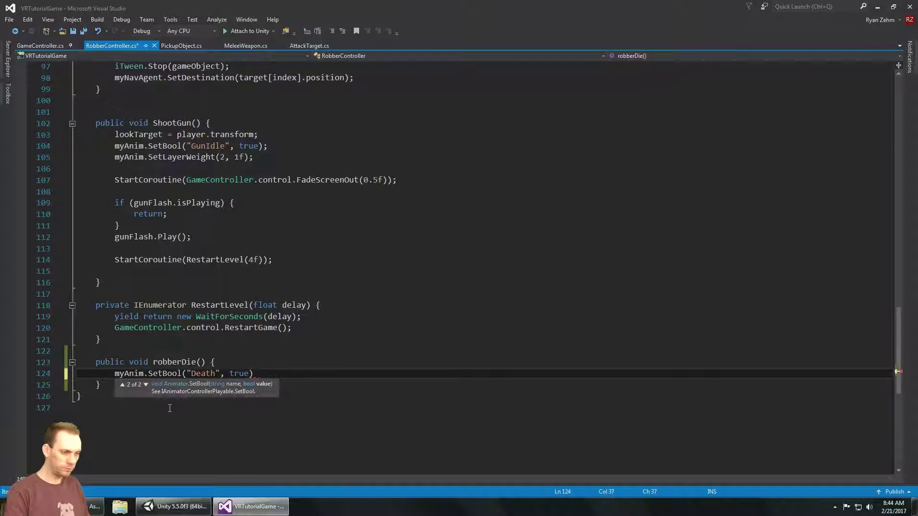
type(");")
key("ctrl+s")
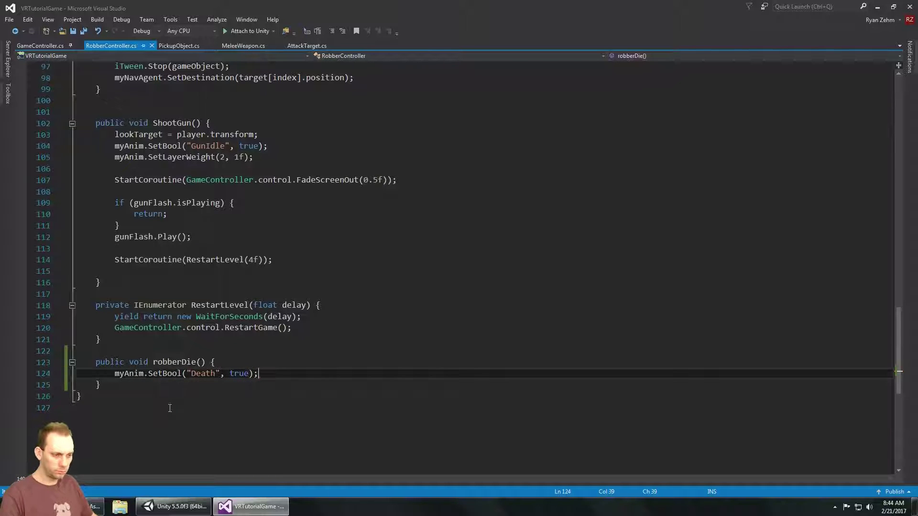
Check the Death parameter in Unity's Animator, and back in Visual Studio review PlayerAttackTarget in GameController.cs and robberDie in RobberController.cs.
left_click(165, 505)
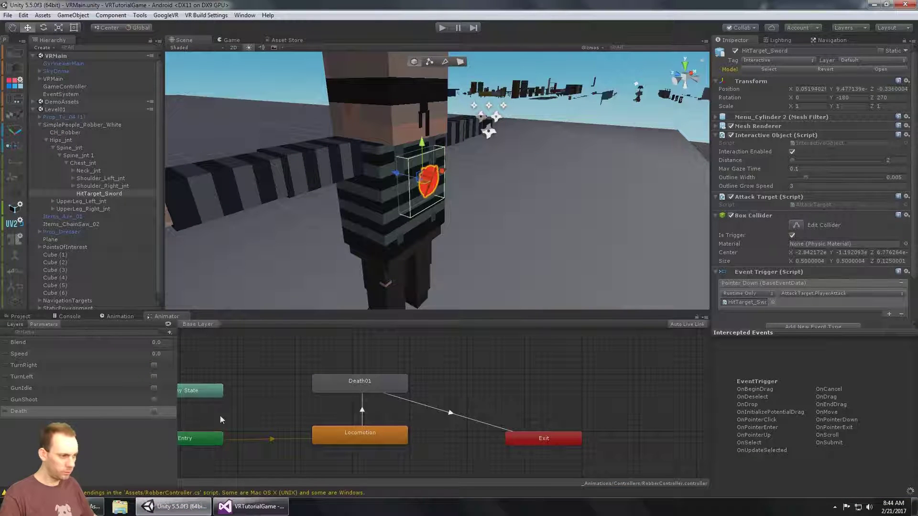
key("alt+Tab")
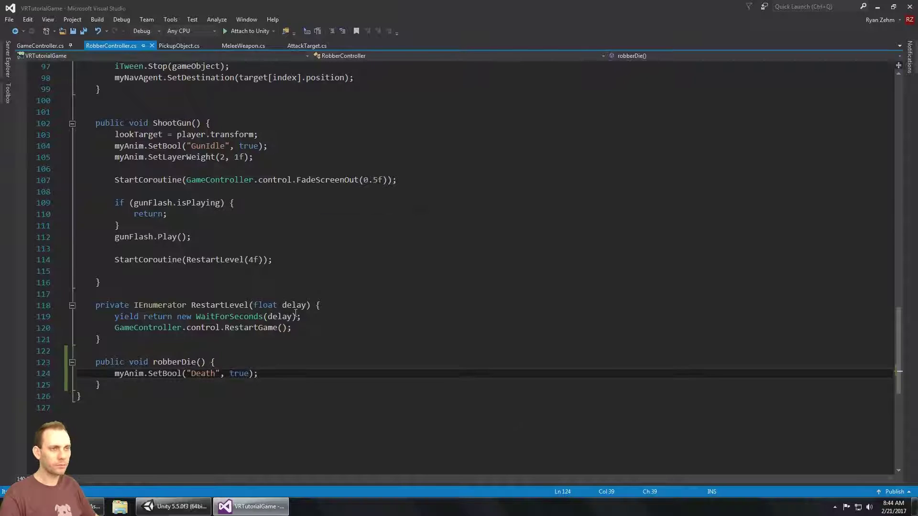
left_click(57, 45)
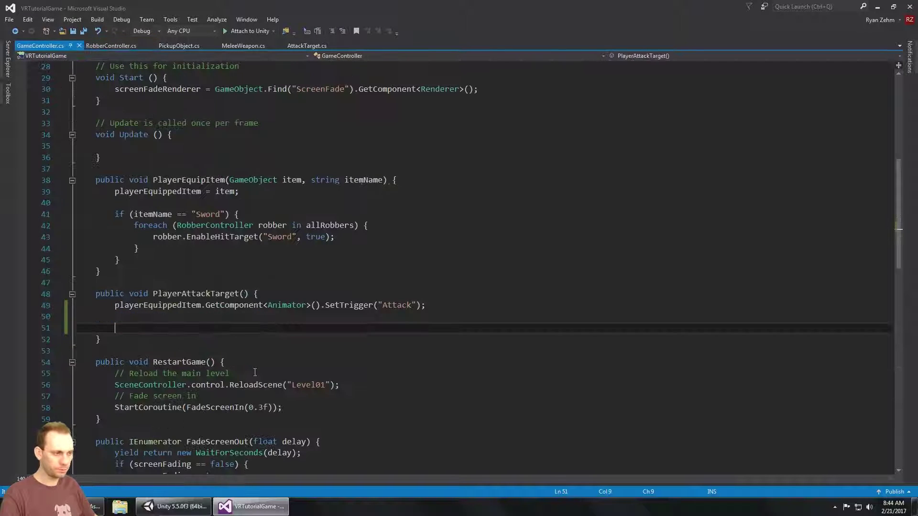
left_click(312, 321)
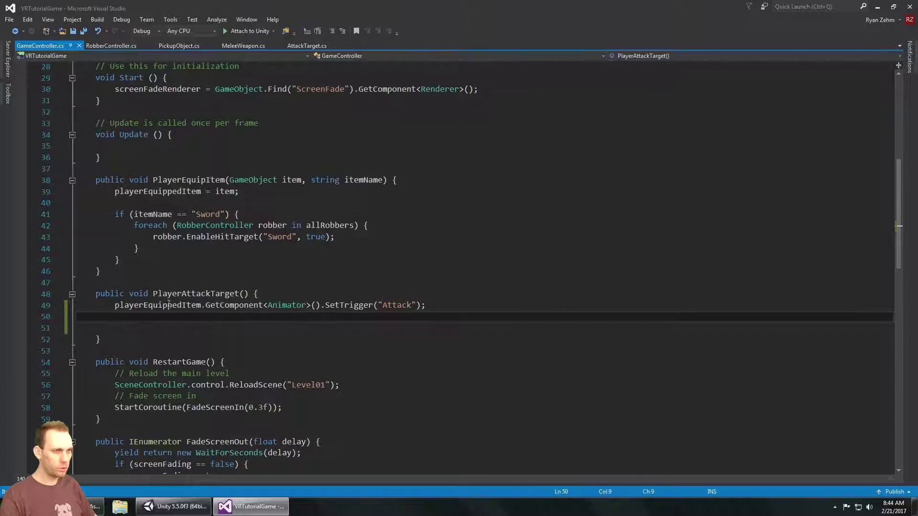
left_click(110, 46)
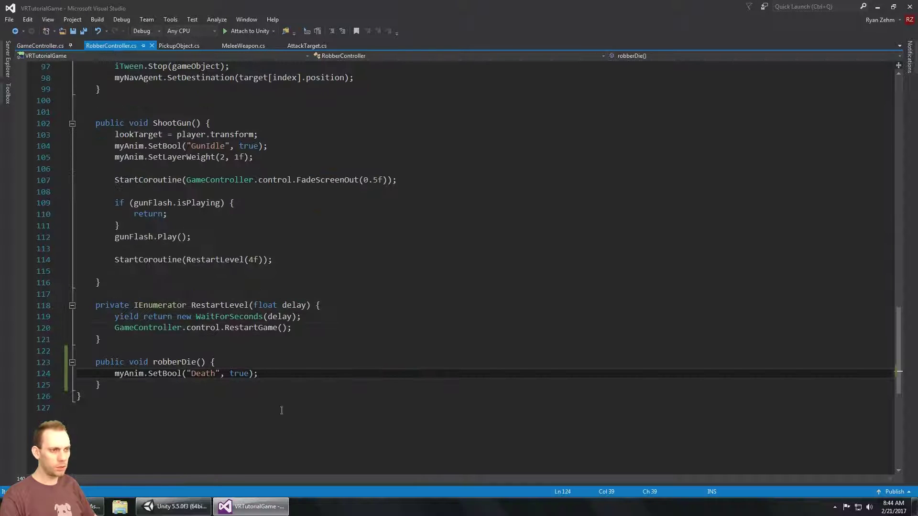
In AttackTarget.cs, start a line with transform.root below the PlayerAttackTarget call in the PlayerAttack method.
left_click(313, 47)
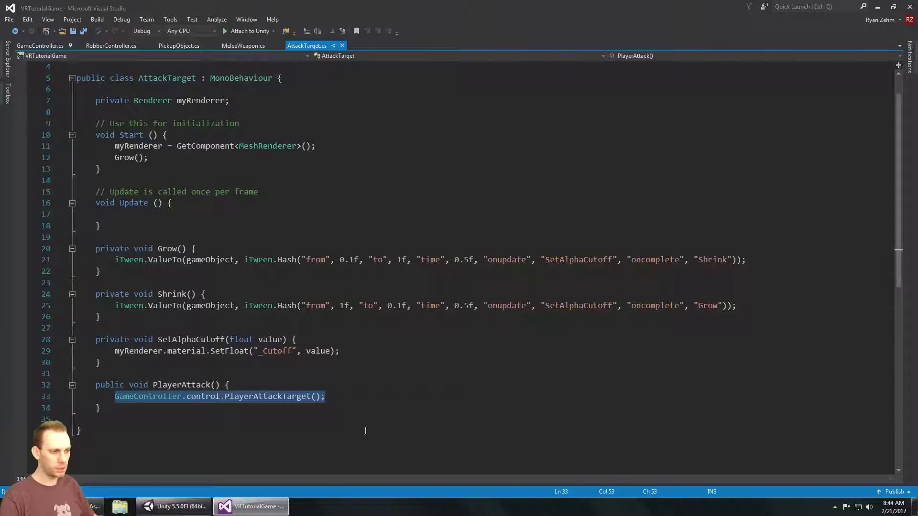
left_click(353, 401)
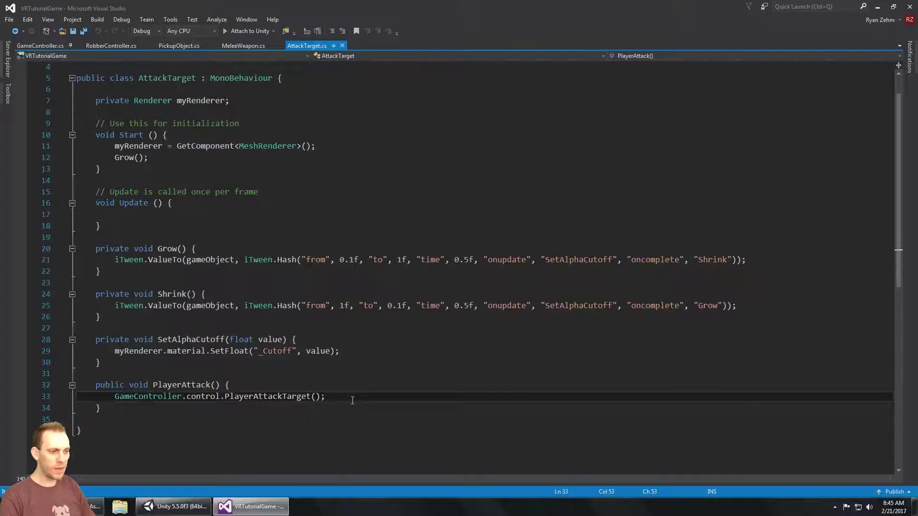
key("Return")
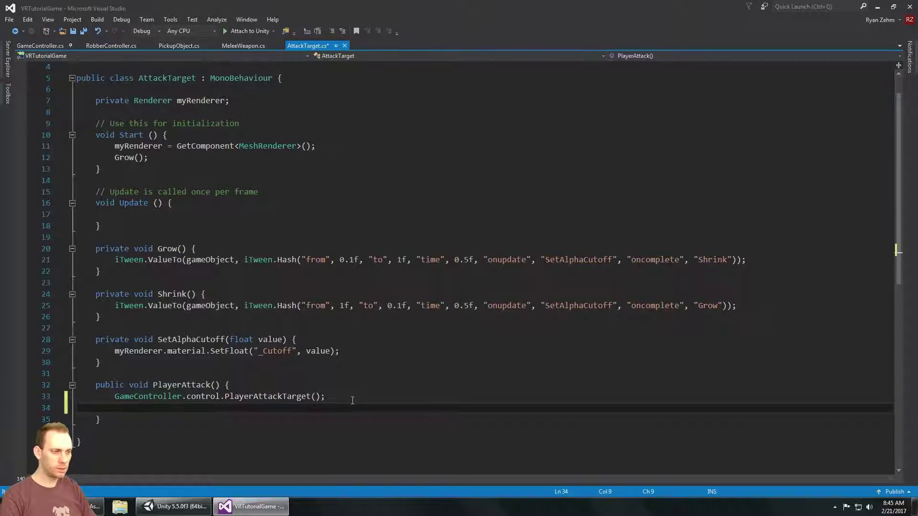
scroll(52, 283, "up", 1)
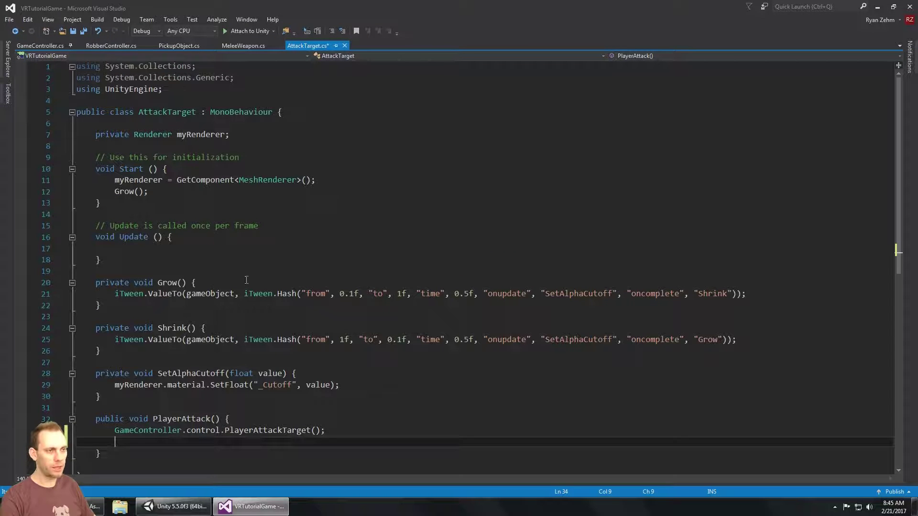
scroll(223, 214, "down", 2)
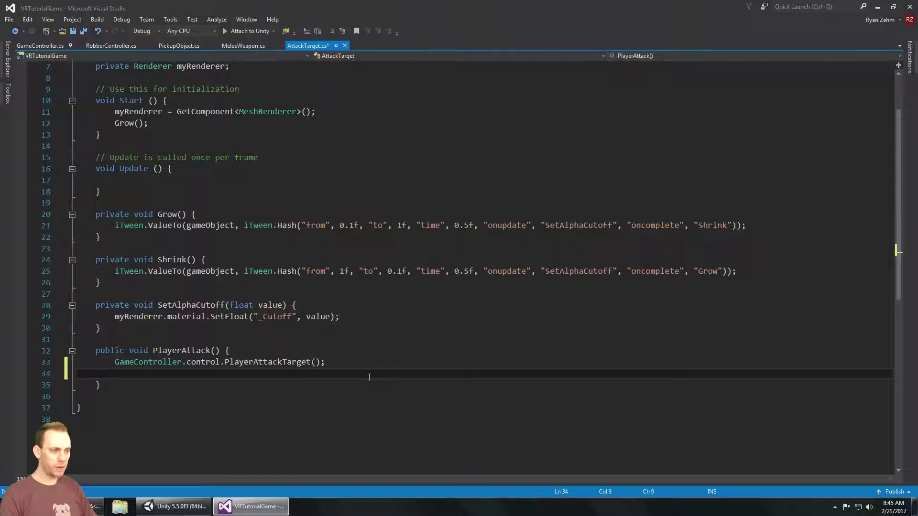
type("transform.ro")
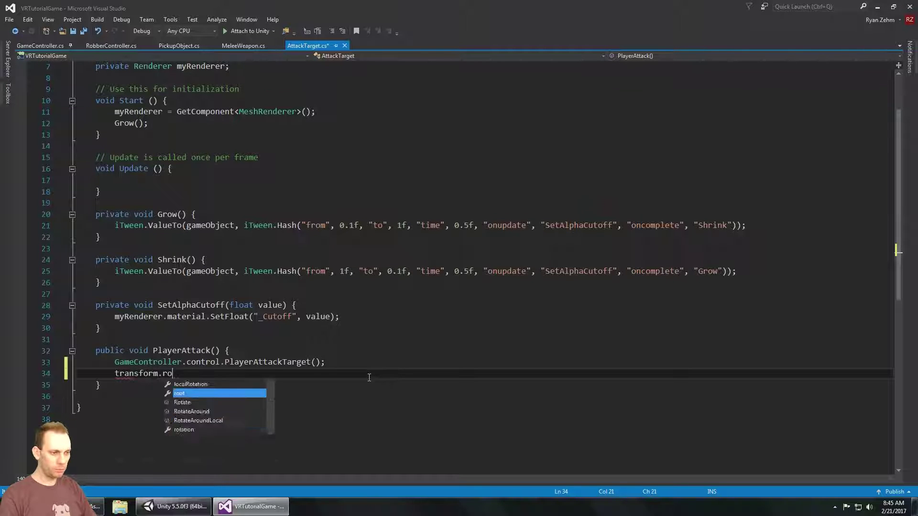
key("Tab")
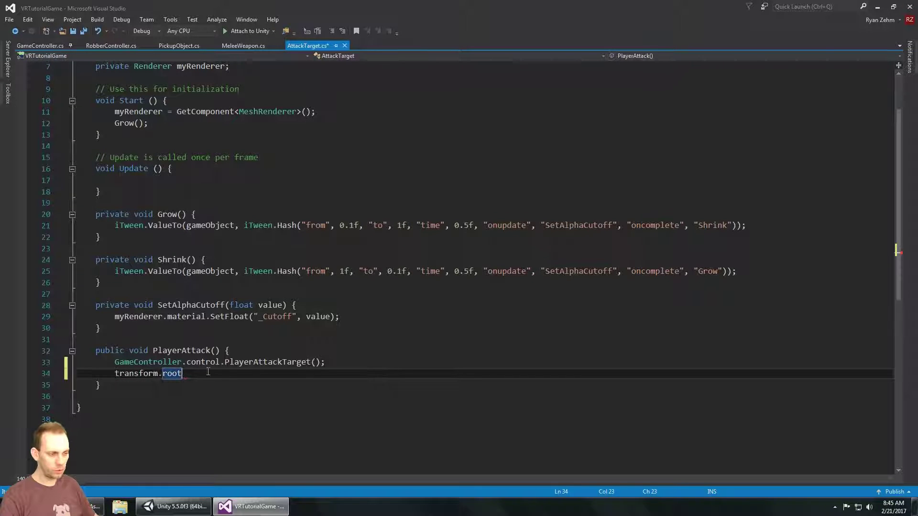
Switch to Unity and examine the components on the SimplePeople_Robber_White root object, including its Robber Controller script.
left_click(174, 506)
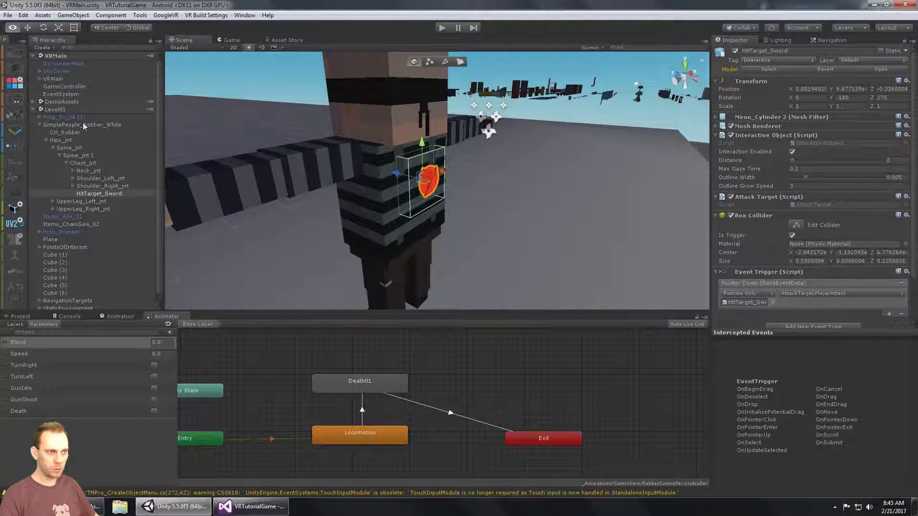
left_click(63, 126)
scroll(780, 258, "down", 3)
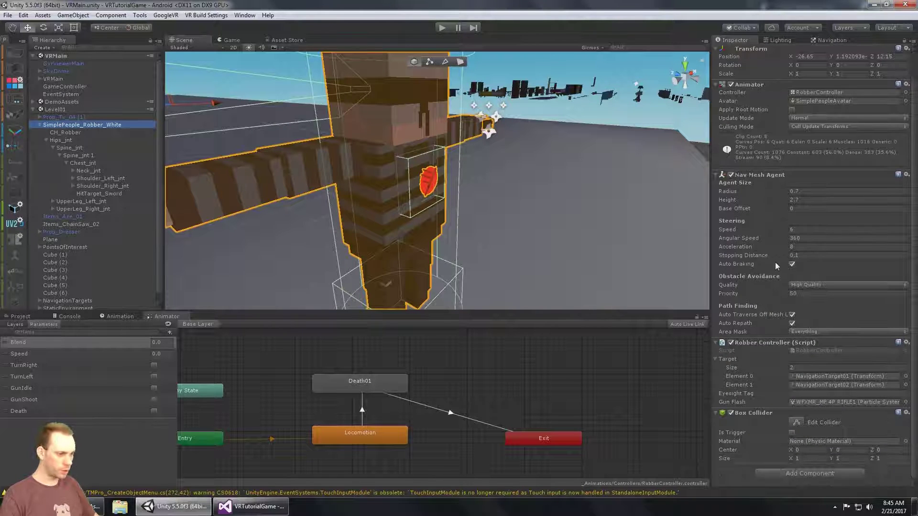
Switch to Visual Studio and extend transform.root in PlayerAttack with a call to GetComponent<RobberController>().
left_click(251, 506)
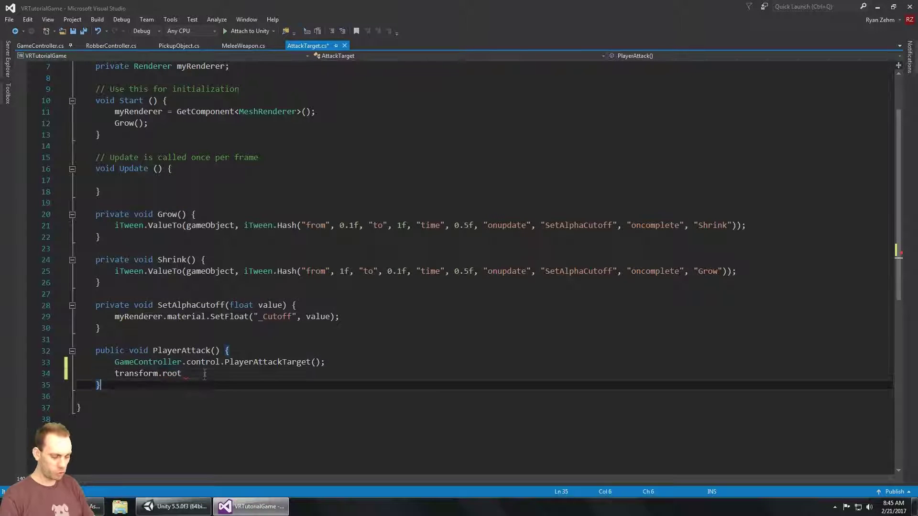
type(".getc")
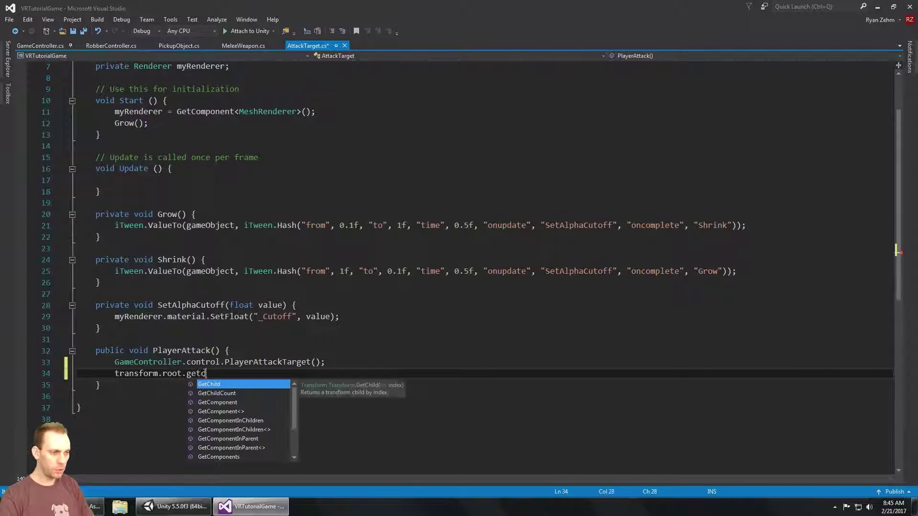
type("omp<RobberController>()")
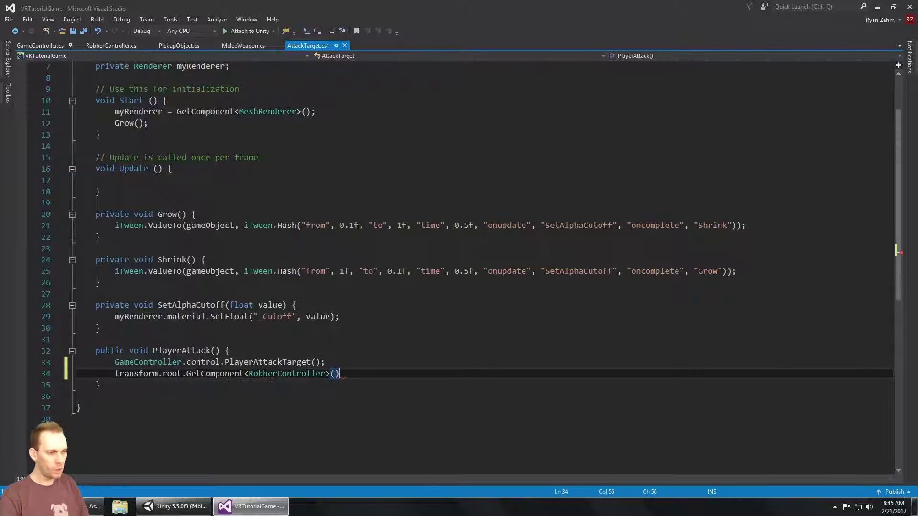
Assign the GetComponent result to a new RobberController variable named myController and end the statement with a semicolon.
key("Home")
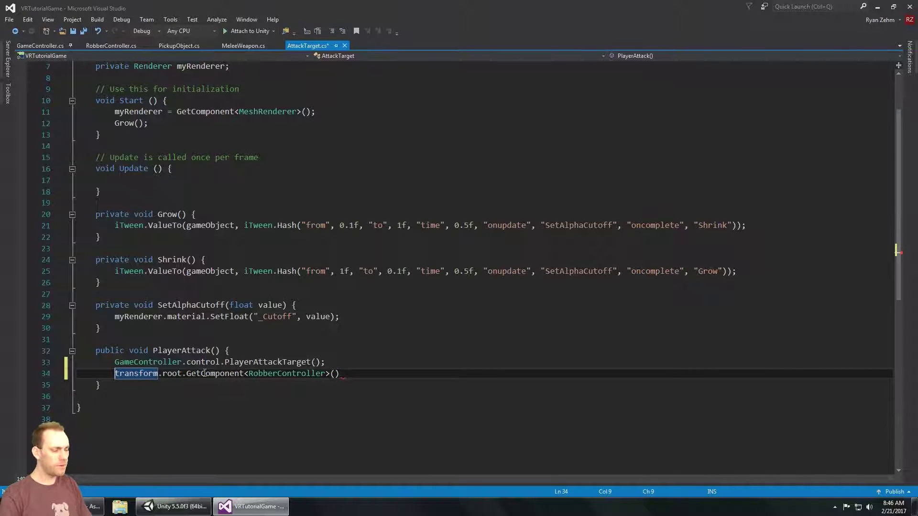
type("RobberController ")
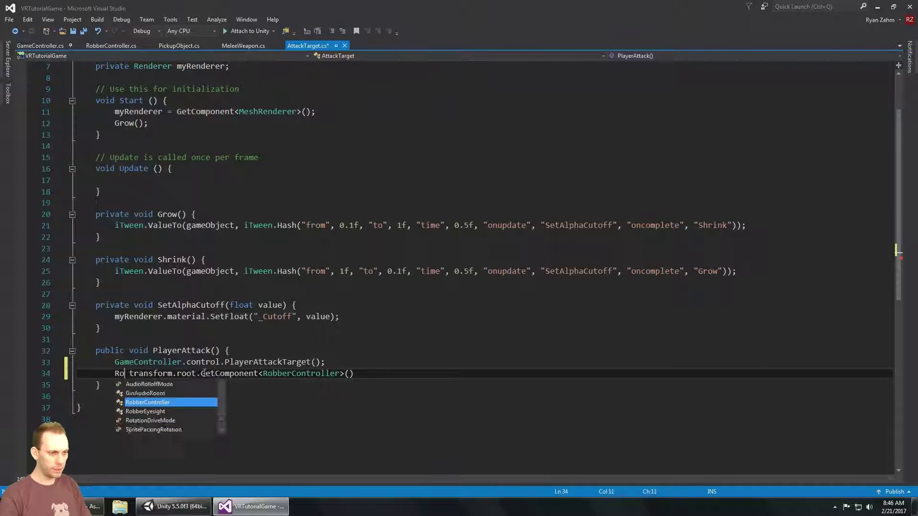
type("myCont")
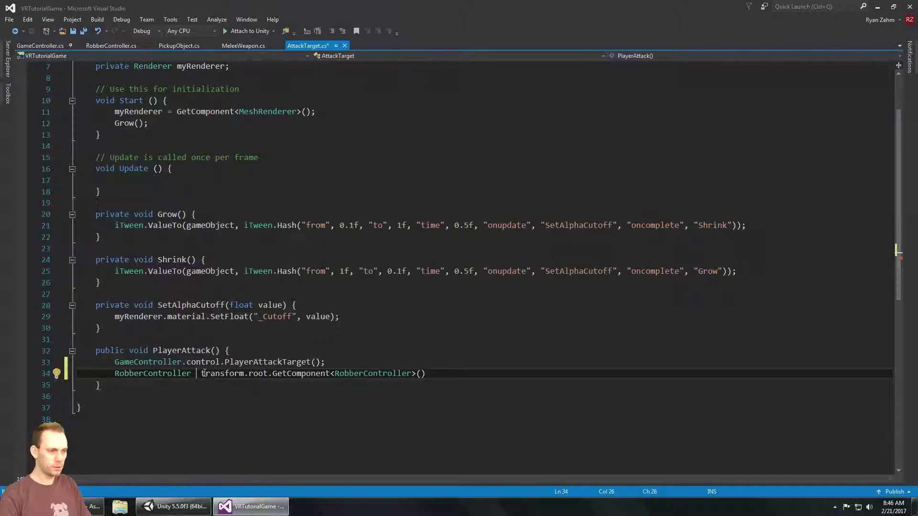
type("roller myCont")
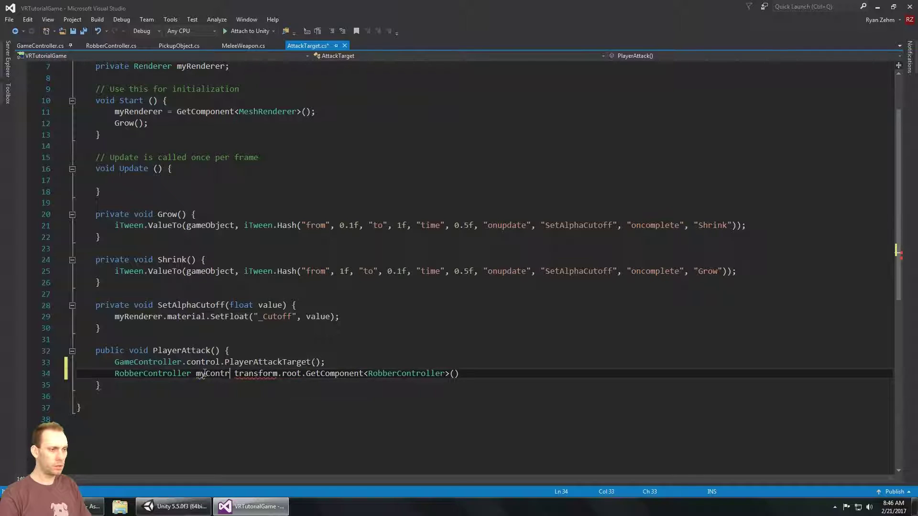
type(" =")
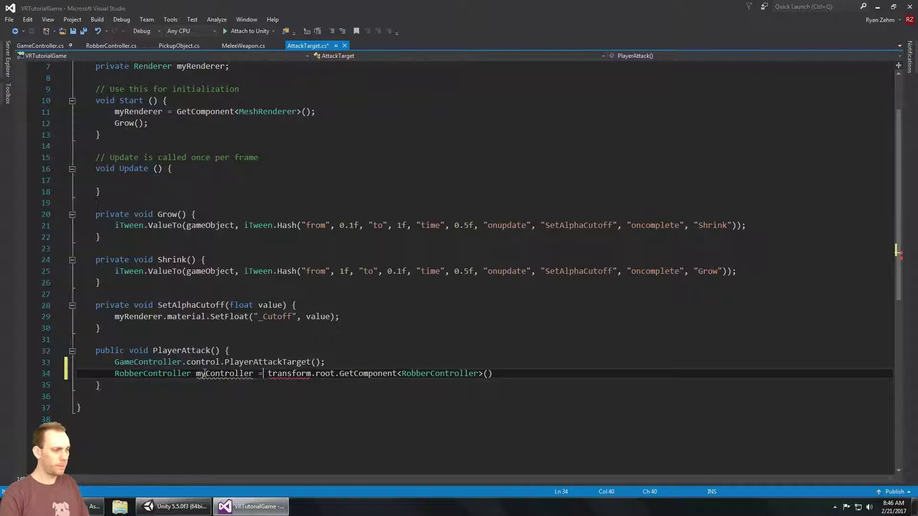
key("End")
type(";")
key("Return")
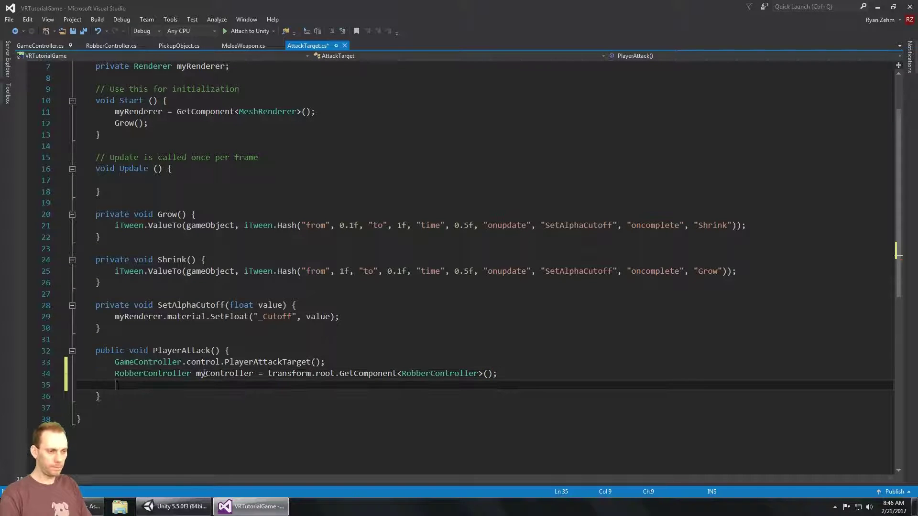
Add the statement myController.robberDie(); at the end of PlayerAttack and save AttackTarget.cs.
type("myController.")
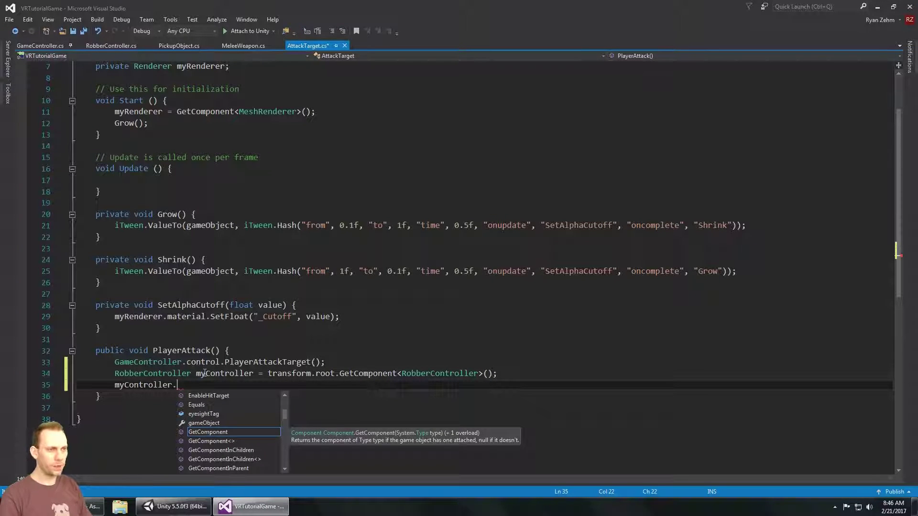
type("robb")
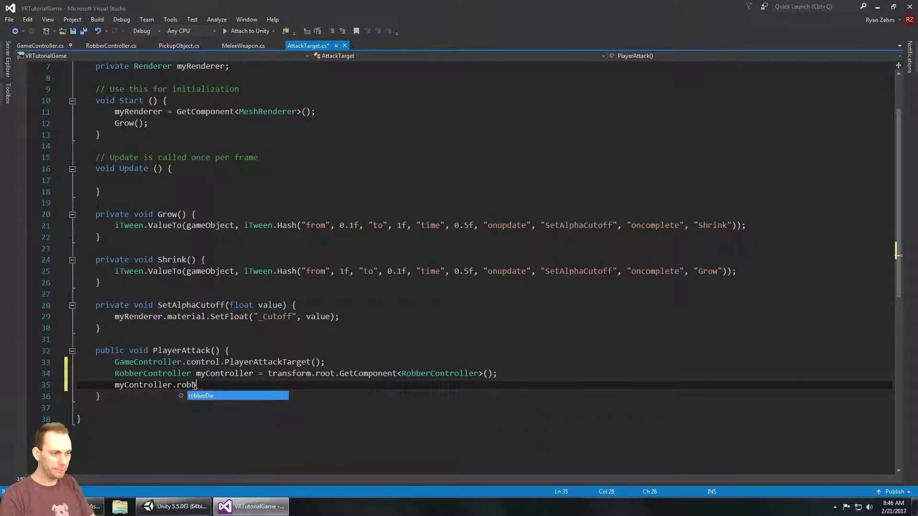
type("erDie();")
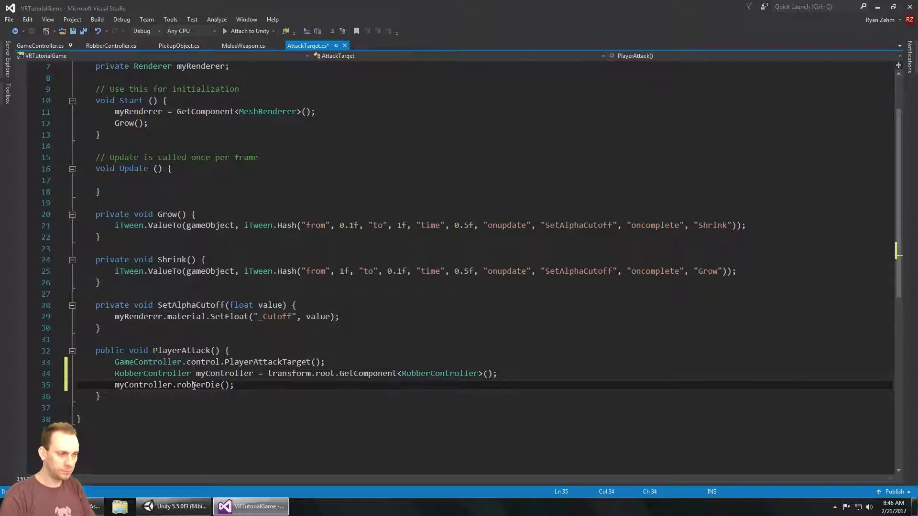
key("ctrl+s")
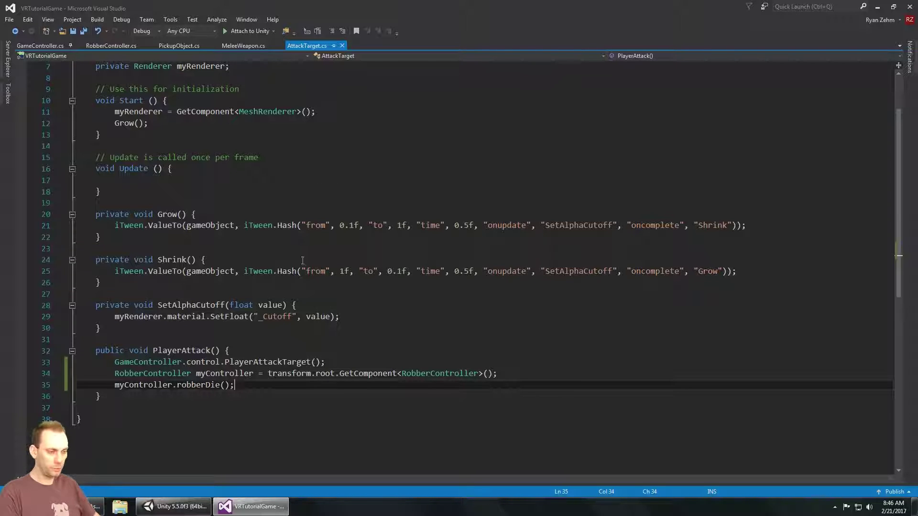
Switch to Unity and playtest the sword attack on the robber in the game view, then stop the game.
left_click(175, 507)
left_click(442, 28)
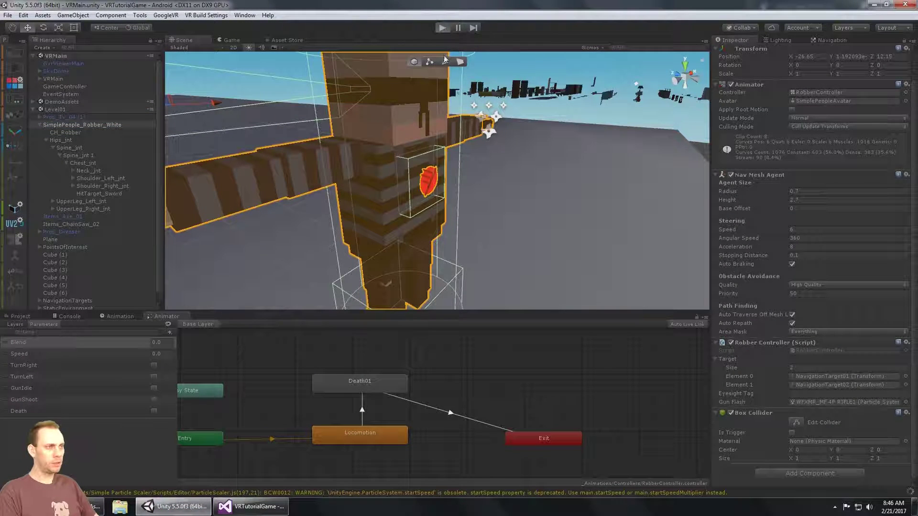
left_click(182, 39)
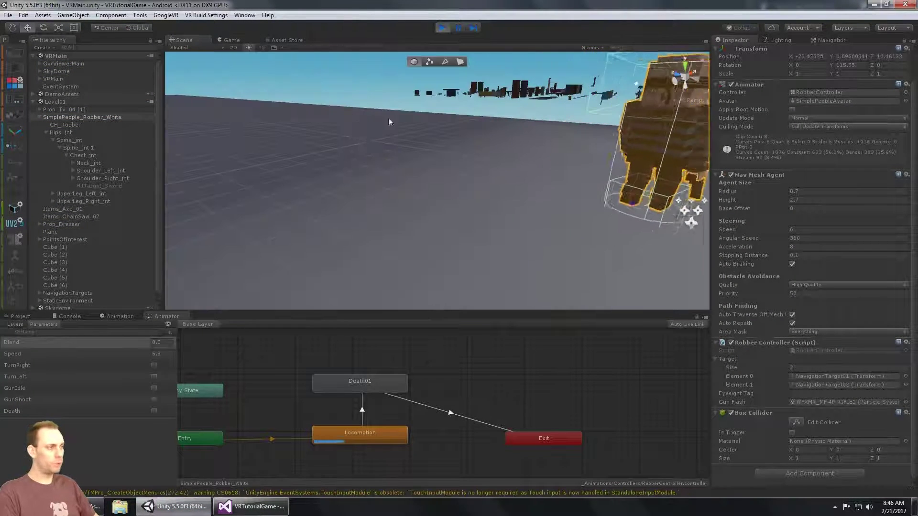
scroll(574, 149, "down", 5)
left_click_drag(574, 150, 424, 127, "alt")
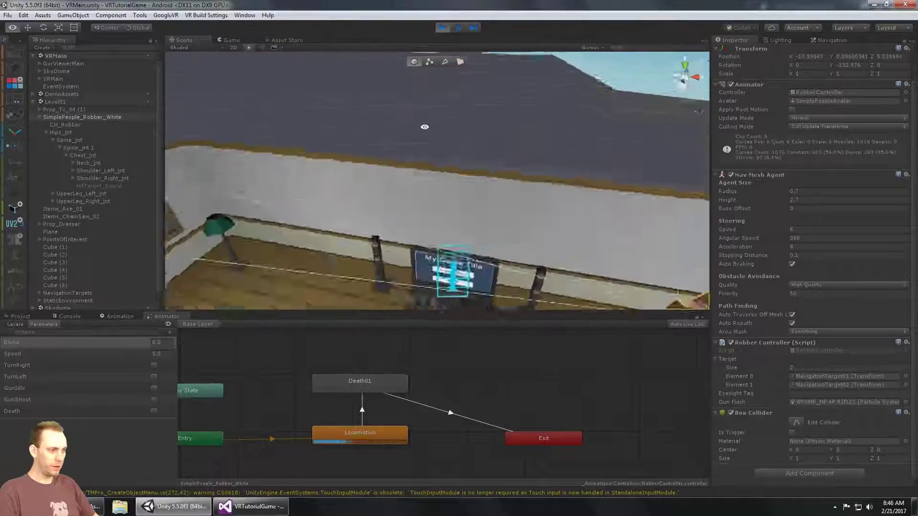
scroll(424, 127, "down", 4)
left_click(232, 40)
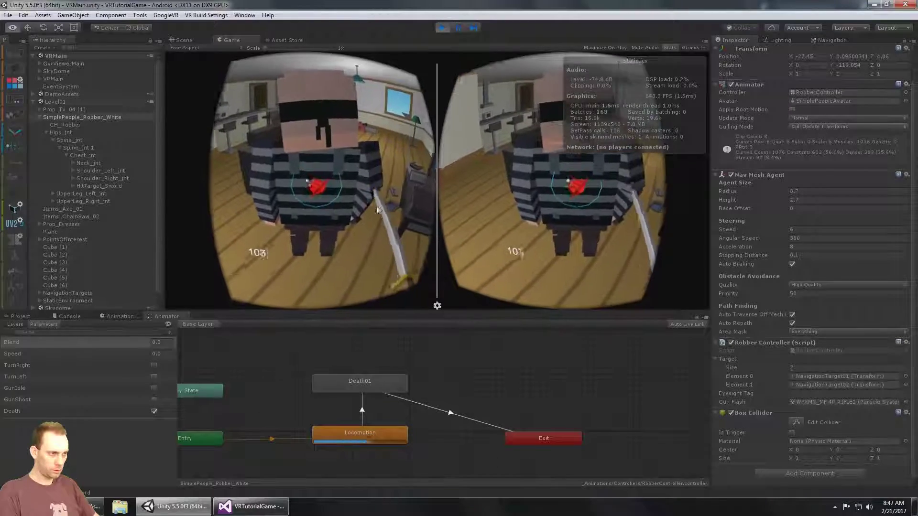
left_click(378, 202)
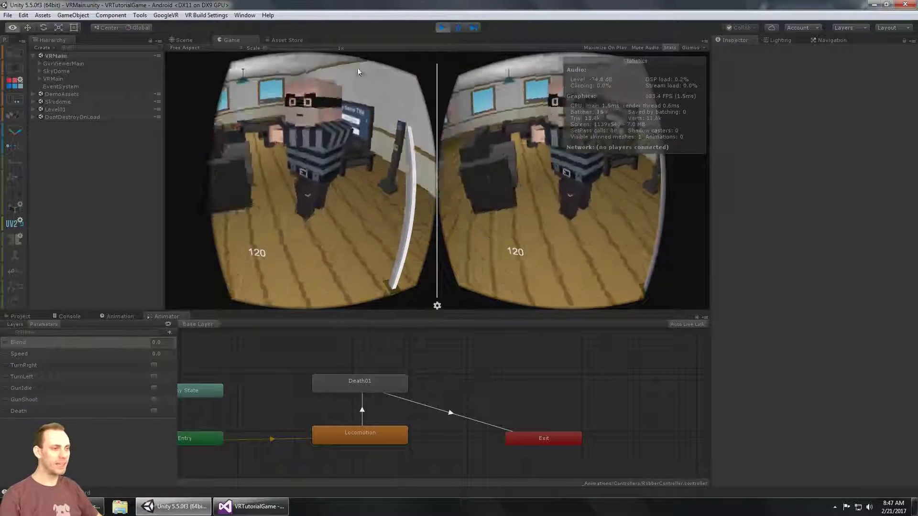
left_click(442, 27)
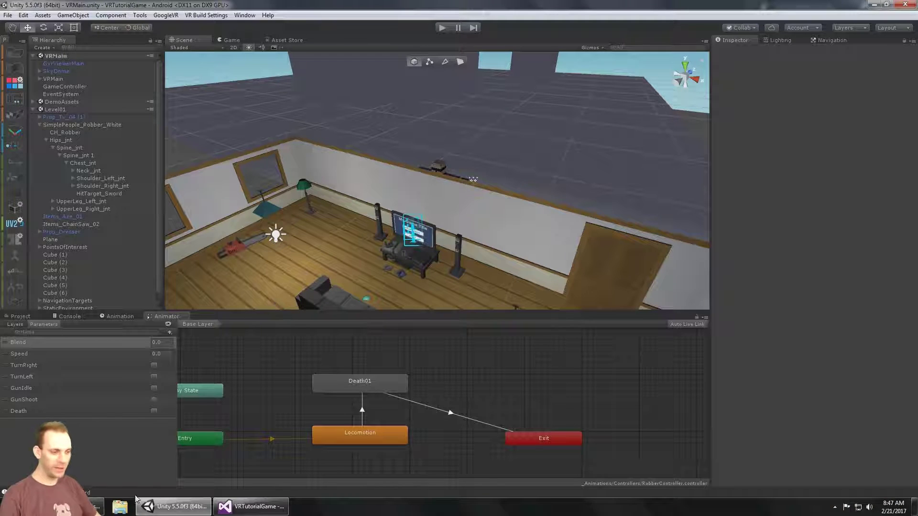
Examine the Exit, Entry and Locomotion states in the robber's animator graph.
left_click(241, 507)
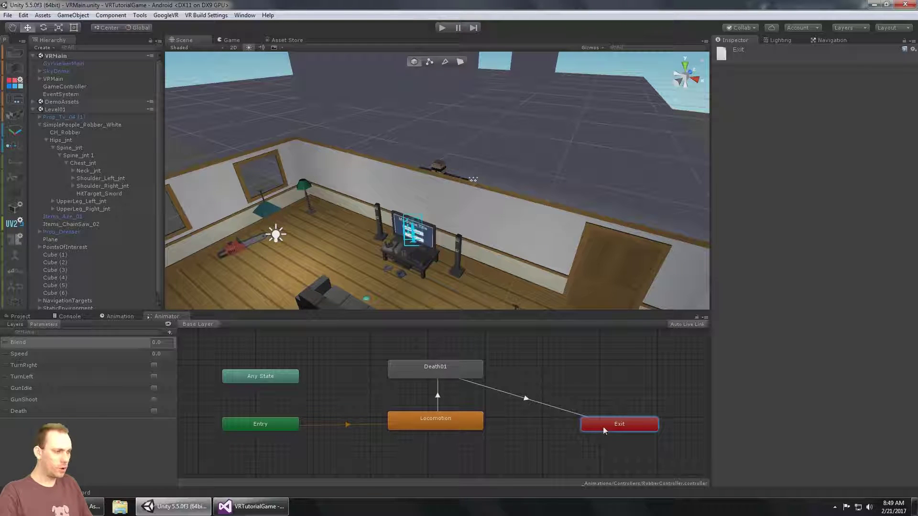
middle_click_drag(614, 399, 622, 404)
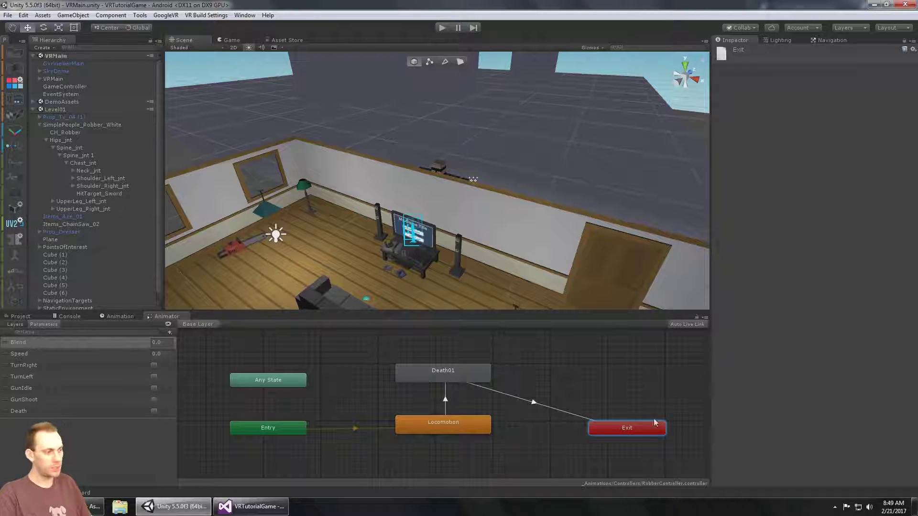
left_click(270, 429)
left_click(439, 424)
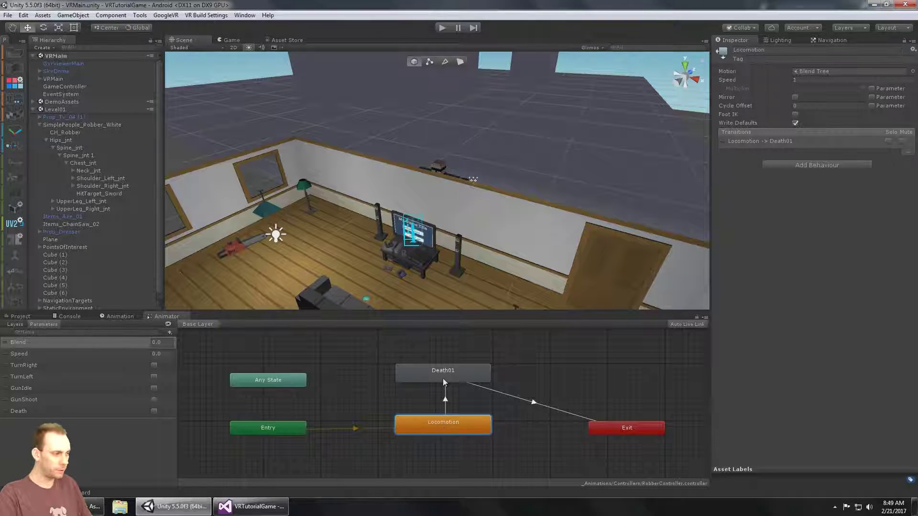
Move the Exit state between Any State and Entry in the animator graph and select the Death01 -> Exit transition.
left_click(642, 430)
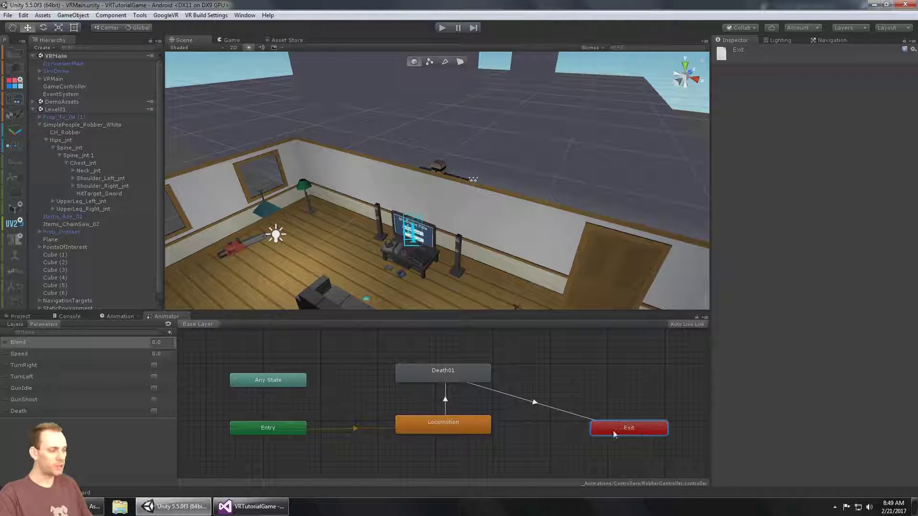
left_click_drag(618, 434, 257, 412)
left_click(353, 392)
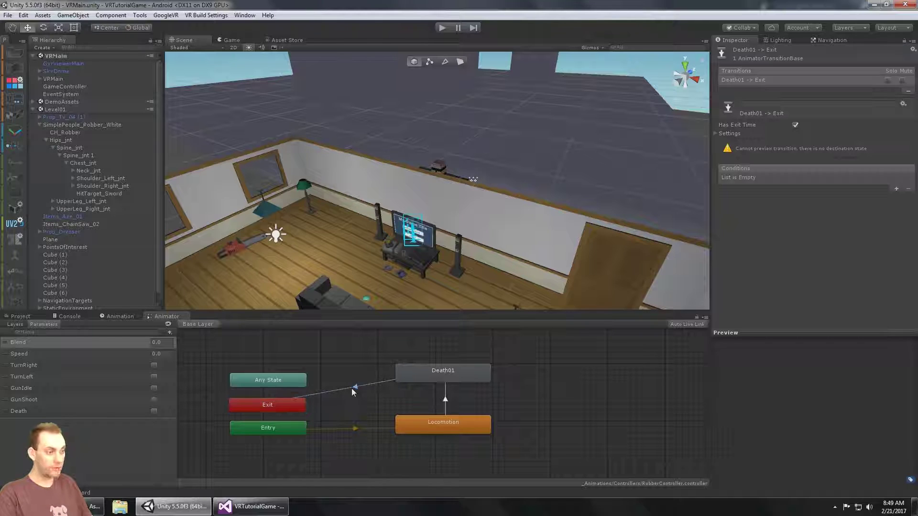
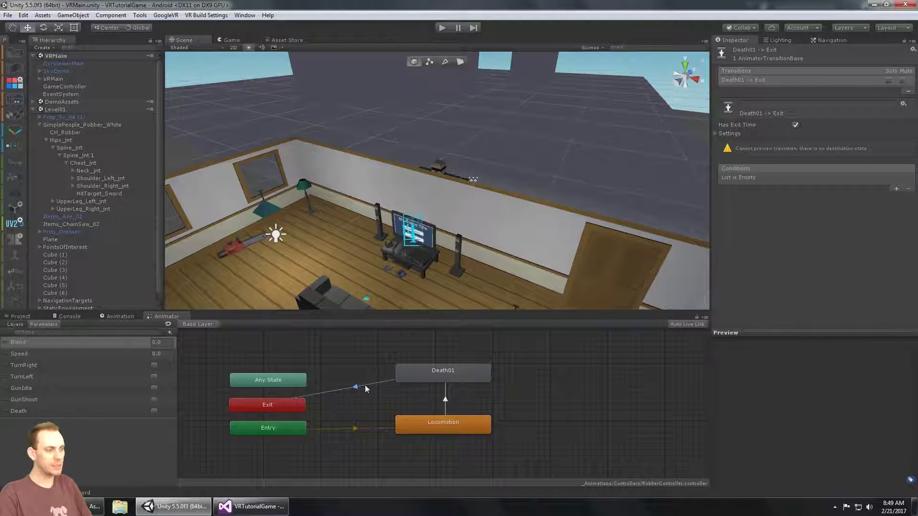
Delete the Death01 -> Exit transition from the animator graph and select the Death01 state.
key("Delete")
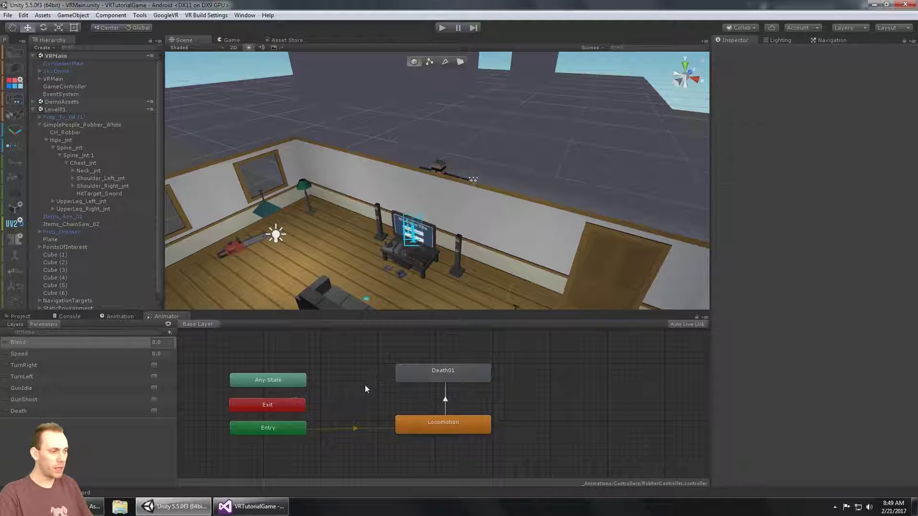
left_click(457, 378)
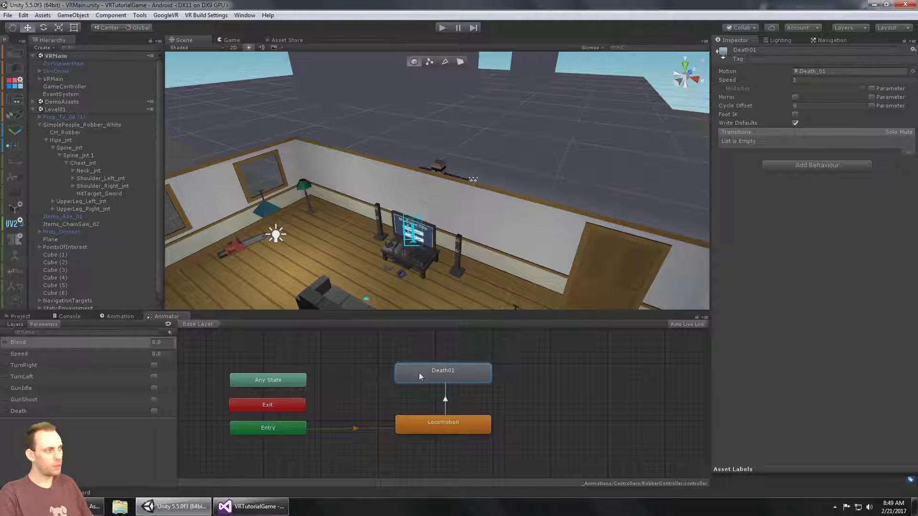
Inspect the Death_01 clip assigned as the Death01 state's motion, and briefly run and stop the game.
left_click(807, 71)
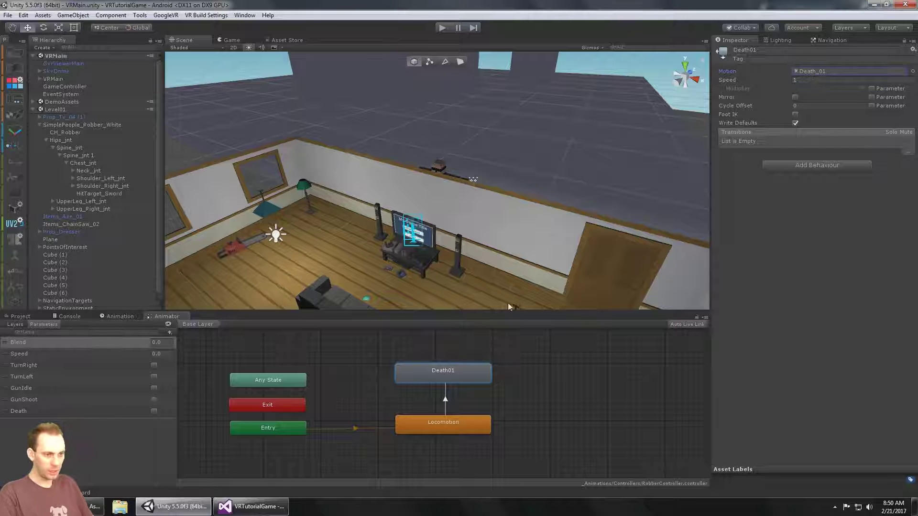
left_click(43, 315)
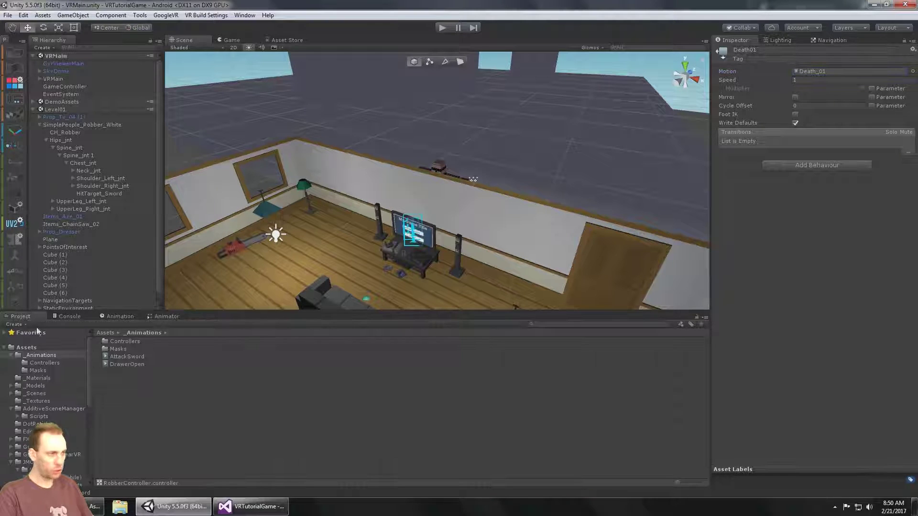
left_click(807, 71)
left_click(134, 409)
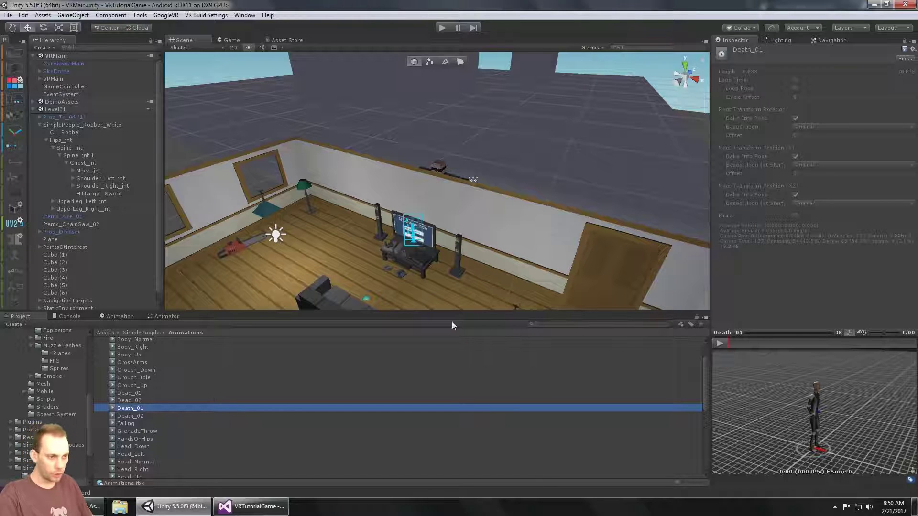
left_click(133, 316)
left_click(156, 315)
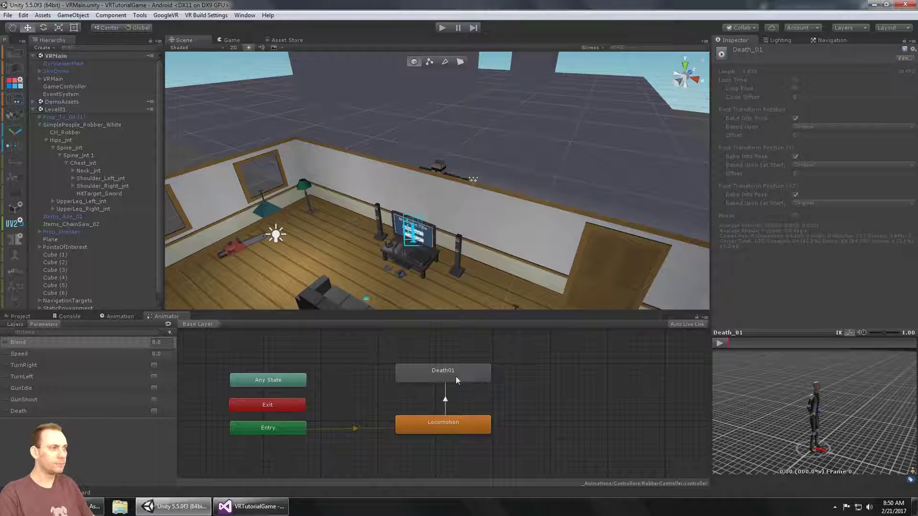
left_click(440, 30)
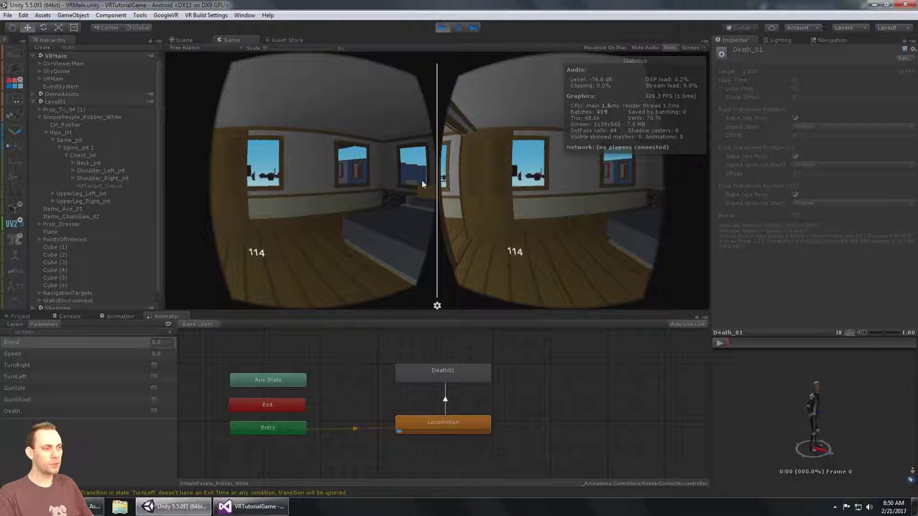
left_click(443, 27)
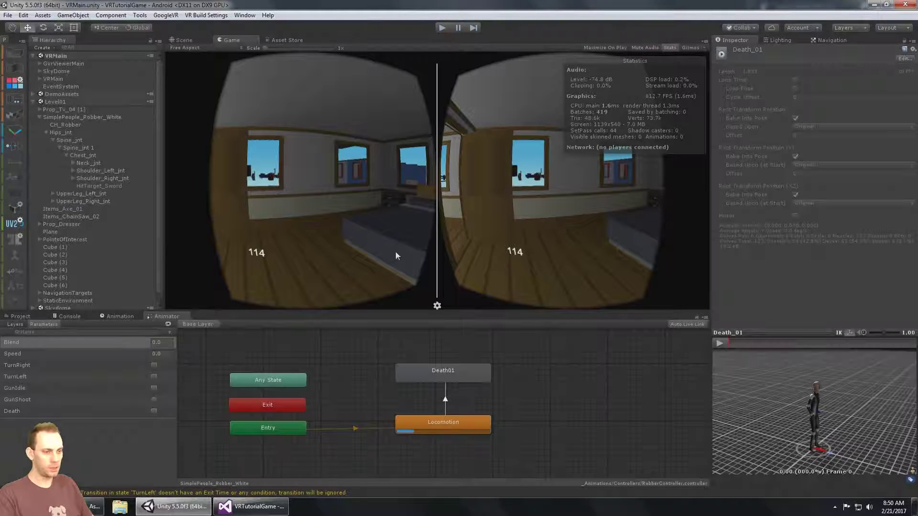
Delete the Death parameter from the robber's animator controller and confirm its removal.
left_click(74, 410)
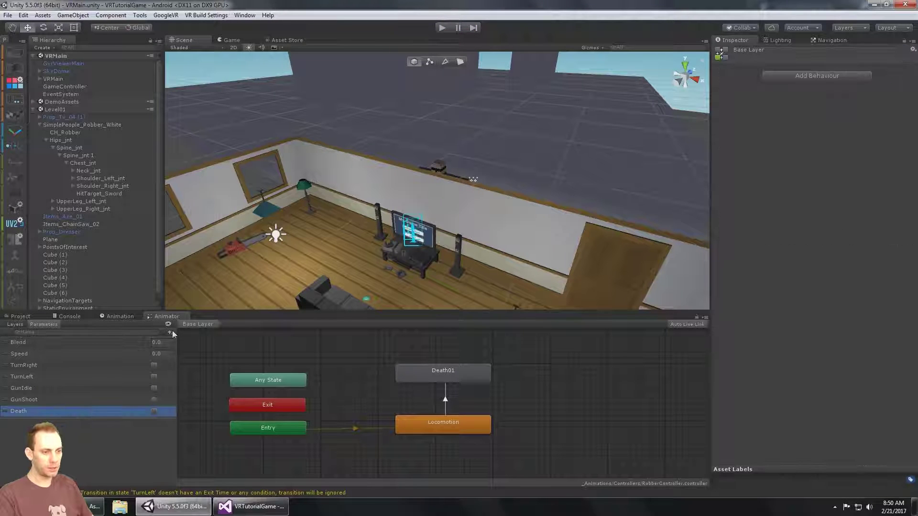
left_click(4, 415)
key("Escape")
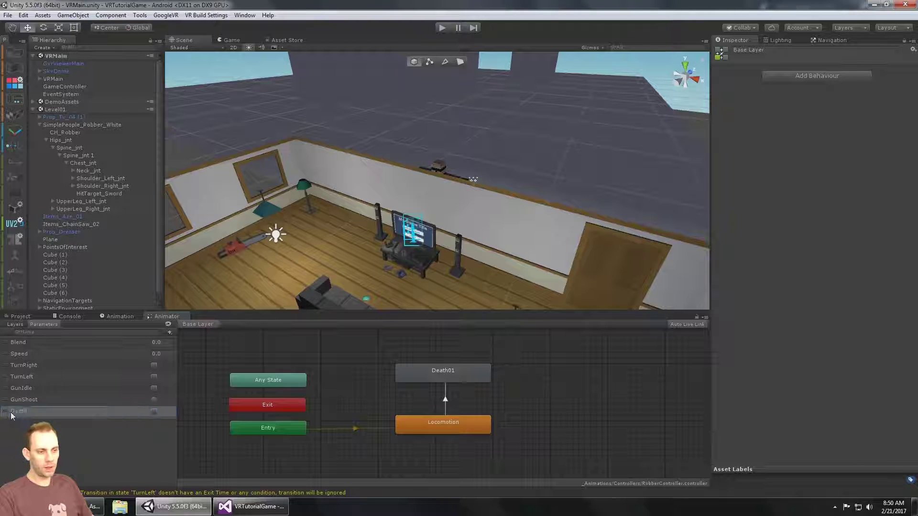
key("Return")
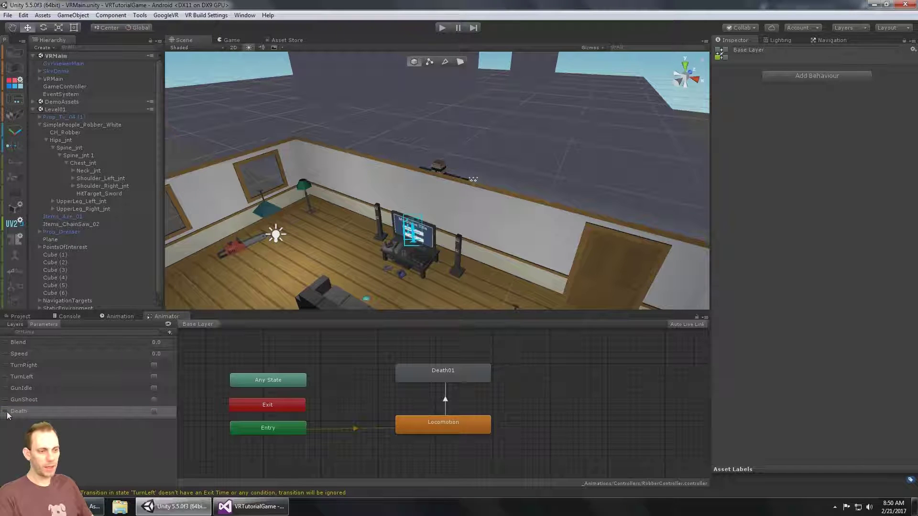
left_click(5, 416)
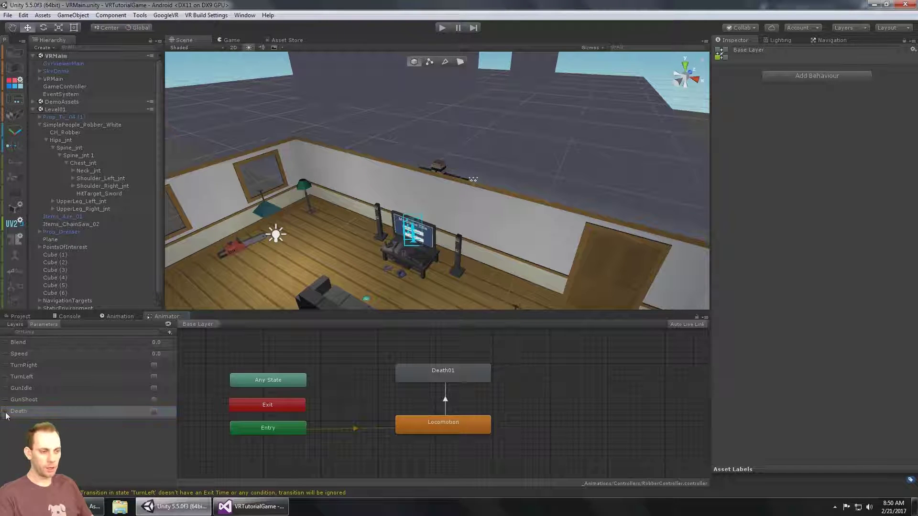
right_click(115, 412)
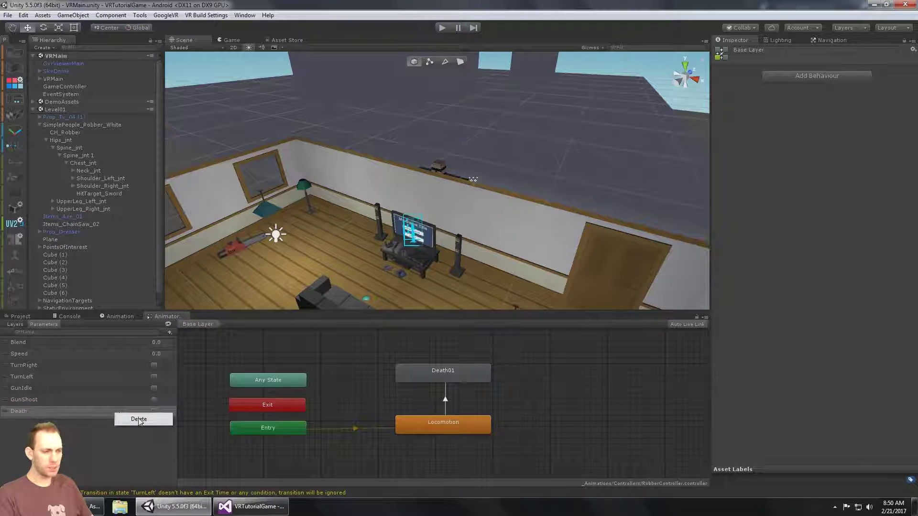
left_click(140, 418)
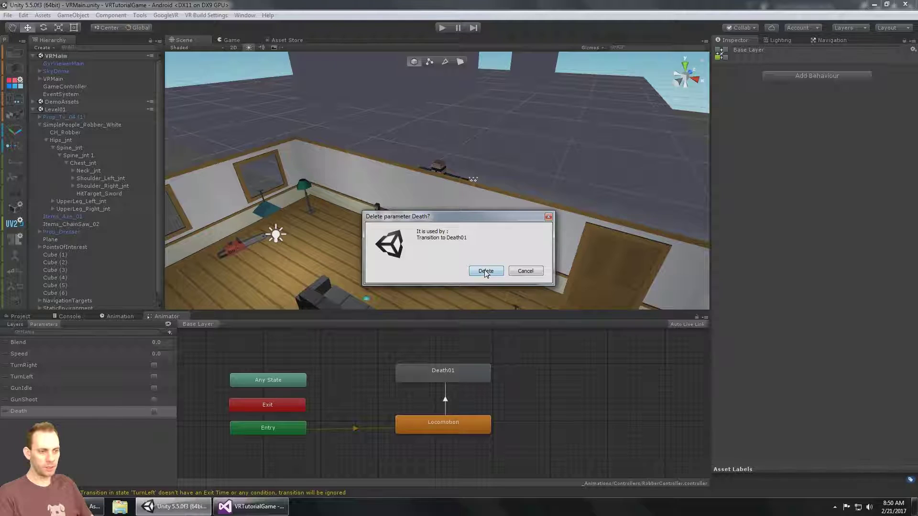
left_click(485, 271)
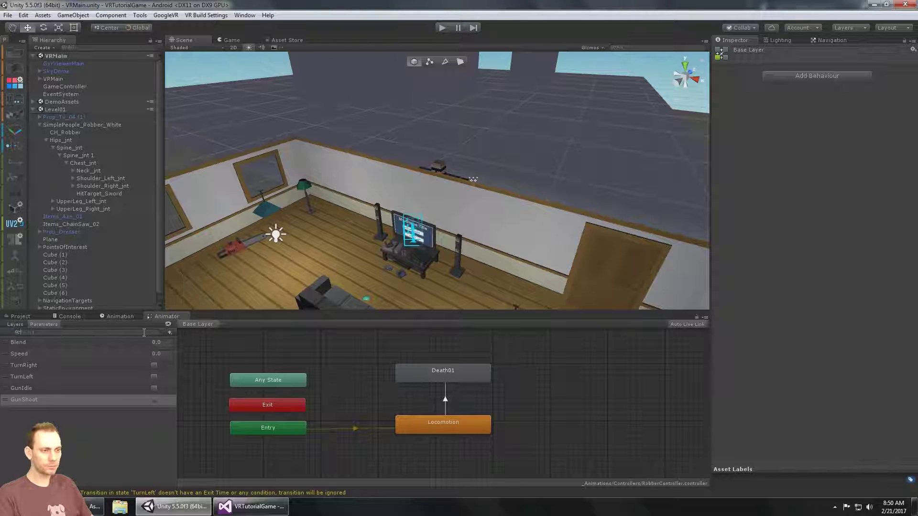
Add a Trigger parameter named Death to the robber's animator controller.
left_click(170, 333)
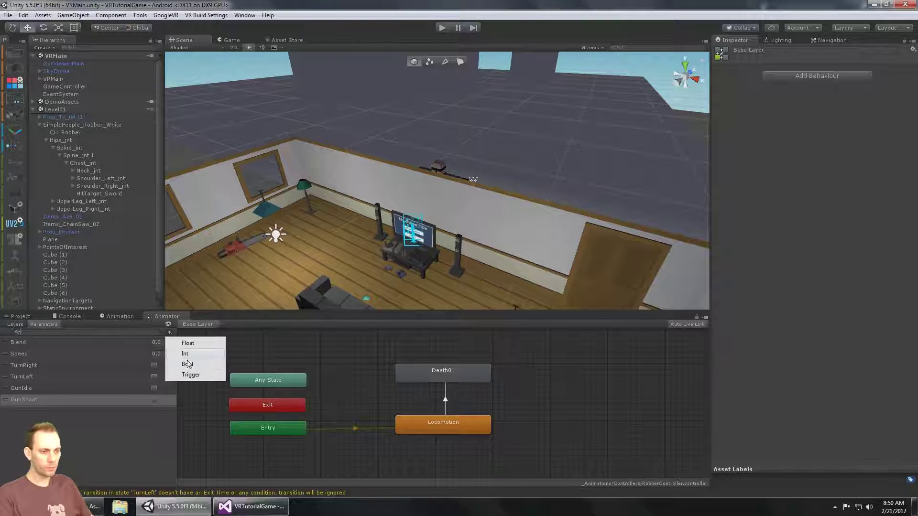
left_click(192, 374)
type("Dea")
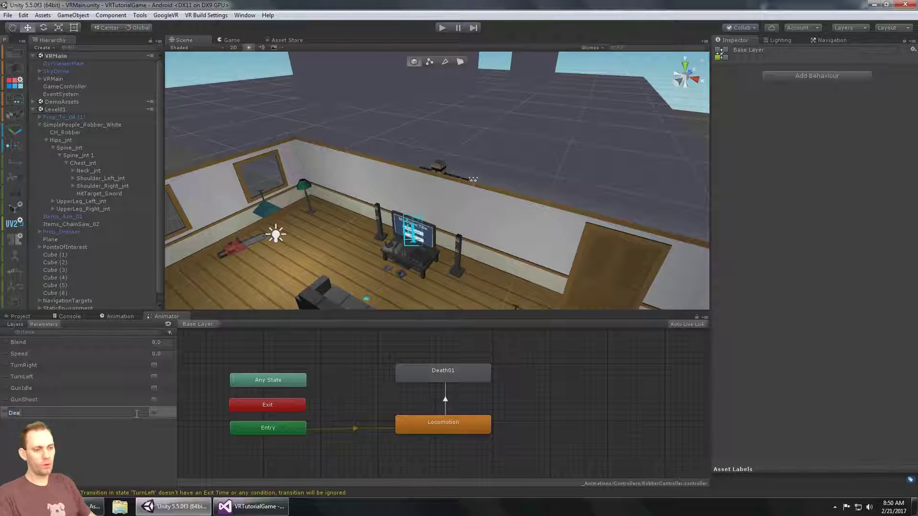
type("th")
key("Return")
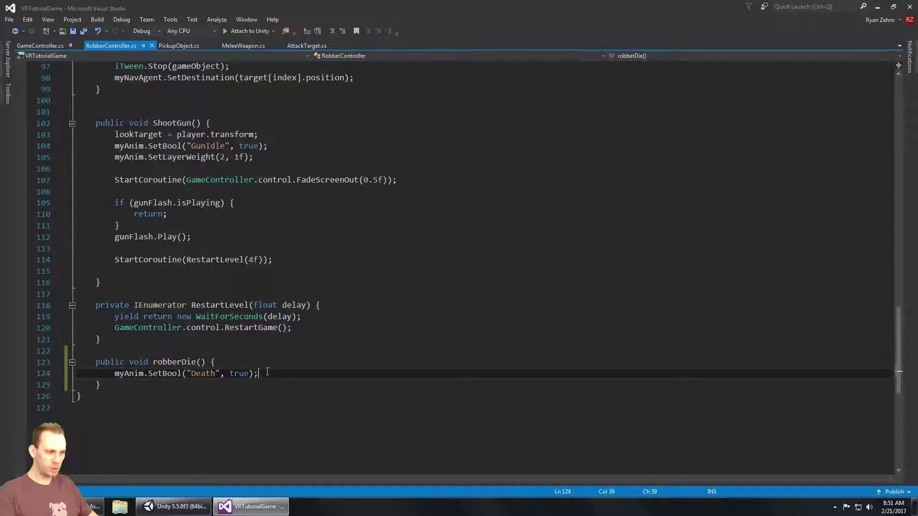
Replace the SetBool call in robberDie with myAnim.SetTrigger("Death"); and save RobberController.cs.
left_click_drag(260, 375, 164, 379)
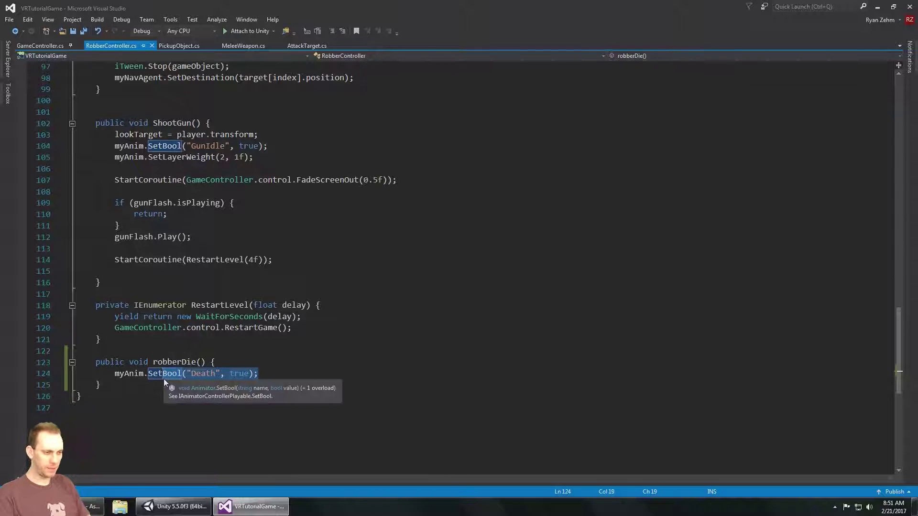
key("BackSpace")
key("BackSpace")
key("BackSpace")
key("BackSpace")
type("set")
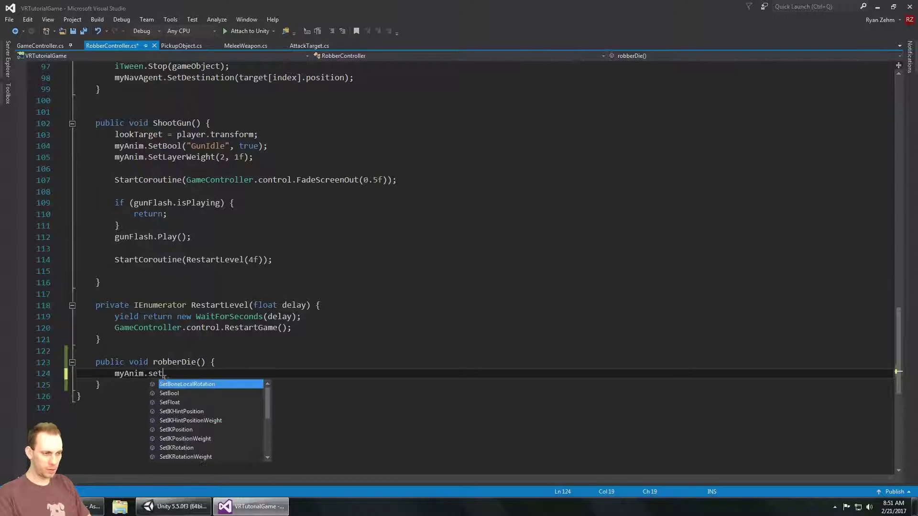
type("tr(")
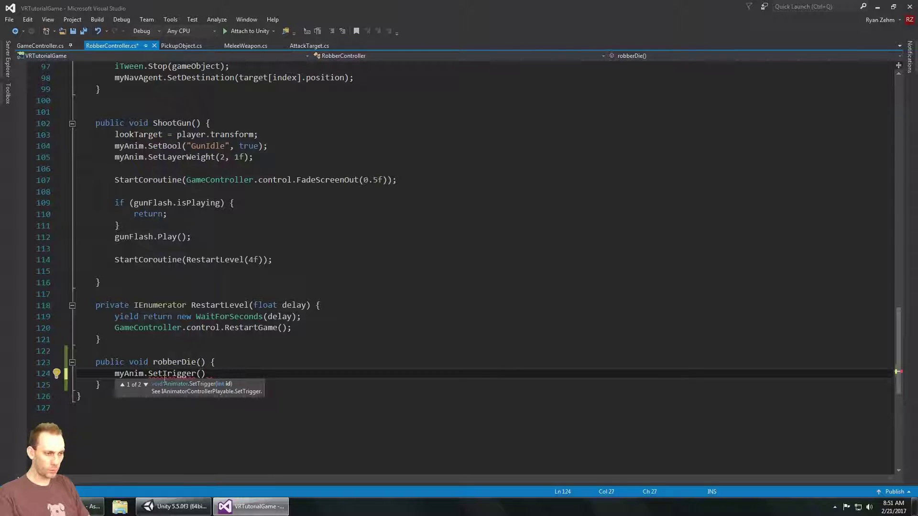
type("\"Death\");")
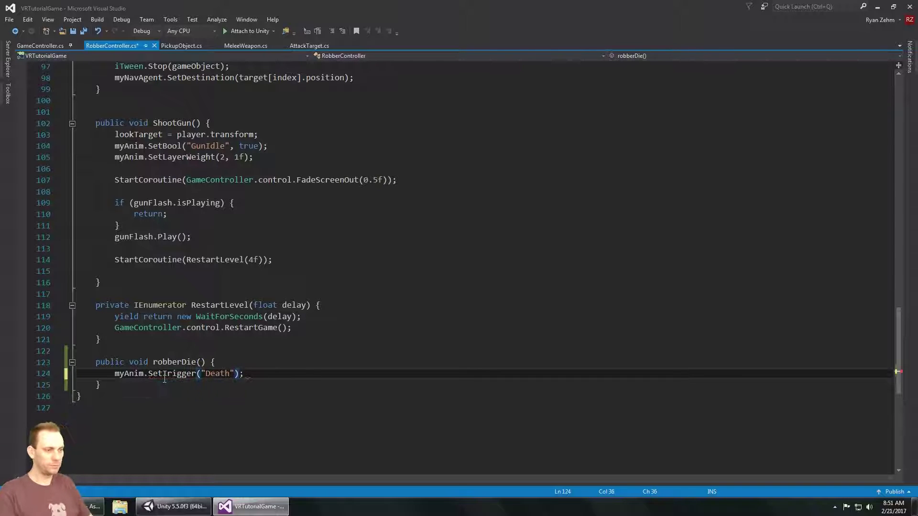
key("ctrl+s")
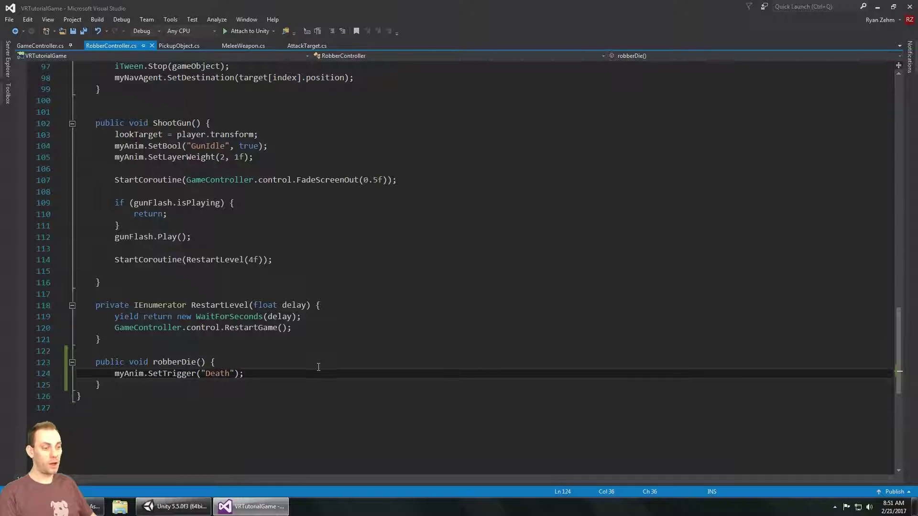
Switch to Unity and shift the Locomotion state slightly down in the animator graph, leaving it deselected.
left_click(174, 506)
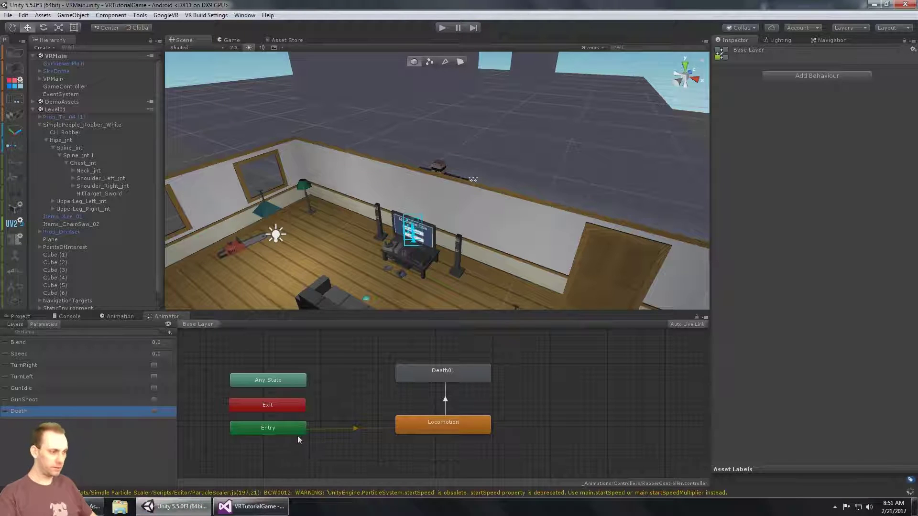
left_click_drag(440, 426, 443, 430)
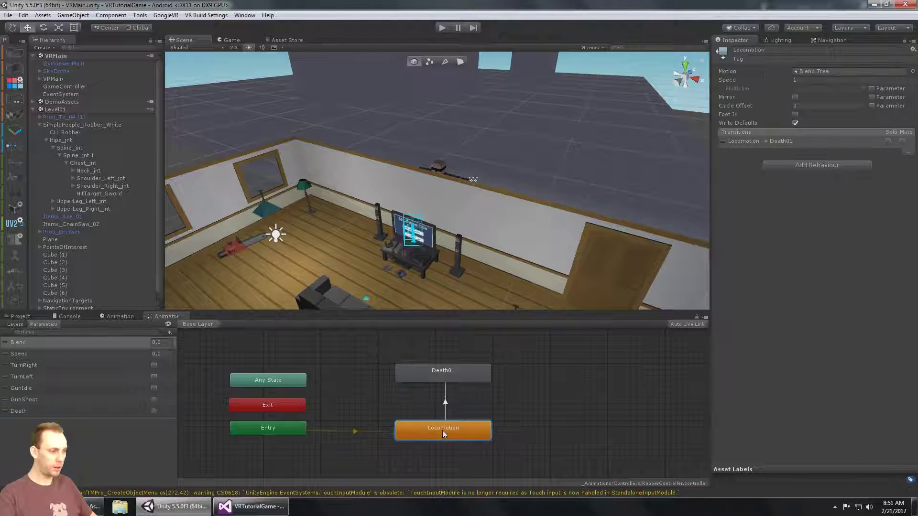
left_click(549, 384)
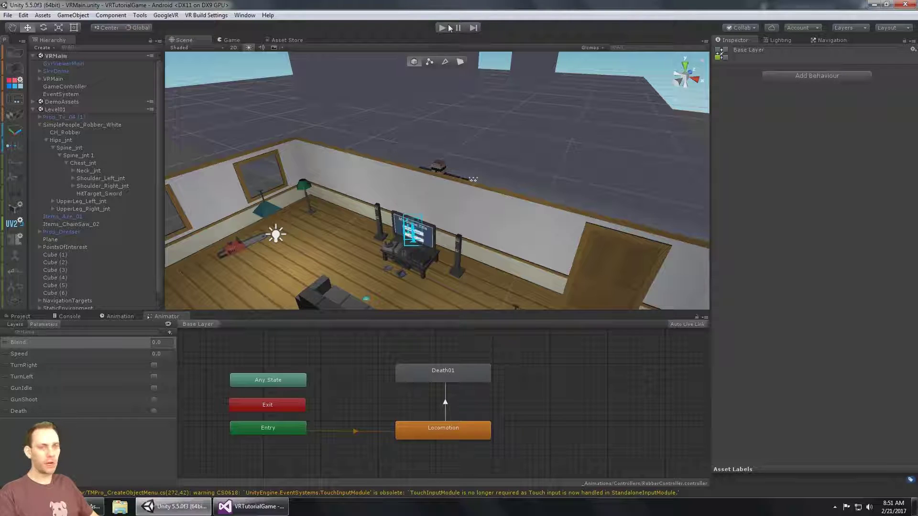
Start a playtest of the game, go to the bedroom dresser and take the sword from its drawer.
left_click(449, 28)
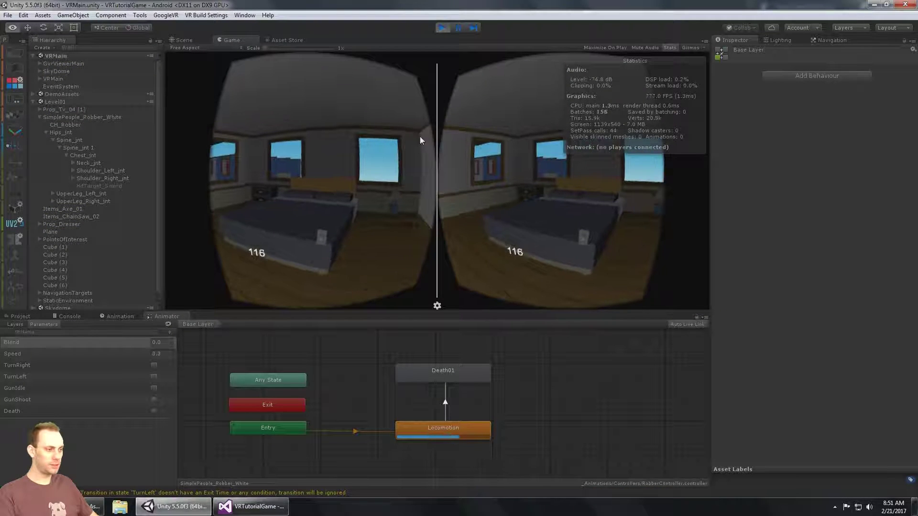
left_click(374, 154)
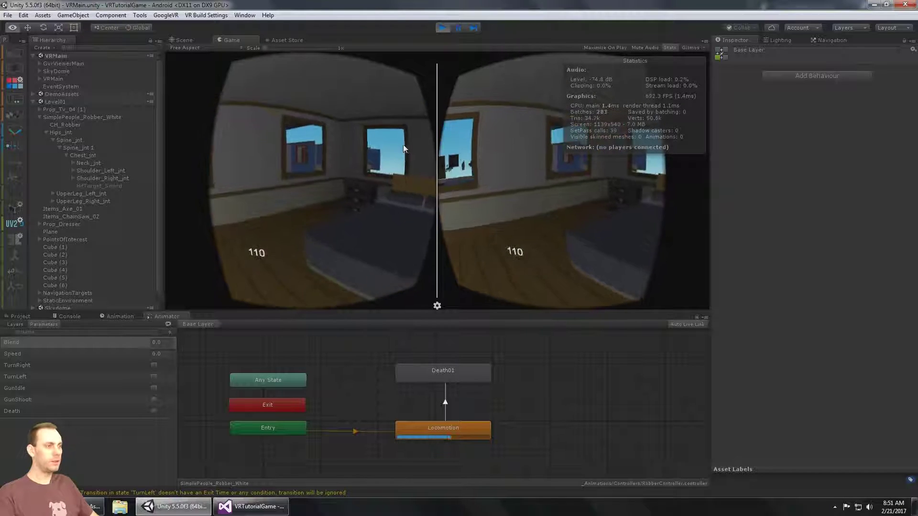
left_click(376, 149)
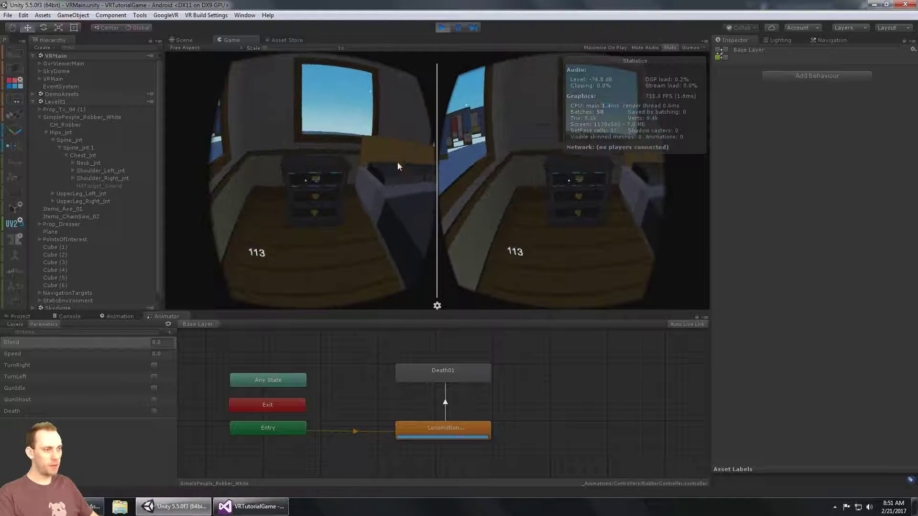
left_click(378, 118, "alt")
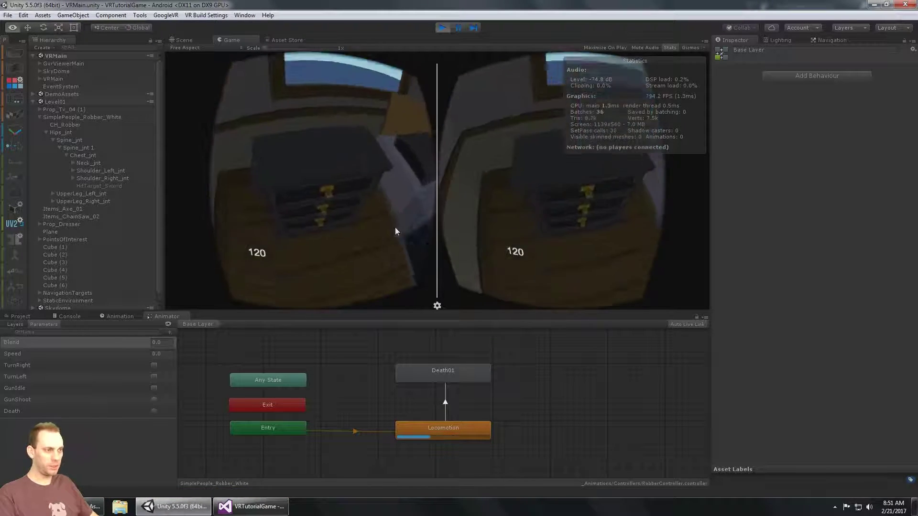
left_click(394, 235, "alt")
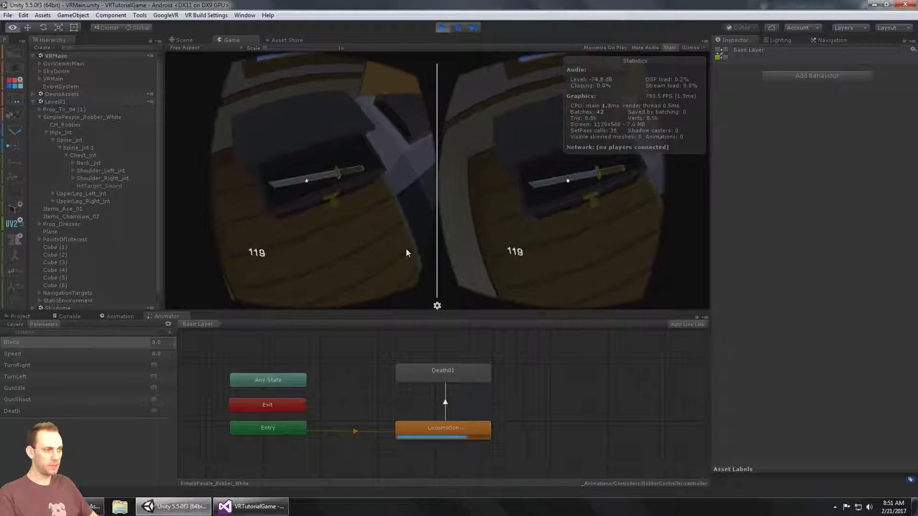
left_click(406, 248, "alt")
Walk into the living room in the running game and attack the robber with the sword to test the Death trigger.
left_click(514, 127, "alt")
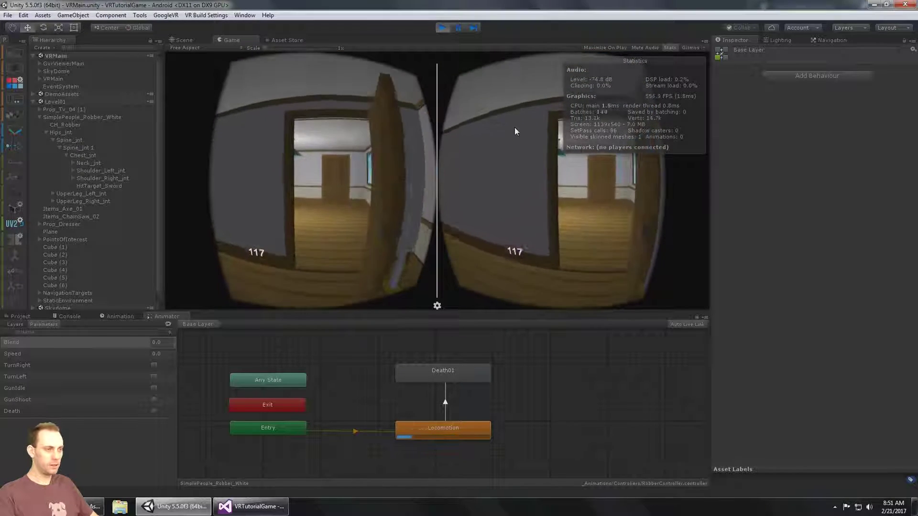
key("alt")
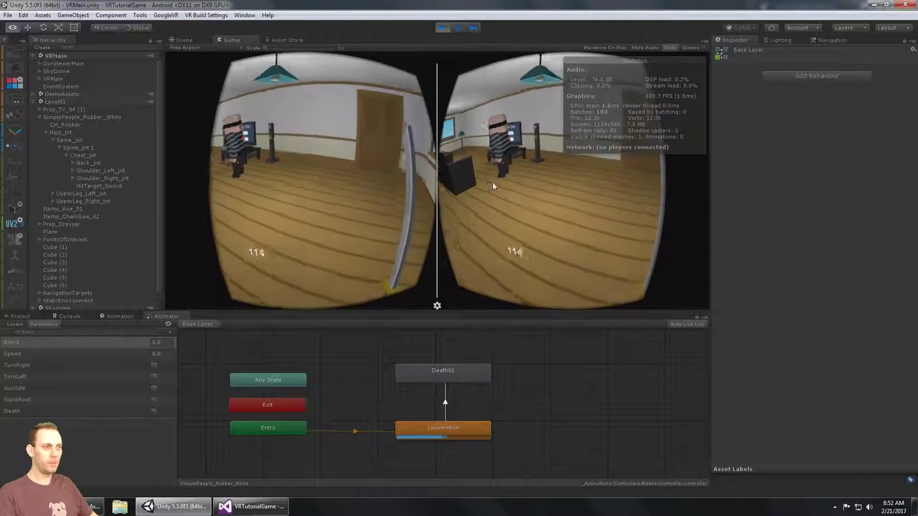
left_click(492, 183, "alt")
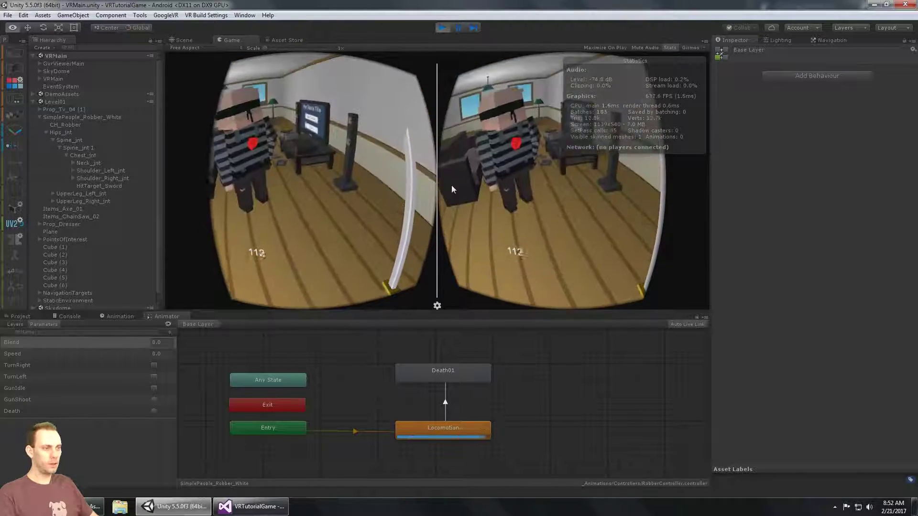
left_click(451, 183, "alt")
left_click(405, 204, "alt")
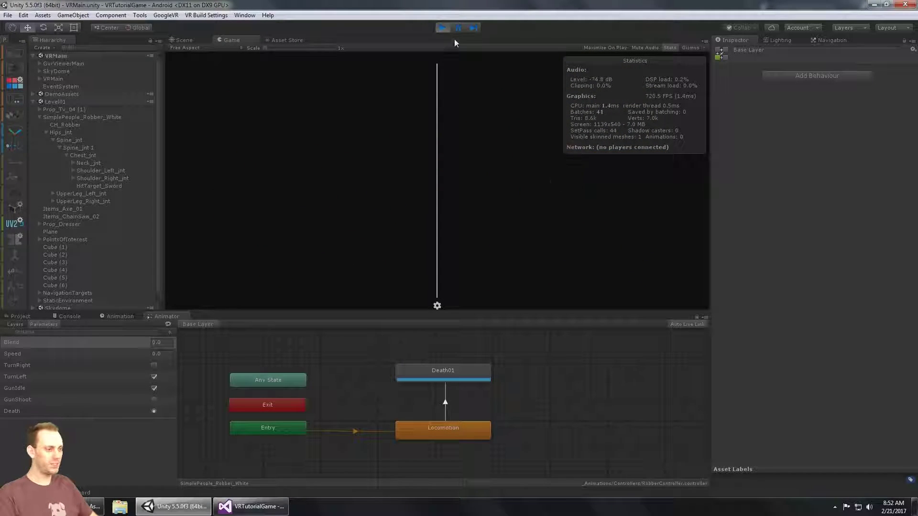
Stop the playtest and switch to Visual Studio, going to the Update method in RobberController.cs.
left_click(442, 27)
left_click(251, 506)
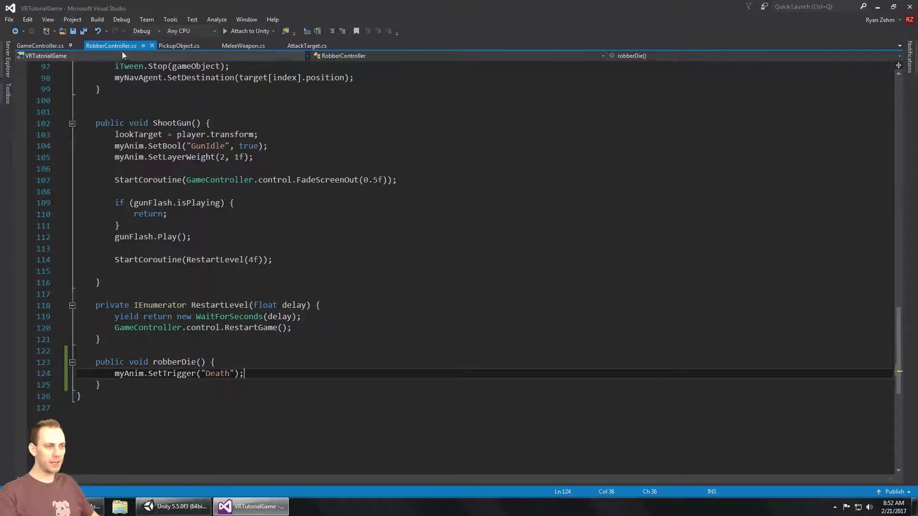
scroll(269, 269, "up", 16)
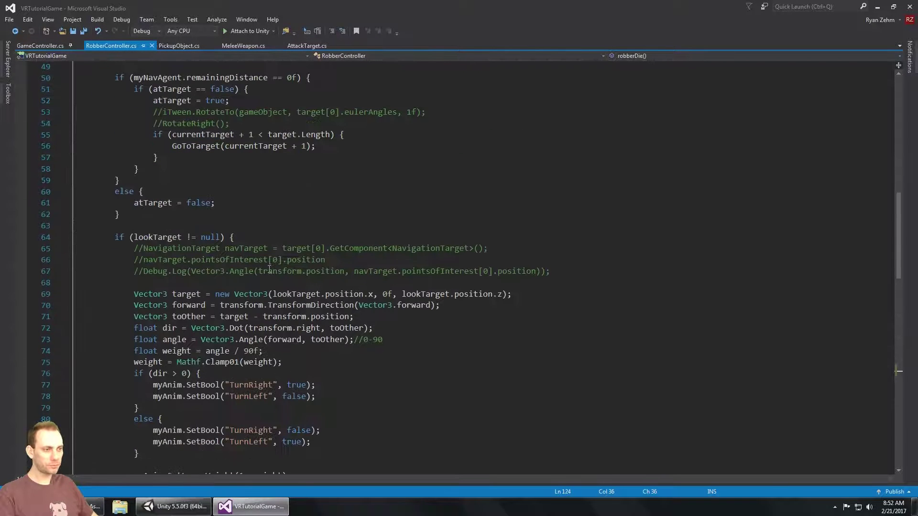
scroll(229, 269, "up", 4)
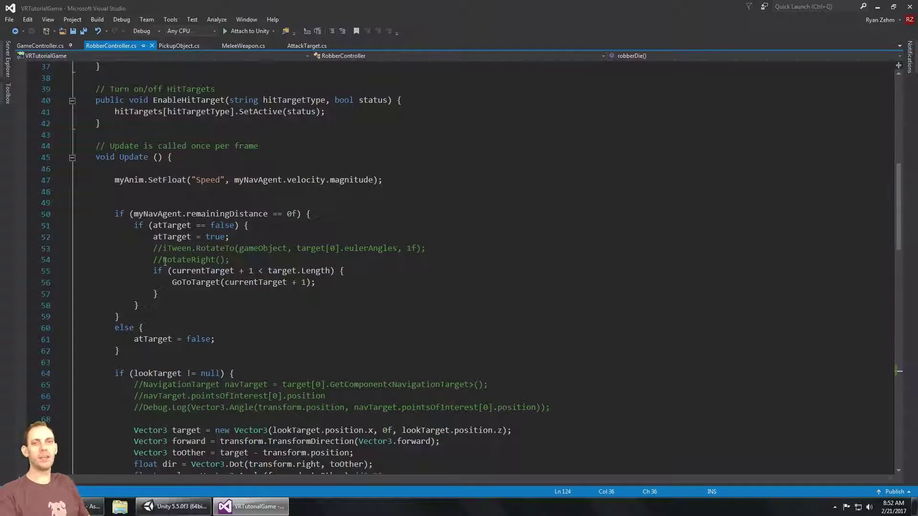
Delete the extra blank line between the Speed SetFloat call and the remainingDistance check in Update.
left_click(163, 203)
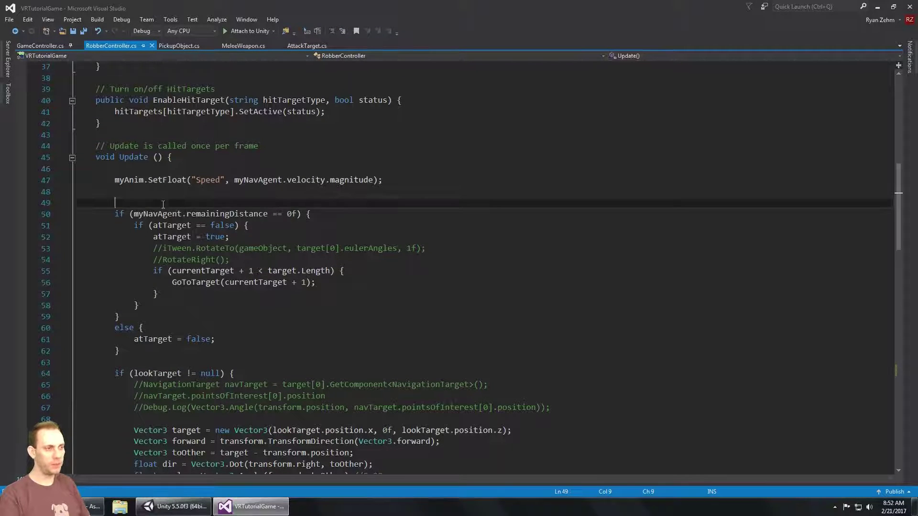
key("Up")
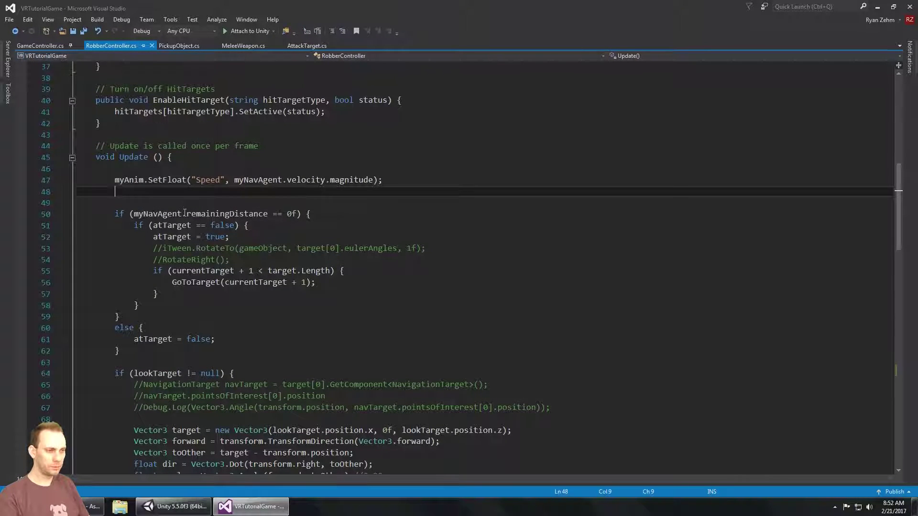
key("Down")
key("Down")
key("Down")
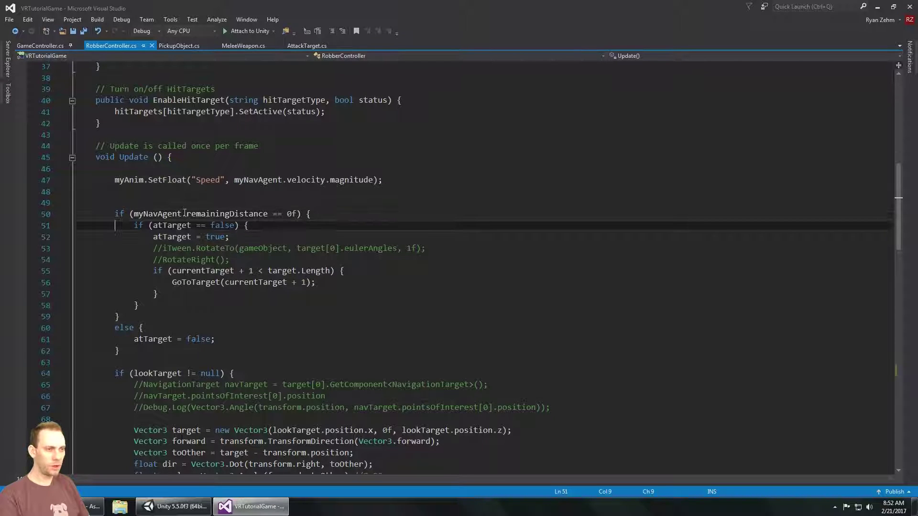
key("Up")
key("Up")
key("Up")
key("Up")
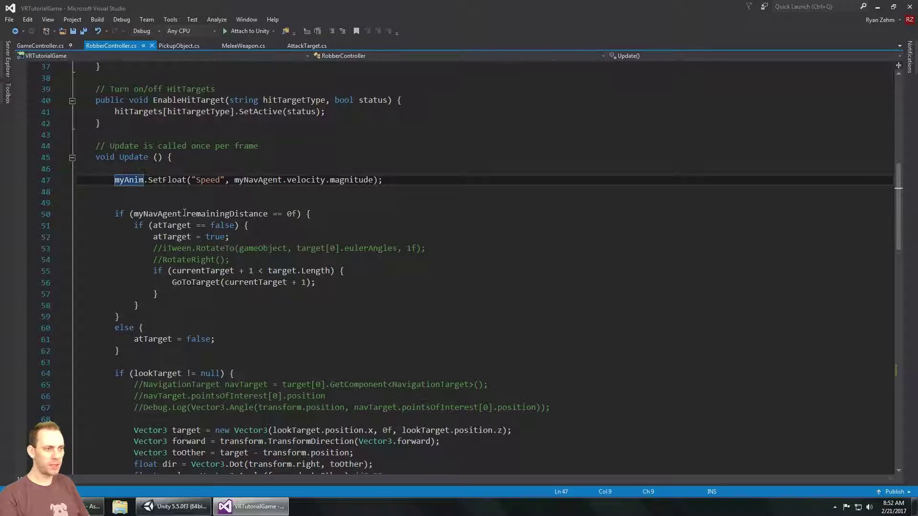
key("Down")
key("Delete")
Examine the rest of the Update method, including the navigation and lookTarget code, and the methods below it.
key("Down")
key("Down")
key("Down")
key("Down")
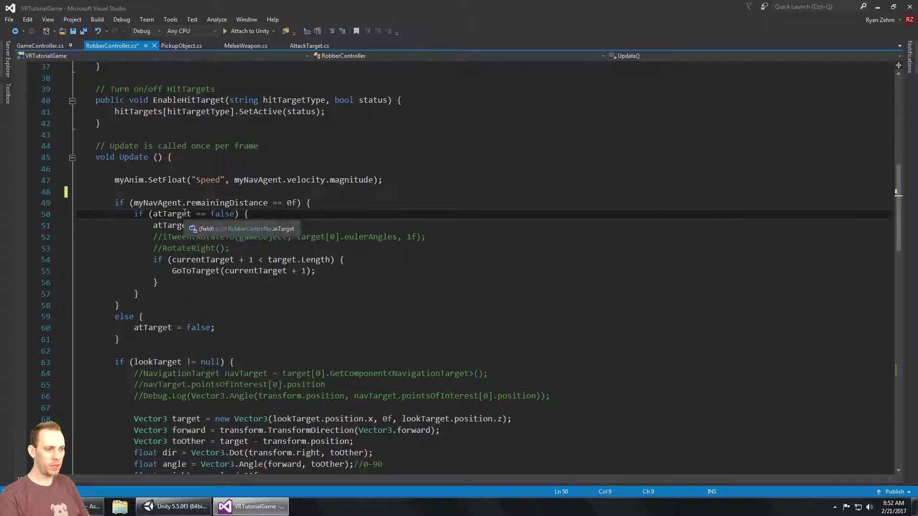
key("Down")
key("Down")
key("Down")
key("Down")
key("Down")
key("Down")
key("Down")
key("Down")
key("Down")
key("Down")
key("Down")
key("Down")
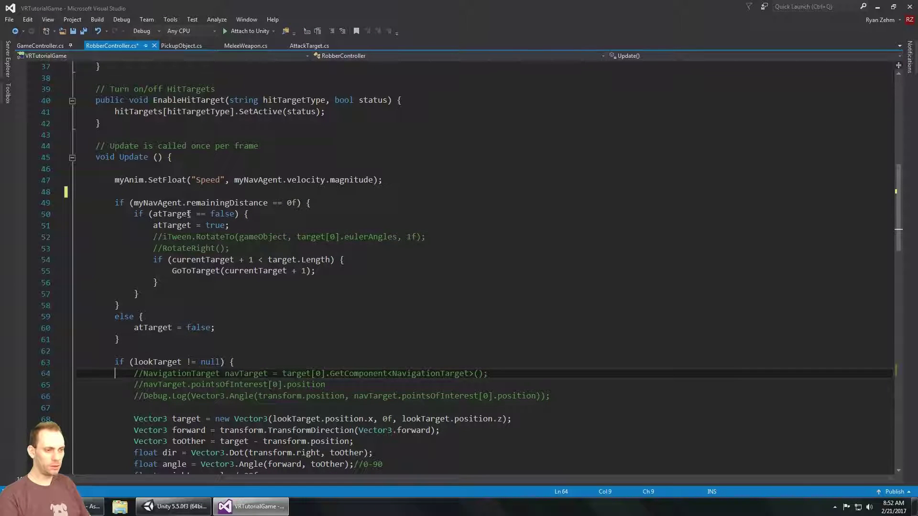
scroll(189, 214, "down", 9)
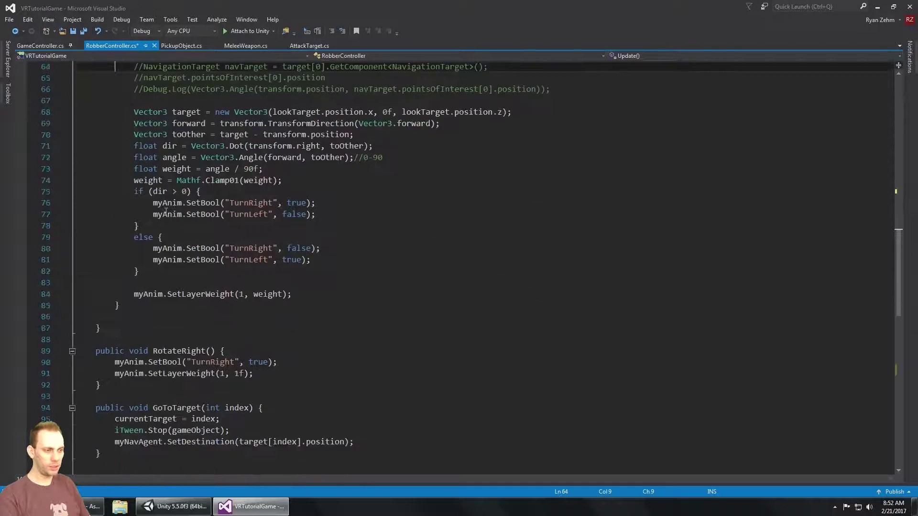
scroll(161, 283, "down", 1)
Declare a private bool named dead below the lookTarget field in RobberController and save the script.
scroll(159, 321, "up", 19)
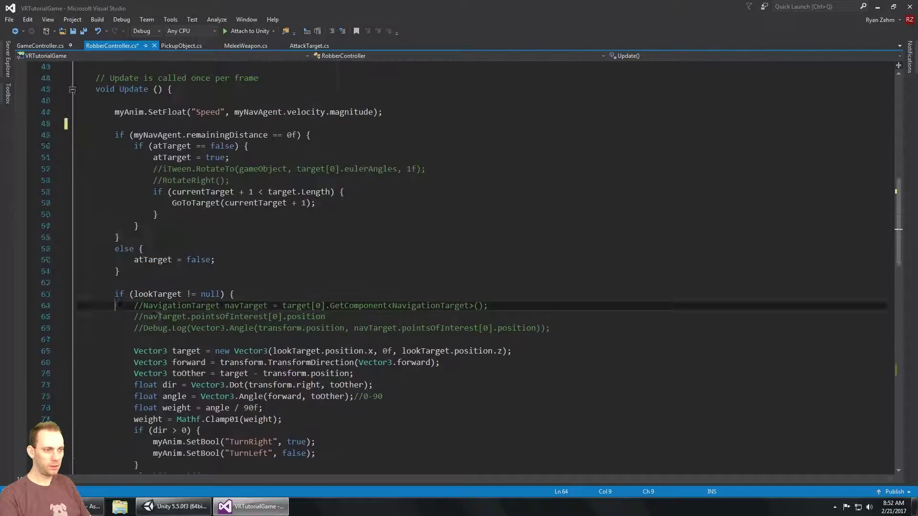
scroll(160, 335, "up", 4)
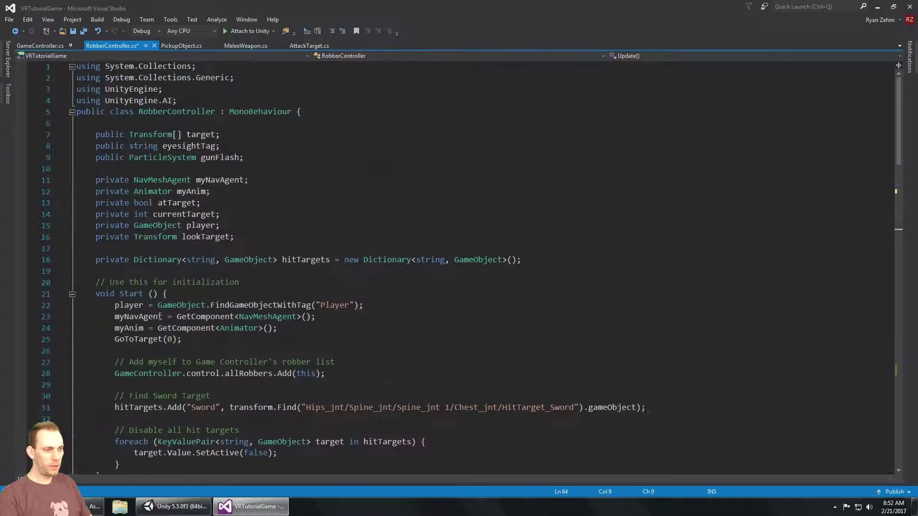
left_click(244, 237)
key("Return")
type("private bool")
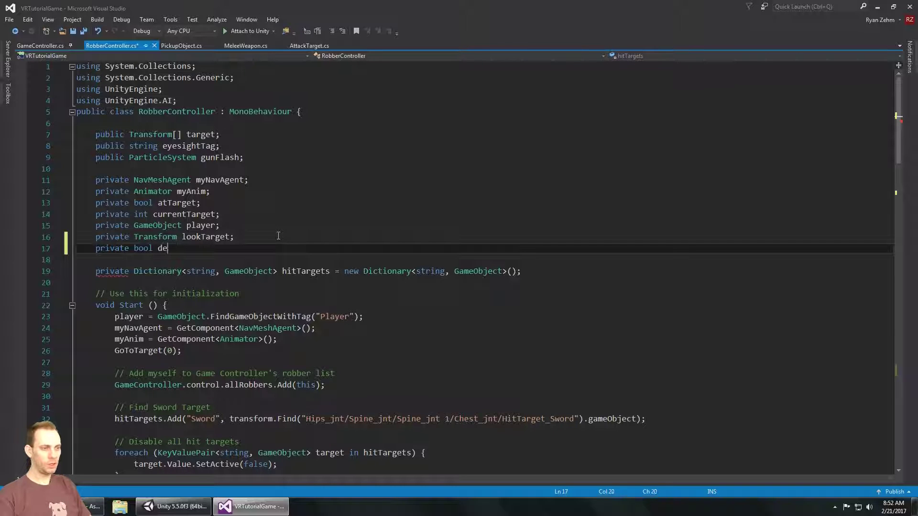
type("dead;")
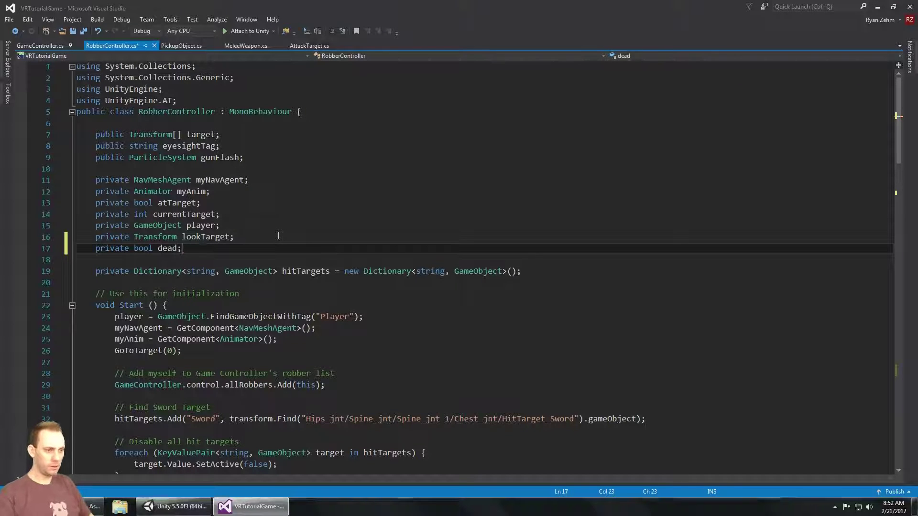
key("ctrl+s")
Add an empty if (dead == true) { } block at the start of the Update method.
left_click(227, 309)
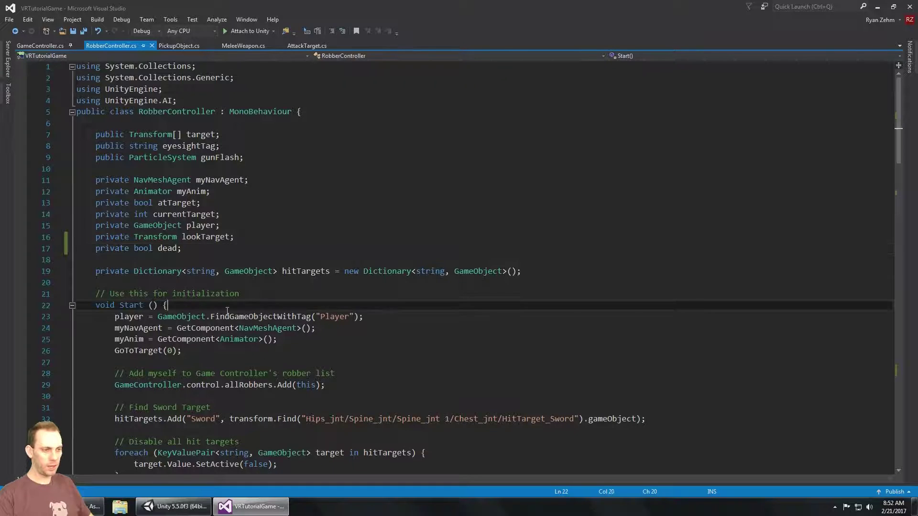
scroll(220, 287, "down", 10)
left_click(206, 236)
key("Return")
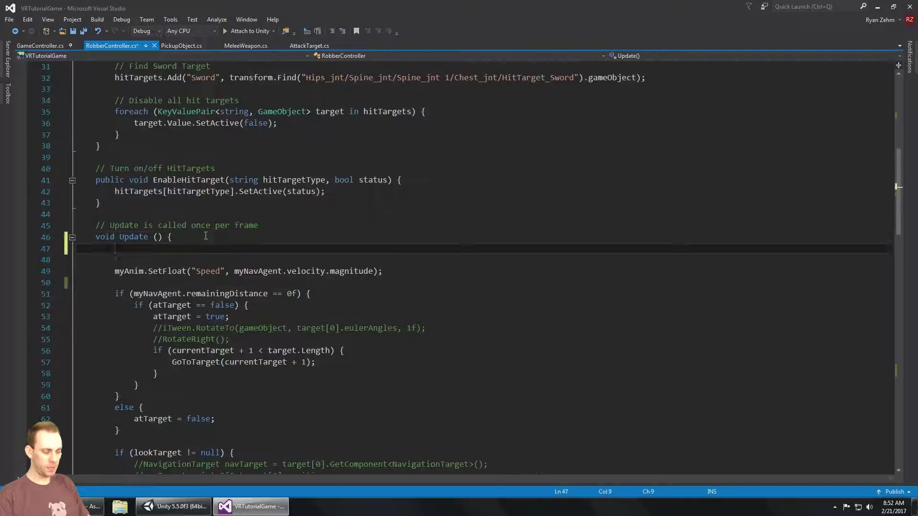
key("Return")
type("if (dead")
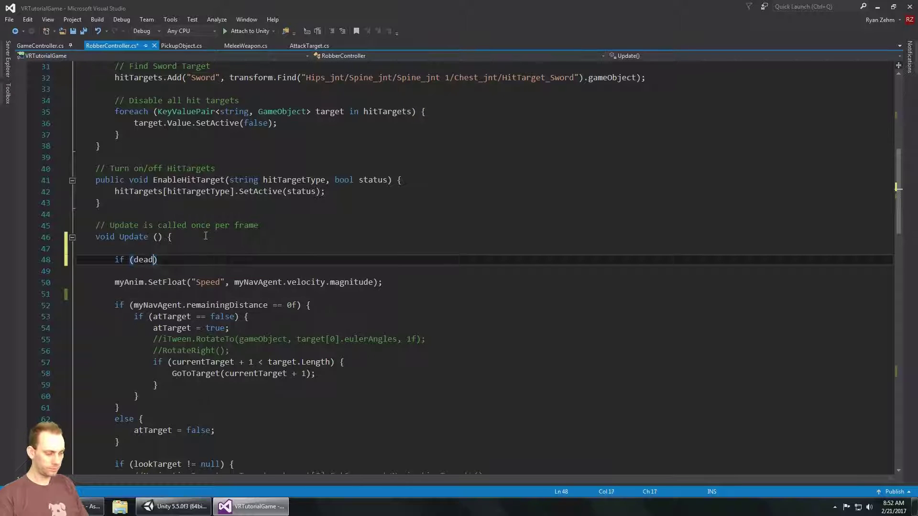
type(" = ")
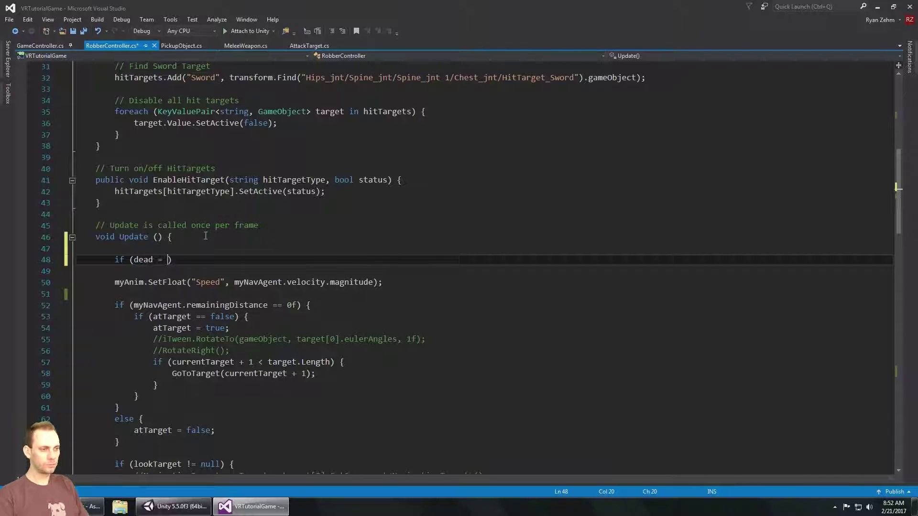
type(" true")
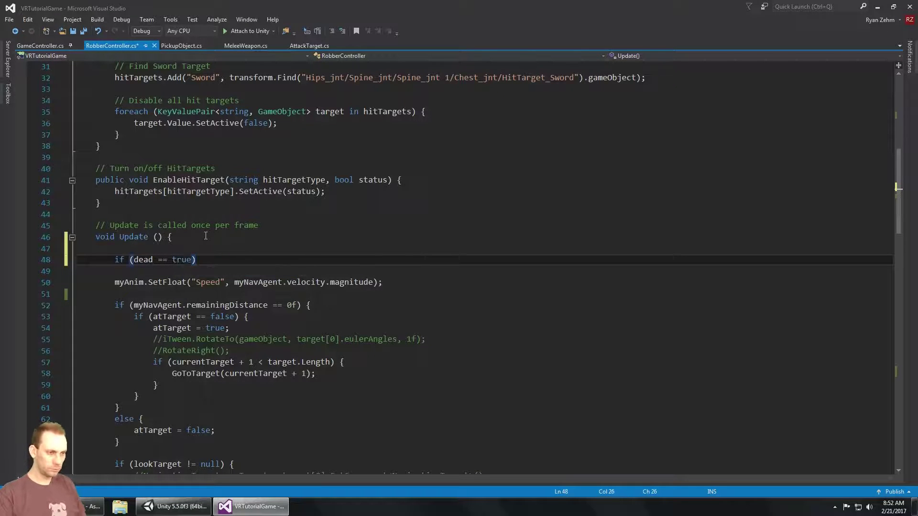
type(" {")
key("Return")
key("Return")
Move all the remaining code of Update, from the Speed SetFloat call through the lookTarget block, inside the if (dead == true) block.
key("Down")
key("Down")
key("shift+Down")
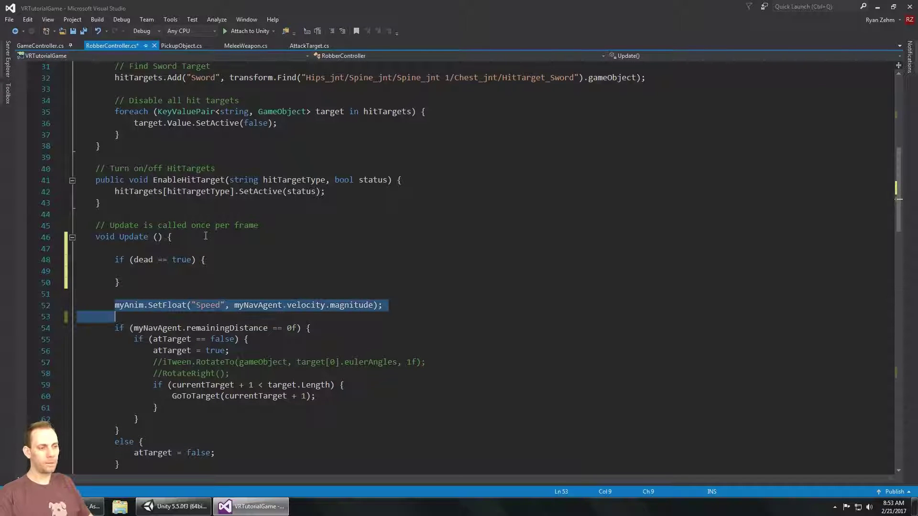
key("shift+Down")
left_click(97, 314)
left_click_drag(113, 306, 216, 265)
left_click(119, 314)
left_click(116, 309)
scroll(230, 266, "down", 14)
key("ctrl+x")
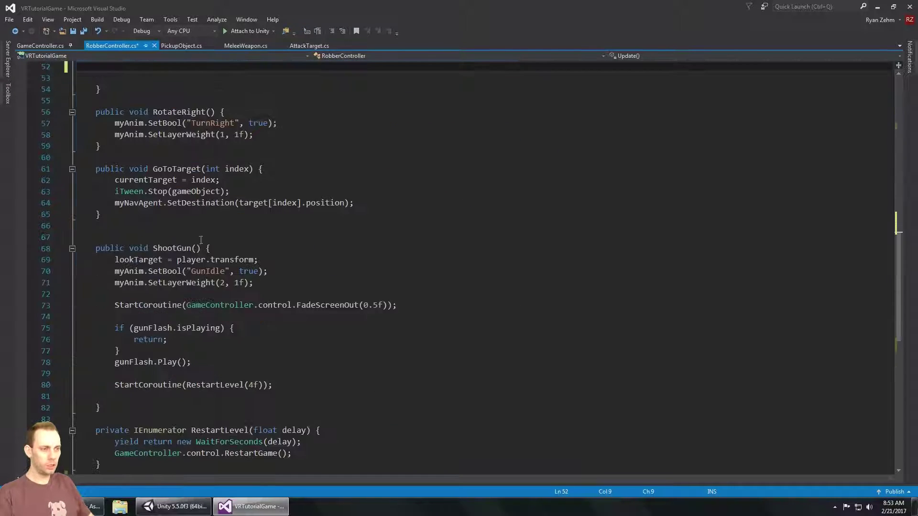
scroll(191, 230, "up", 4)
left_click(153, 167)
key("ctrl+v")
scroll(234, 295, "down", 4)
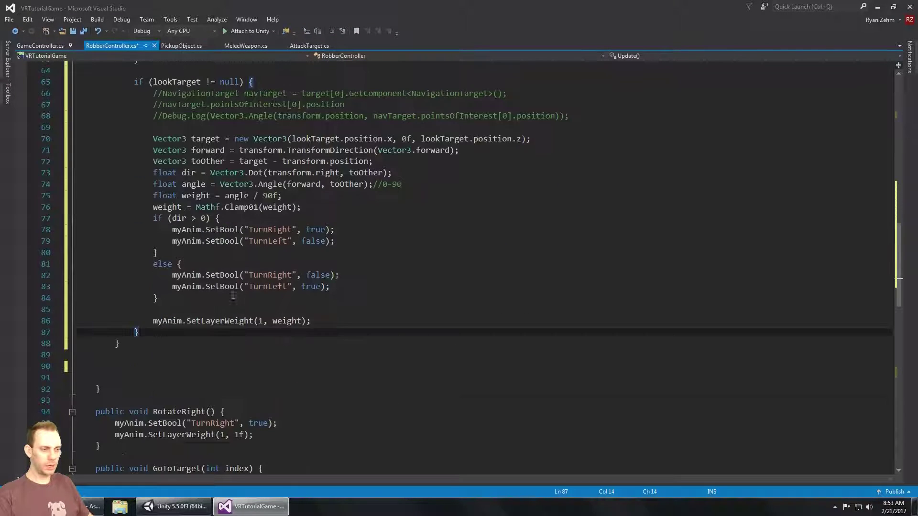
Remove the leftover blank lines before Update's closing brace and save RobberController.cs.
left_click(216, 354)
key("Down")
key("Down")
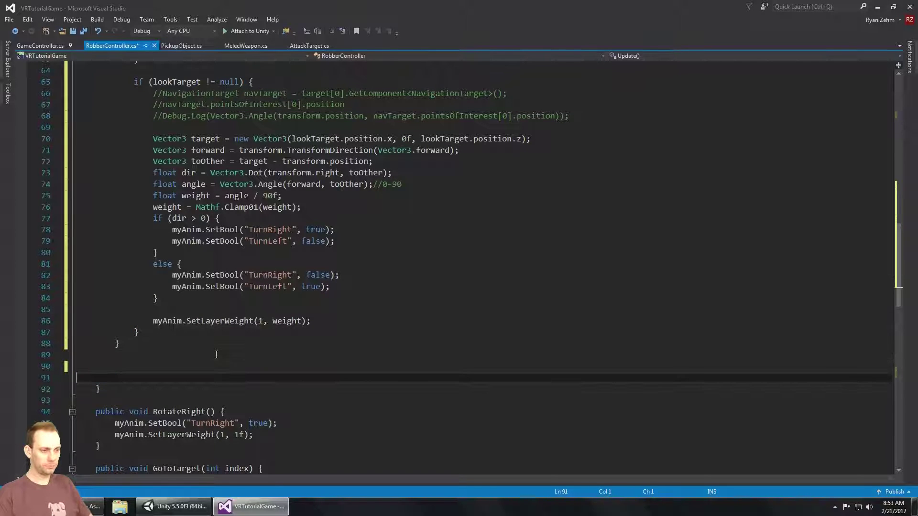
key("BackSpace")
key("Home")
key("BackSpace")
key("BackSpace")
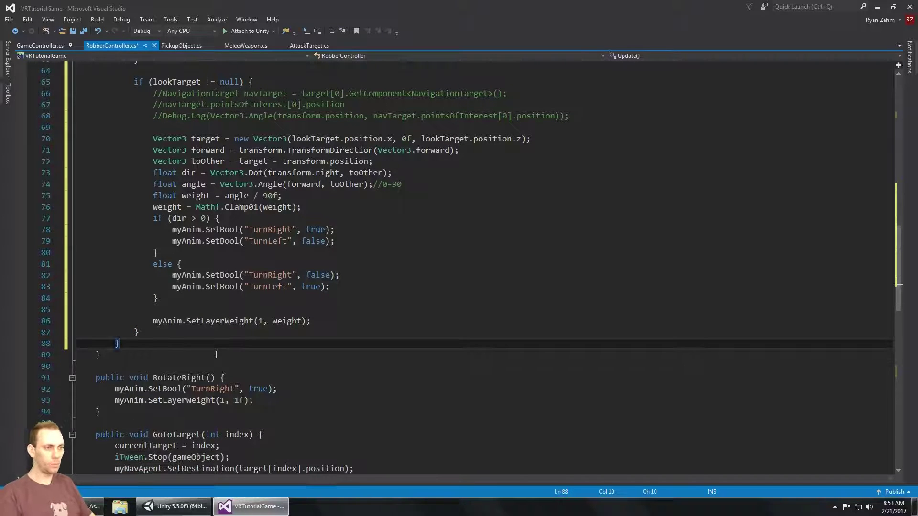
scroll(266, 292, "up", 9)
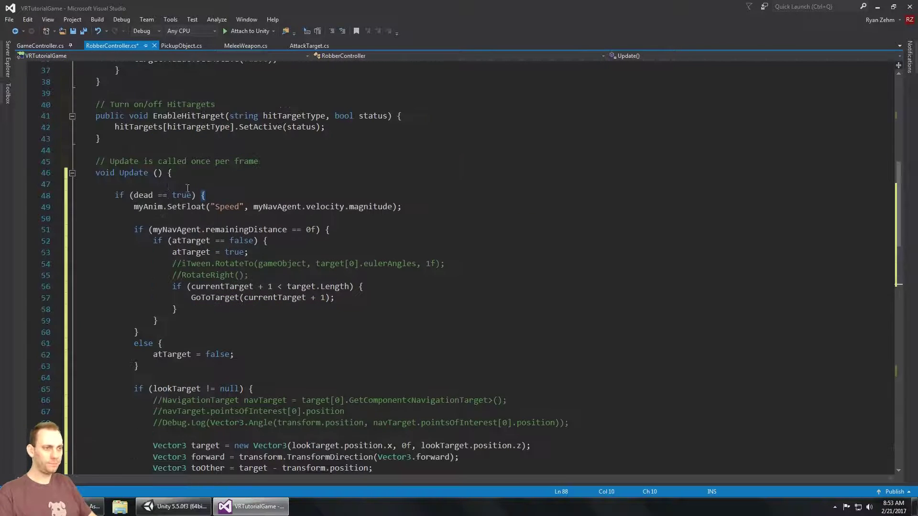
key("ctrl+s")
In AttackTarget.cs, add the commented-out line ///myController.dea below the robberDie call in PlayerAttack and save the script.
scroll(188, 188, "up", 1)
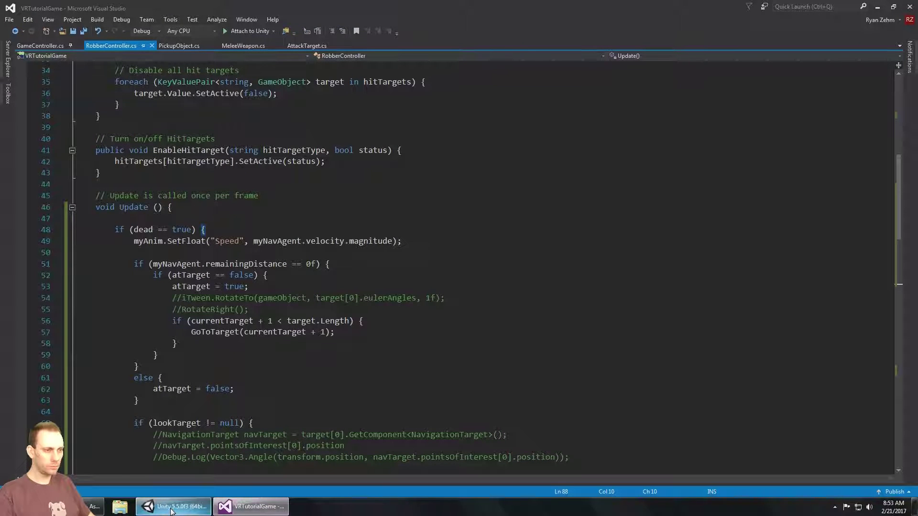
left_click(174, 46)
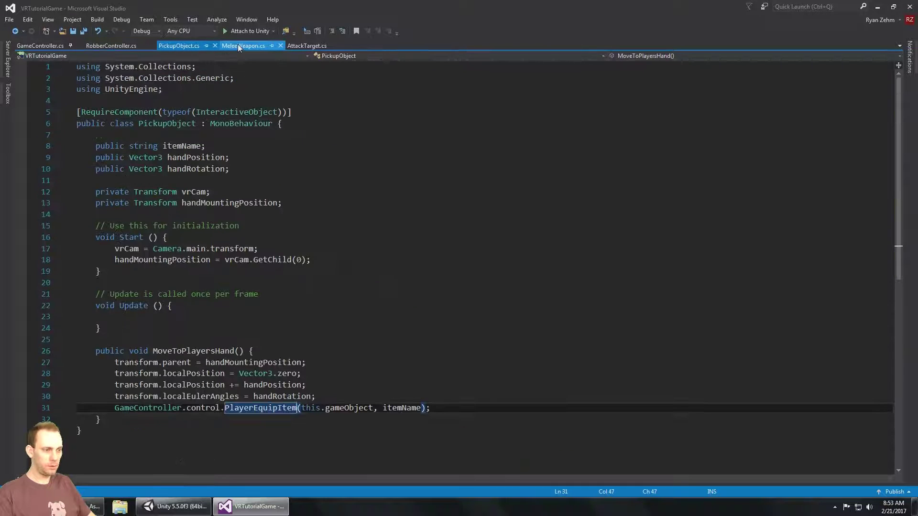
left_click(306, 46)
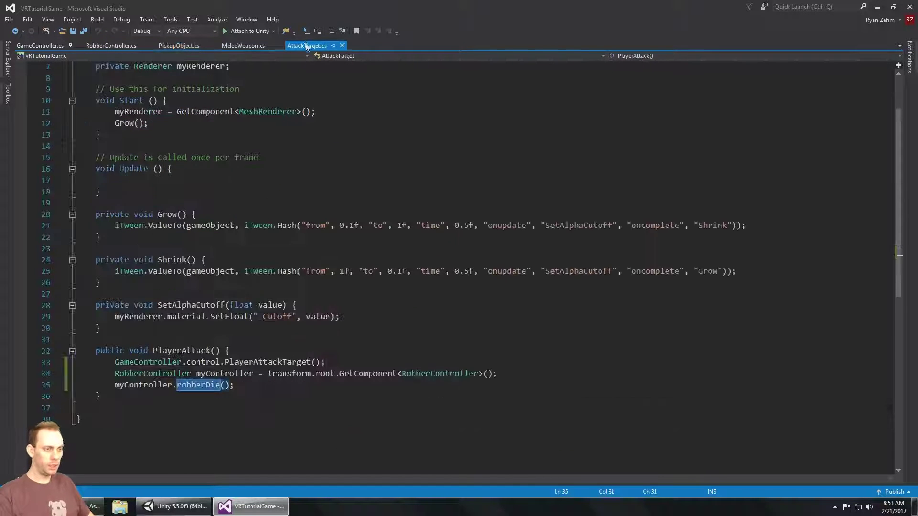
left_click(348, 387)
key("Return")
type("my")
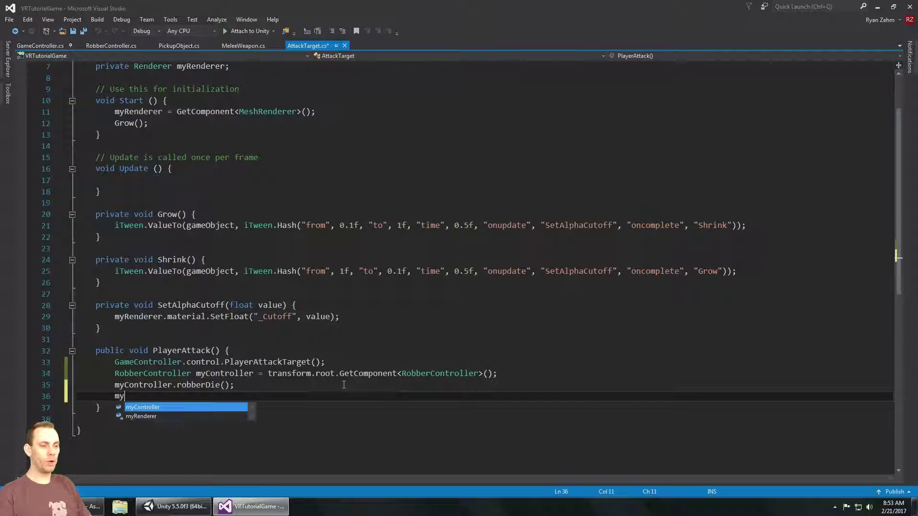
type("Controller.")
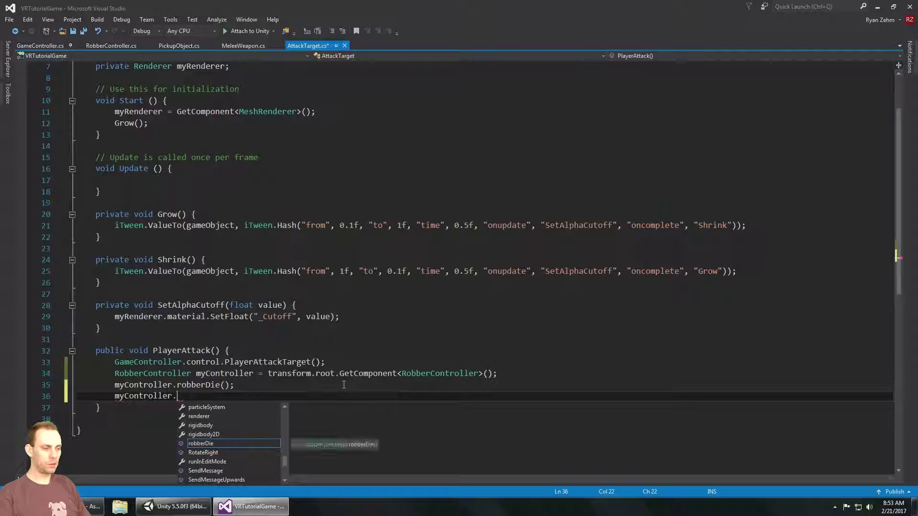
type("dea")
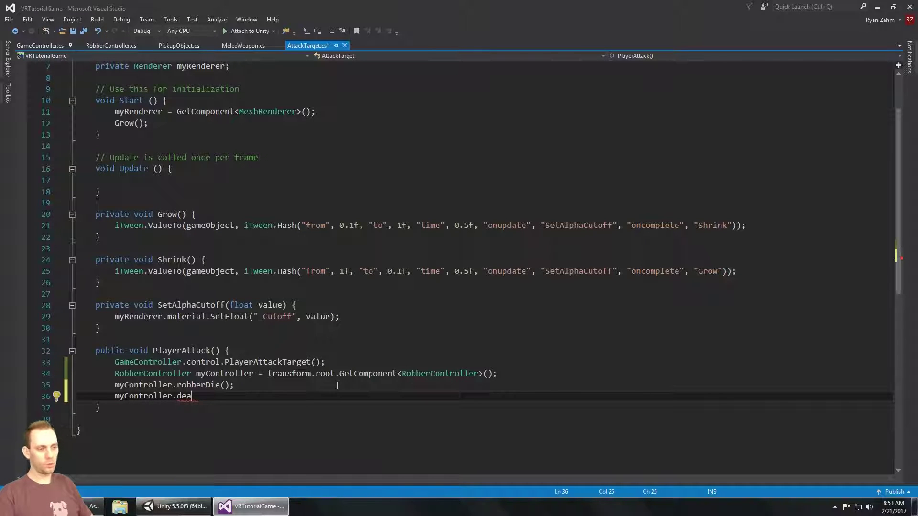
type("///")
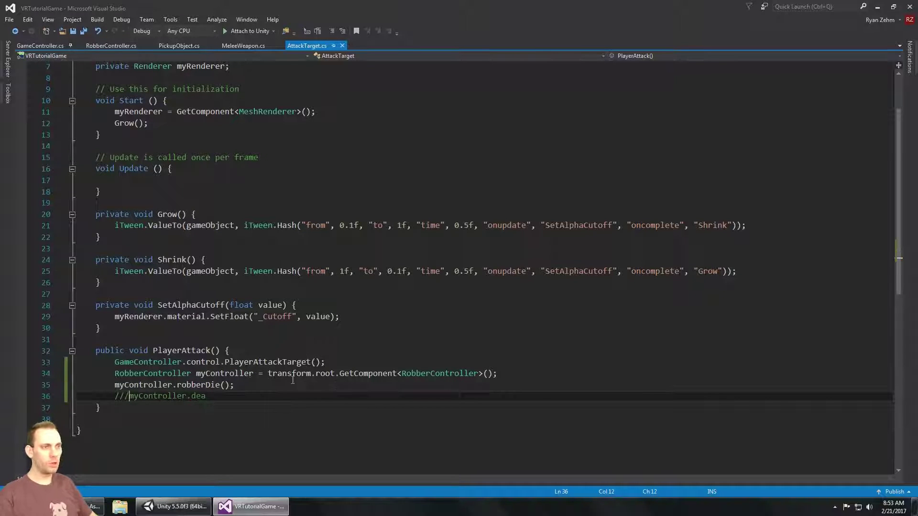
In RobberController.cs, add two blank lines below the SetTrigger("Death") call in the robberDie method.
left_click(111, 46)
left_click(278, 375)
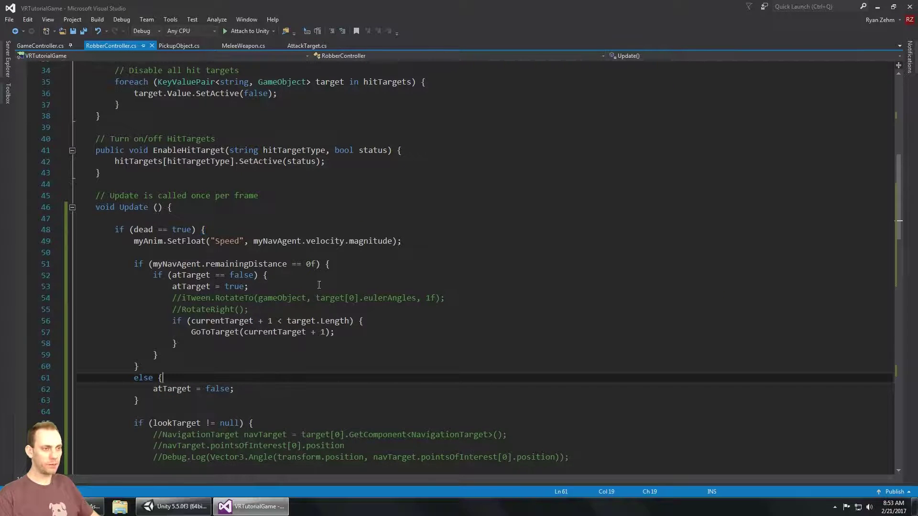
scroll(287, 335, "up", 4)
scroll(326, 276, "down", 17)
scroll(326, 276, "down", 14)
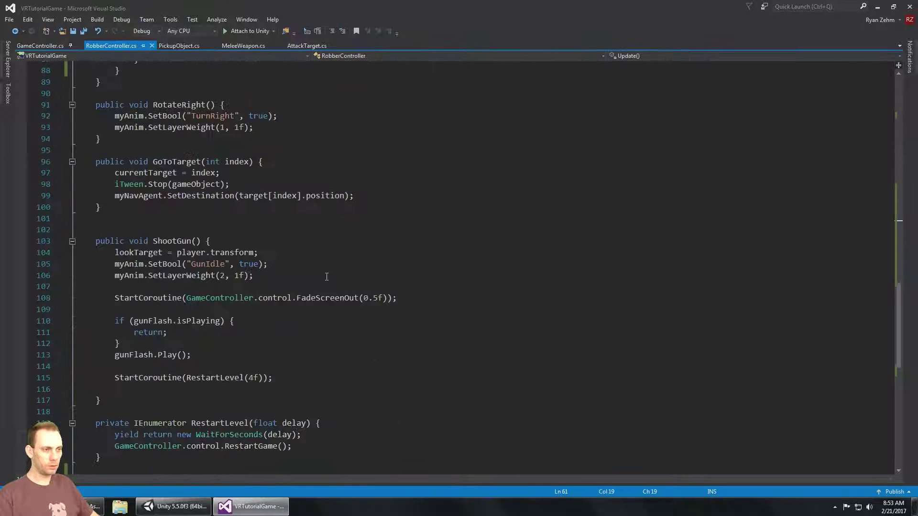
scroll(325, 275, "up", 1)
left_click(305, 228)
left_click(320, 214)
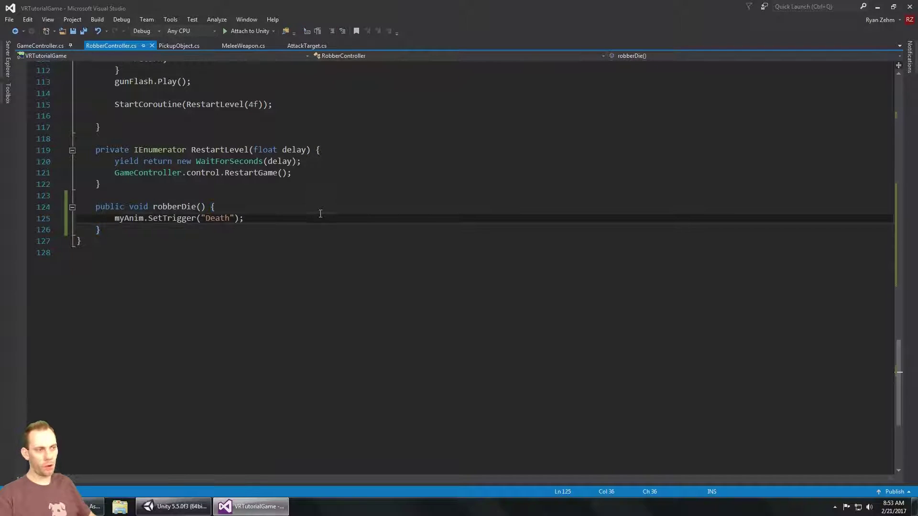
key("Return")
key("Return")
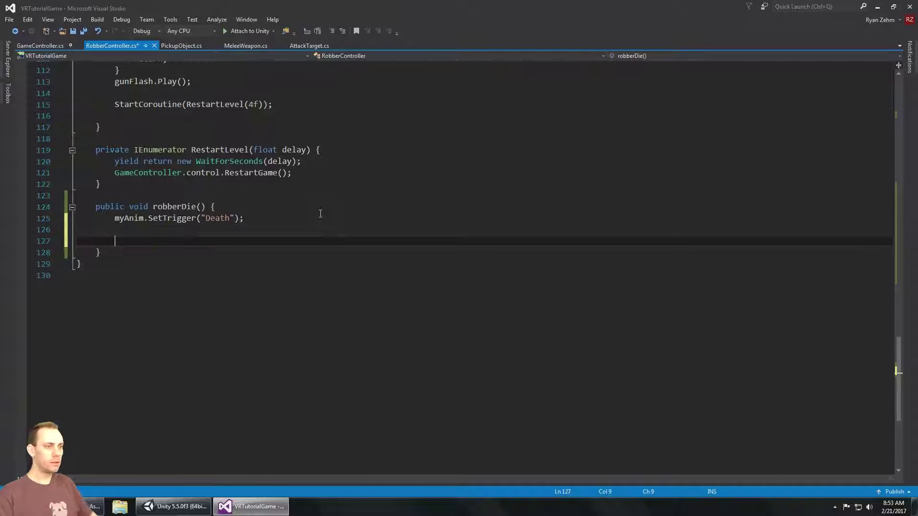
key("Up")
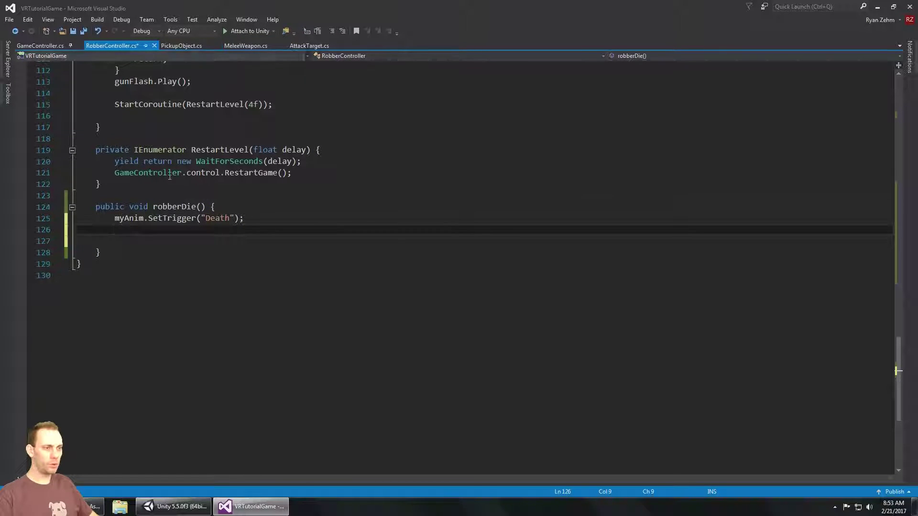
left_click_drag(115, 218, 262, 217)
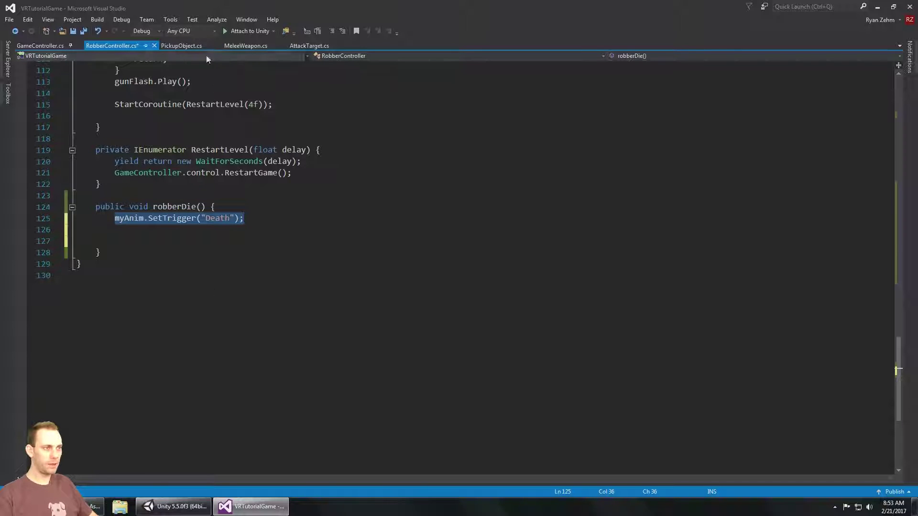
Delete the commented-out ///myController.dea line from the PlayerAttack method in AttackTarget.cs.
left_click(247, 46)
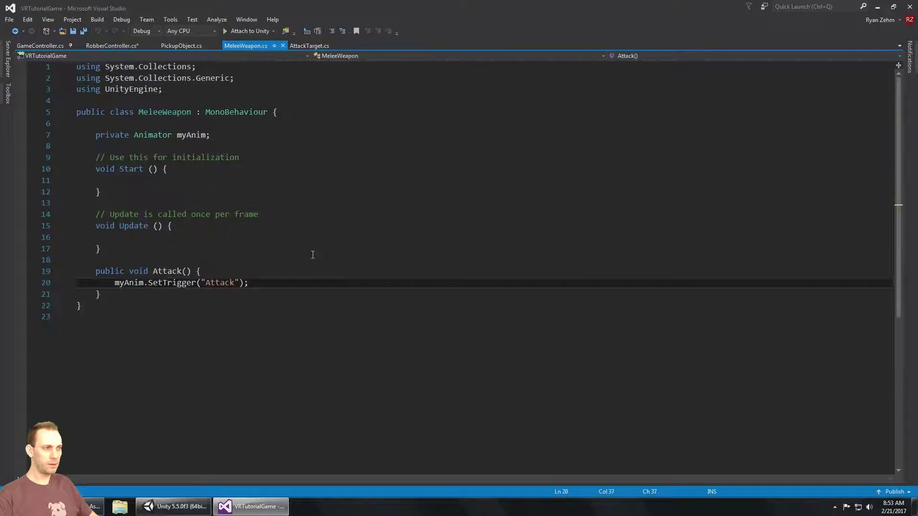
left_click(311, 45)
left_click(297, 383)
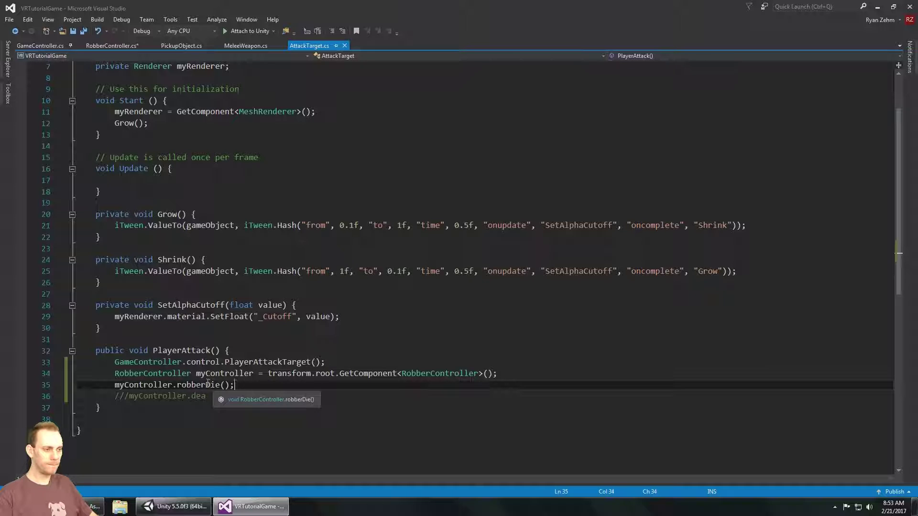
left_click(227, 400)
key("shift+Home")
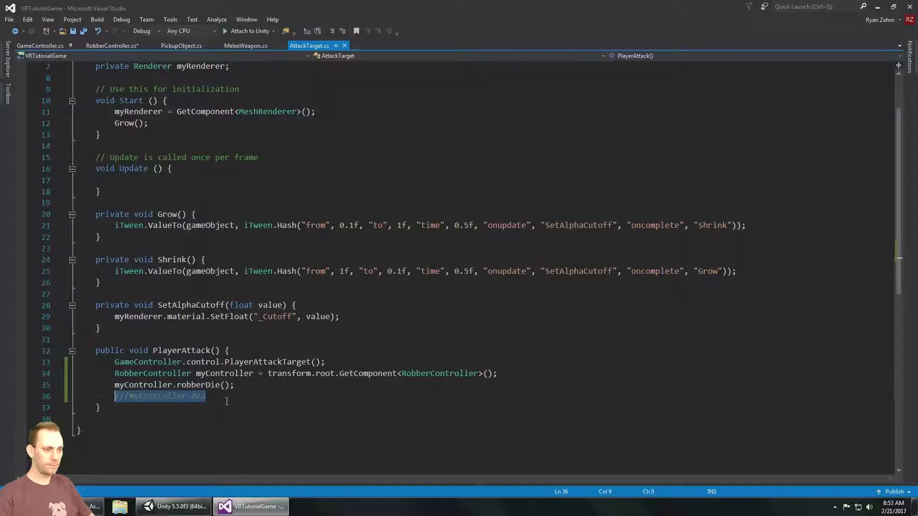
key("BackSpace")
key("shift+Home")
key("BackSpace")
key("BackSpace")
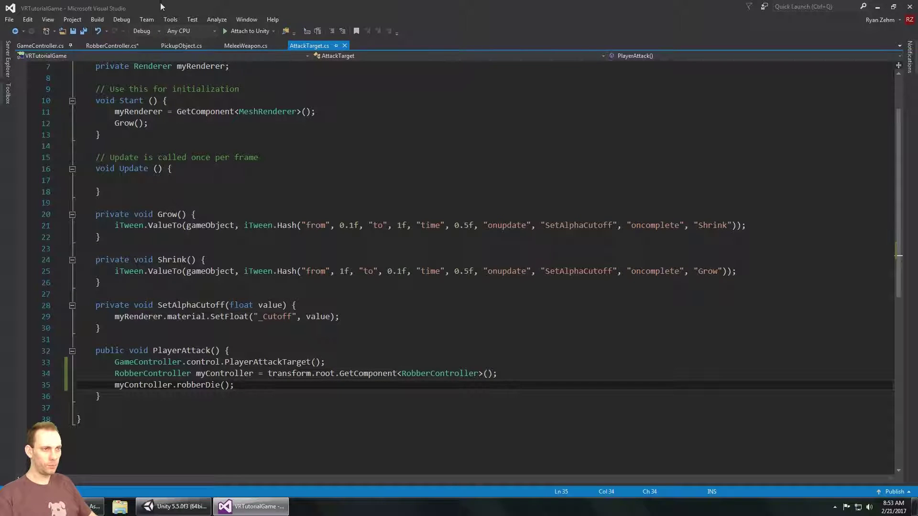
Remove the extra blank line from robberDie in RobberController.cs and save the script.
left_click(112, 46)
left_click(196, 231)
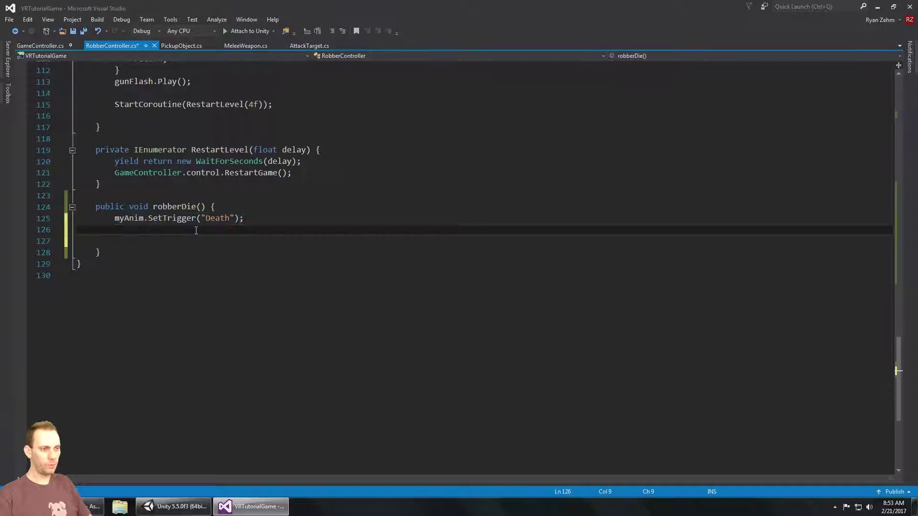
key("Delete")
key("ctrl+s")
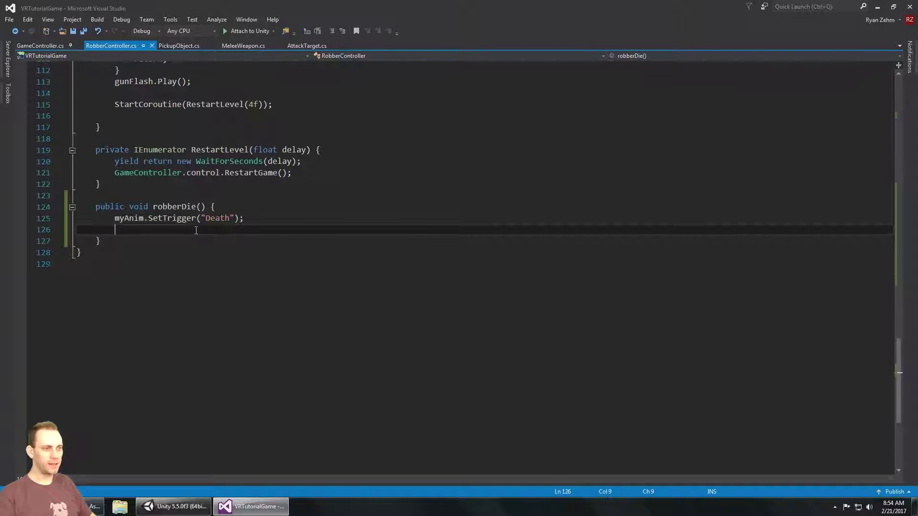
Add the line dead = true; below the SetTrigger("Death") call in robberDie and save the script.
scroll(198, 220, "up", 11)
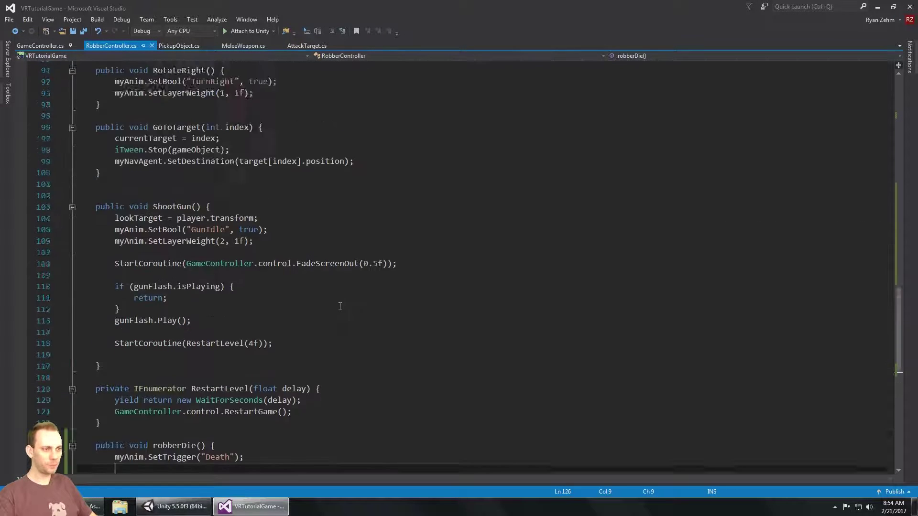
scroll(410, 283, "down", 7)
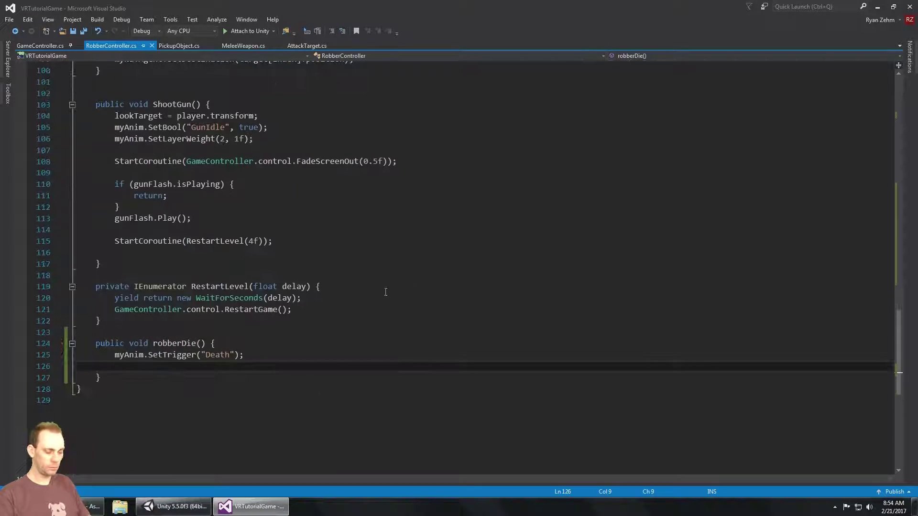
type("dead = t")
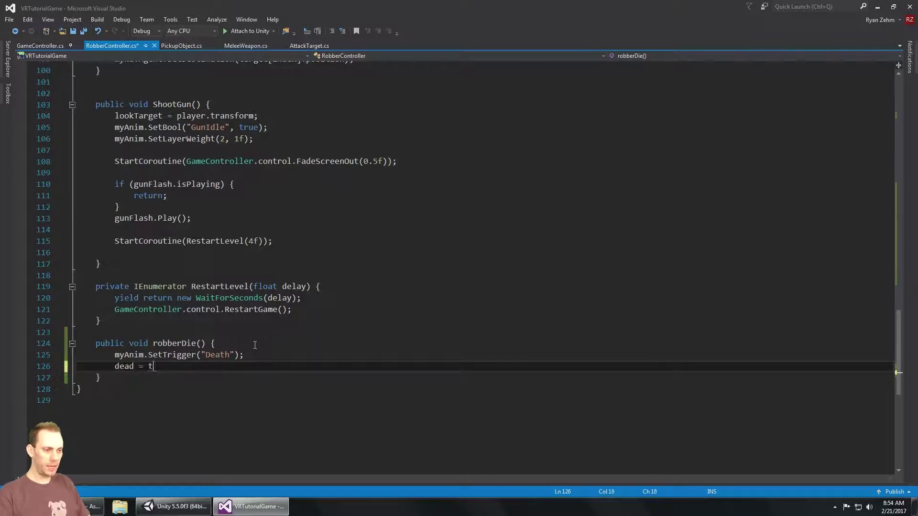
type("rue;")
key("ctrl+s")
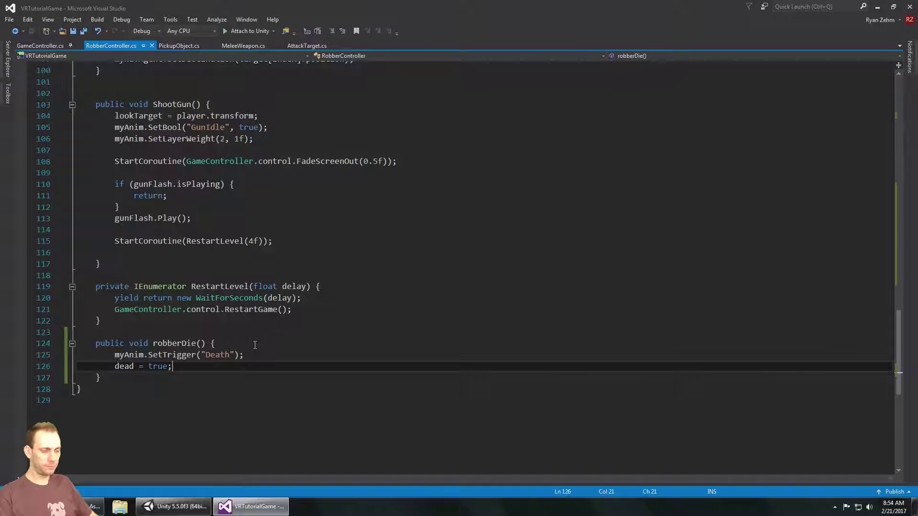
Switch to Unity, play-test the game with the sword against the robber, and stop playback.
left_click(175, 506)
left_click(246, 506)
left_click(195, 507)
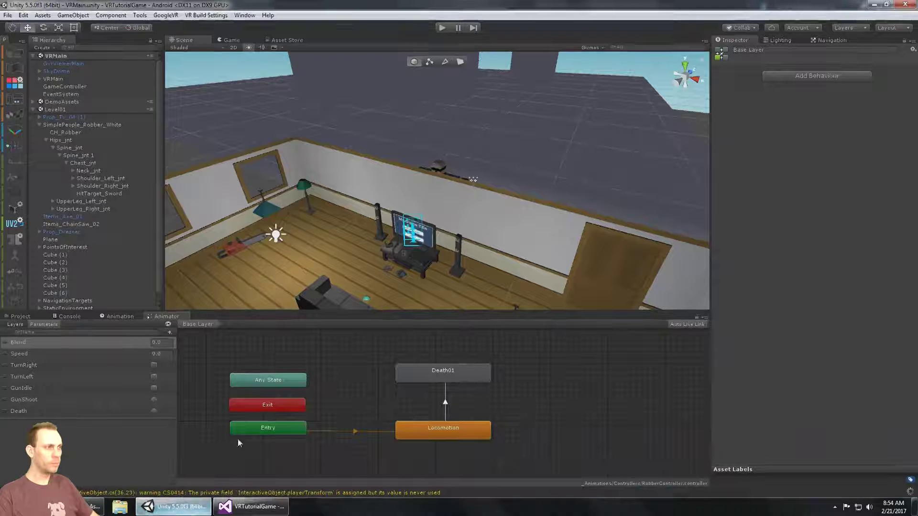
left_click(442, 27)
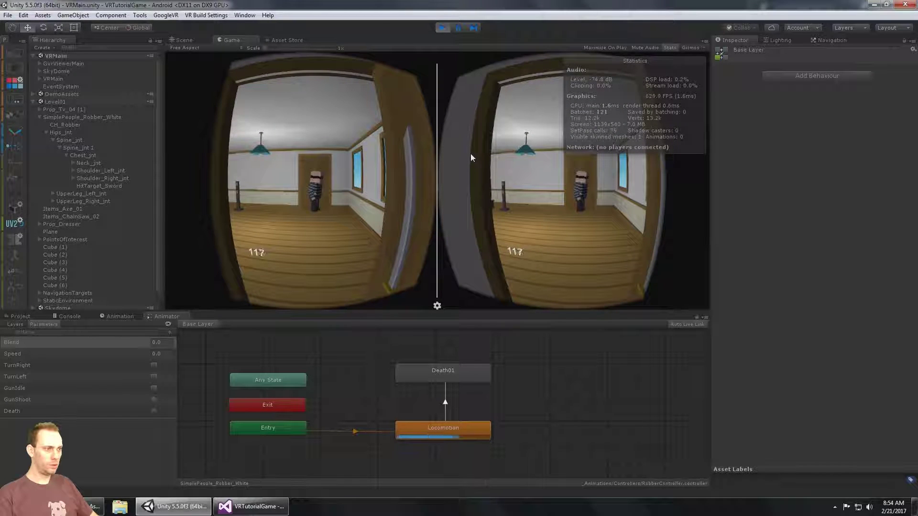
key("alt")
left_click(443, 28)
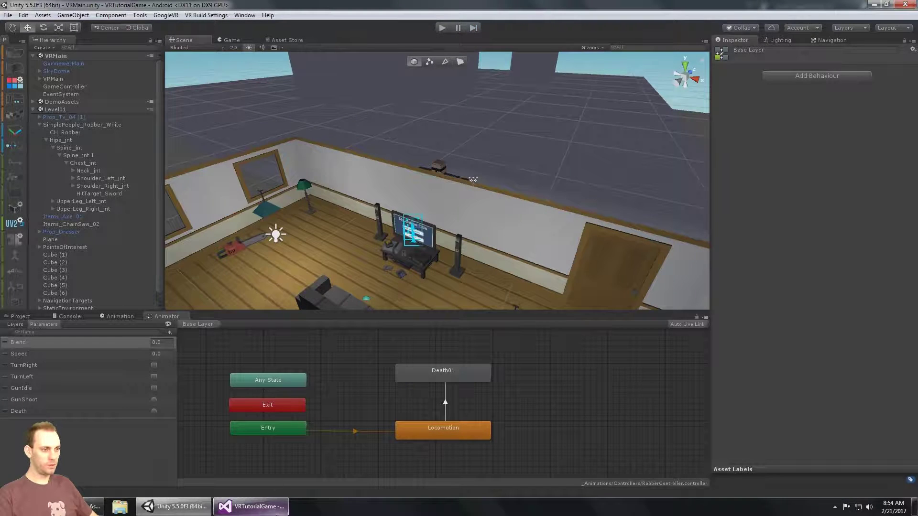
Back in Visual Studio, change the if condition in RobberController's Update method to dead == false and save the script.
left_click(251, 506)
scroll(330, 262, "up", 4)
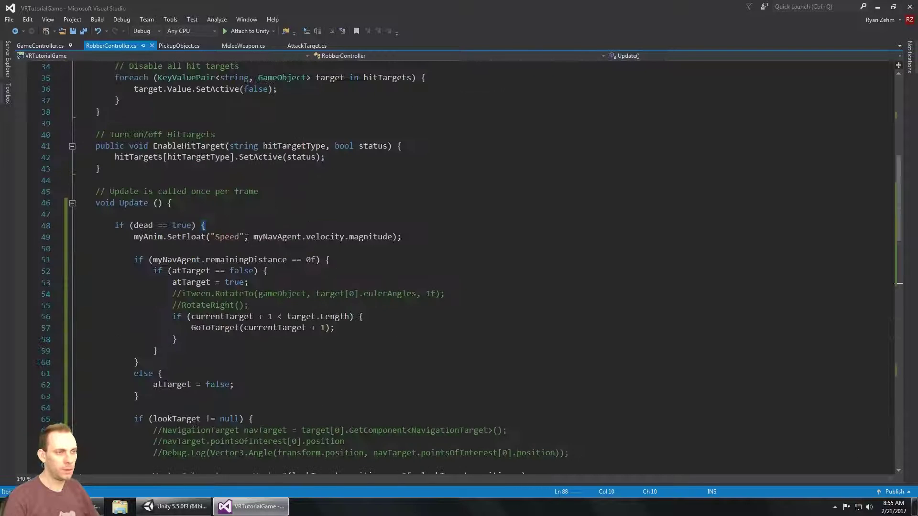
scroll(247, 241, "down", 2)
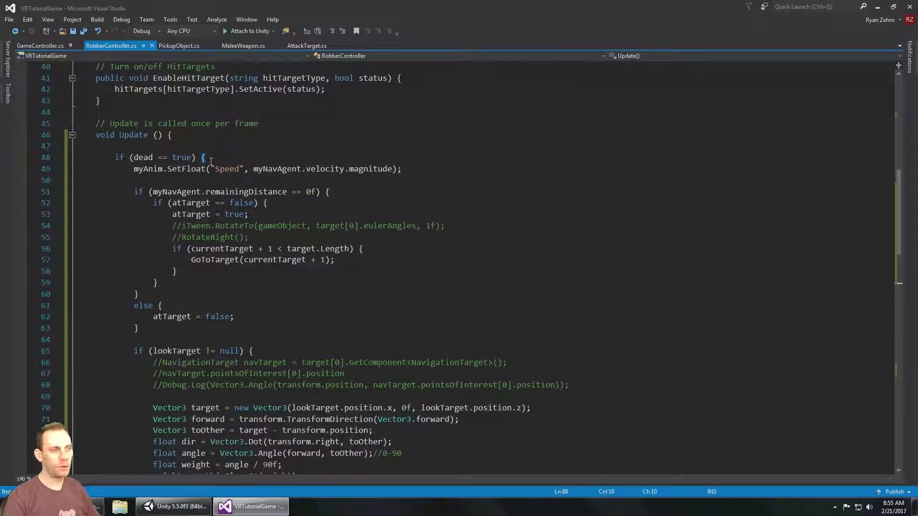
double_click(182, 157)
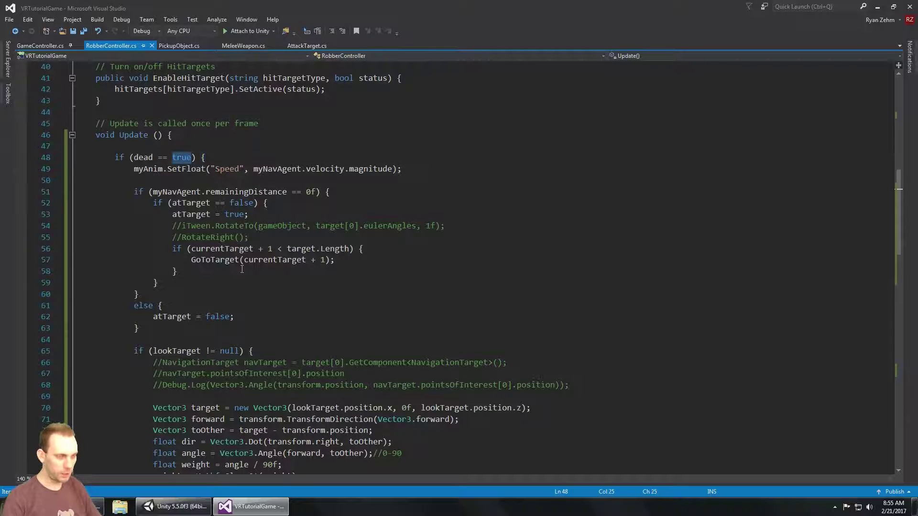
type("false")
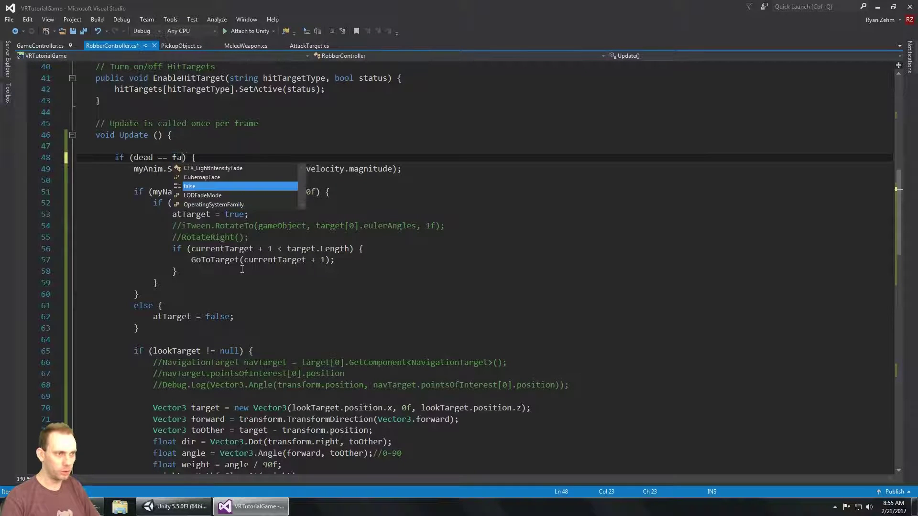
key("ctrl+s")
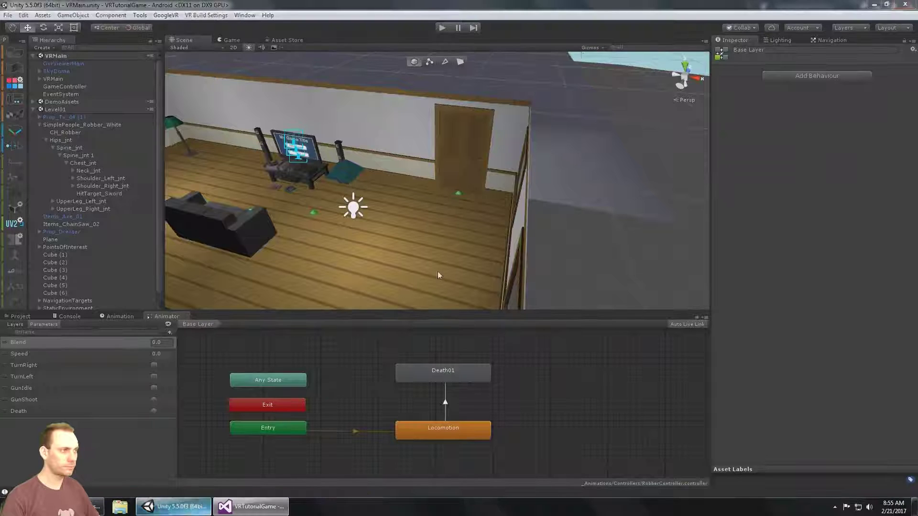
Switch to Unity, run the game, and check the robber's movement in the Scene view before returning to the Game view.
left_click(177, 506)
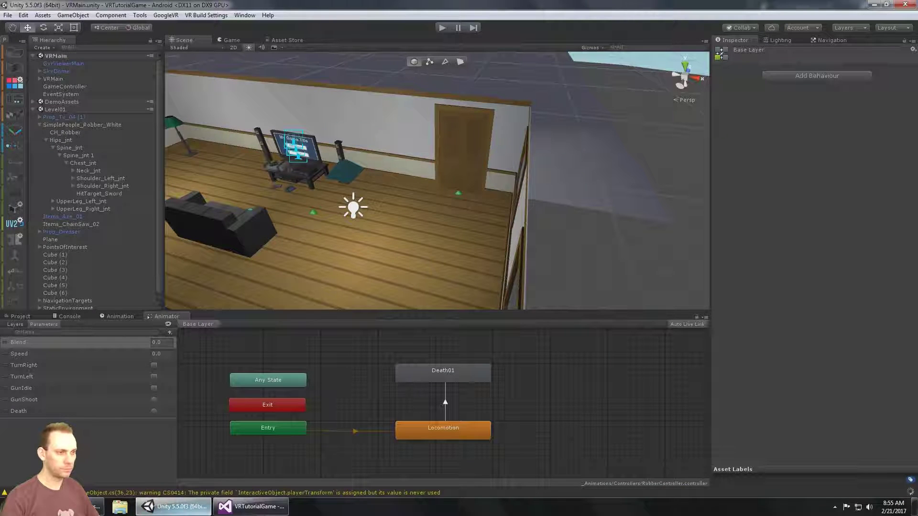
left_click(174, 511)
left_click(175, 510)
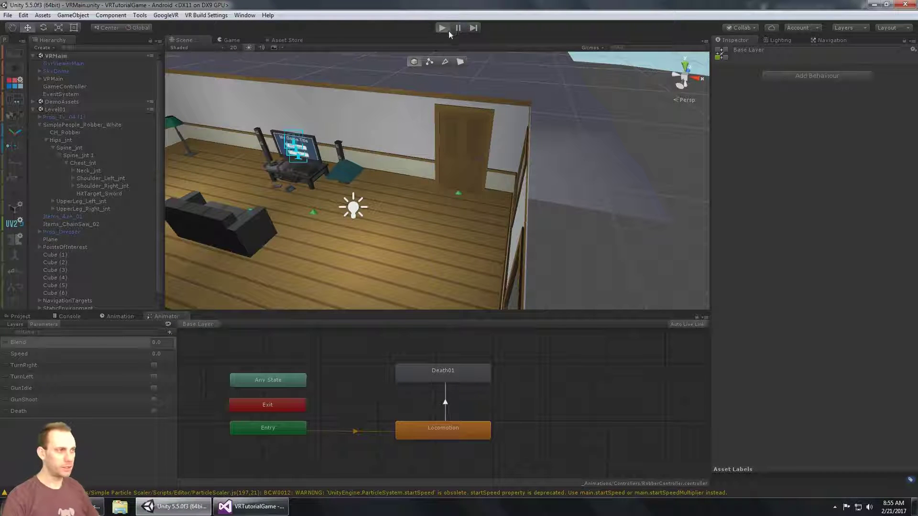
left_click(448, 29)
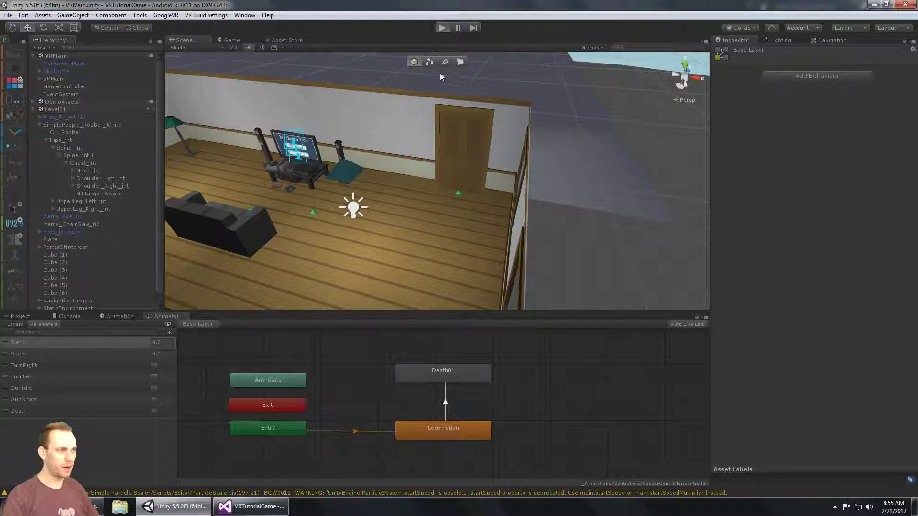
left_click(183, 39)
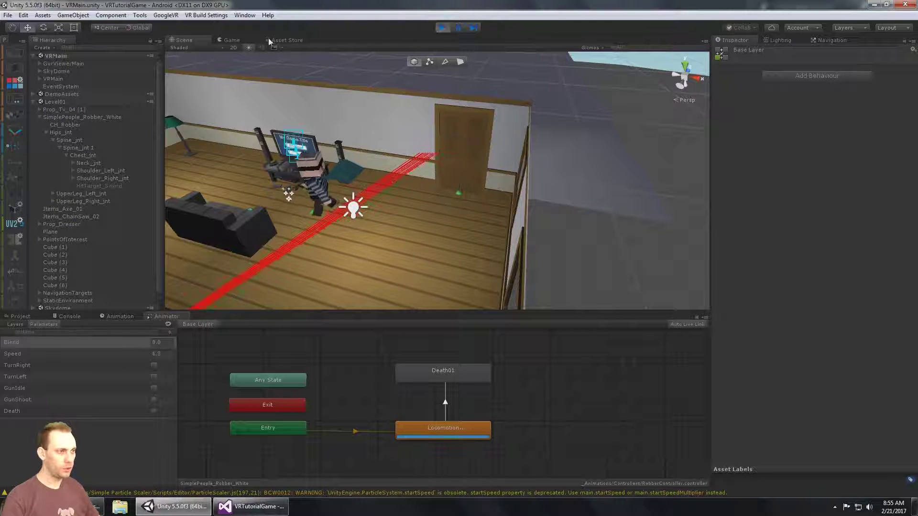
left_click(232, 40)
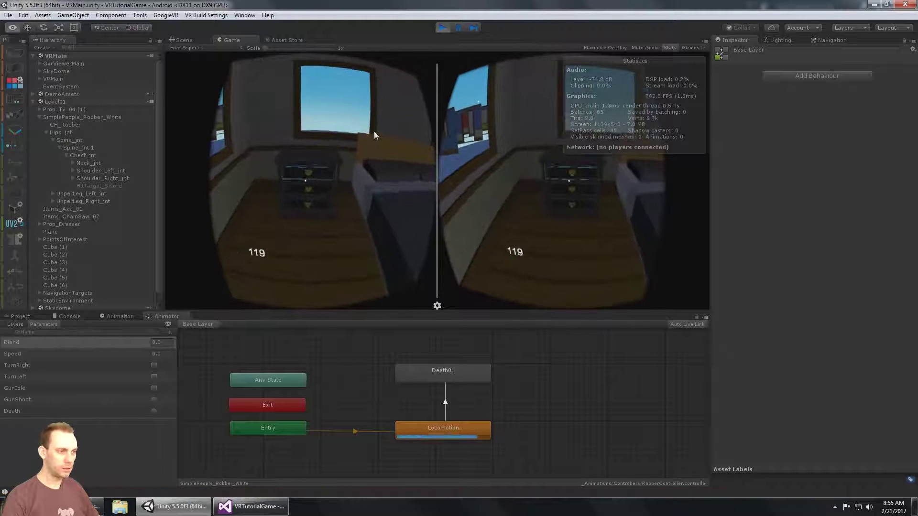
Take the sword from the dresser drawer, attack the robber to test his death animation, and stop the game.
left_click(374, 131, "alt")
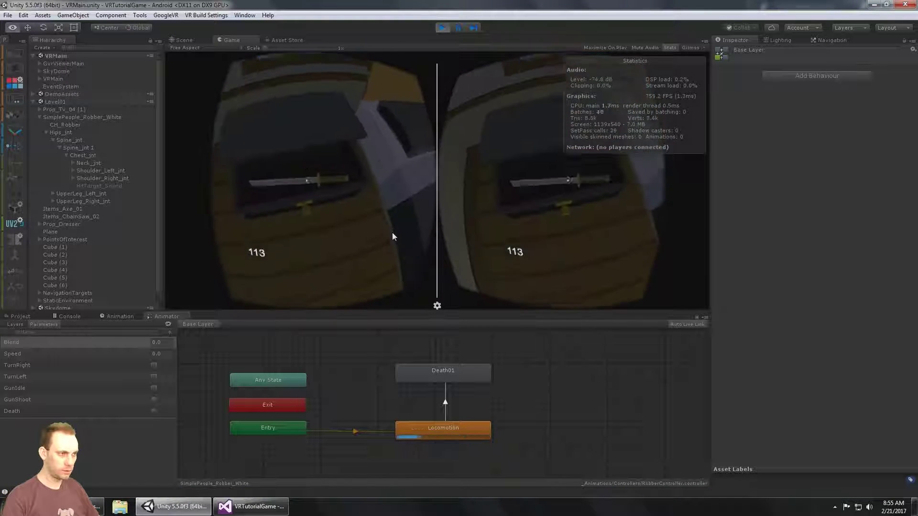
left_click(393, 231, "alt")
left_click(641, 74)
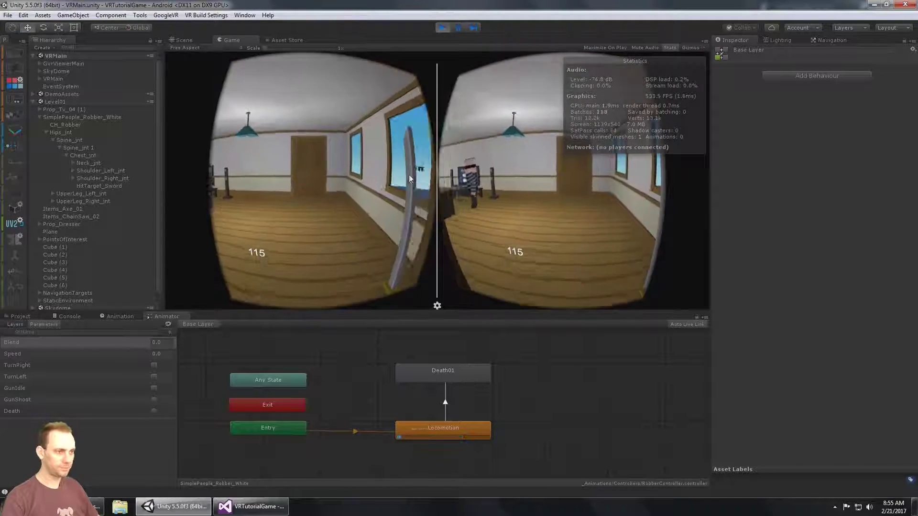
key("alt")
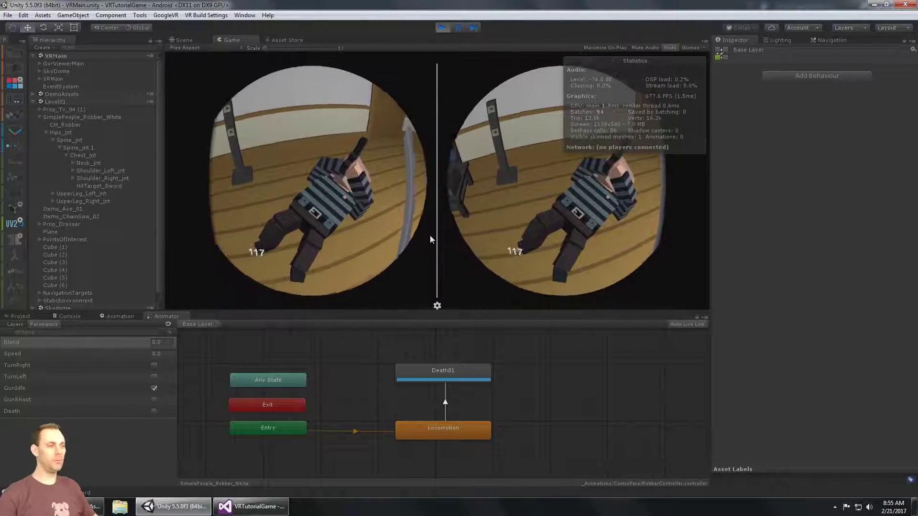
left_click(443, 28)
key("alt+Tab")
left_click(186, 508)
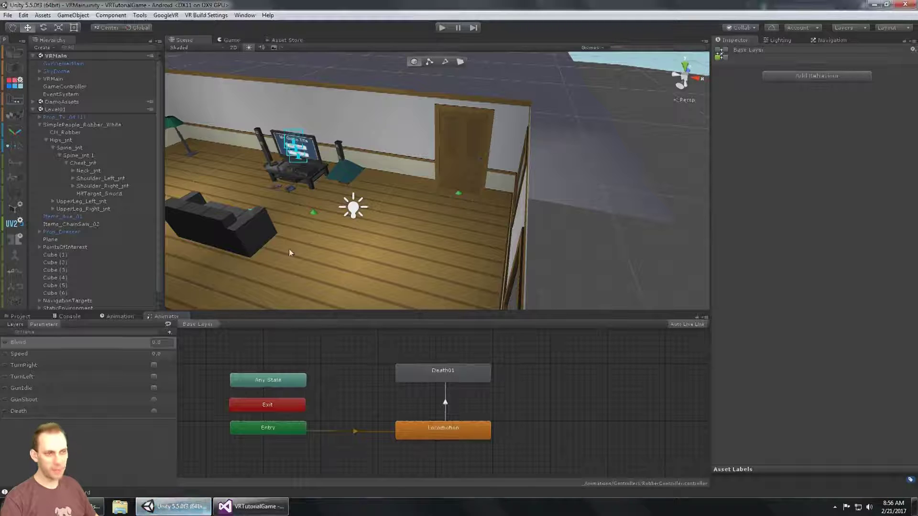
Locate the collision_robber_eyesight object nested under the robber's Neck_jnt, Head_jnt and EyePosition, and frame it in the scene.
left_click(107, 171)
left_click(114, 193)
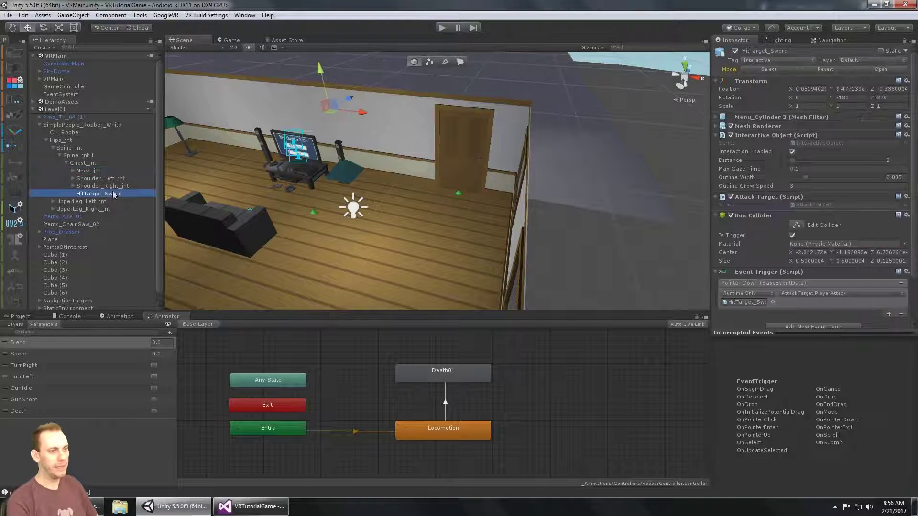
left_click(115, 185)
left_click(119, 173)
key("Right")
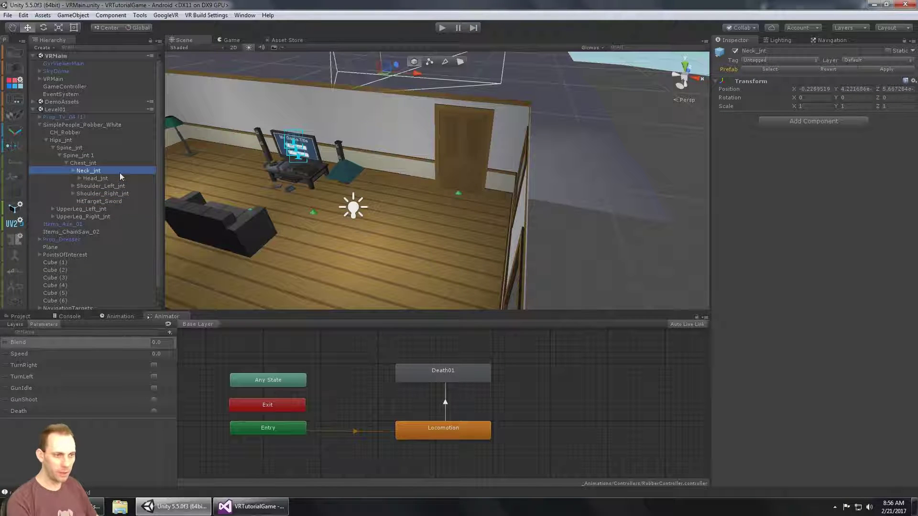
key("Down")
key("Right")
key("Down")
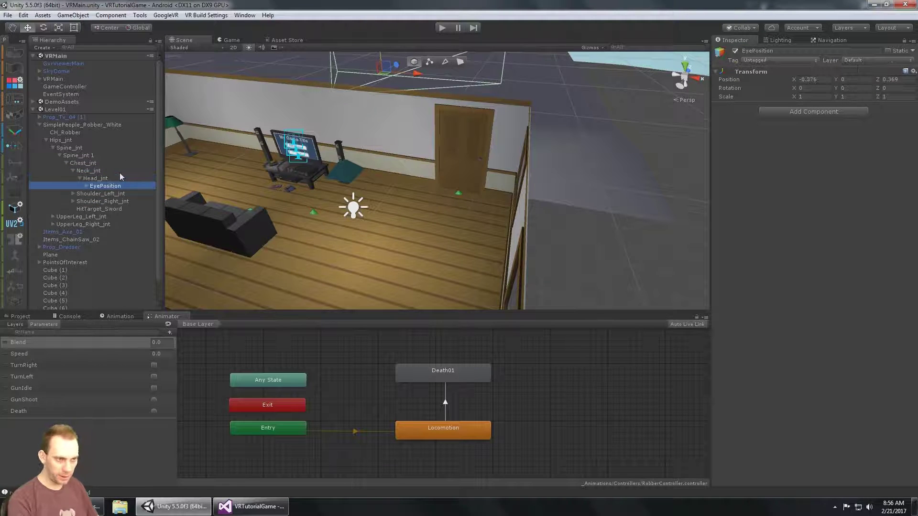
key("Right")
key("Down")
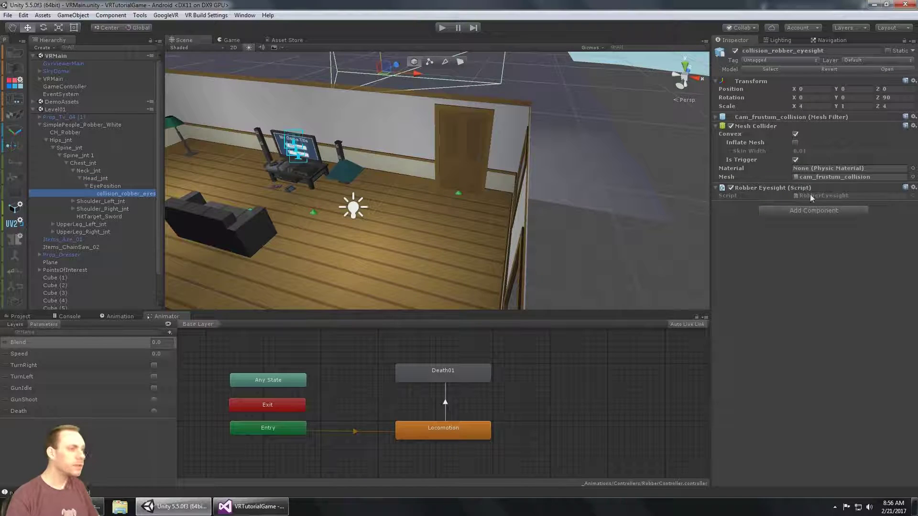
key("f")
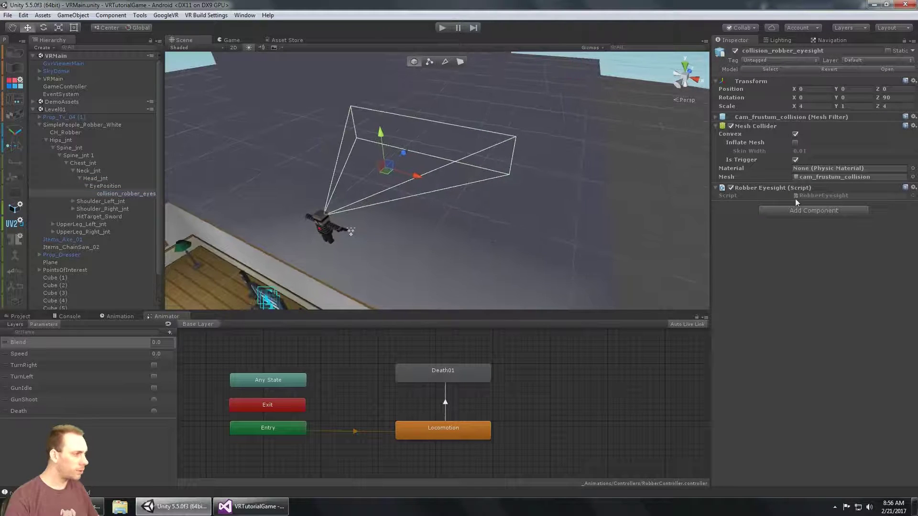
Open the RobberEyesight script in Visual Studio and review how its OnTriggerStay method makes the robber shoot the player.
double_click(795, 196)
scroll(428, 195, "down", 8)
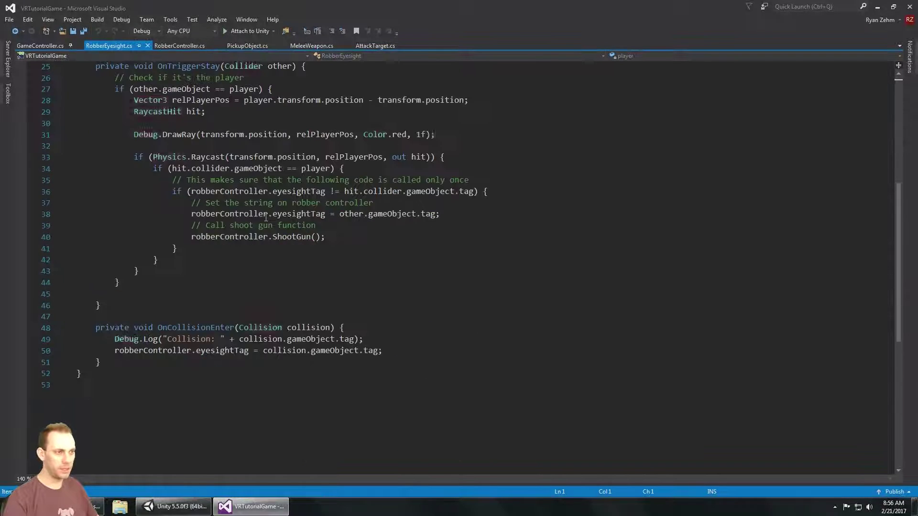
scroll(255, 214, "up", 3)
scroll(306, 210, "up", 5)
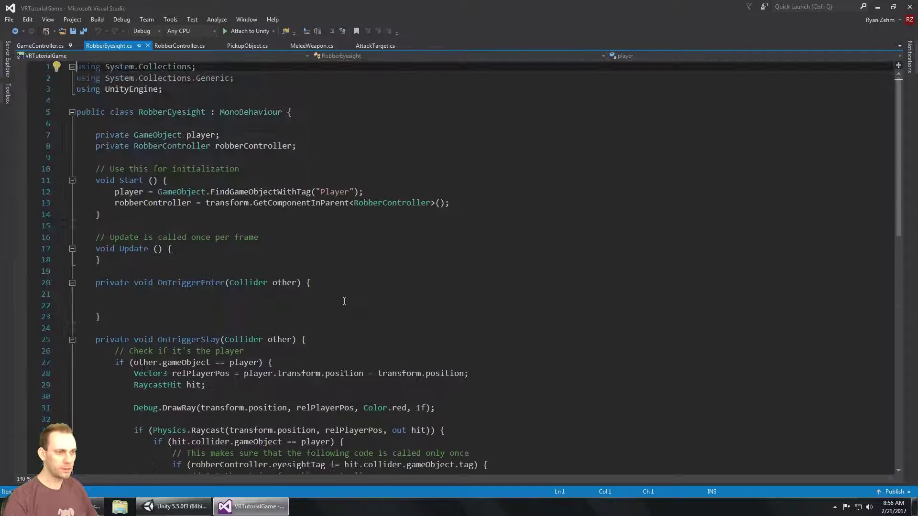
scroll(190, 214, "down", 6)
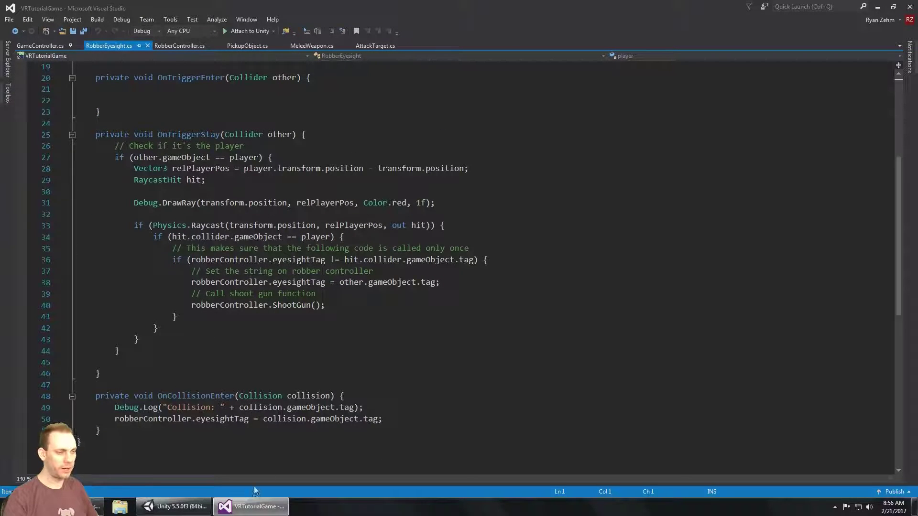
Switch to Unity and examine the parent chain from collision_robber_eyesight up to the SimplePeople_Robber_White root object.
left_click(177, 506)
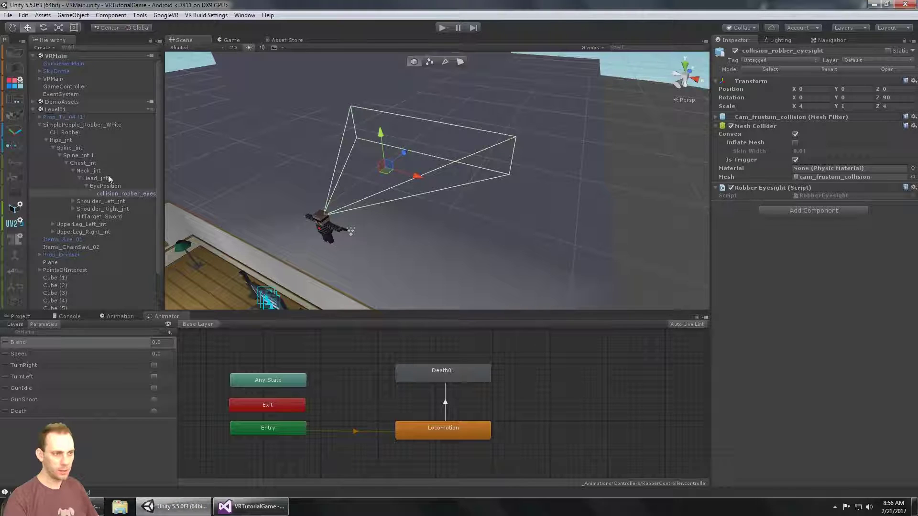
left_click(127, 194)
left_click(82, 141)
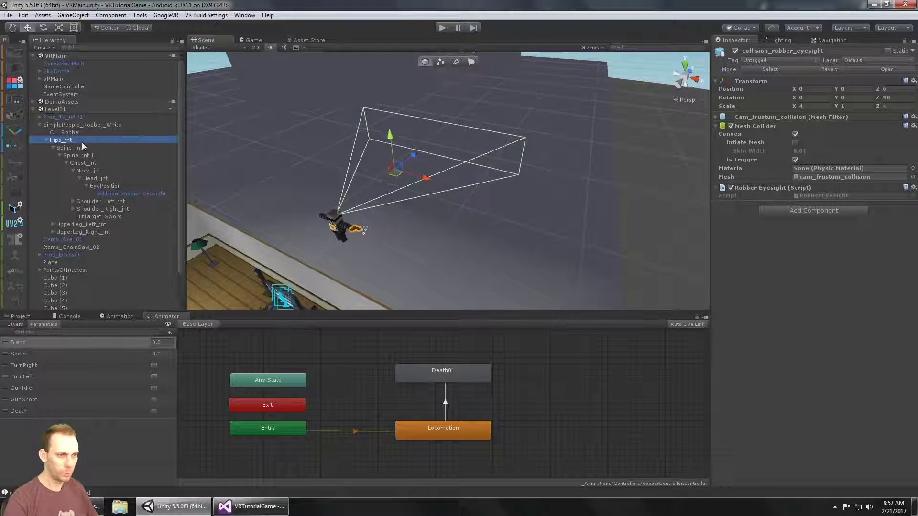
left_click(113, 194)
left_click(115, 193)
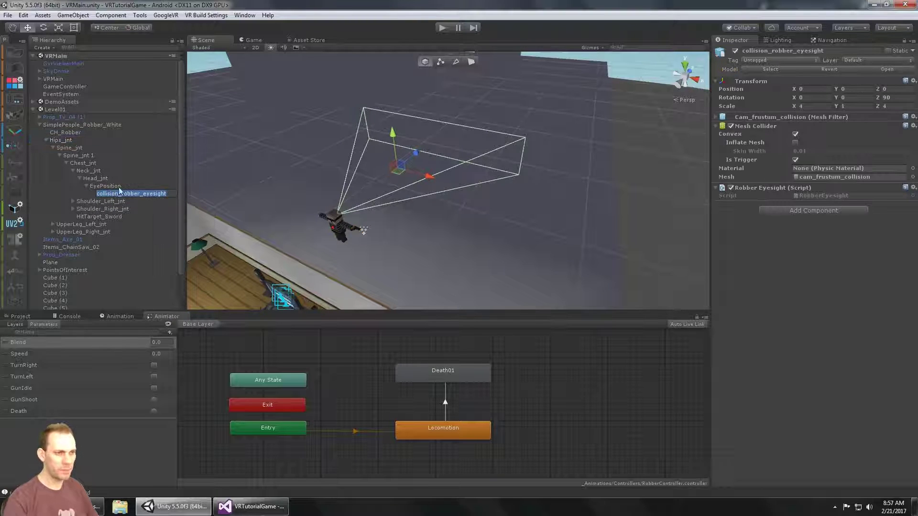
left_click(84, 141)
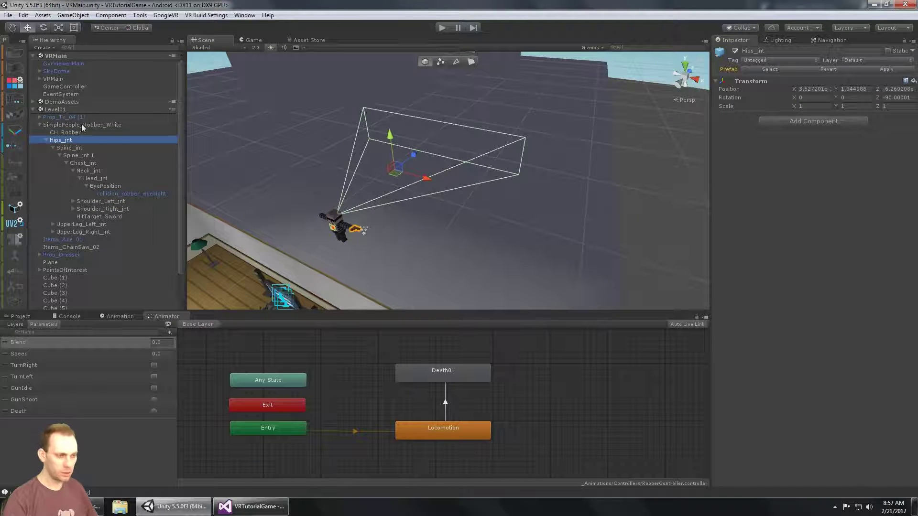
left_click(81, 125)
Check RobberEyesight's Start method in Visual Studio, and bring up RobberController.cs, placing it before RobberEyesight.cs among the open files.
left_click(251, 507)
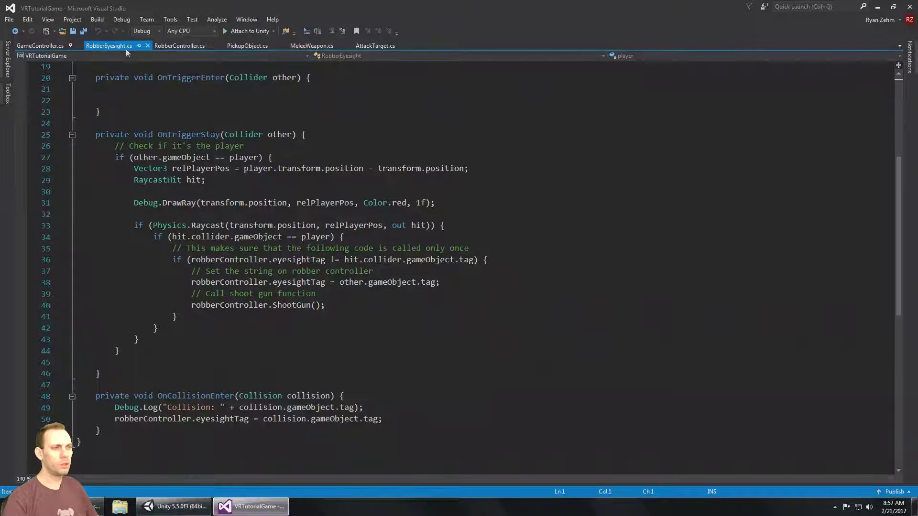
left_click(273, 169)
scroll(284, 205, "up", 6)
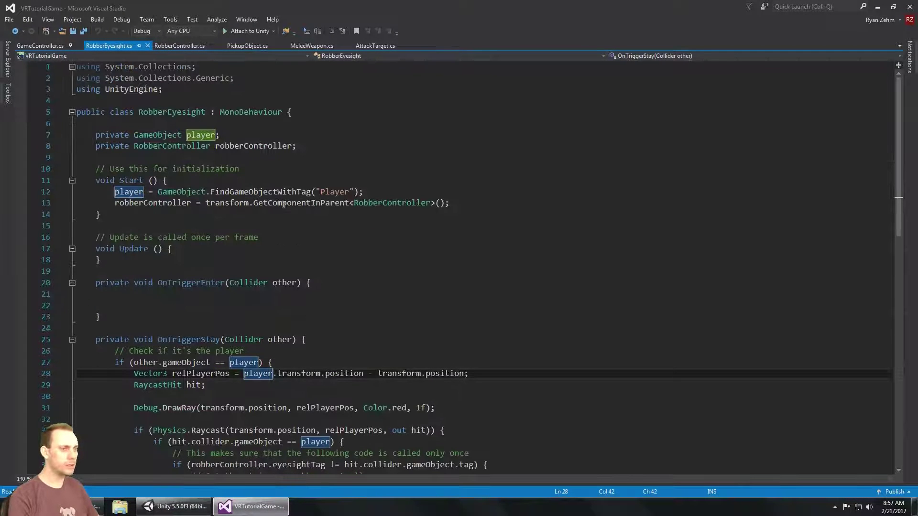
left_click(193, 47)
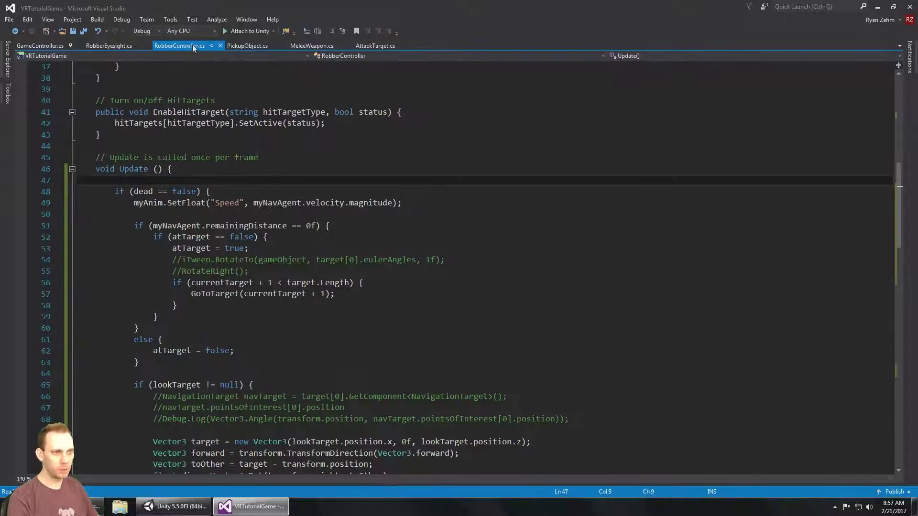
left_click_drag(192, 45, 115, 47)
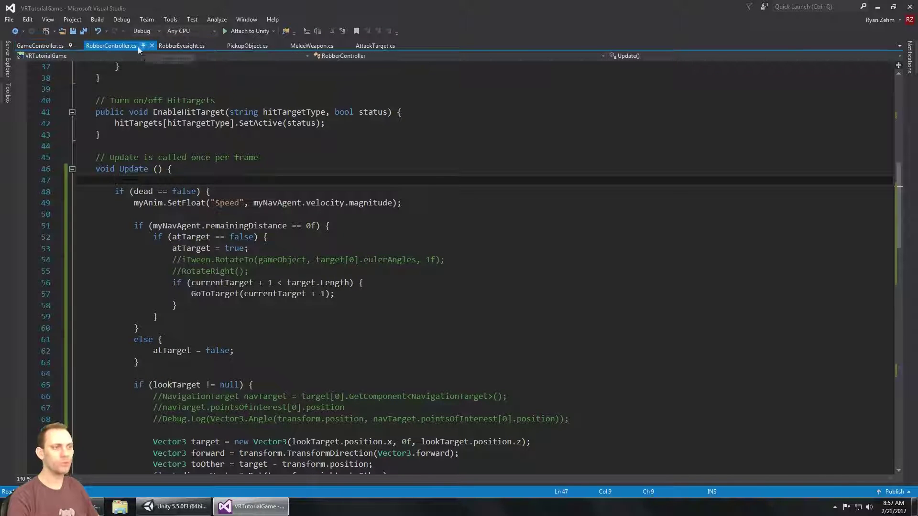
Add the comment "// Find the Eyesight object" after the hit-target foreach loop in RobberController's Start method.
scroll(309, 196, "up", 9)
scroll(308, 196, "down", 3)
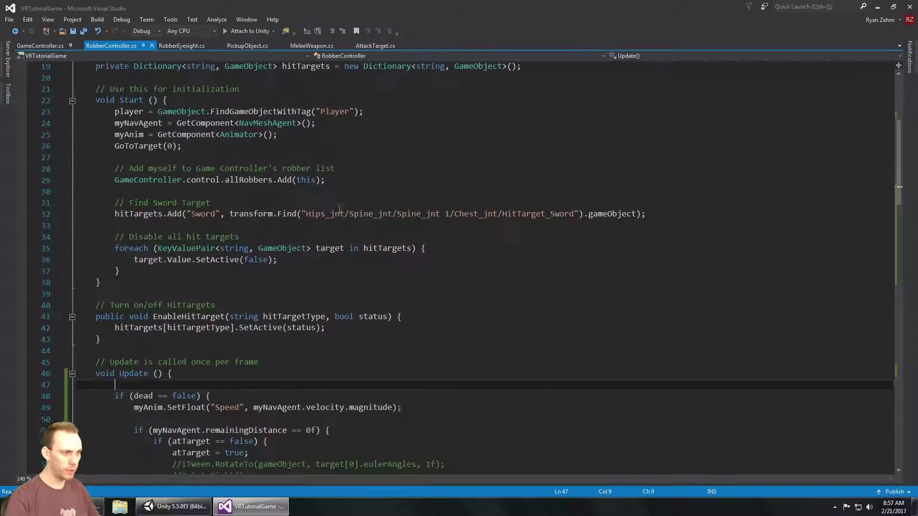
scroll(348, 184, "up", 2)
scroll(297, 287, "up", 3)
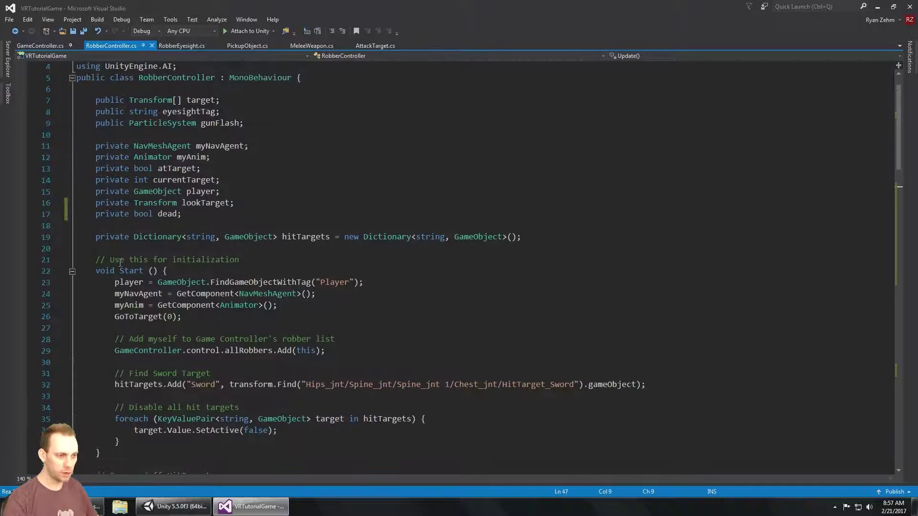
scroll(305, 358, "down", 1)
scroll(304, 353, "down", 1)
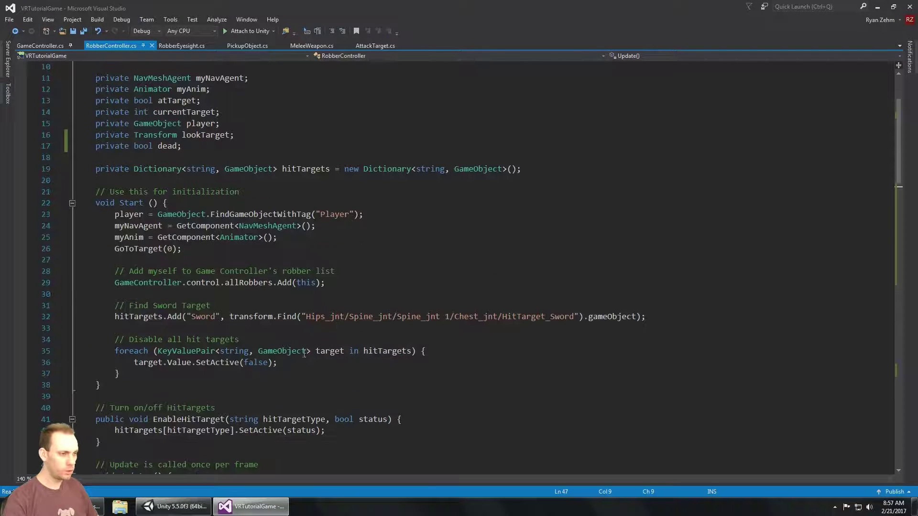
left_click(293, 371)
key("Return")
key("Return")
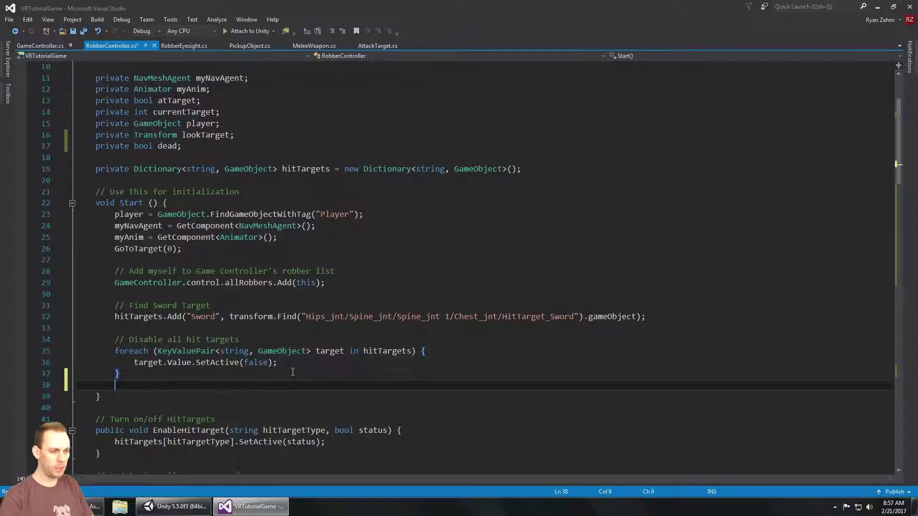
type("// Find the E")
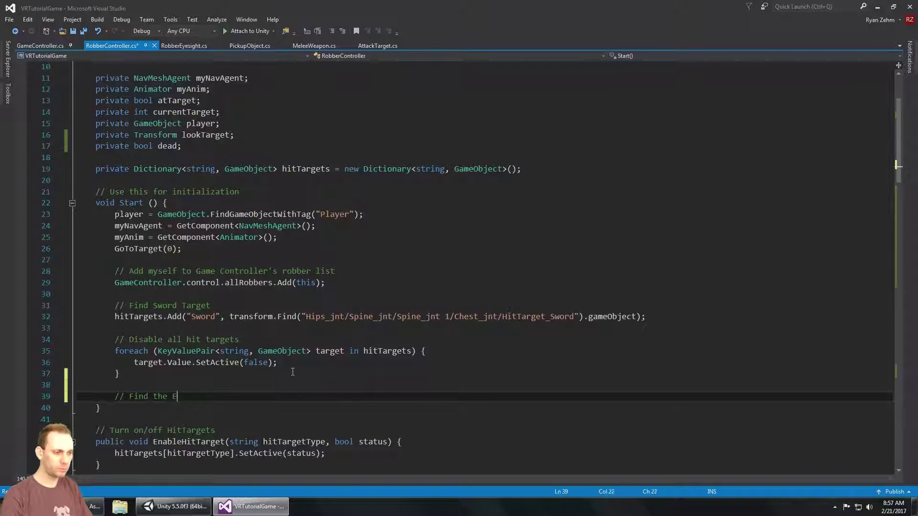
type("yesight ")
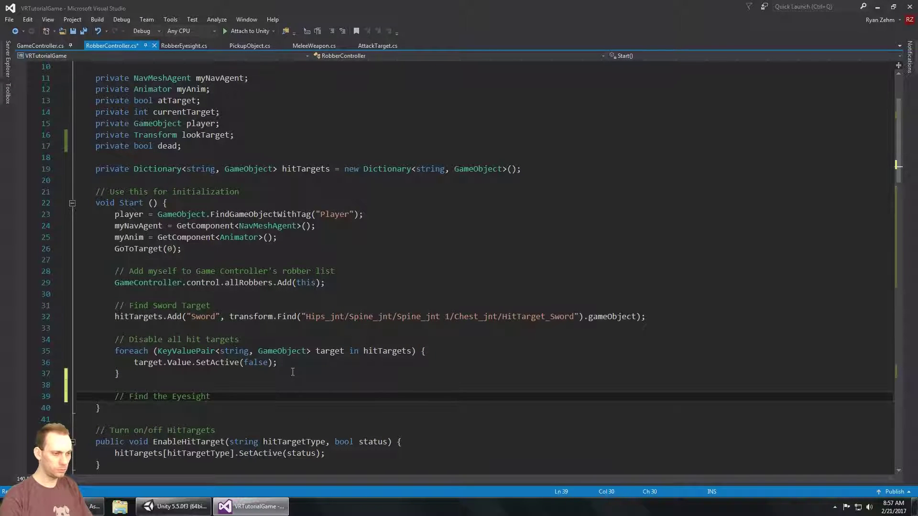
type("object")
key("Return")
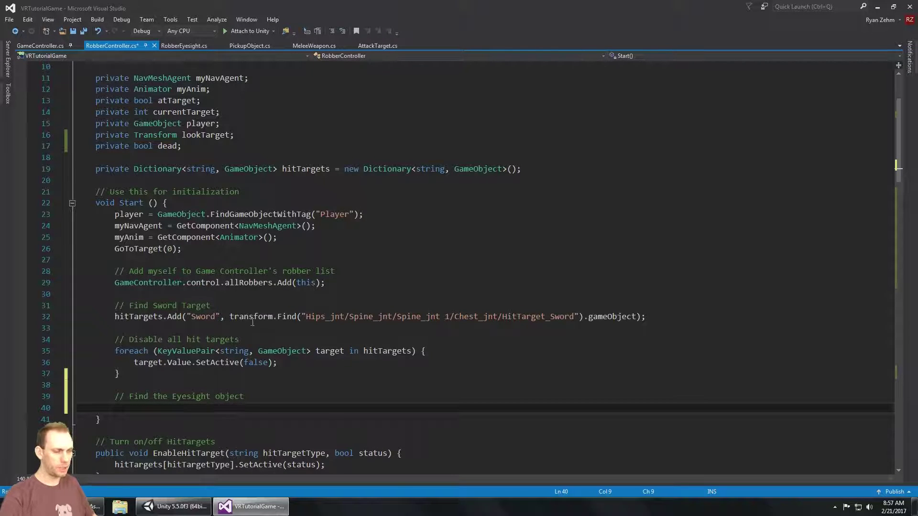
Write the statement transform.Find(""); with an empty path string below the Eyesight comment.
scroll(343, 310, "down", 2)
type("transform")
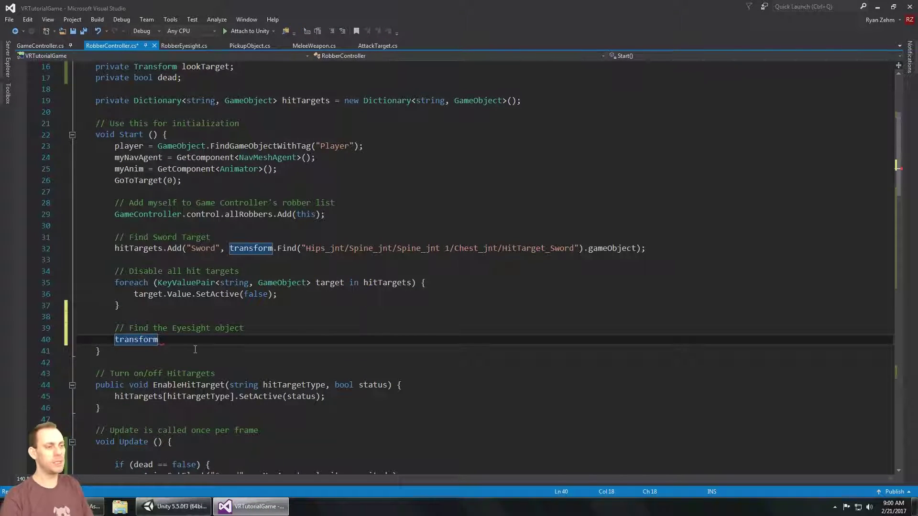
type(".")
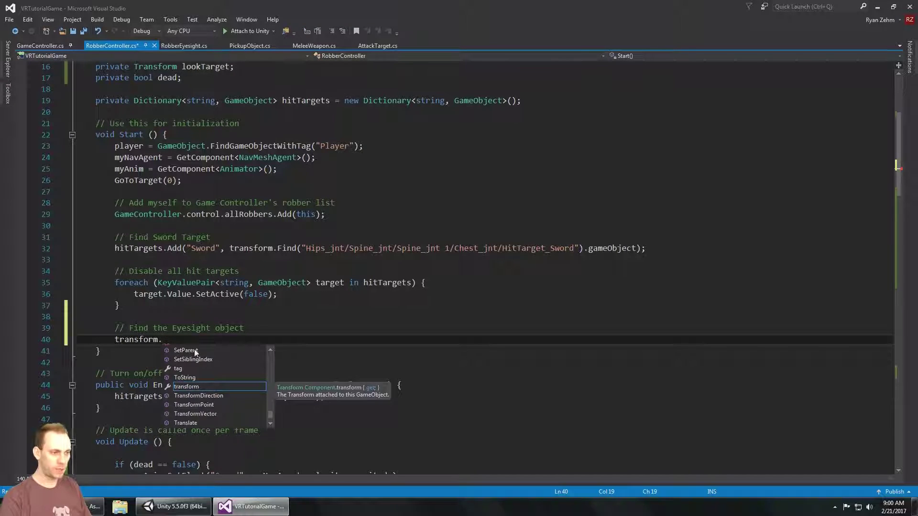
type("find")
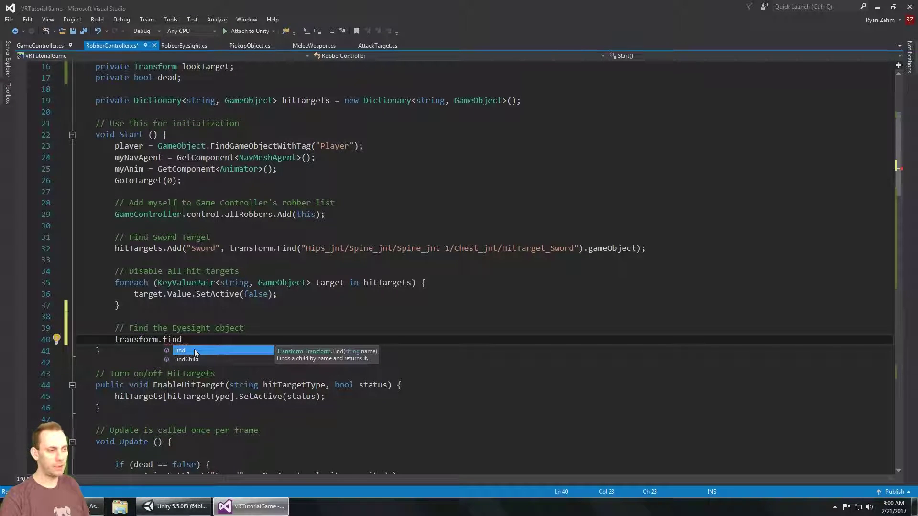
key("Down")
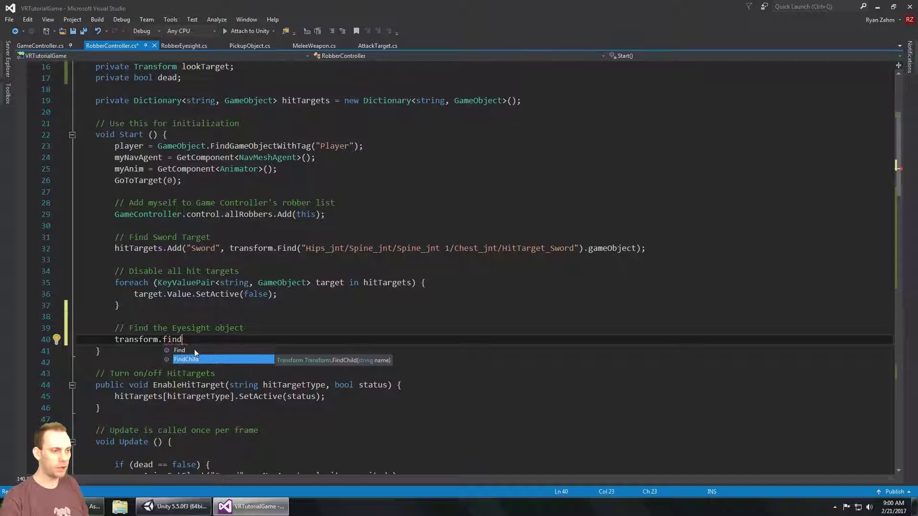
key("Up")
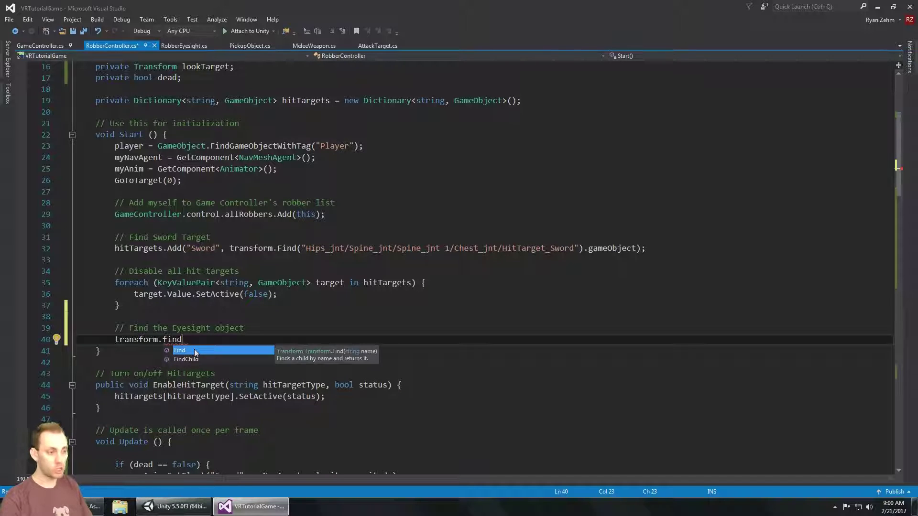
key("Tab")
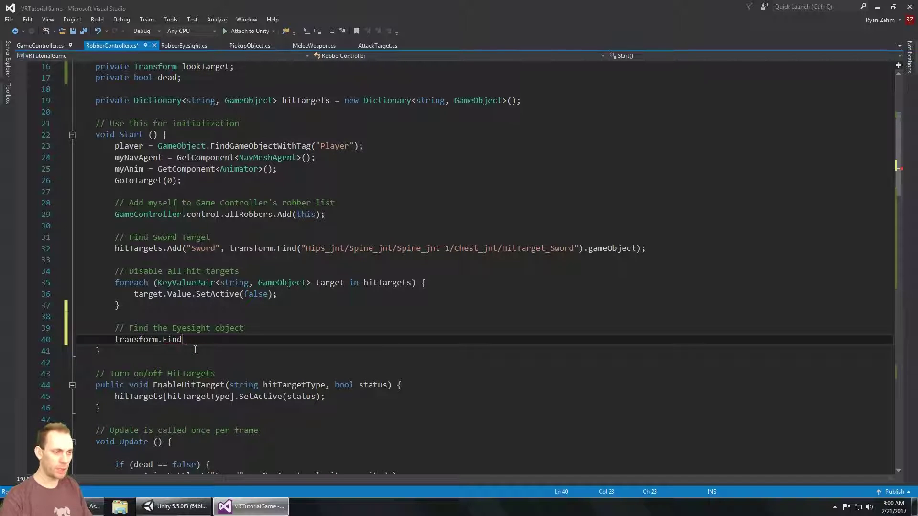
type("(")
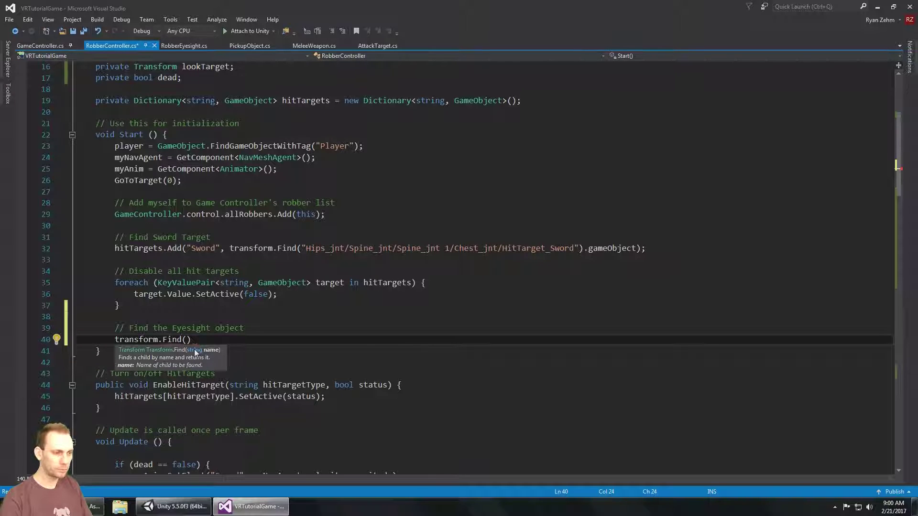
type("\"\");")
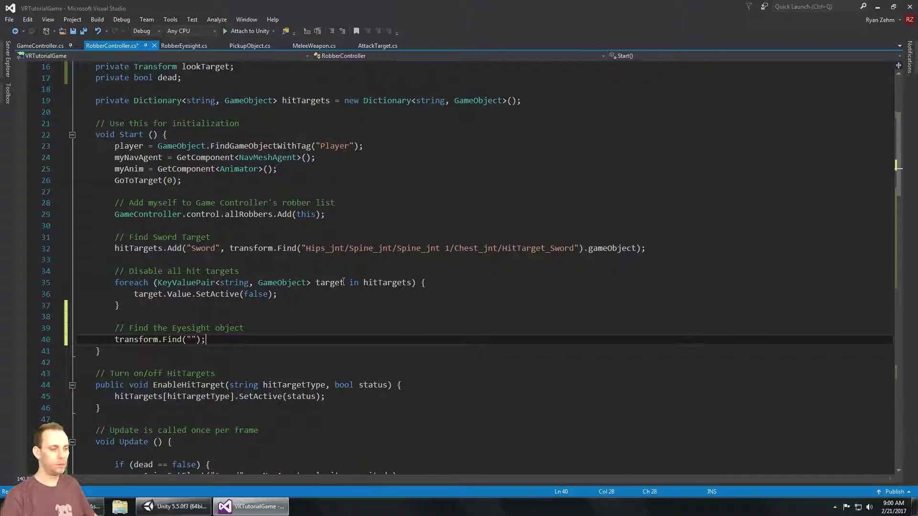
Check the robber's Hips_jnt hierarchy in Unity, then copy "Hips_jnt/Spine_jnt/Spine_jnt 1/Chest_jnt/" from the Sword target line into the Eyesight transform.Find path.
left_click(177, 506)
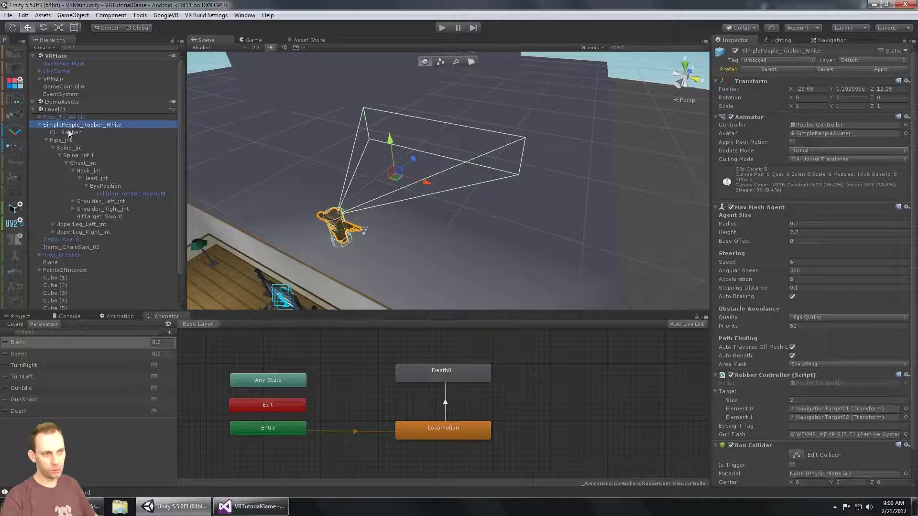
left_click(46, 140)
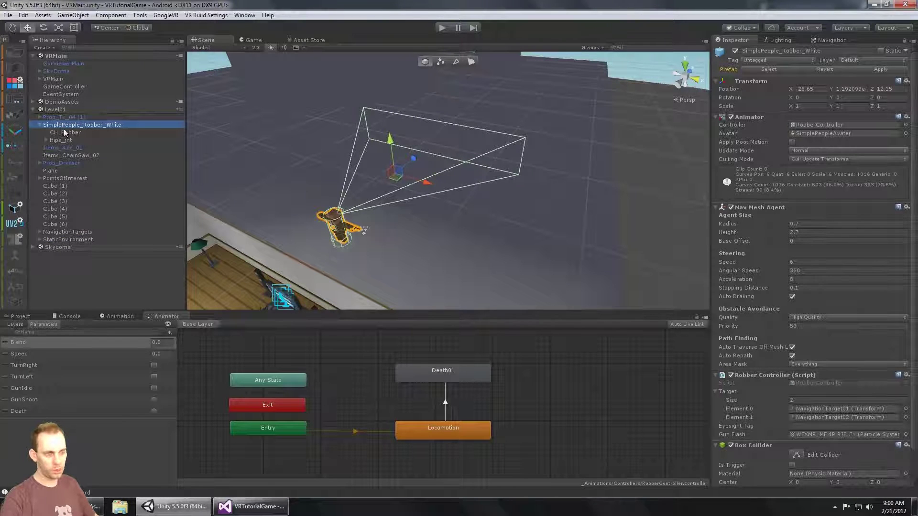
left_click(61, 140)
left_click(251, 506)
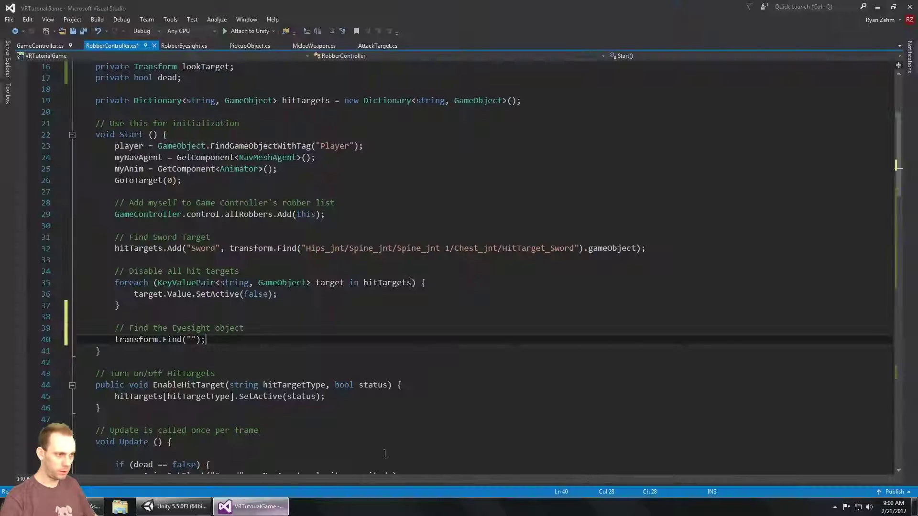
left_click_drag(307, 248, 503, 244)
key("ctrl+c")
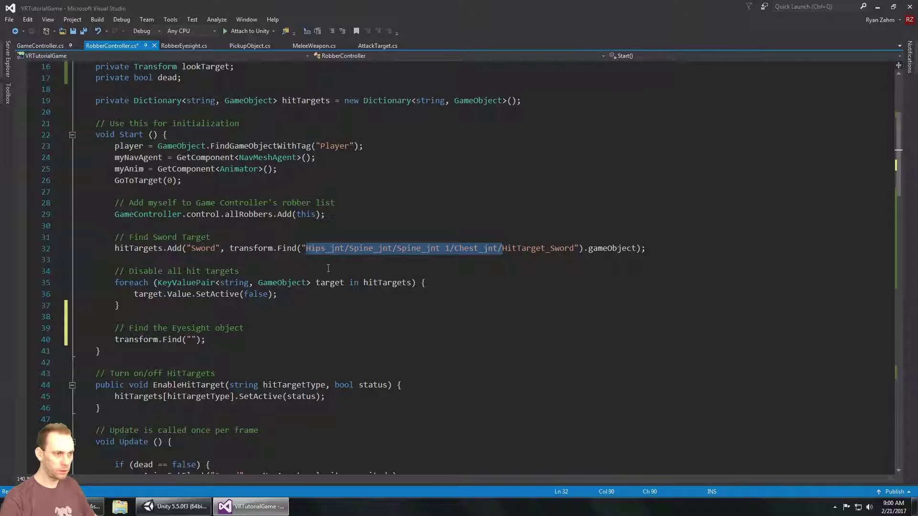
left_click(198, 339)
key("ctrl+v")
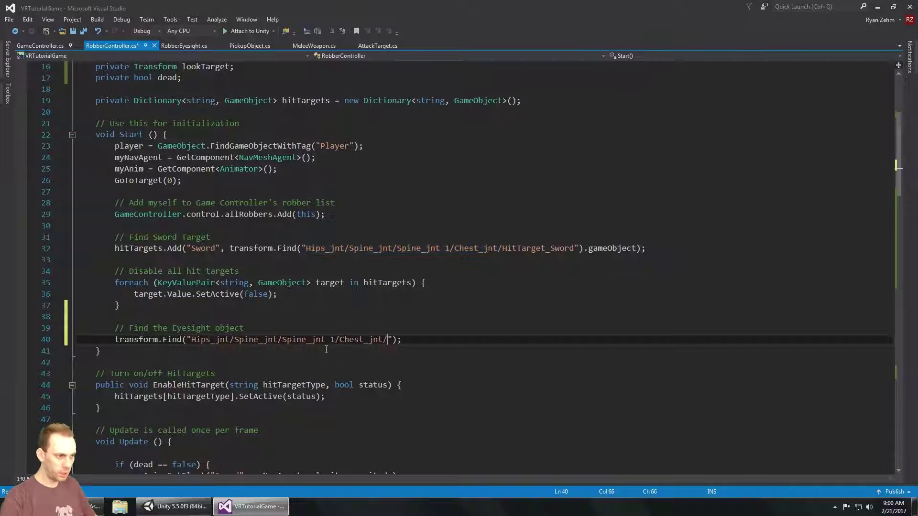
Trace the joints from Hips_jnt to Chest_jnt in Unity's hierarchy and append the copied name Neck_jnt to the Eyesight path in RobberController.
key("alt+Tab")
left_click(46, 140)
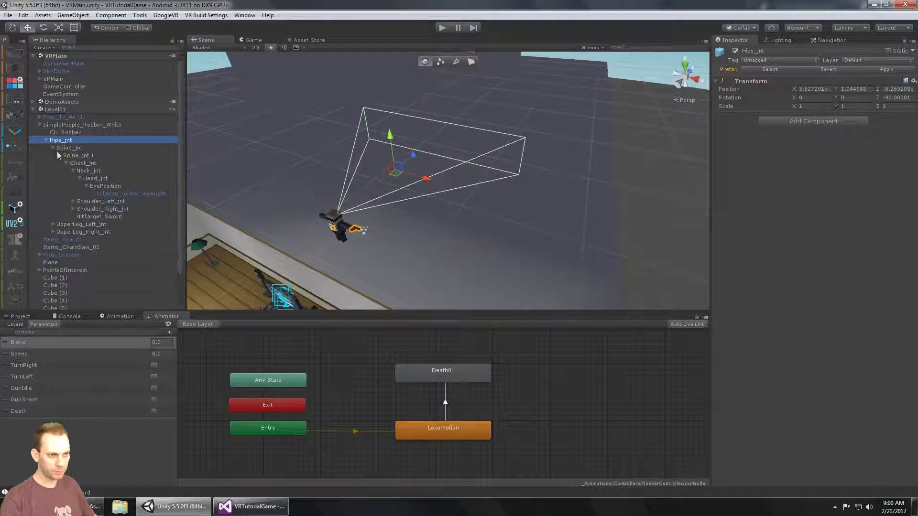
left_click(53, 148)
left_click(54, 147, "alt")
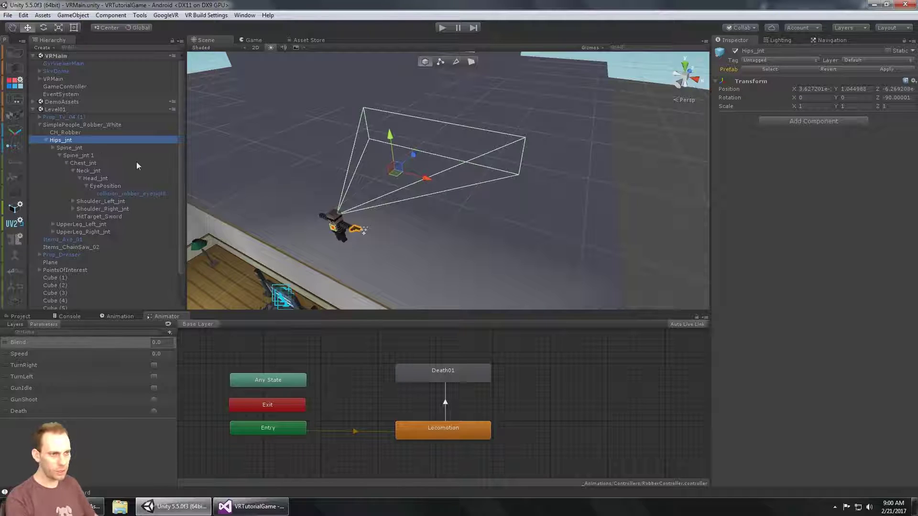
left_click(76, 148)
left_click(90, 157)
left_click(96, 163)
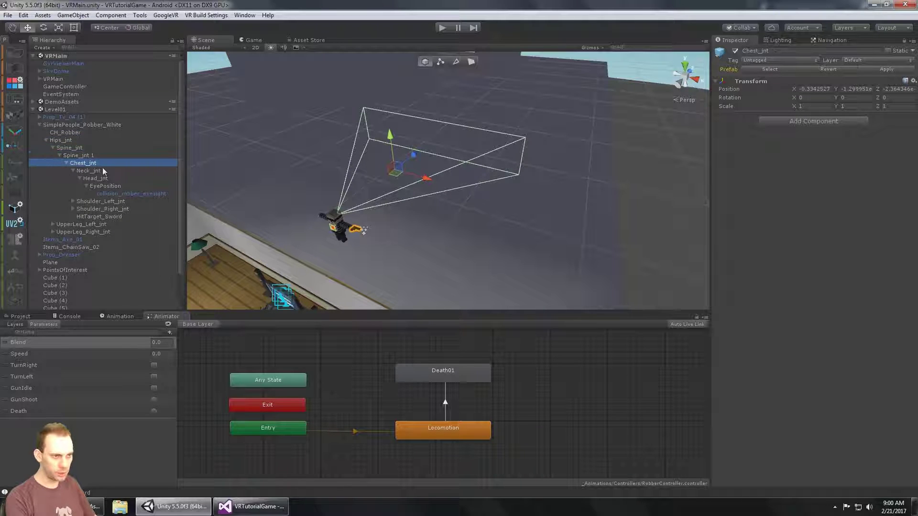
left_click(102, 172)
left_click(102, 173)
key("ctrl+c")
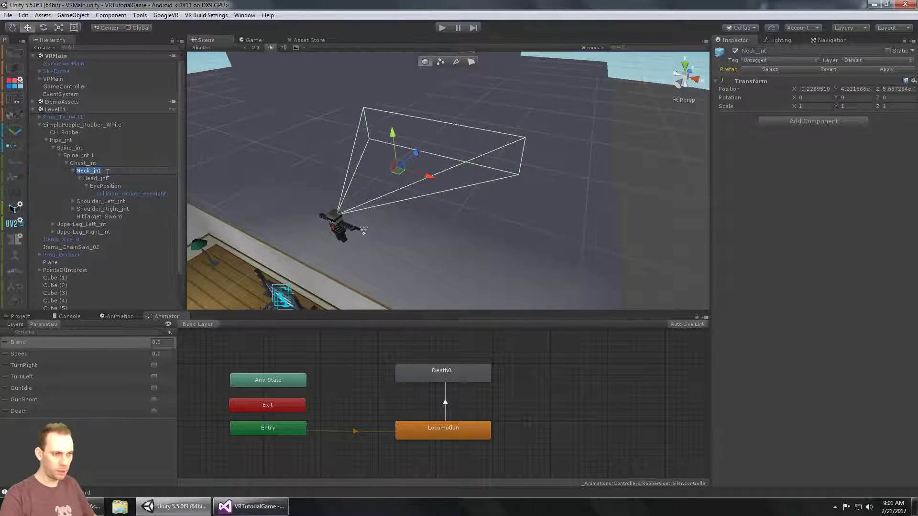
key("alt+Tab")
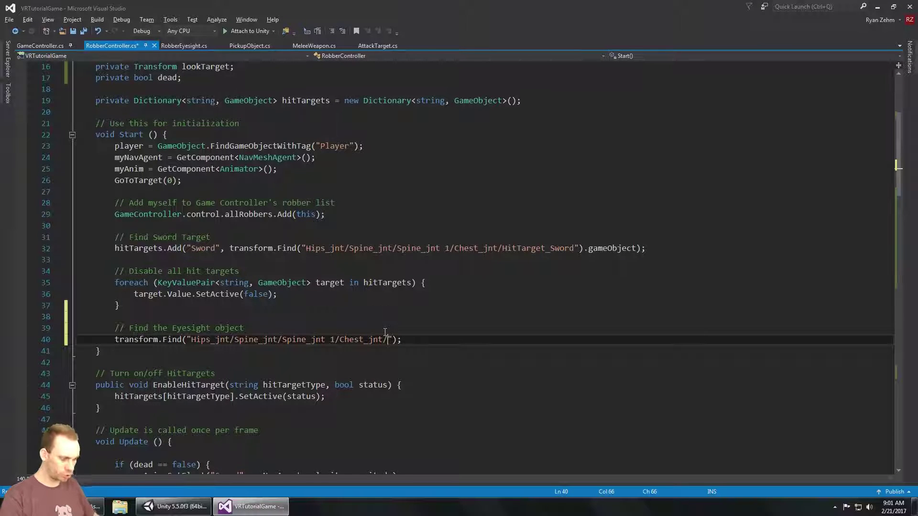
key("ctrl+v")
Copy the Head_jnt name from Unity's hierarchy and append "/Head_jnt" to the Eyesight path in Visual Studio.
key("alt+Tab")
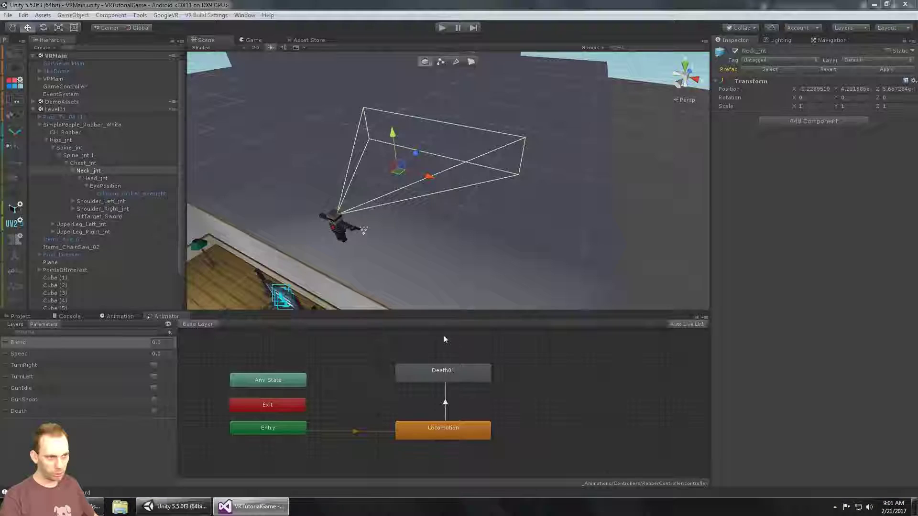
left_click(113, 177)
left_click(113, 178)
key("ctrl+c")
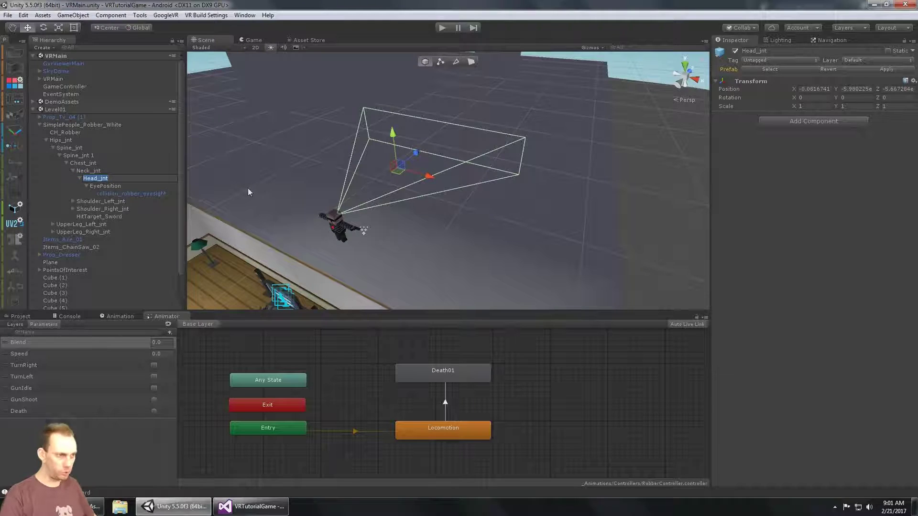
key("alt+Tab")
type("/")
key("ctrl+v")
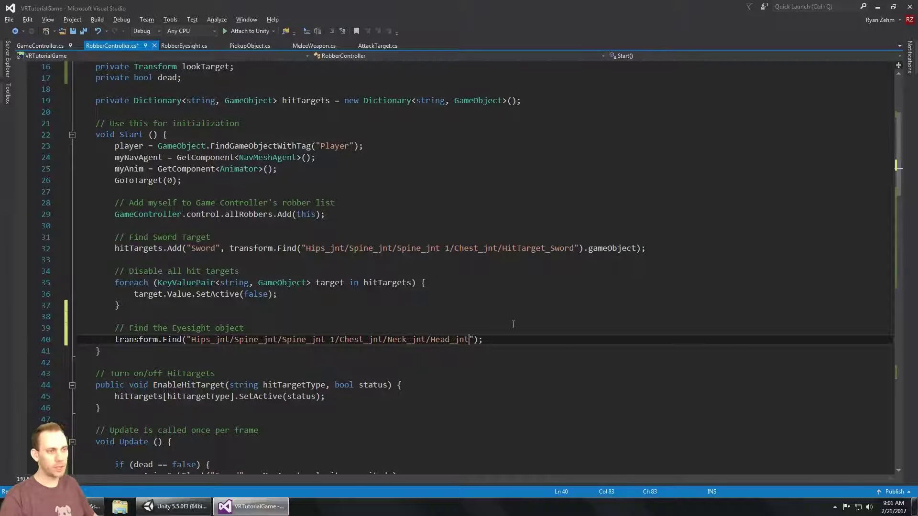
Copy the EyePosition name from Unity's hierarchy and append "/EyePosition" to the Eyesight path in Visual Studio.
key("alt+Tab")
left_click(127, 185)
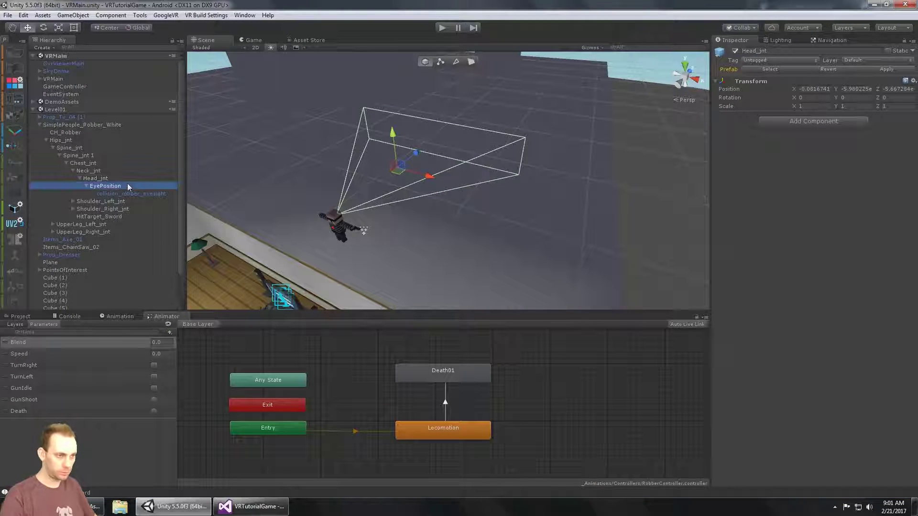
left_click(127, 185)
key("alt+Tab")
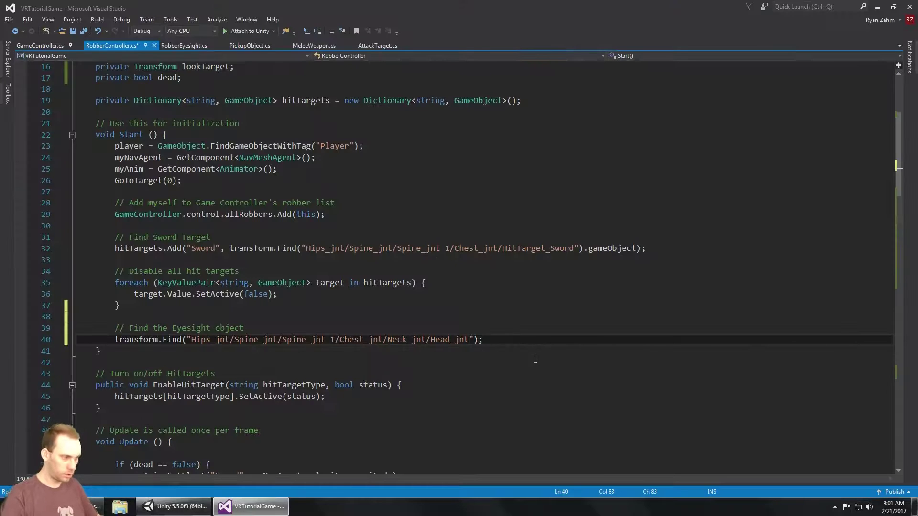
type("/")
key("ctrl+v")
Complete the Eyesight path with "/collision_robber_eyesight", copying the object name from Unity, then save RobberController.cs and check it against Unity's hierarchy.
key("alt+Tab")
left_click(126, 194)
left_click(127, 194)
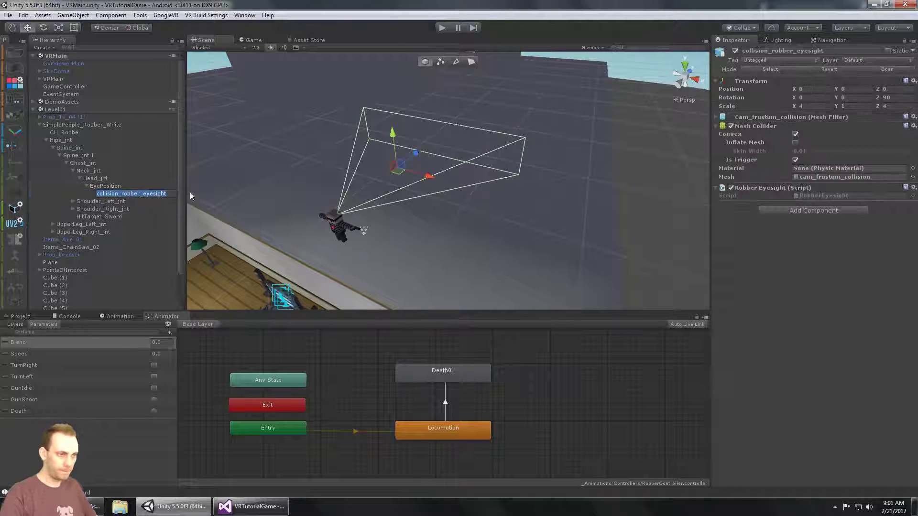
key("ctrl+c")
key("alt+Tab")
key("ctrl+v")
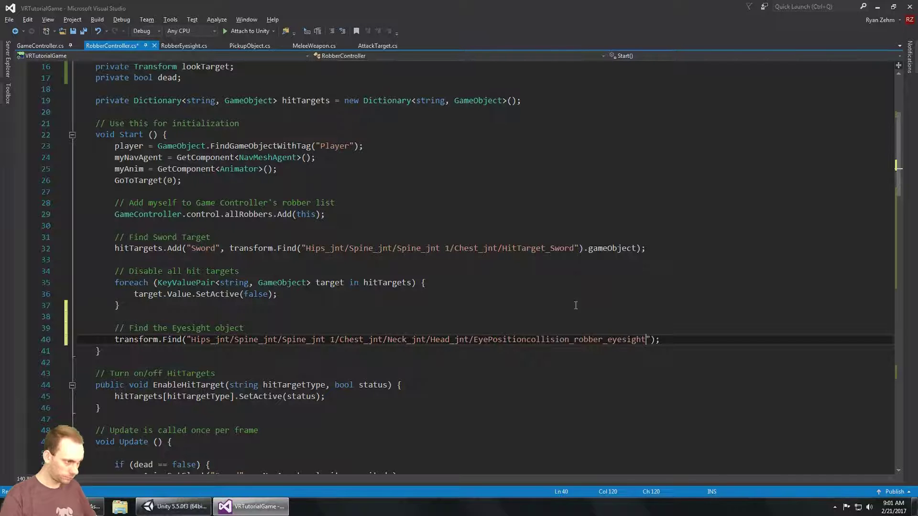
left_click(527, 340)
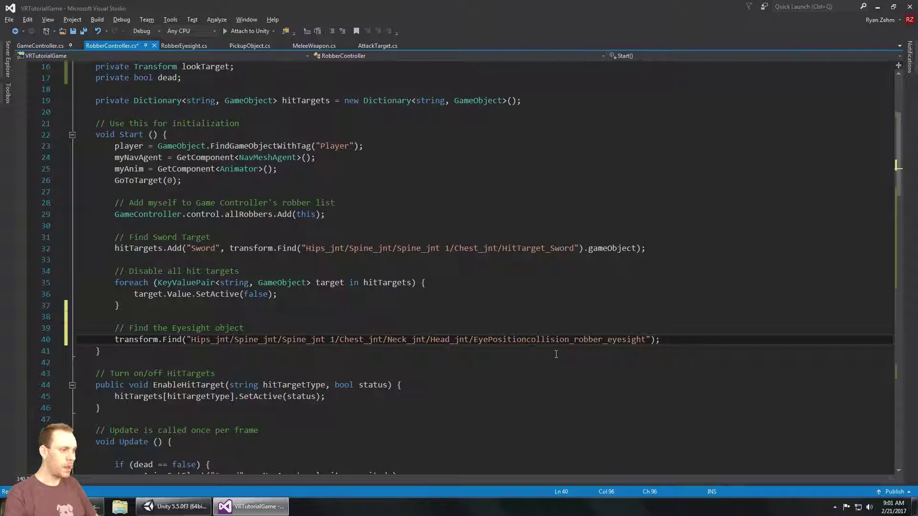
type("/")
key("ctrl+s")
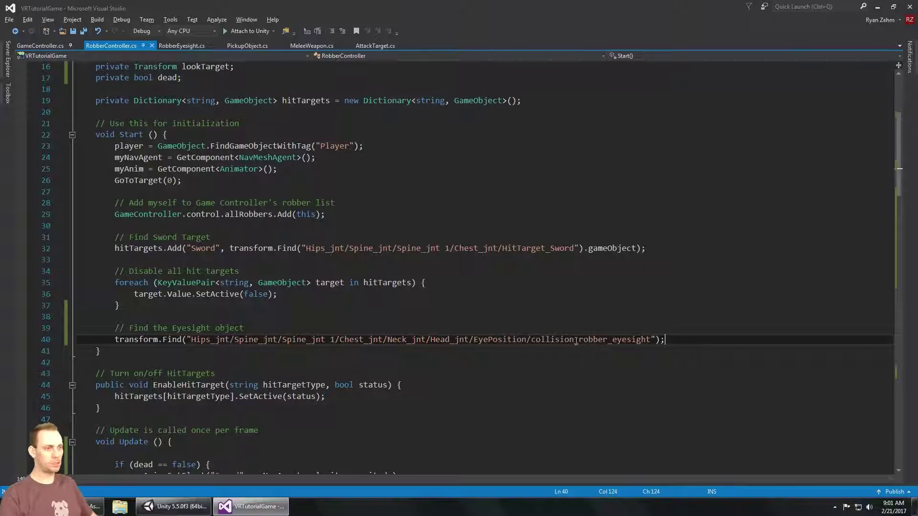
key("alt+Tab")
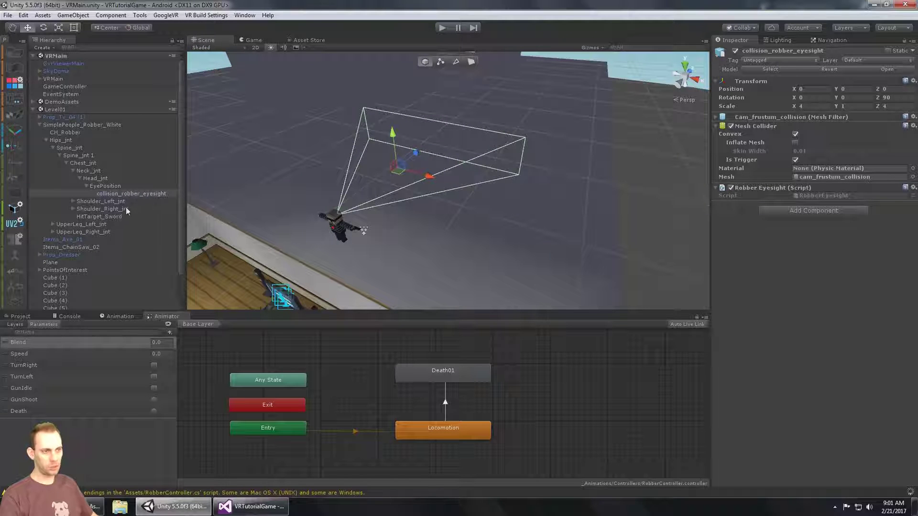
key("alt+Tab")
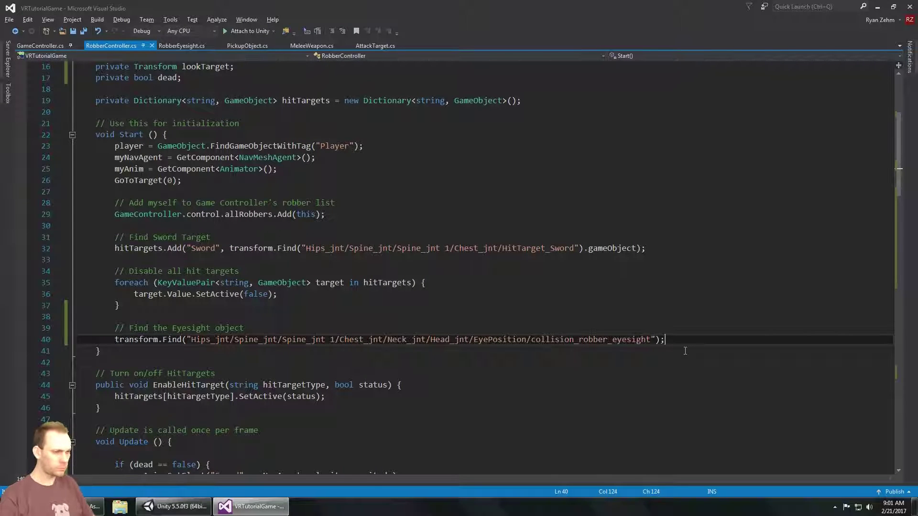
Insert a space before the Eyesight transform.Find call and begin a new private field below the dead field.
key("Home")
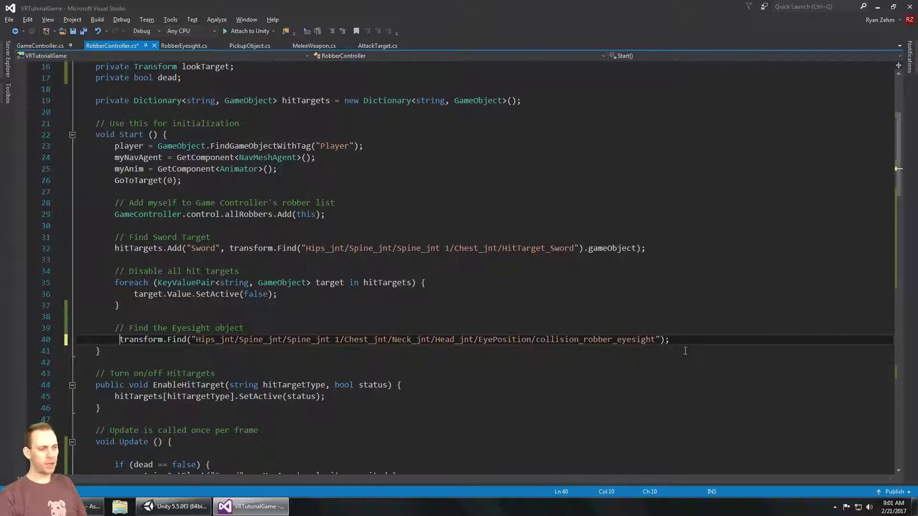
key("Left")
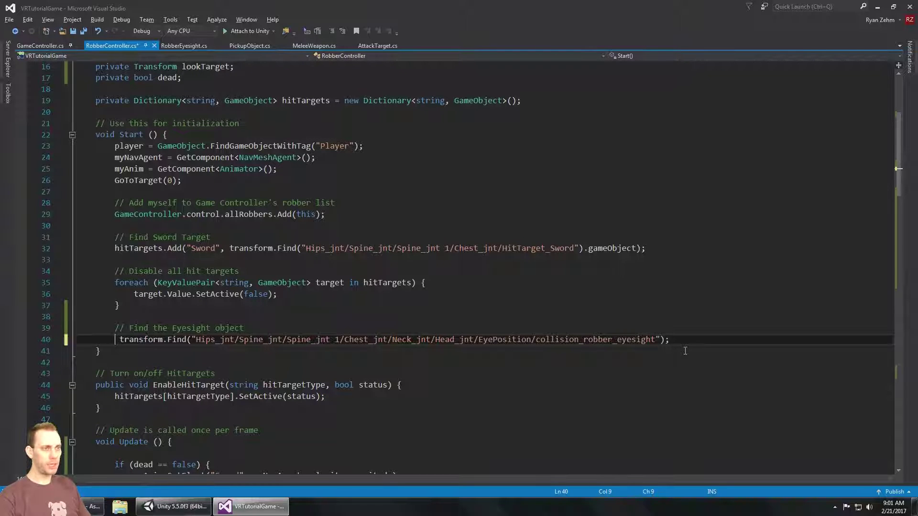
scroll(211, 86, "up", 1)
left_click(203, 109)
key("Return")
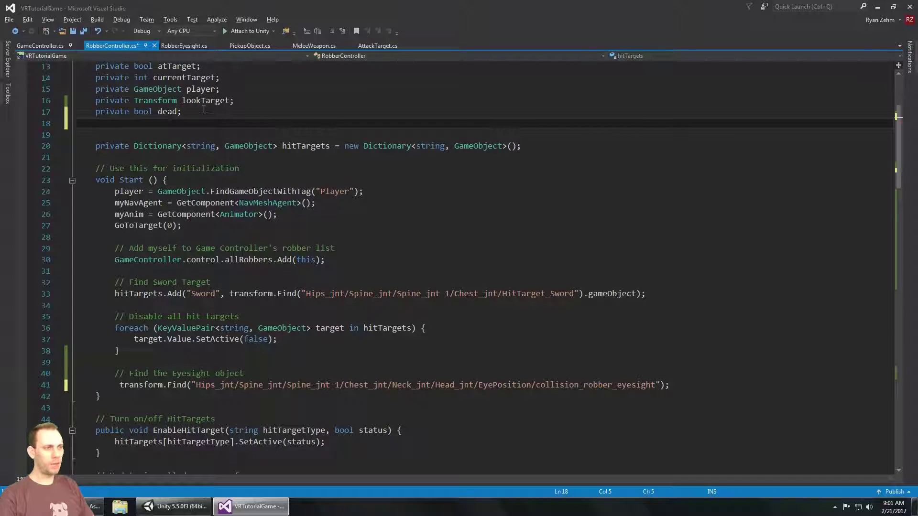
type("private ")
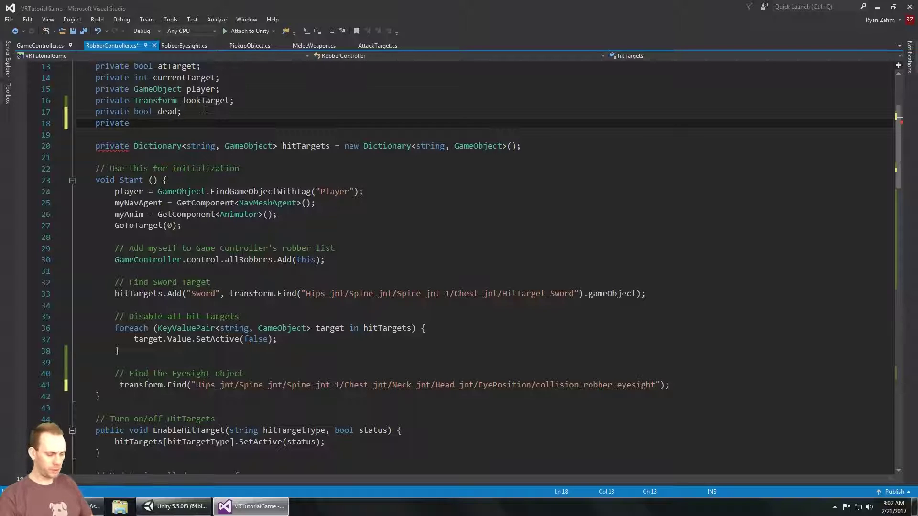
type("Robber")
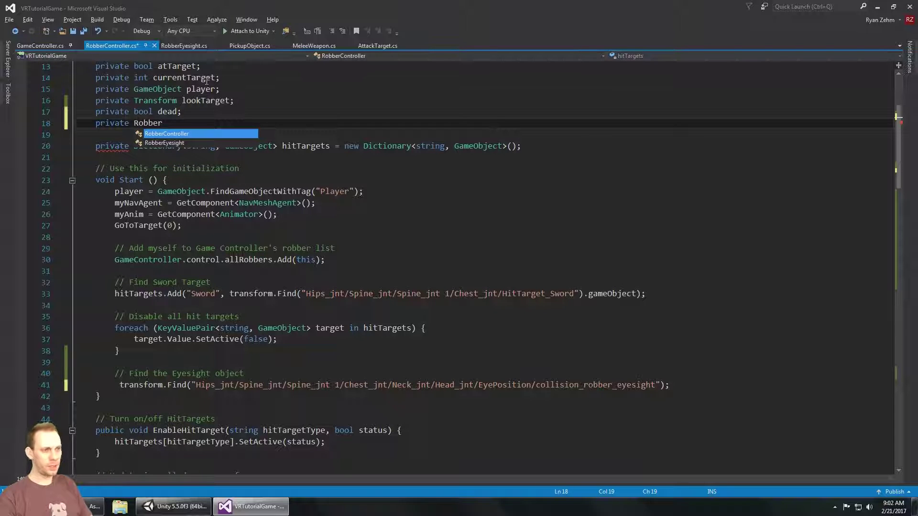
key("BackSpace")
key("BackSpace")
key("BackSpace")
key("BackSpace")
key("BackSpace")
key("BackSpace")
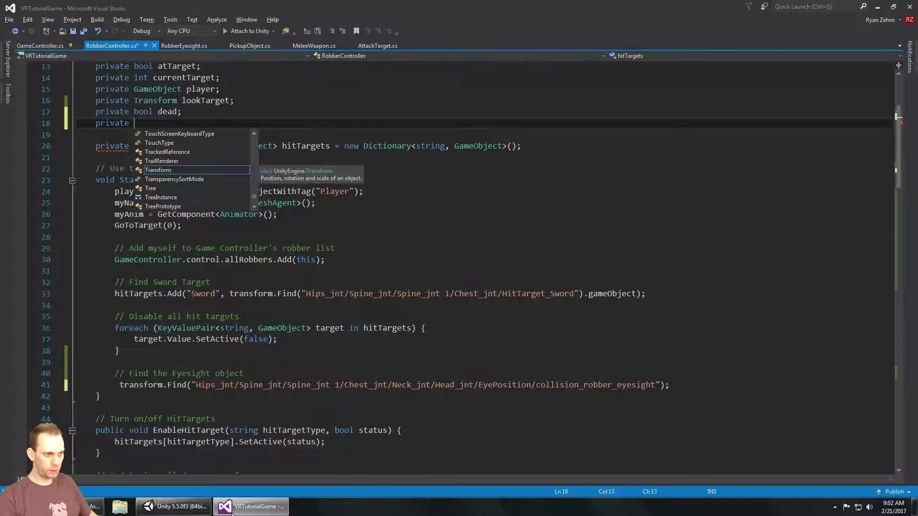
type("co")
key("BackSpace")
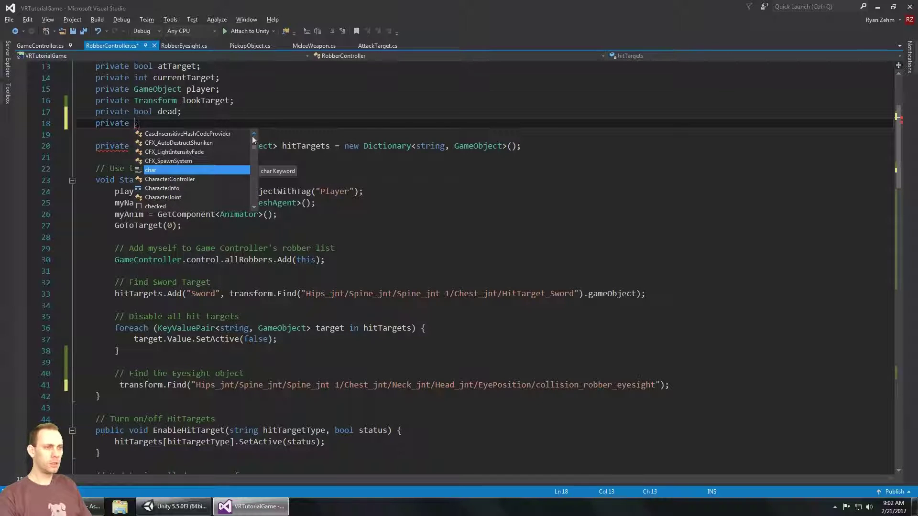
Complete the new private field as GameObject eyesightObject and save RobberController.cs.
type("eyesig")
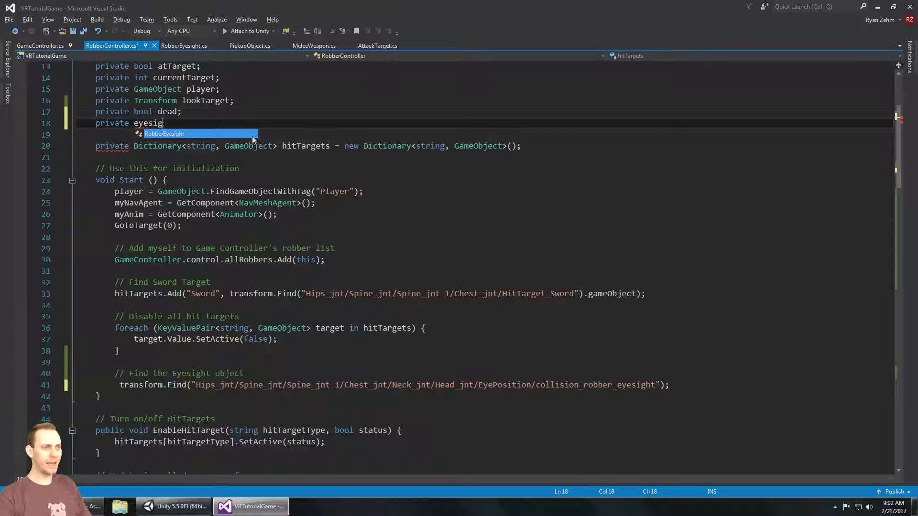
type("htColl")
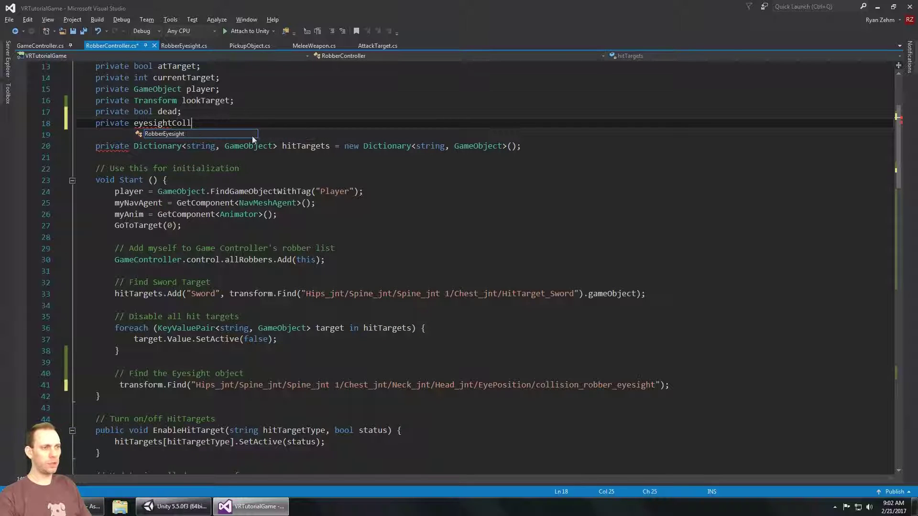
type("ider;")
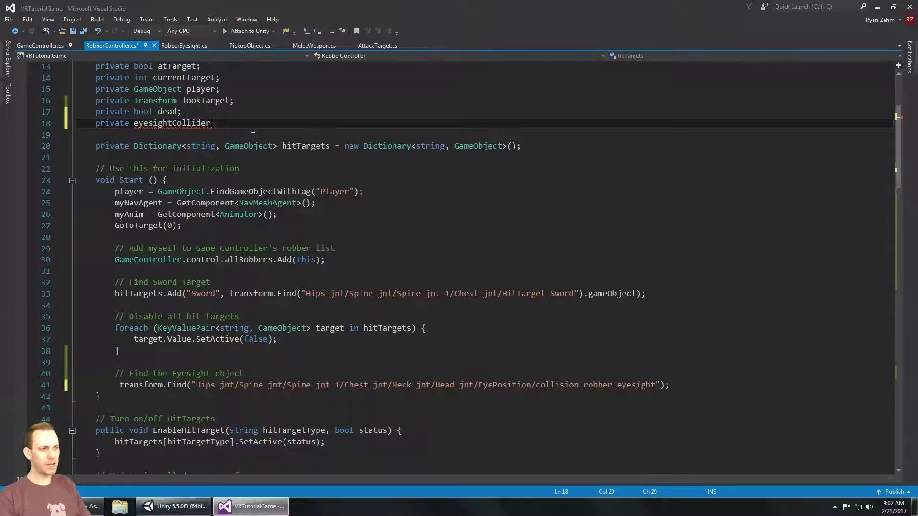
key("BackSpace")
key("BackSpace")
key("BackSpace")
key("BackSpace")
key("BackSpace")
key("BackSpace")
type("Object")
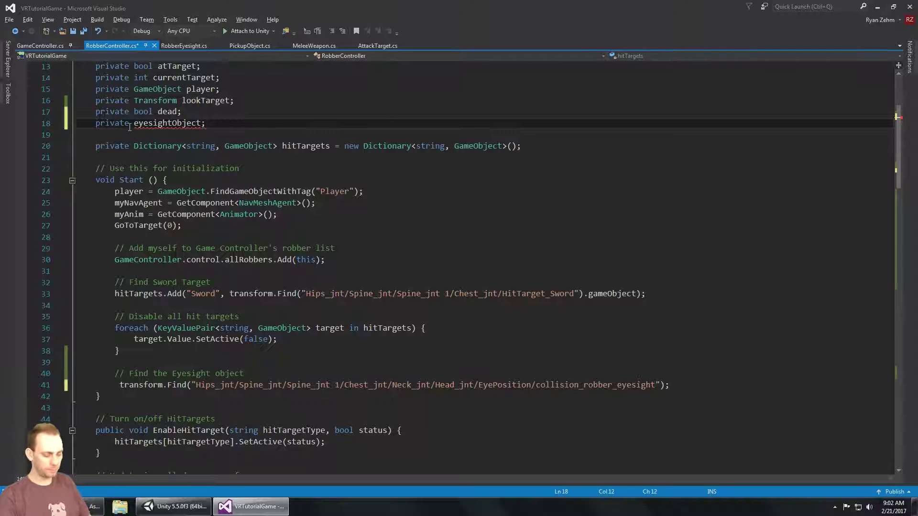
type("GameObject")
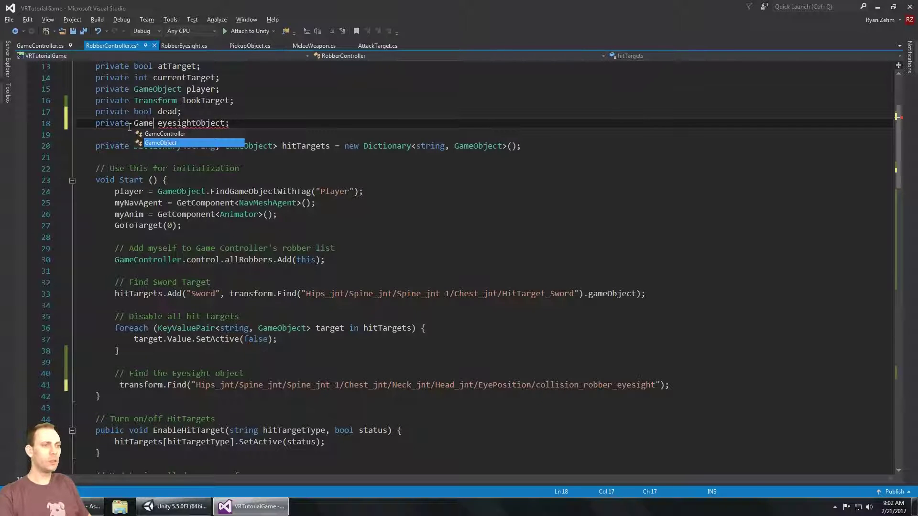
key("ctrl+s")
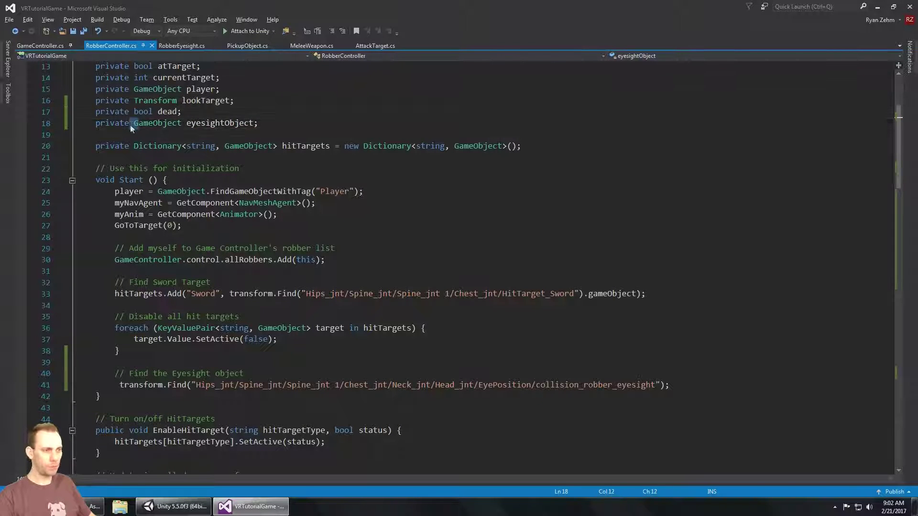
left_click(134, 146)
left_click(100, 121)
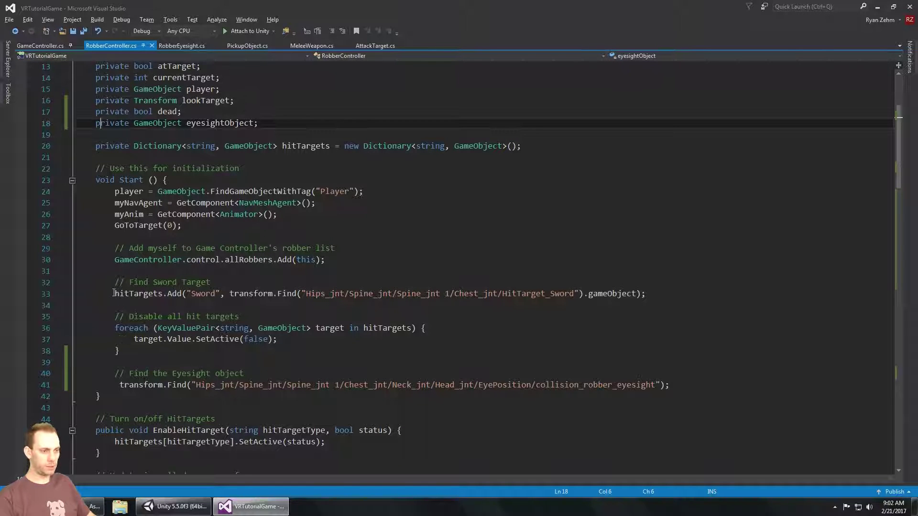
Assign the Eyesight transform.Find result to eyesightObject, append .gameObject to the call, and save RobberController.cs.
left_click(117, 385)
type("eyesightObject")
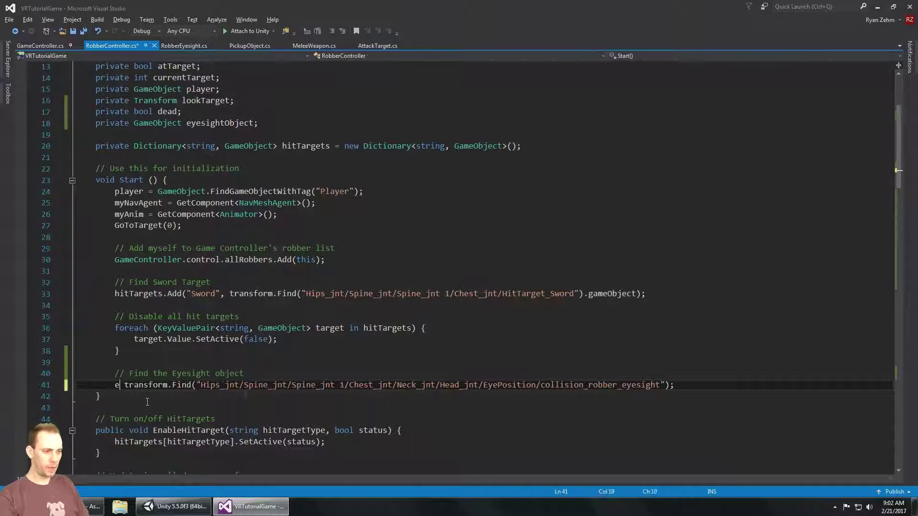
type(" =")
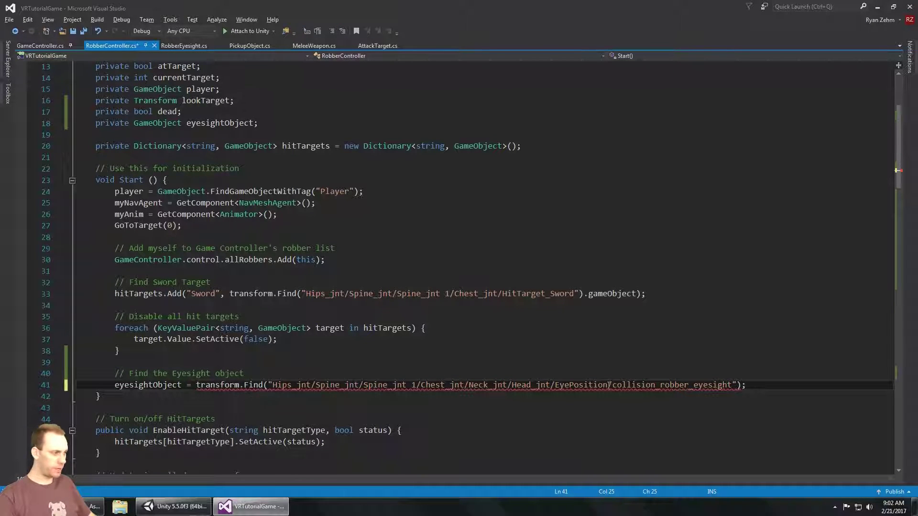
left_click(742, 385)
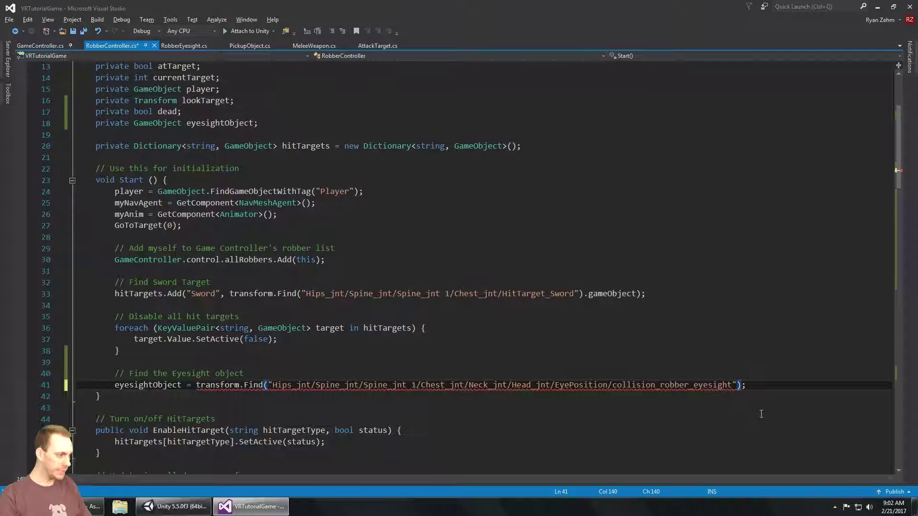
type(".gameObject")
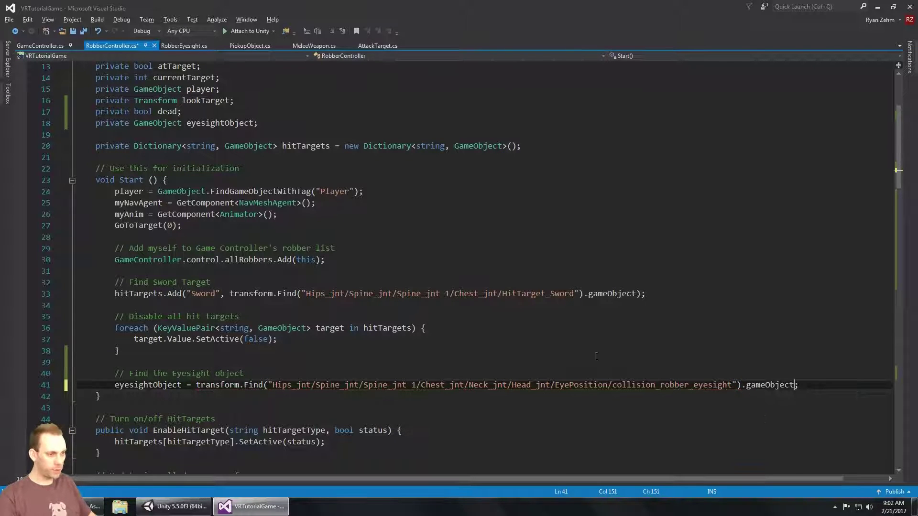
double_click(756, 386)
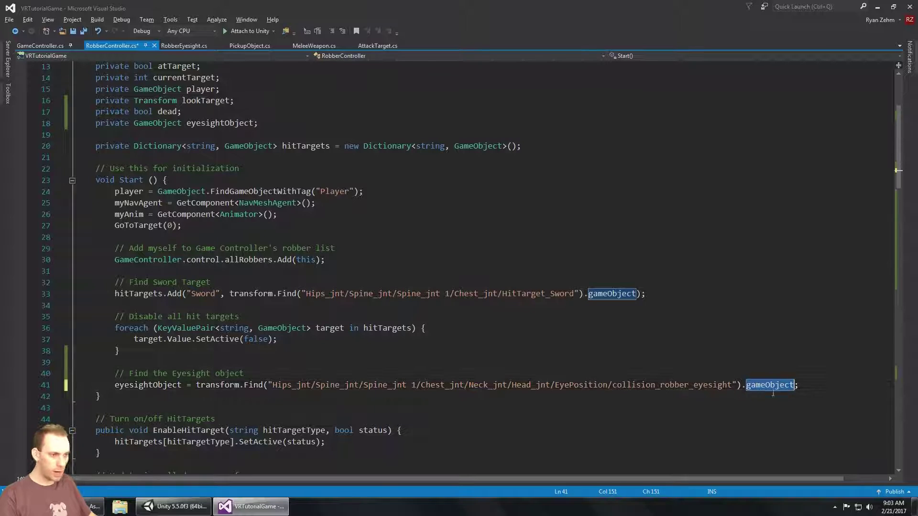
double_click(138, 386)
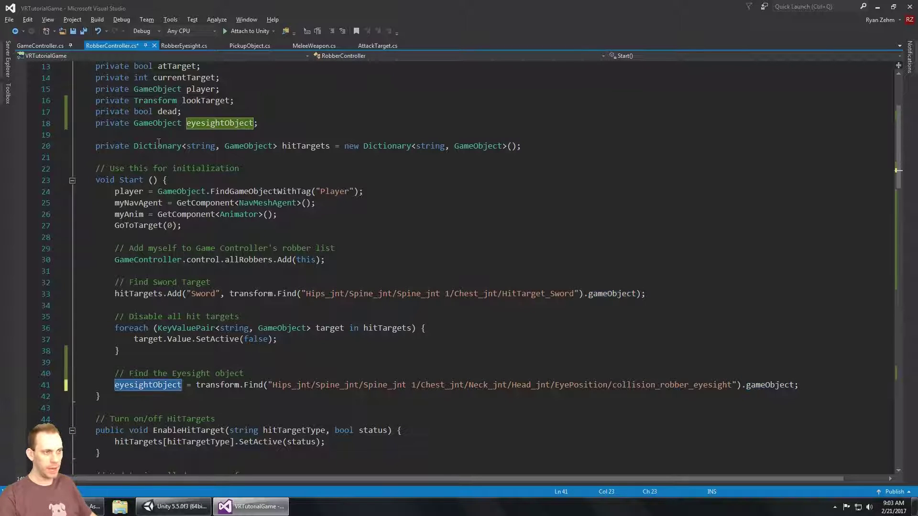
left_click(161, 123)
double_click(160, 122)
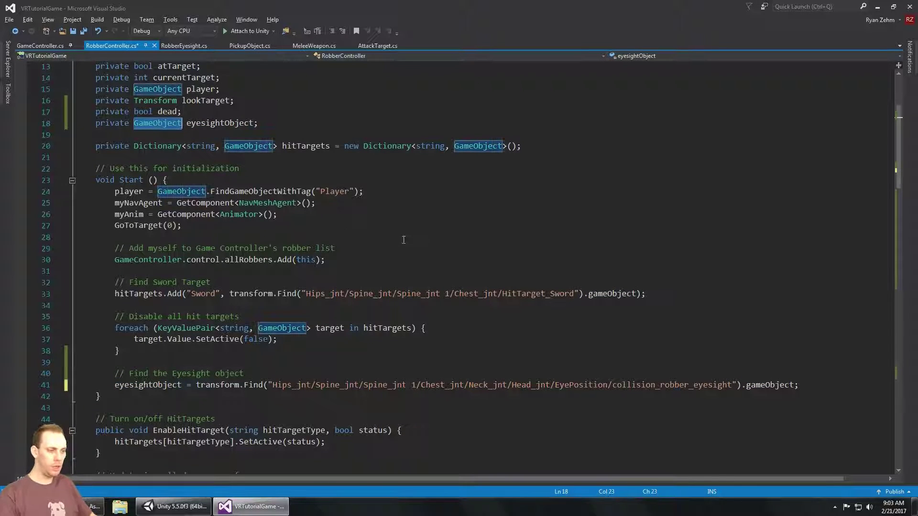
key("ctrl+s")
Add eyesightObject.SetActive(false); to robberDie below the Death trigger line and save RobberController.cs.
scroll(355, 314, "down", 2)
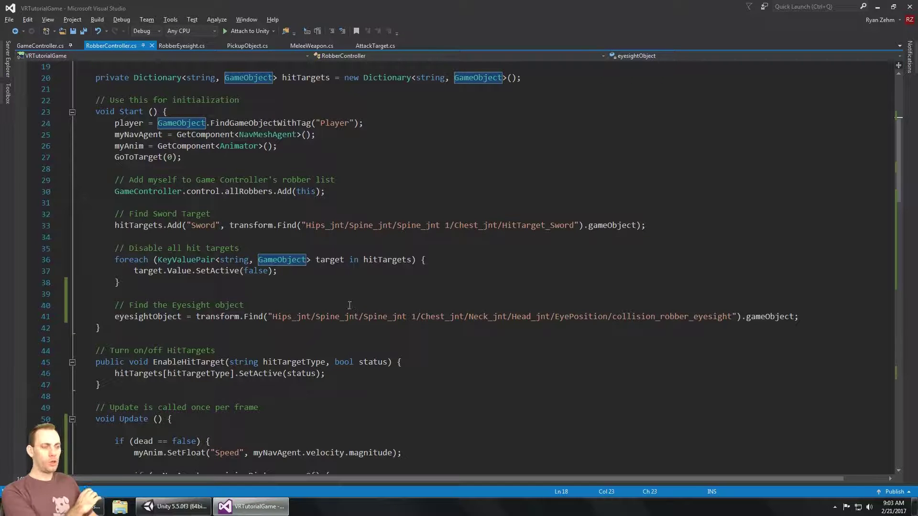
scroll(224, 323, "down", 20)
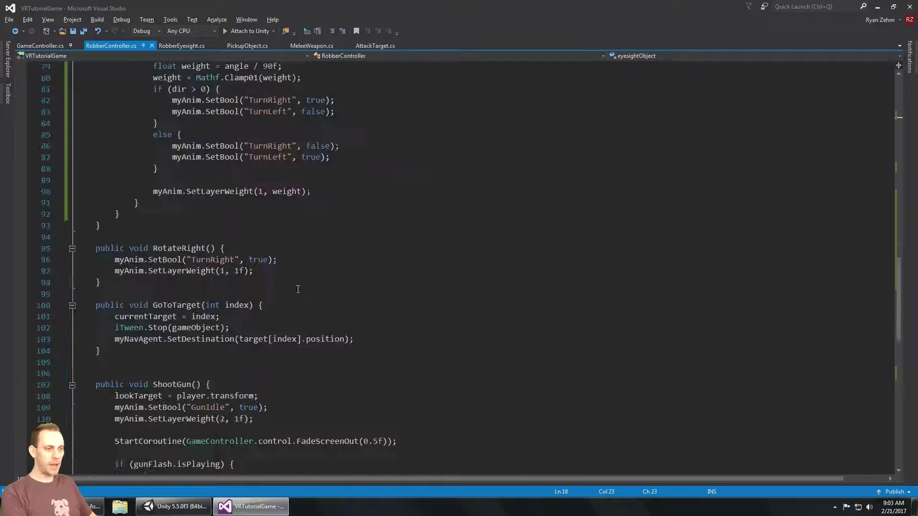
left_click(342, 397)
key("Down")
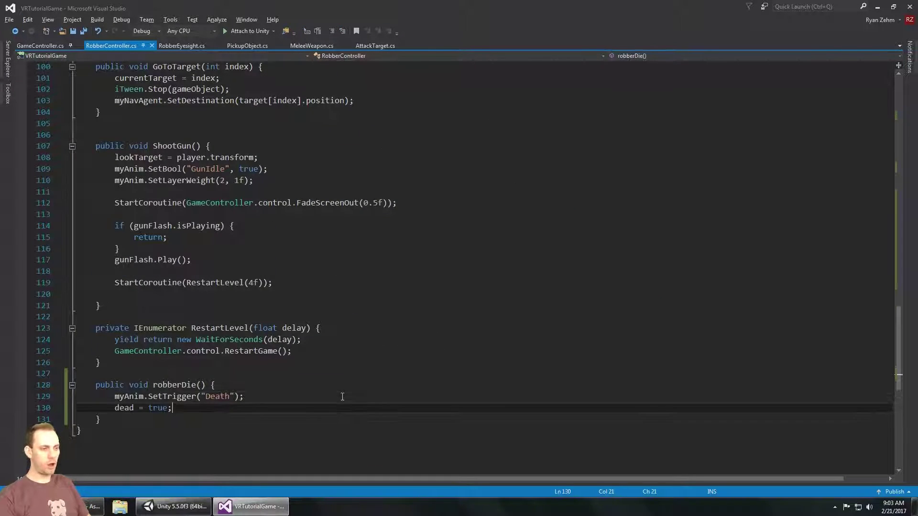
key("Up")
key("Return")
type("eye")
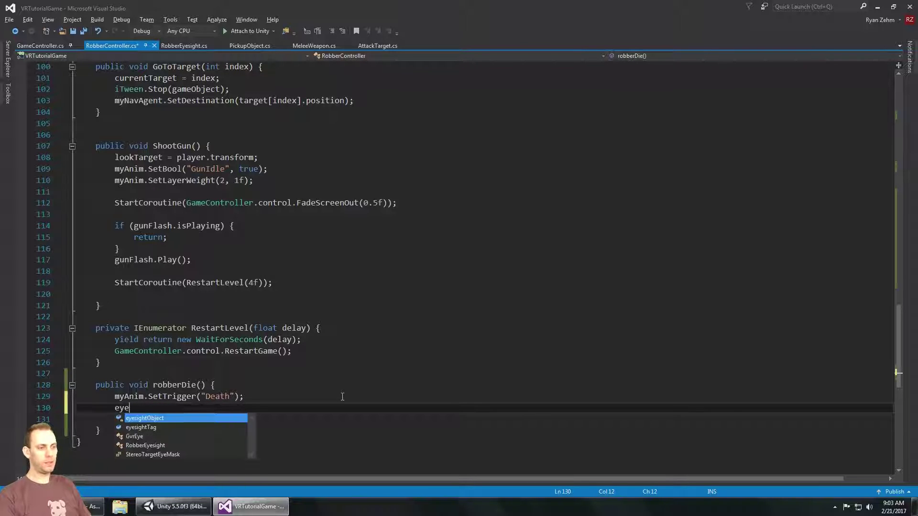
type("sightObject.")
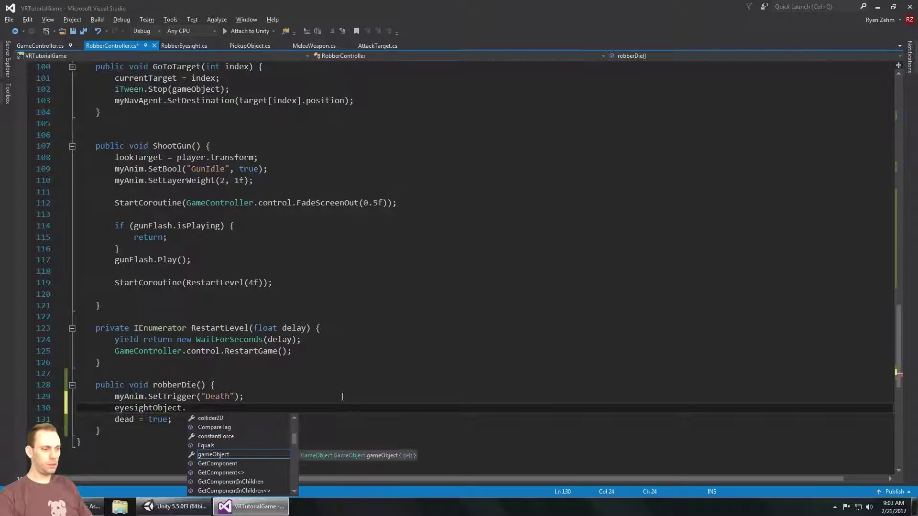
type("SetActive(fal")
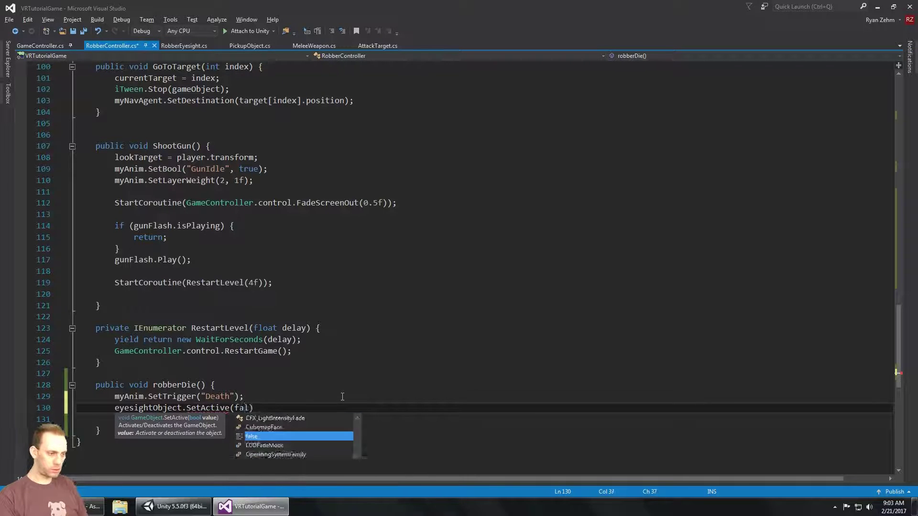
key("Tab")
type(");")
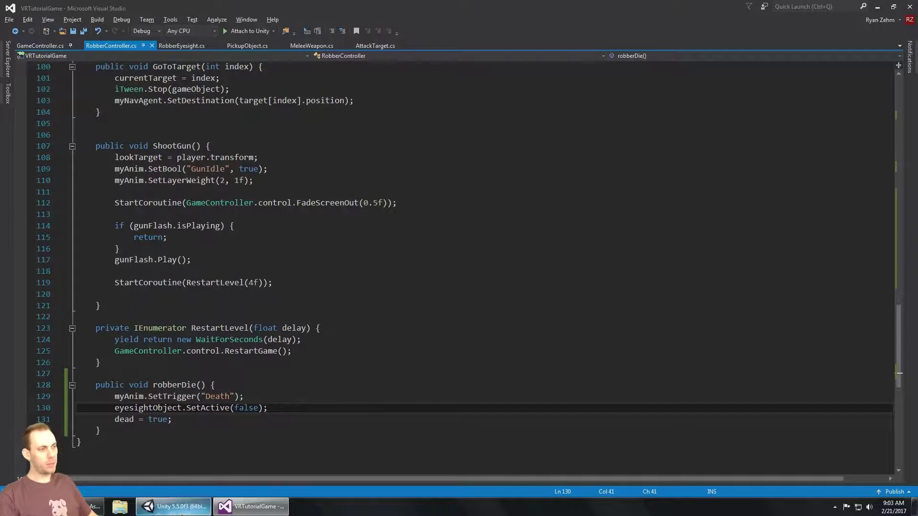
Switch to Unity, run the game, and check the robber in the Scene view before returning to the Game view.
left_click(173, 506)
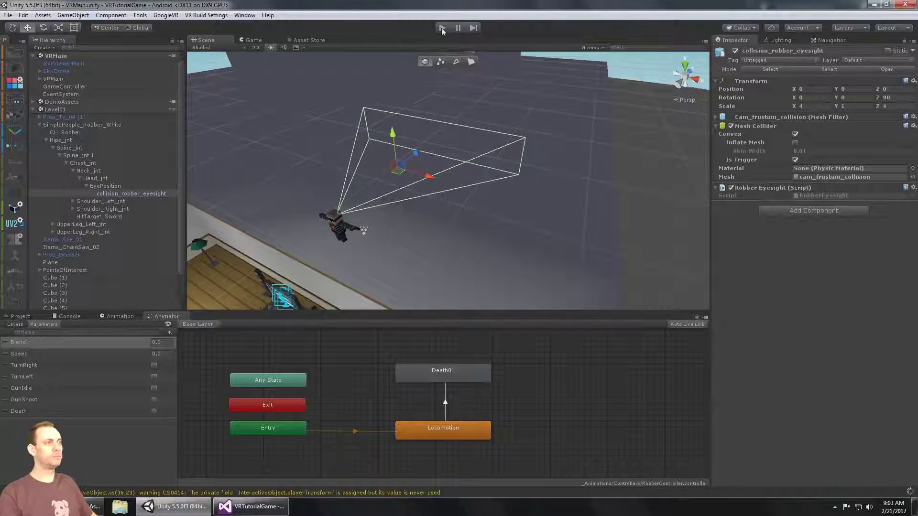
left_click(441, 27)
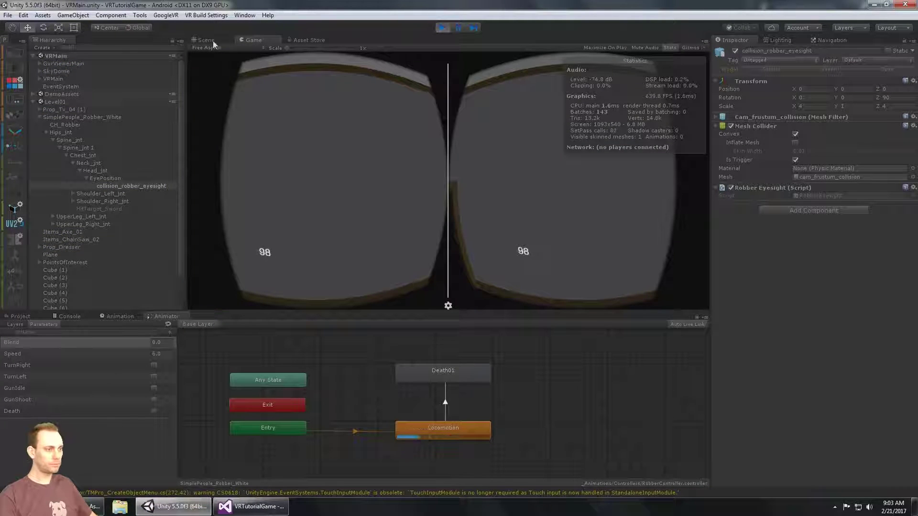
left_click(202, 41)
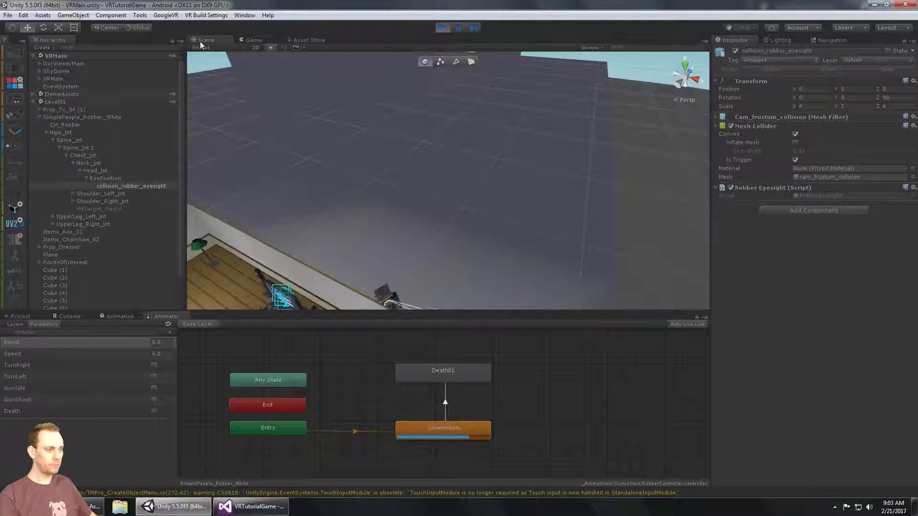
left_click_drag(465, 162, 490, 130, "alt")
left_click(251, 40)
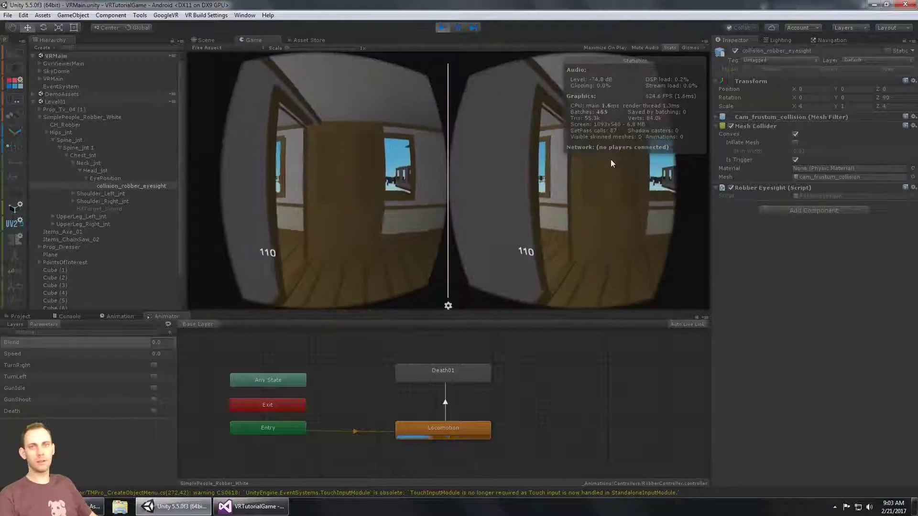
Look around the running game, pick up the sword, attack the robber to test his death, and stop the game.
key("alt")
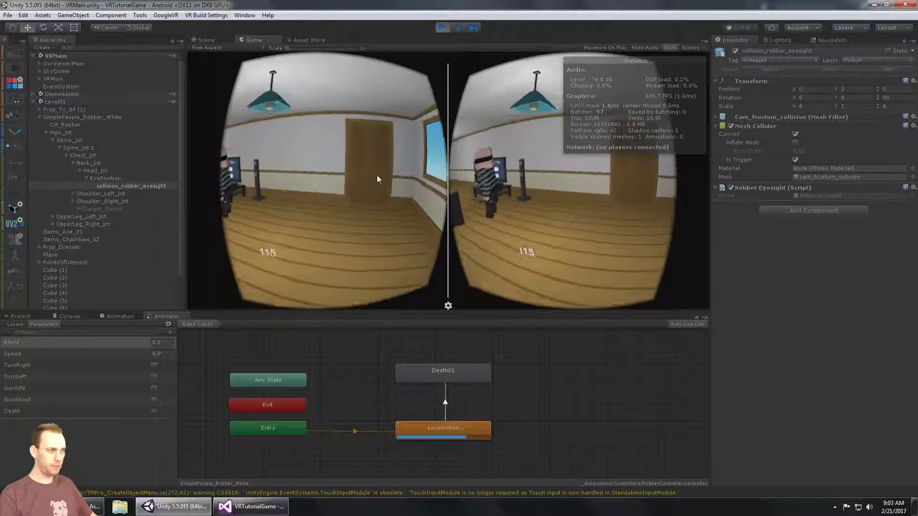
key("alt")
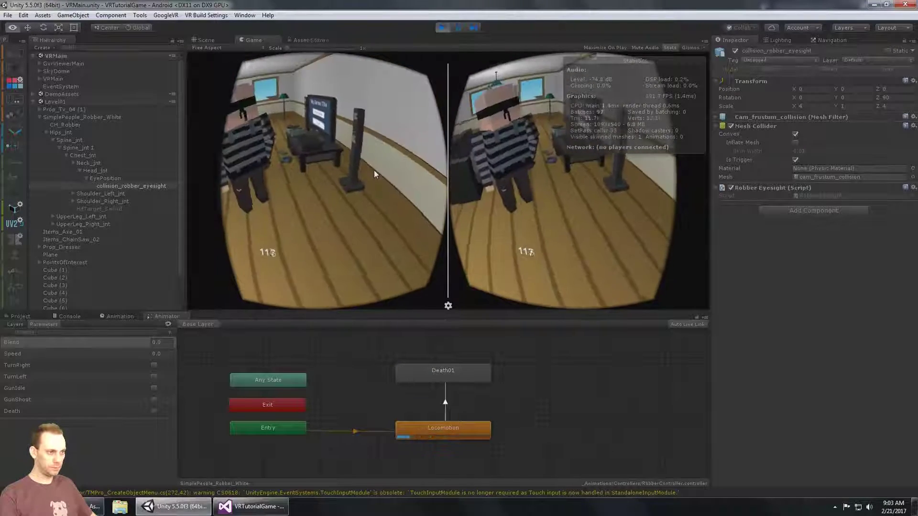
left_click(114, 187)
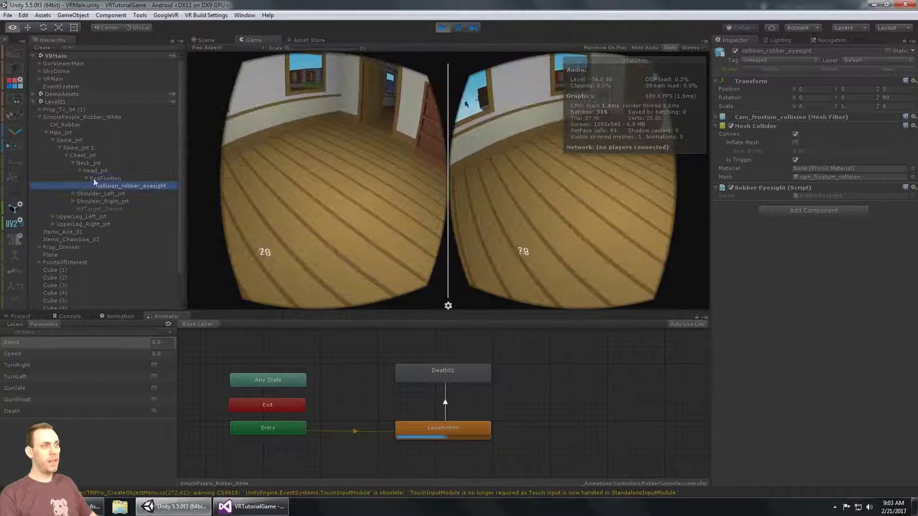
left_click(349, 165)
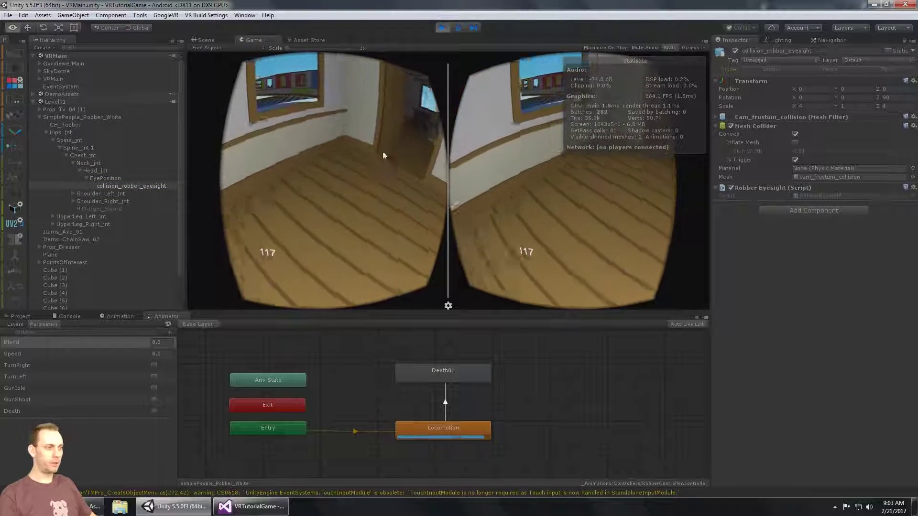
left_click_drag(383, 155, 359, 250, "alt")
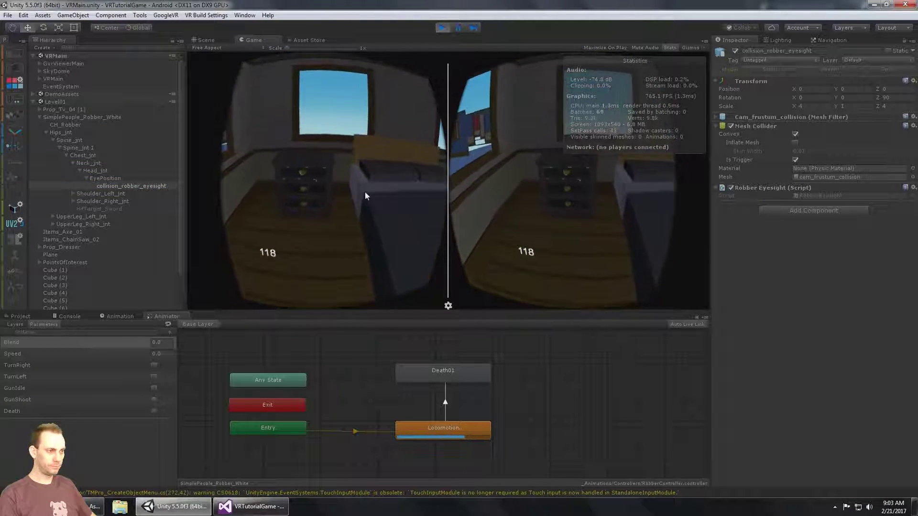
left_click_drag(365, 196, 479, 190, "alt")
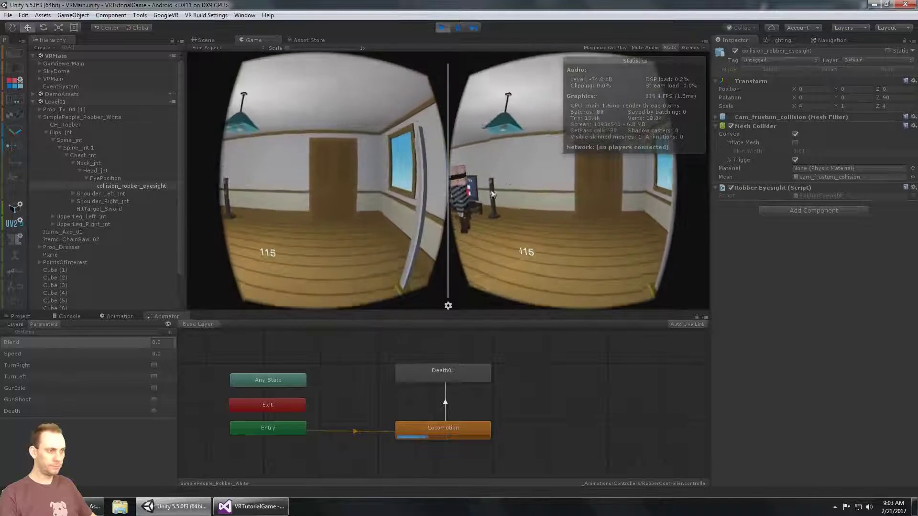
left_click_drag(500, 180, 406, 193, "alt")
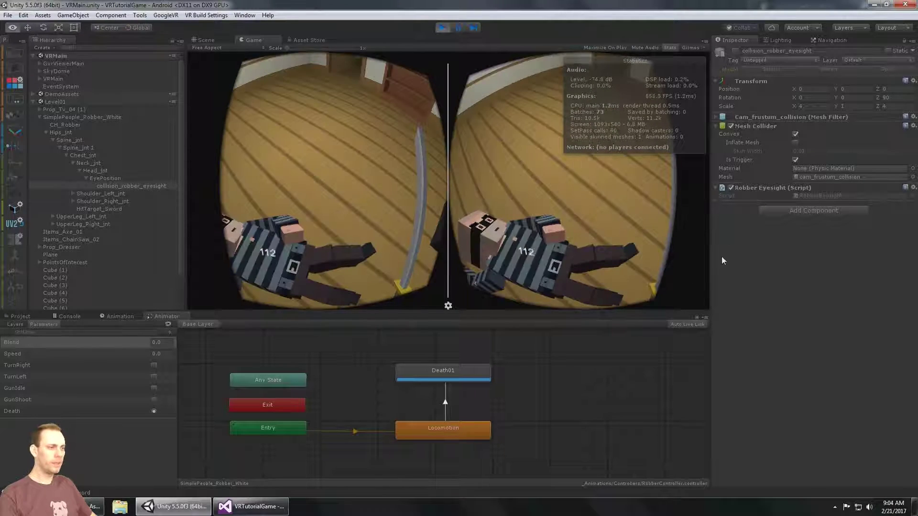
left_click(446, 27)
Change the Death01 animator state's motion to the Death_02 clip.
left_click(455, 375)
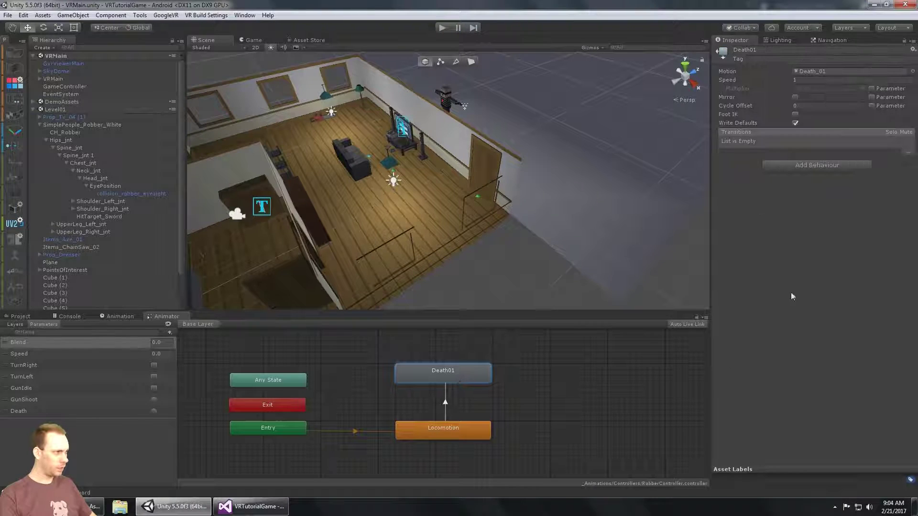
left_click(912, 71)
type("dea")
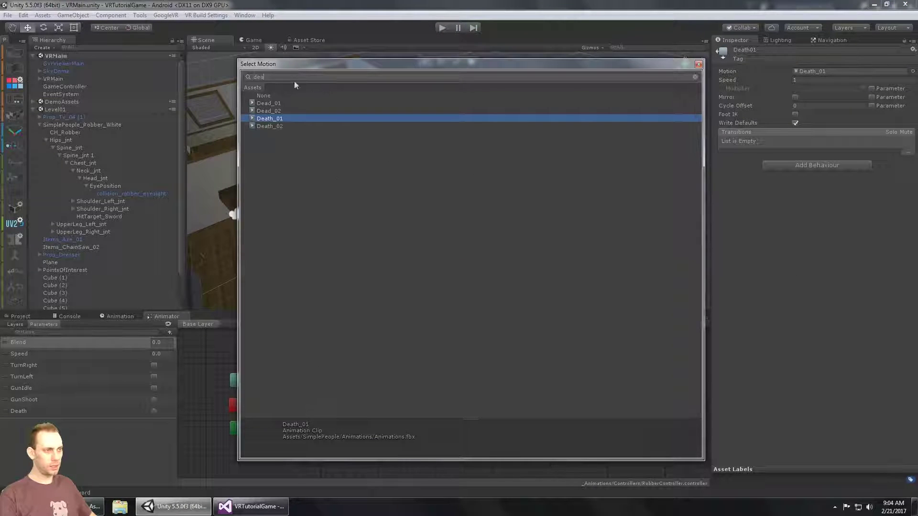
left_click(282, 126)
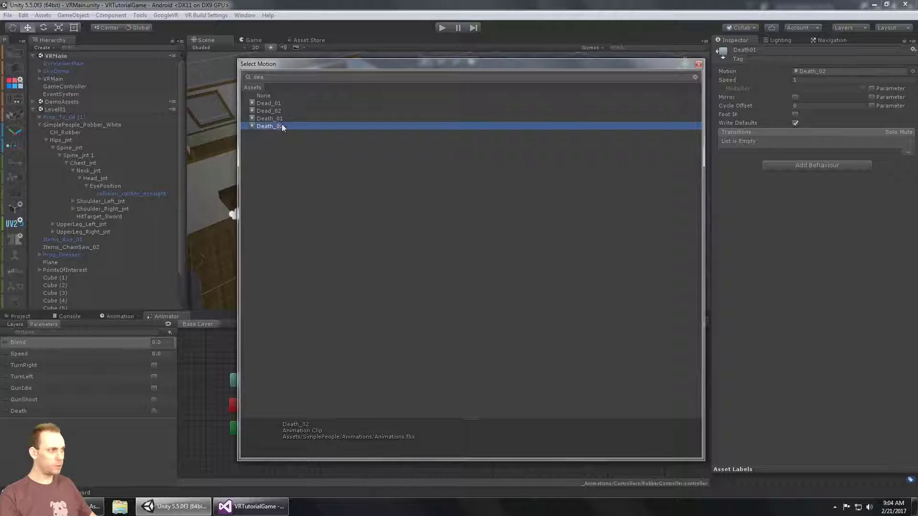
left_click(699, 64)
Run the game again, attack the robber with the sword to test the Death_02 animation, and stop the game.
left_click(443, 29)
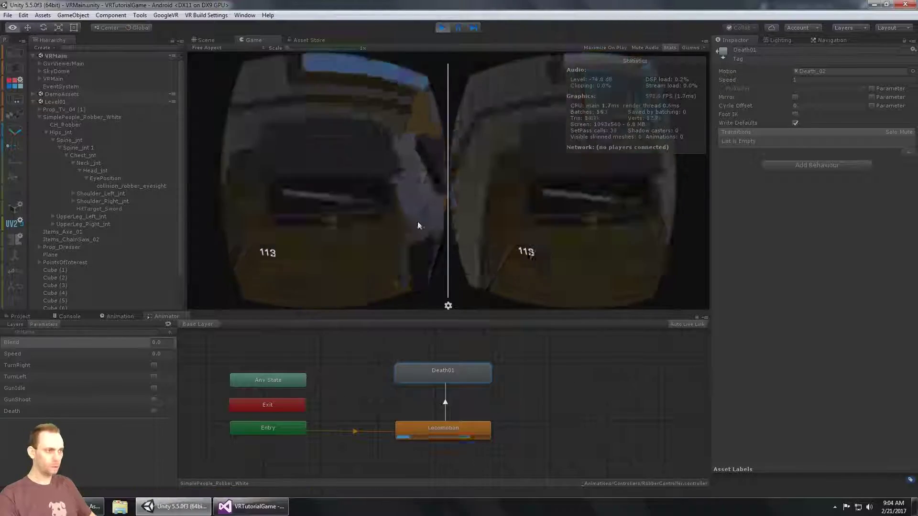
key("alt")
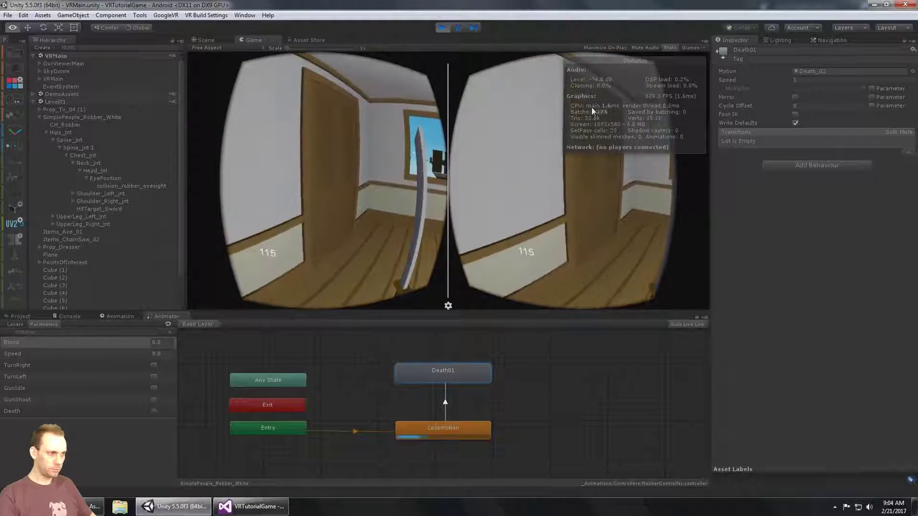
key("alt")
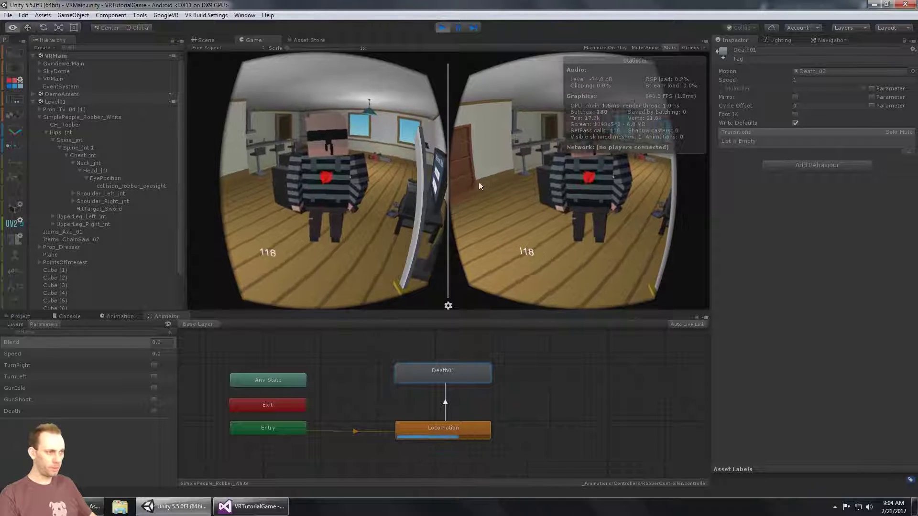
left_click(483, 203)
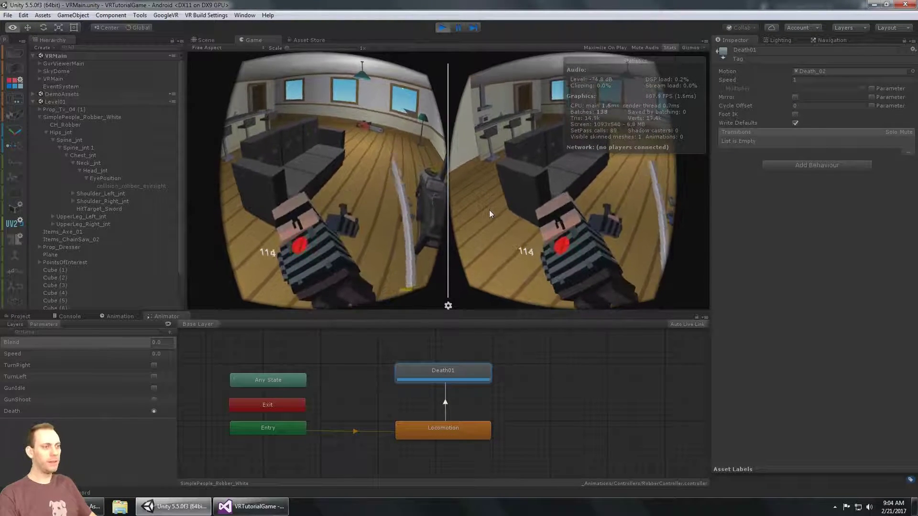
key("alt")
key("alt")
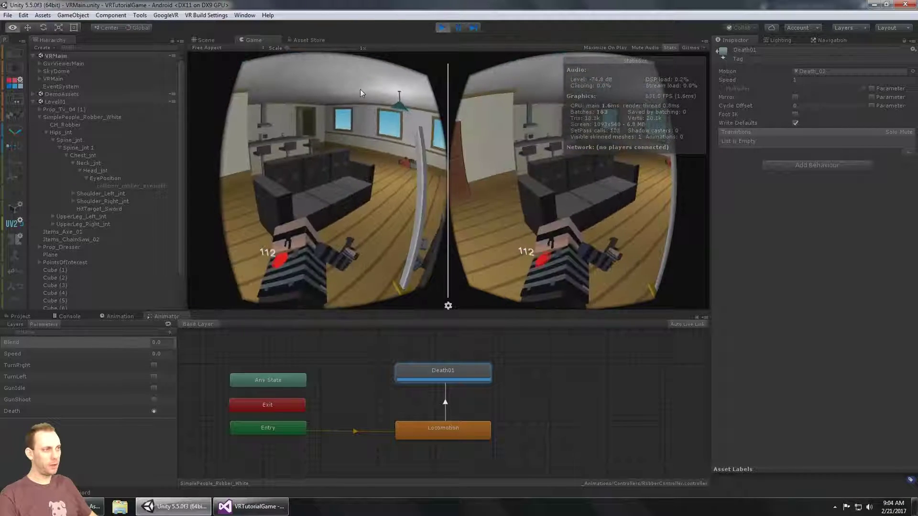
left_click(442, 27)
Switch to Visual Studio and examine how the RobberController script declares and fills its hitTargets dictionary.
left_click(251, 506)
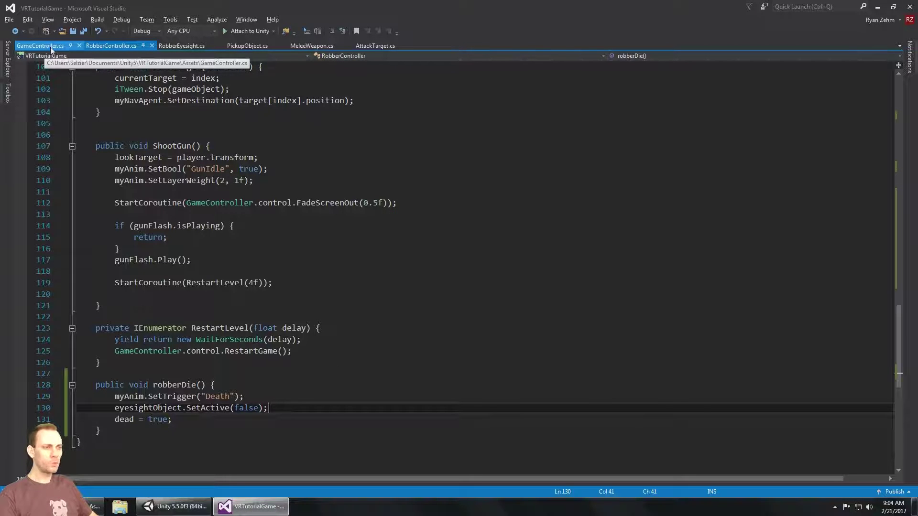
left_click(183, 47)
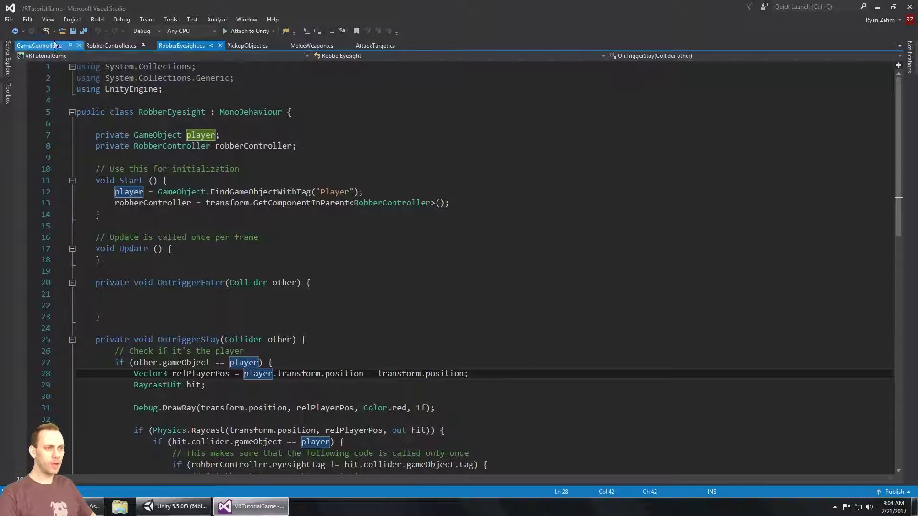
left_click(114, 45)
scroll(267, 187, "up", 20)
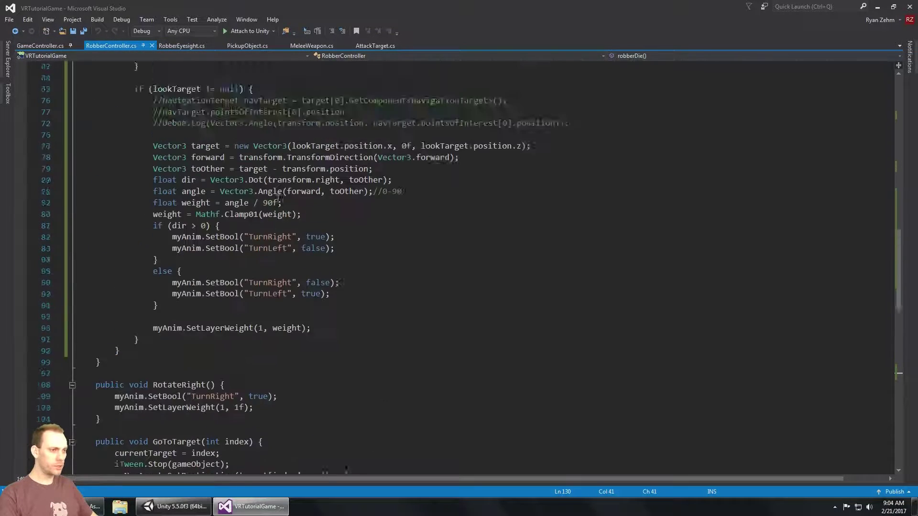
scroll(262, 209, "down", 2)
left_click_drag(148, 214, 535, 213)
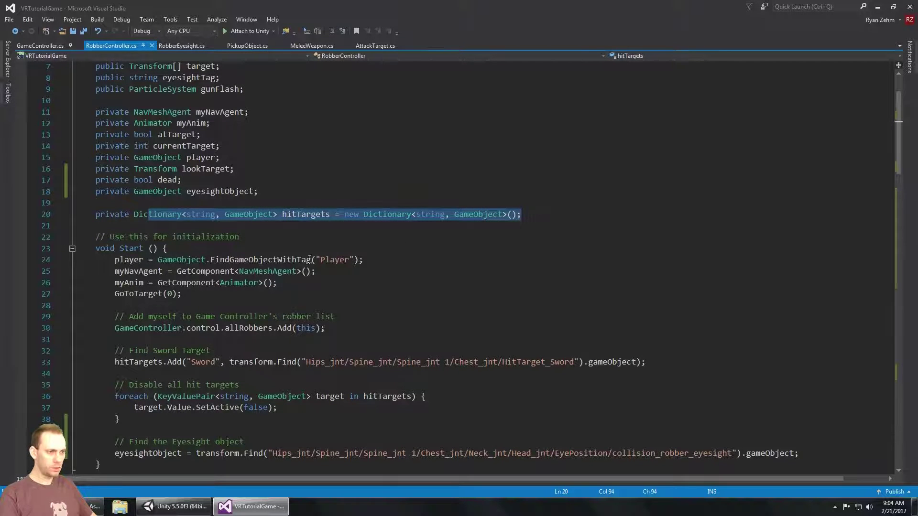
scroll(309, 259, "down", 2)
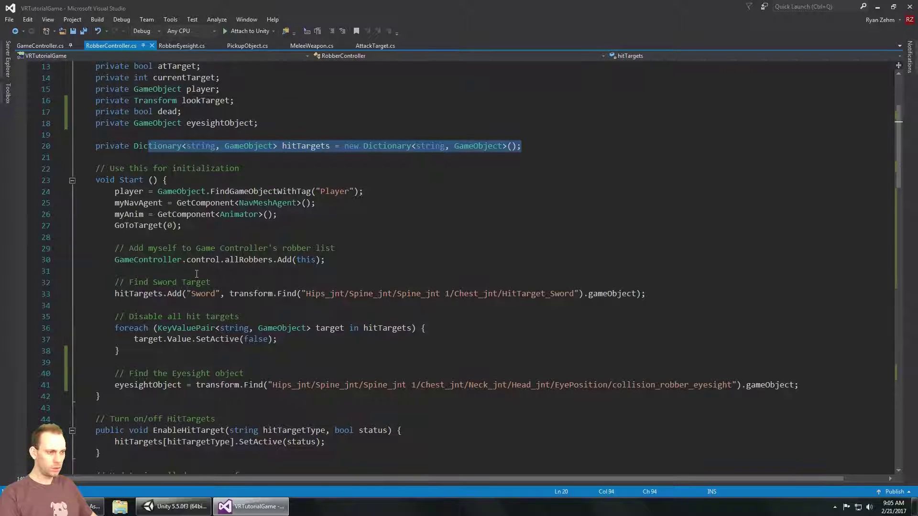
scroll(197, 274, "down", 1)
left_click_drag(119, 259, 190, 260)
left_click(129, 259)
scroll(180, 292, "up", 2)
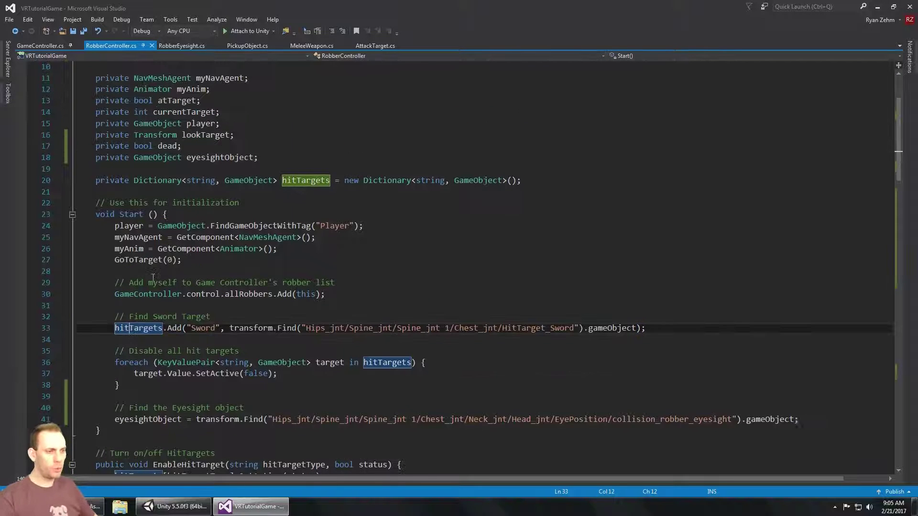
Declare a private GameObject field named hitTaretObject below eyesightObject and save the script.
left_click(273, 154)
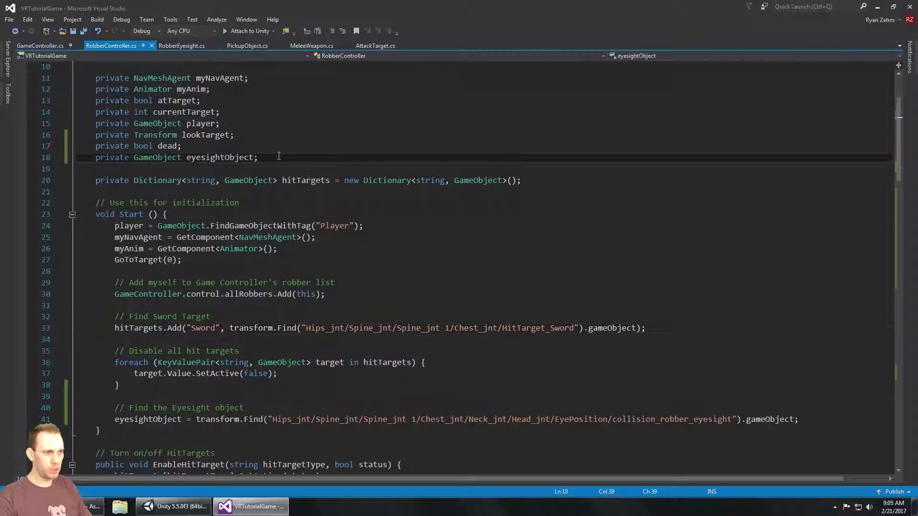
key("Return")
type("private")
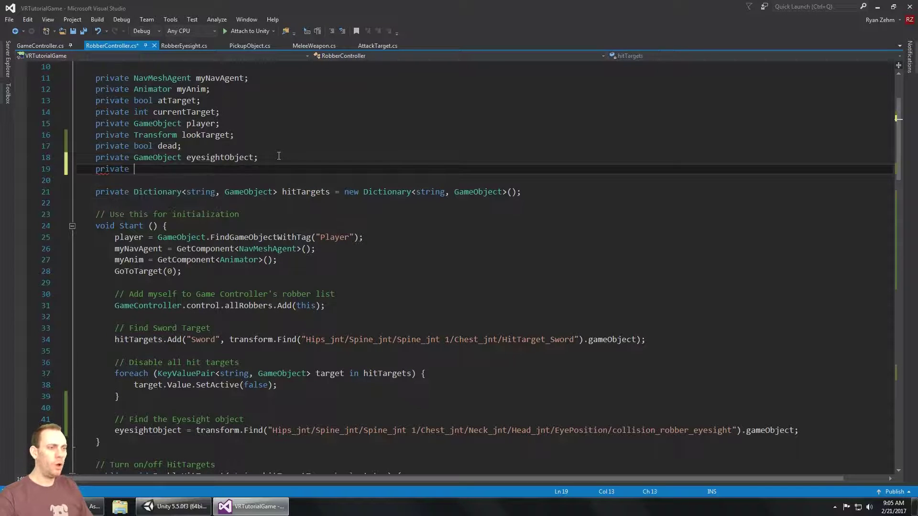
type(" H")
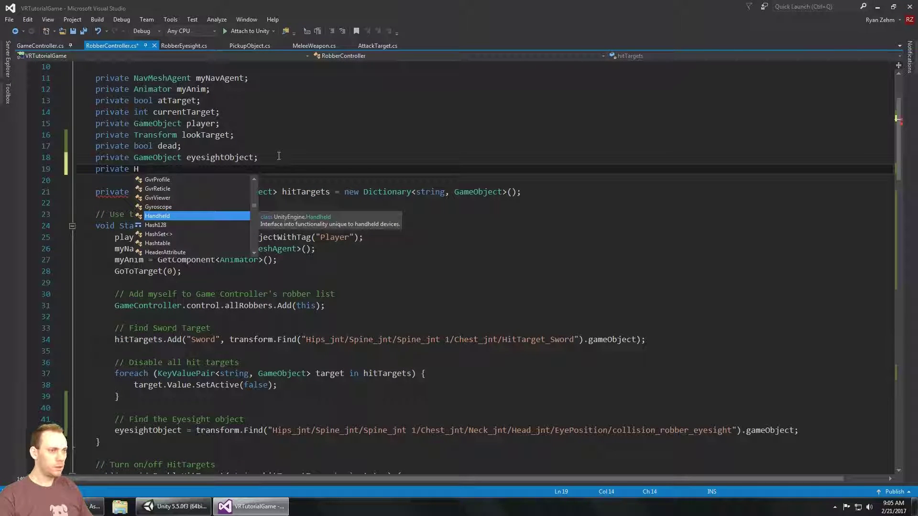
key("BackSpace")
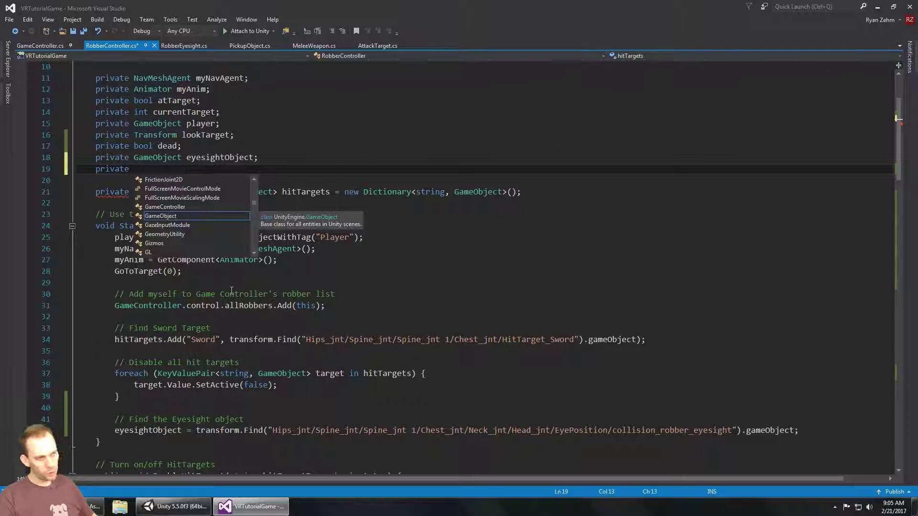
type("GameObject hitTaretObject;")
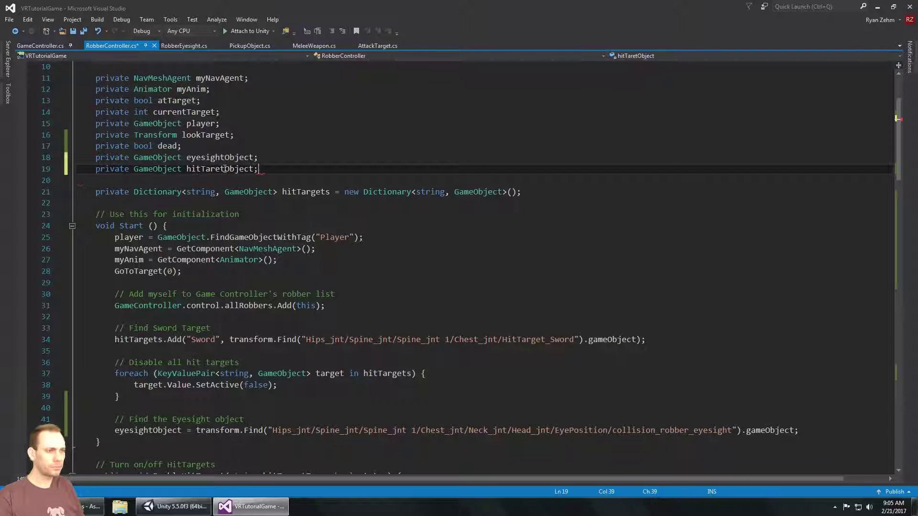
key("Down")
key("Down")
key("Down")
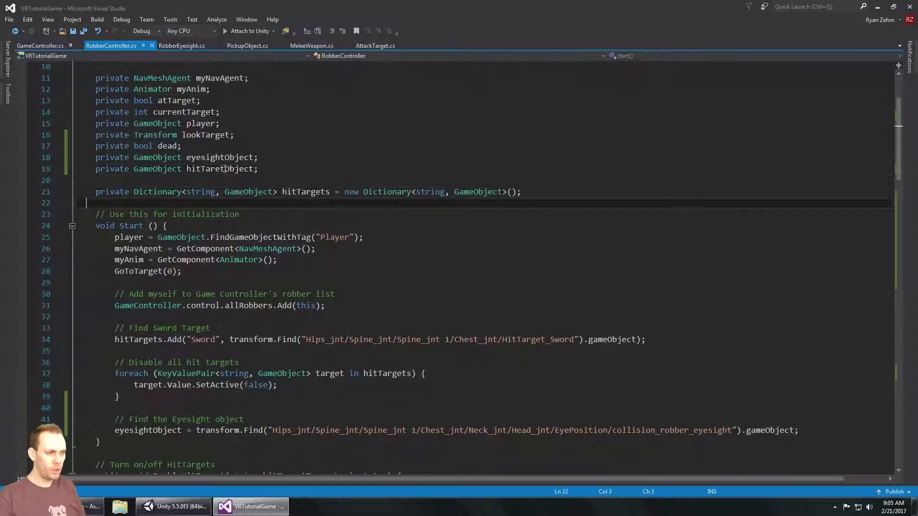
key("Down")
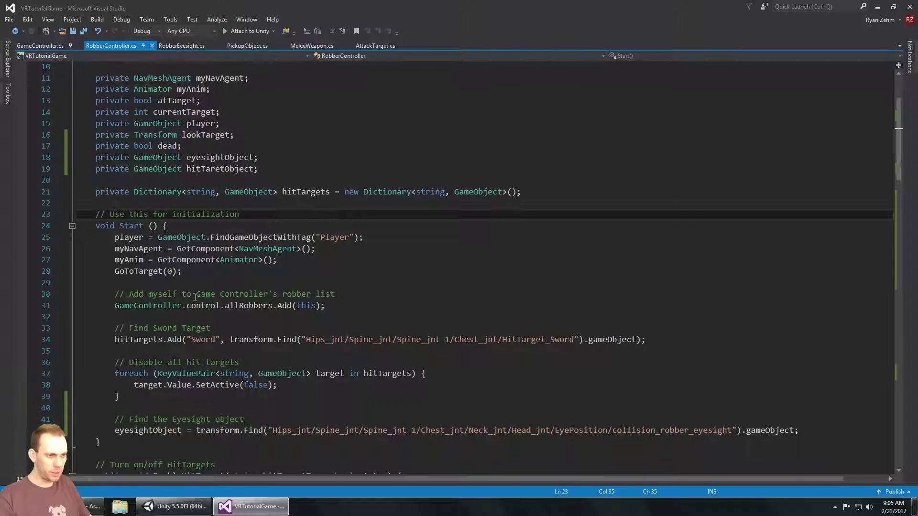
In Start, assign hitTaretObject above the hitTargets.Add line, moving the HitTarget_Sword transform.Find expression out of that call.
scroll(195, 297, "down", 1)
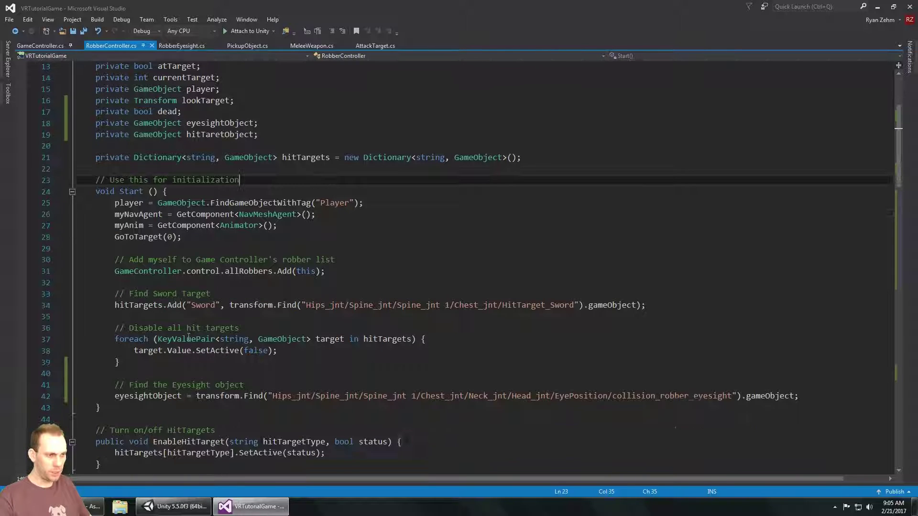
left_click(145, 305)
left_click(252, 294)
key("Return")
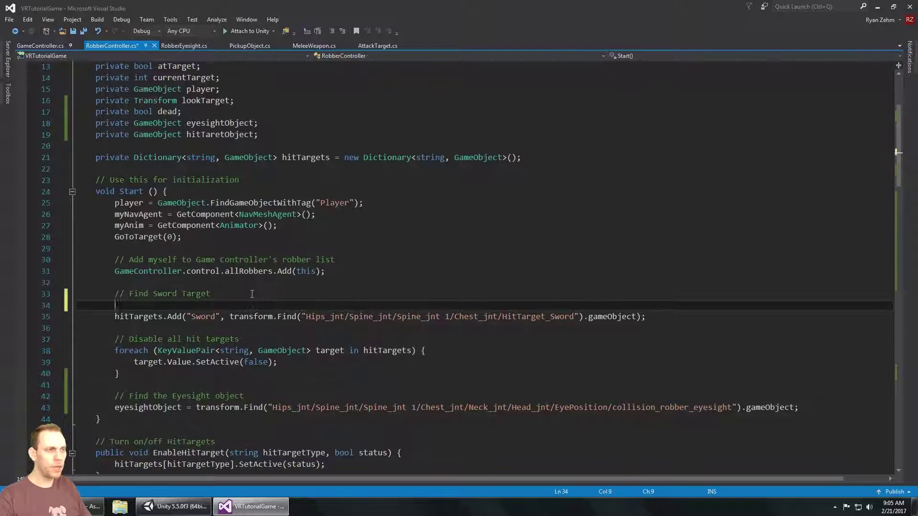
type("hitTaretObject =")
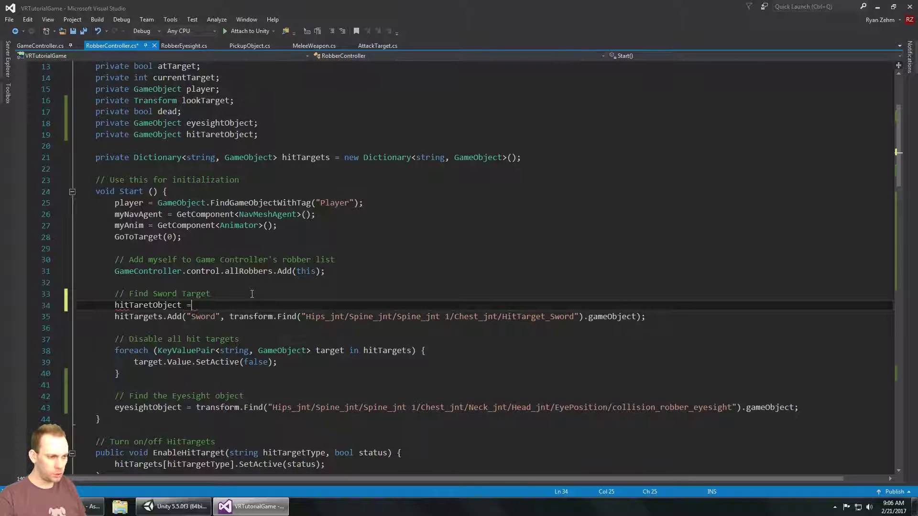
key("Down")
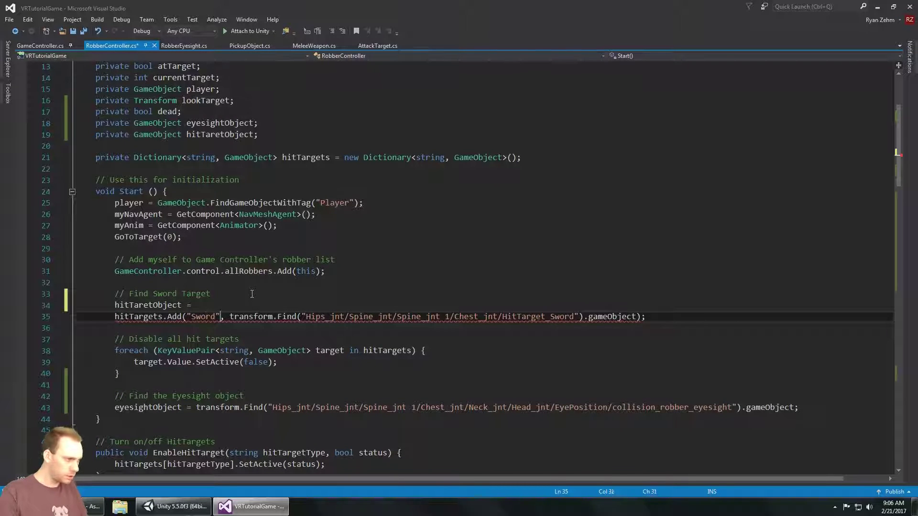
key("shift+End")
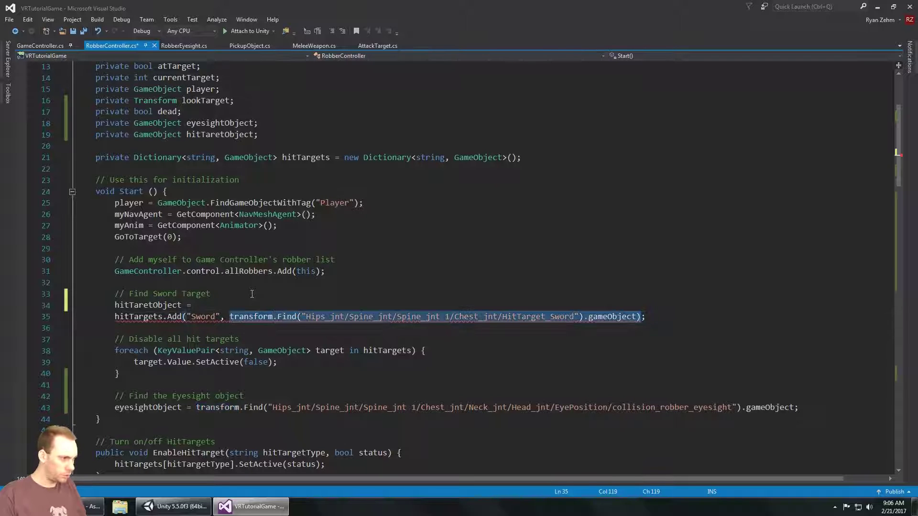
key("ctrl+x")
key("Up")
key("ctrl+v")
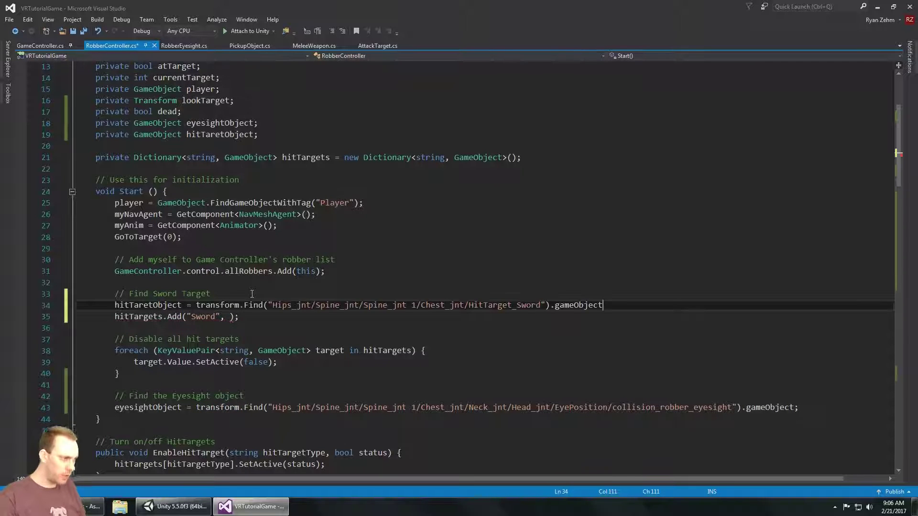
type(";")
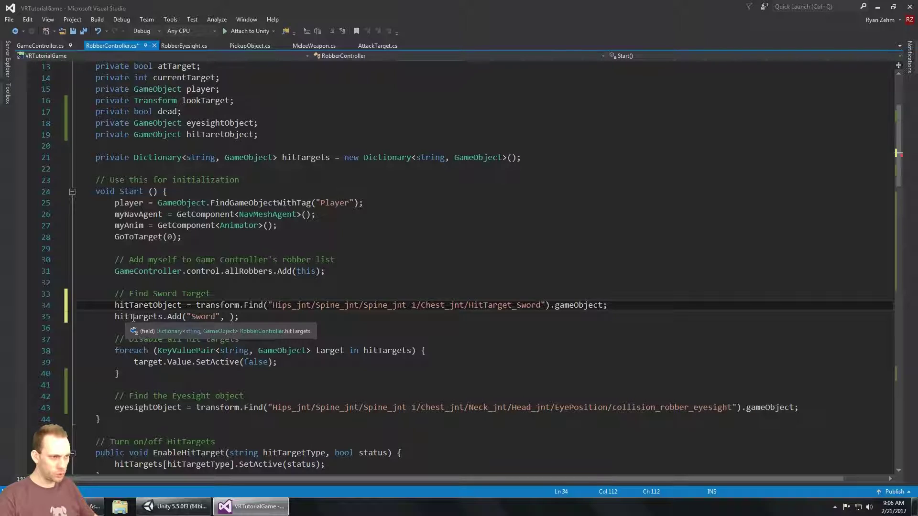
Pass hitTaretObject as the second argument of the hitTargets.Add("Sword") call and save the script.
left_click(272, 157)
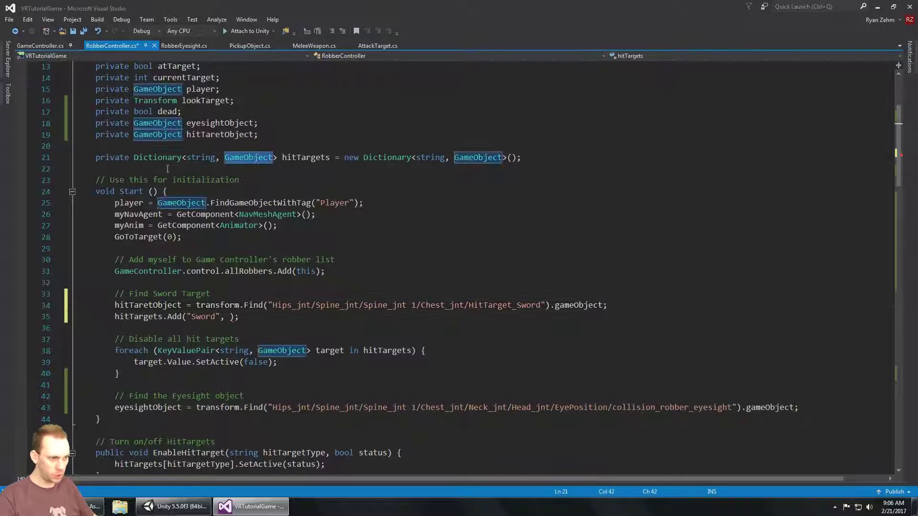
left_click(263, 361)
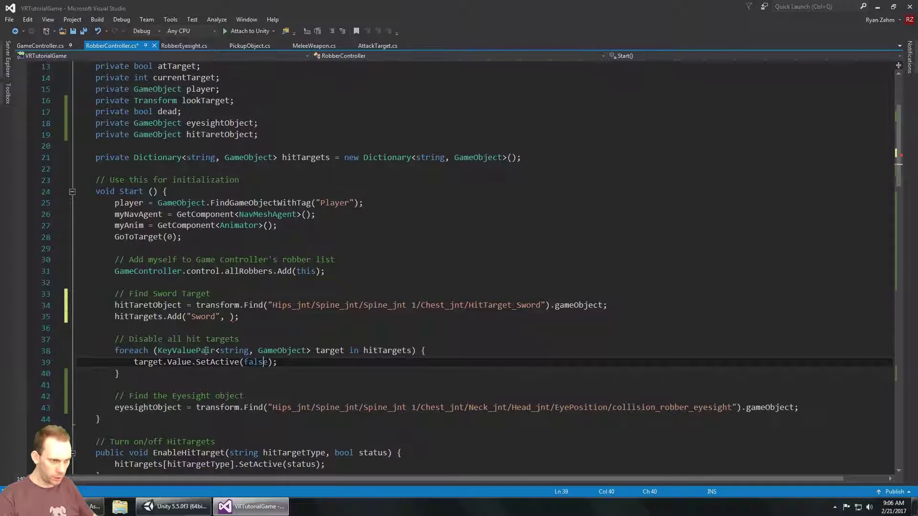
left_click(153, 317)
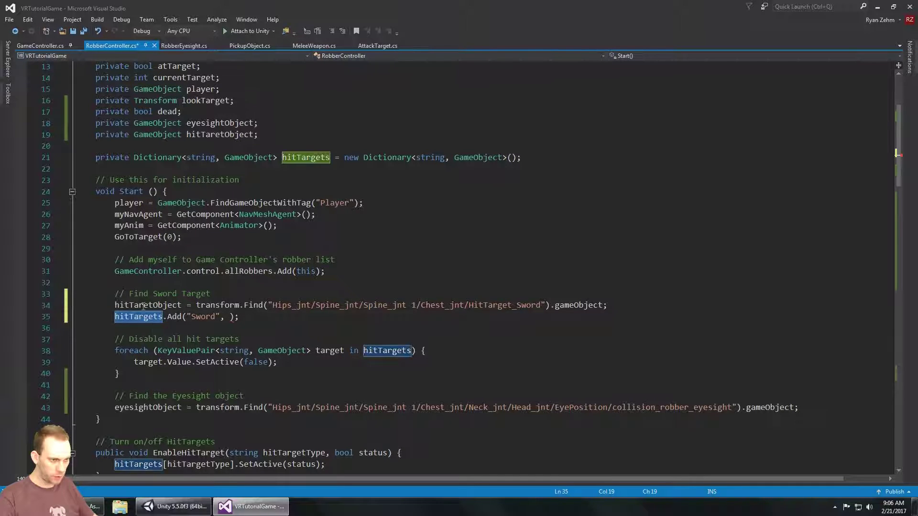
double_click(162, 305)
left_click(230, 316)
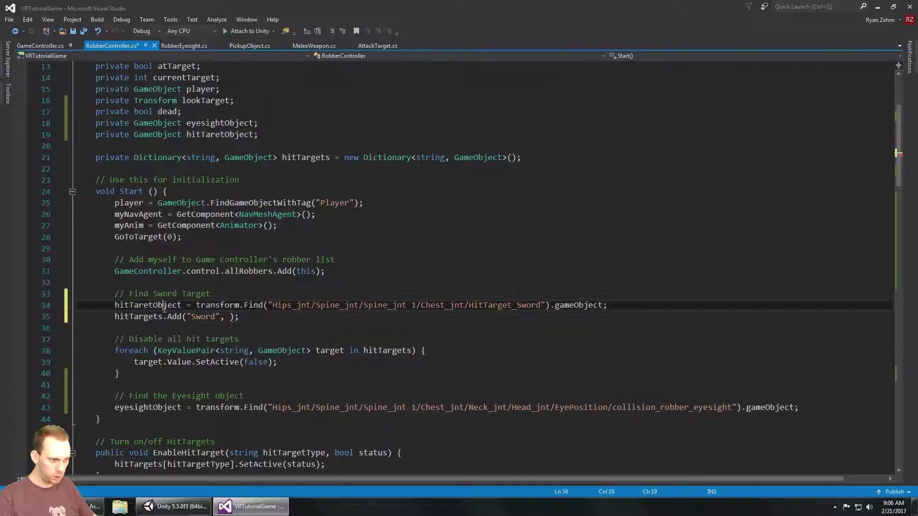
left_click(325, 330)
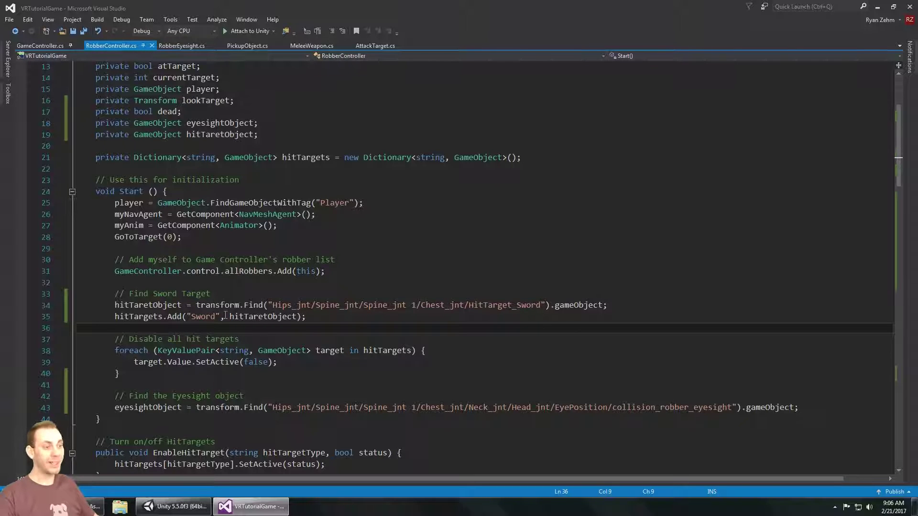
In robberDie(), add hitTaretObject.SetActive(false); below the eyesightObject line and save the script.
left_click_drag(125, 316, 221, 317)
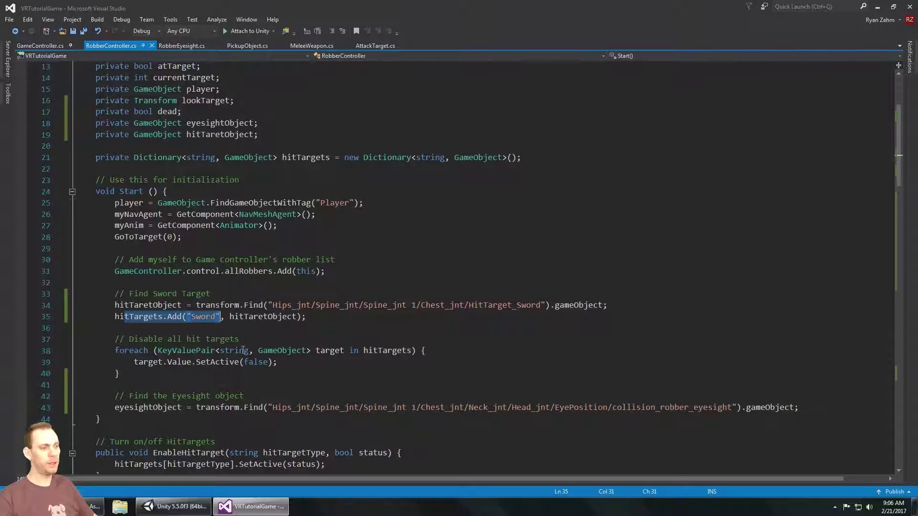
left_click_drag(115, 305, 135, 305)
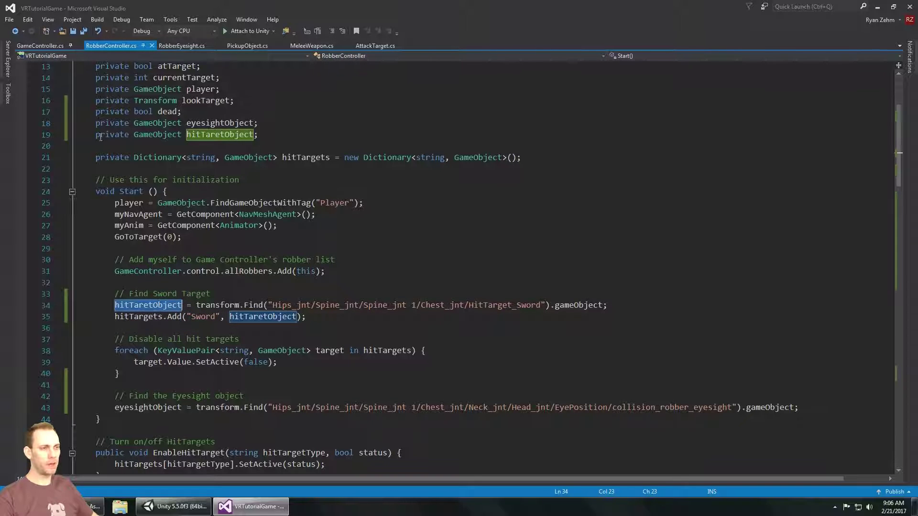
left_click(235, 134)
scroll(257, 323, "down", 15)
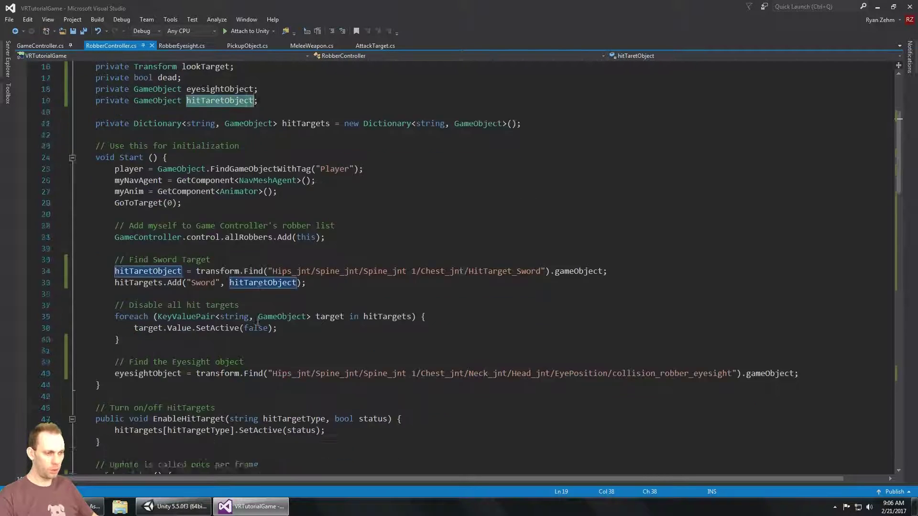
scroll(257, 324, "down", 15)
left_click(311, 362)
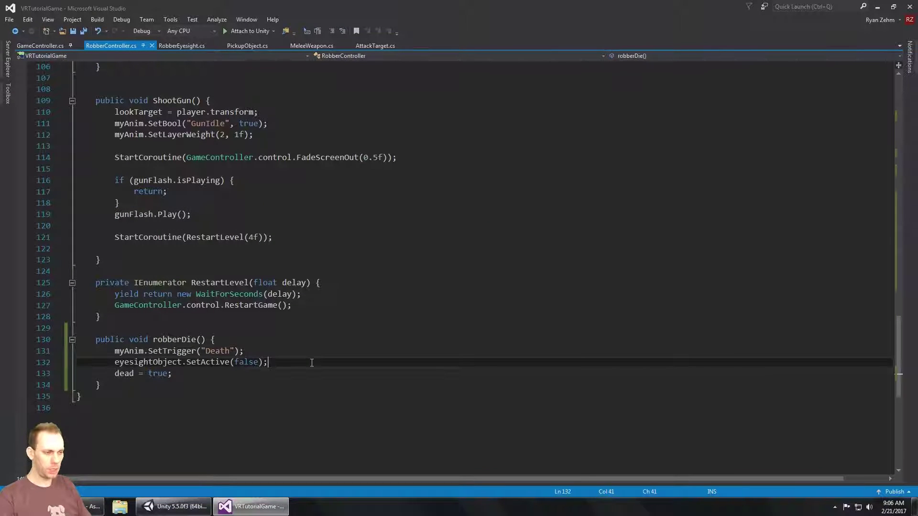
key("Return")
type("hit")
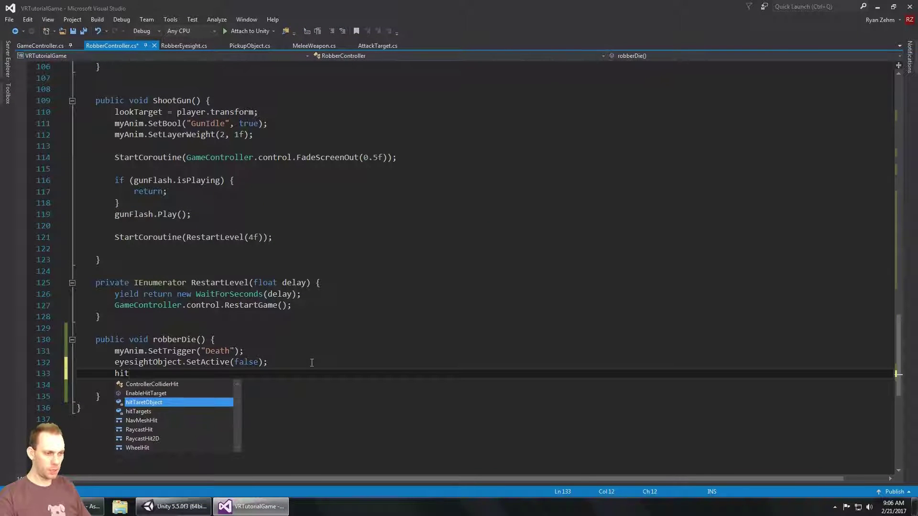
type("TaretObject.SetActive(fa")
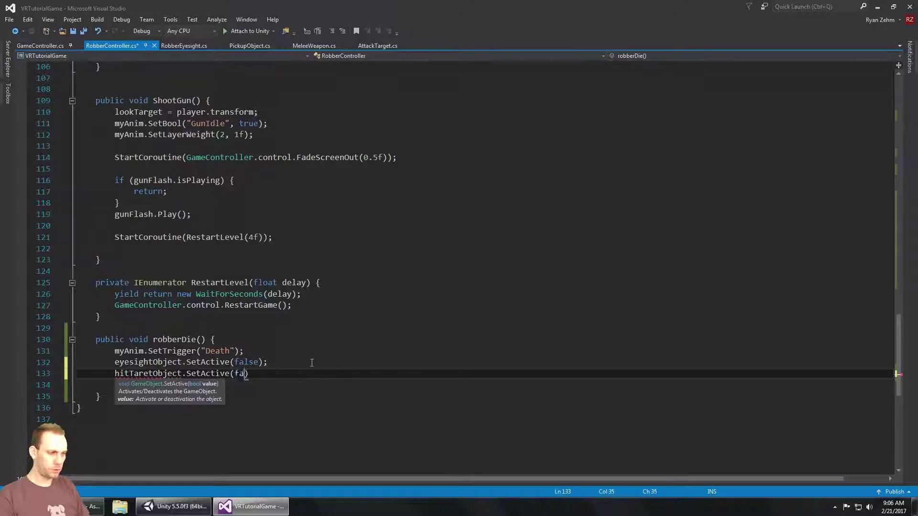
type("lse)")
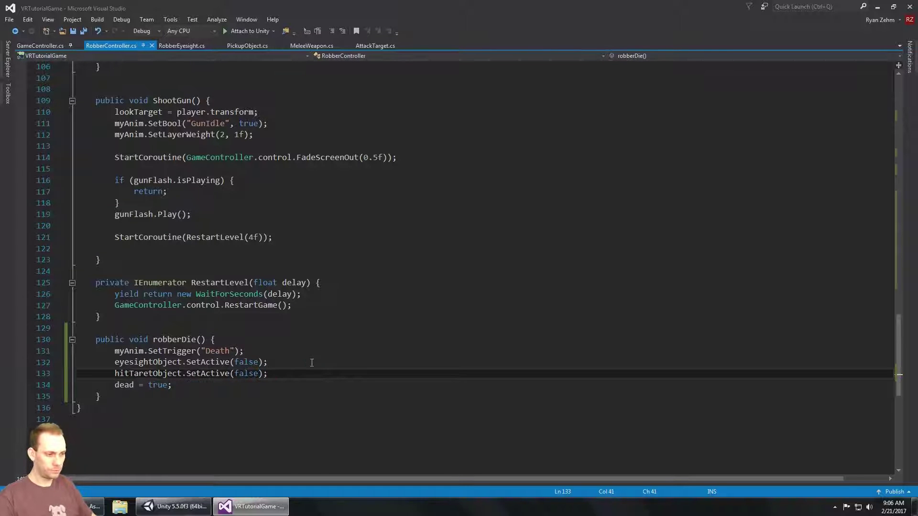
Switch to Unity, run the game with the updated script, and check the robber in the Scene view before returning to the Game view.
left_click(174, 507)
left_click(446, 25)
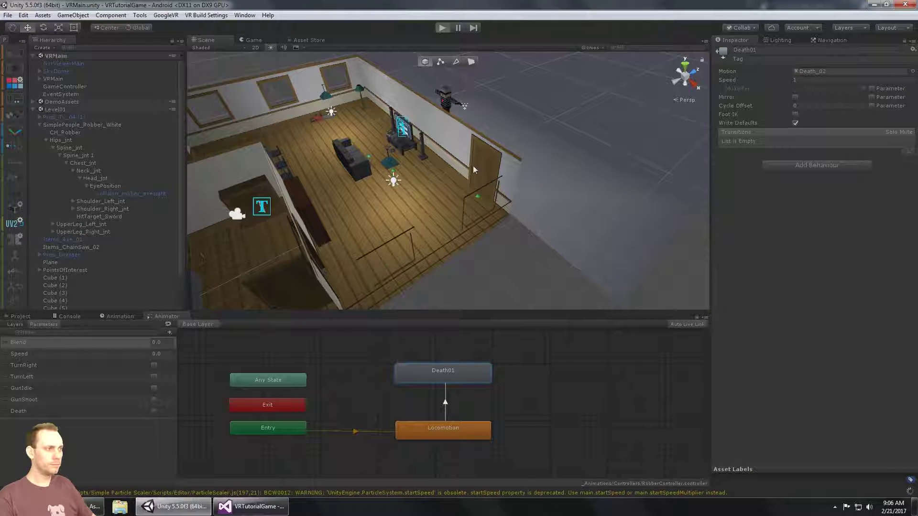
key("ctrl+p")
left_click(205, 40)
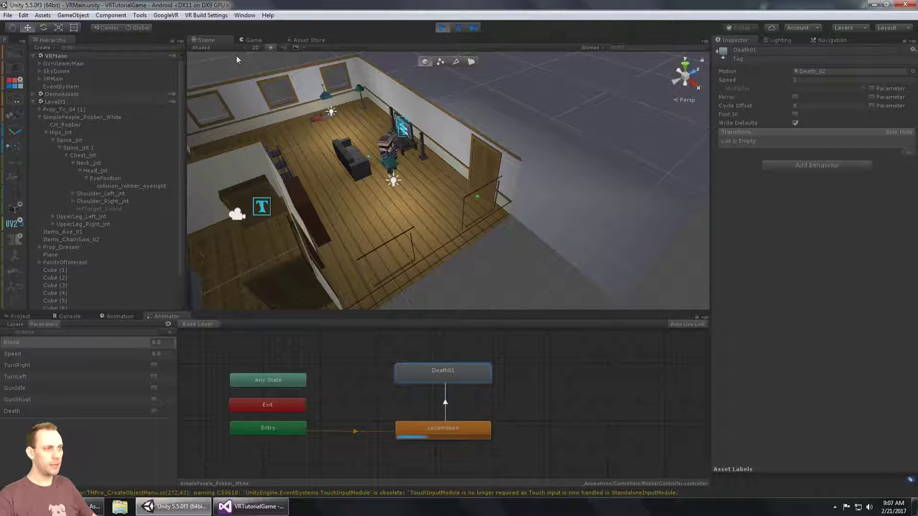
left_click(252, 40)
key("alt")
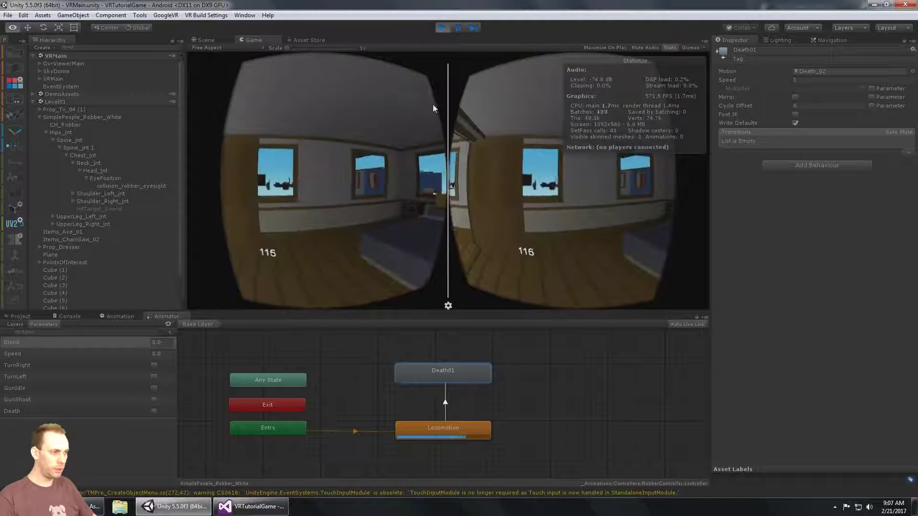
In the running game, look around the bedroom to the dresser and pick up the sword.
key("alt")
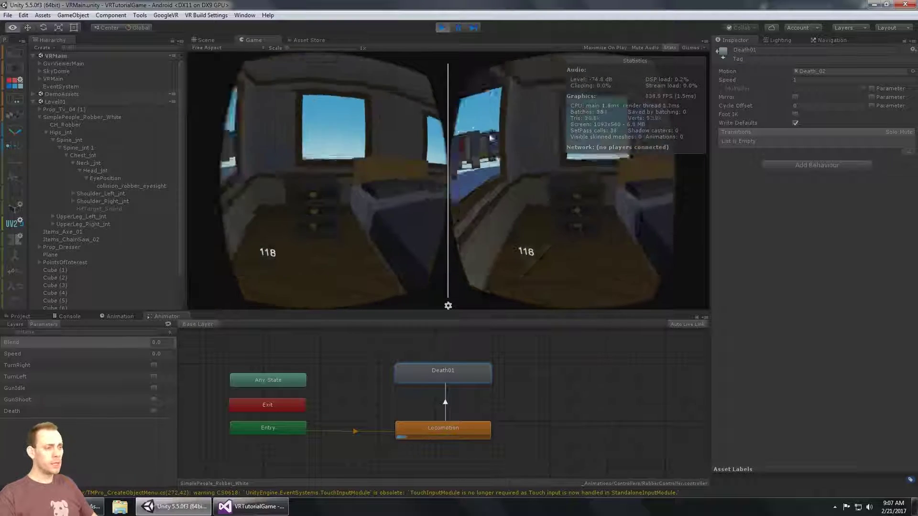
left_click(414, 193, "alt")
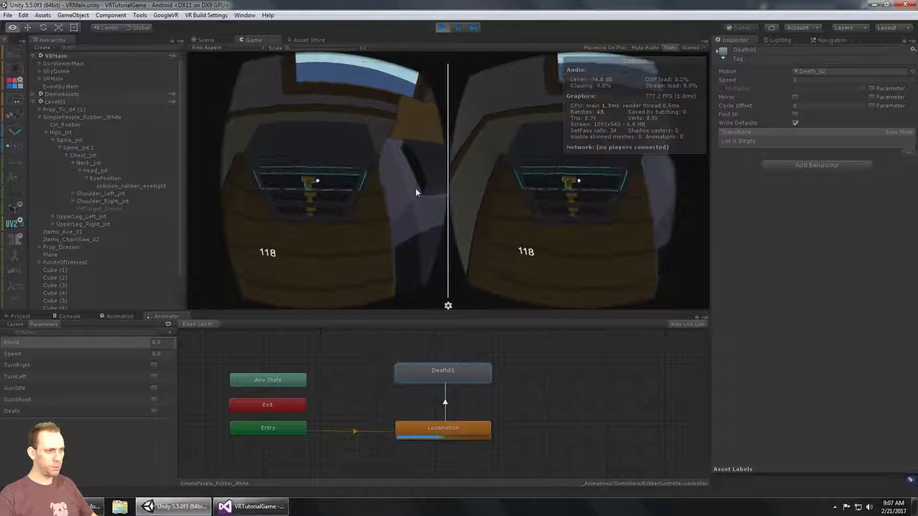
left_click(400, 229, "alt")
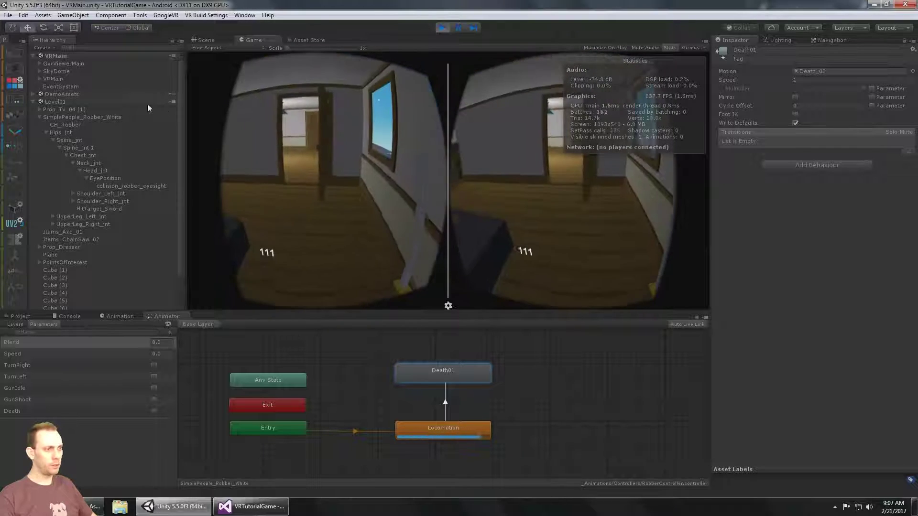
left_click(388, 155, "alt")
Carry the sword into the living room, aim at the hit target on the robber's chest, and attack him.
key("alt")
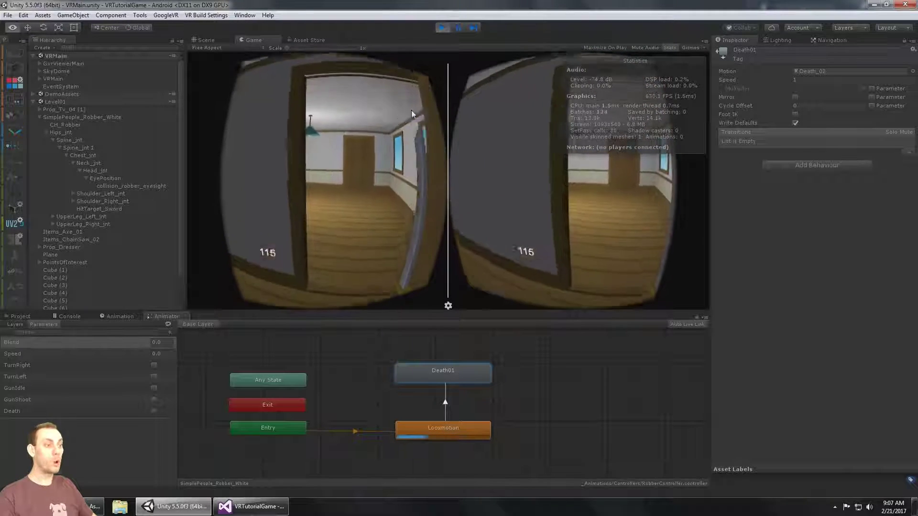
key("alt")
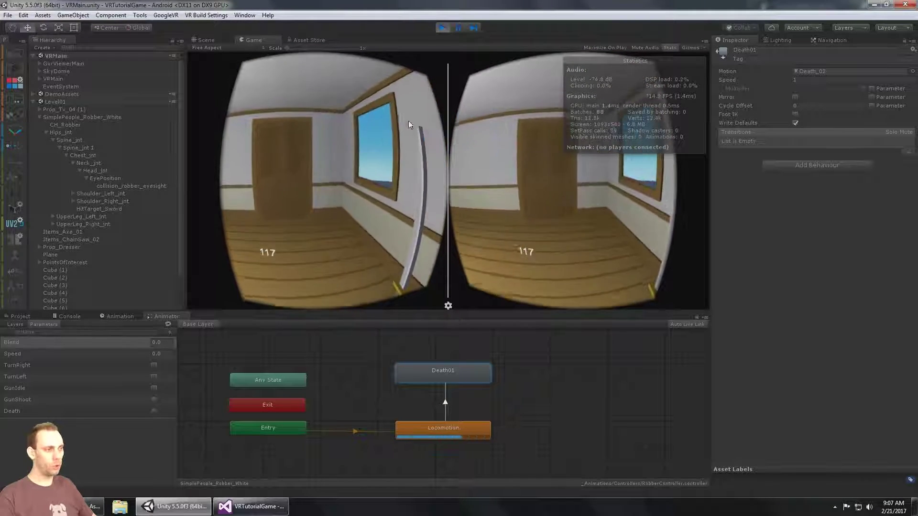
key("alt")
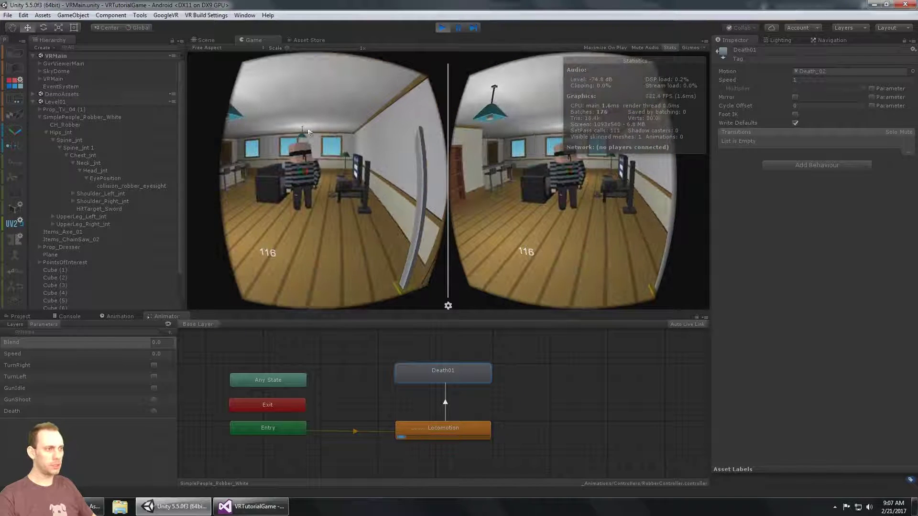
key("alt")
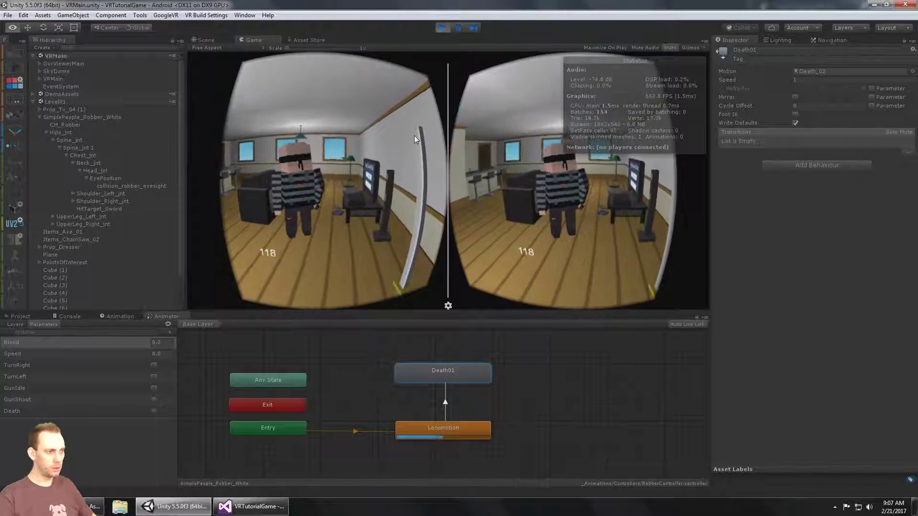
key("alt")
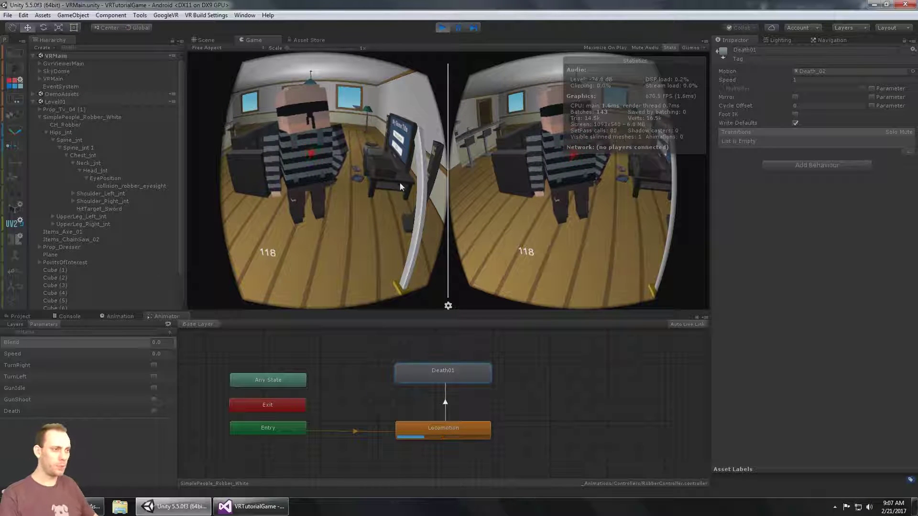
key("alt")
key("alt")
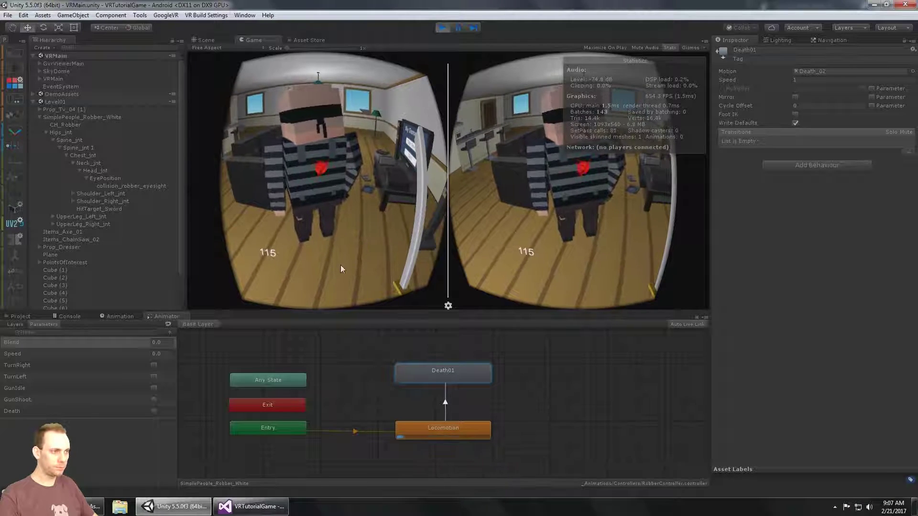
left_click(335, 301, "alt")
key("alt")
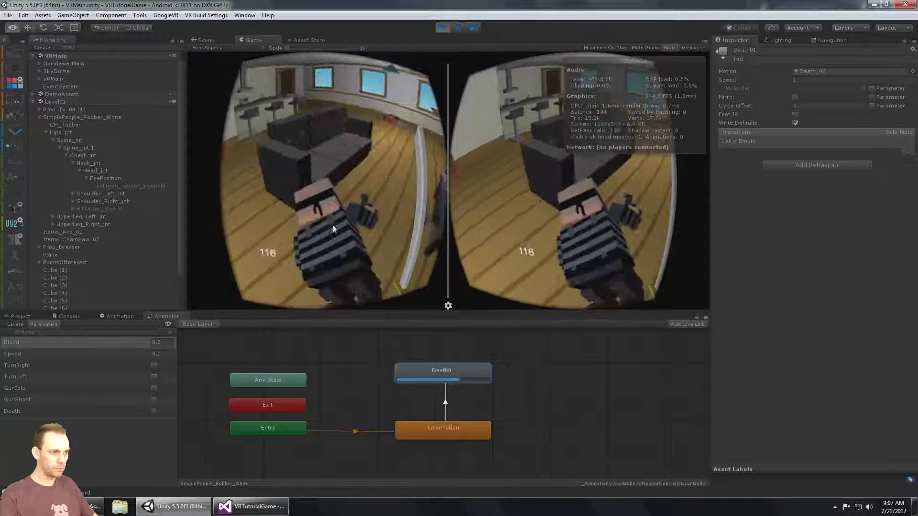
Examine the fallen robber from several sides and check the Death01 state and his eyesight and sword hit target objects.
key("alt")
key("alt")
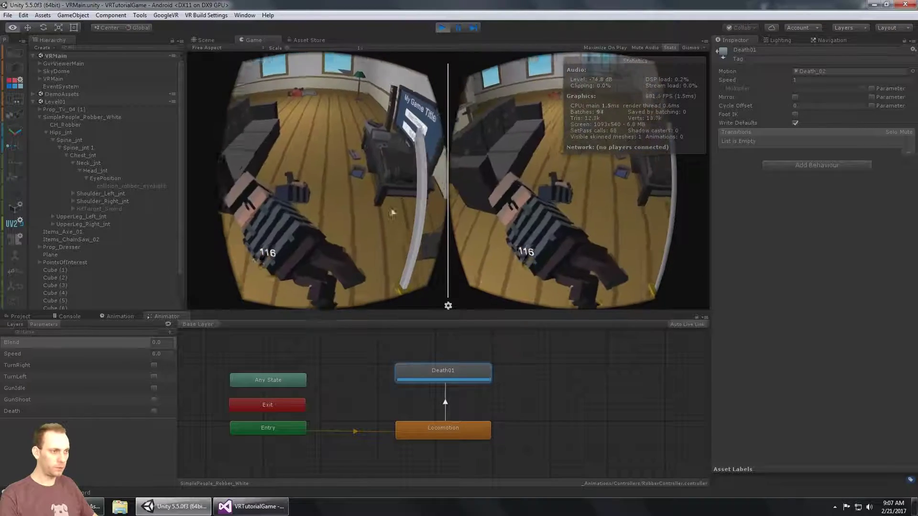
key("alt")
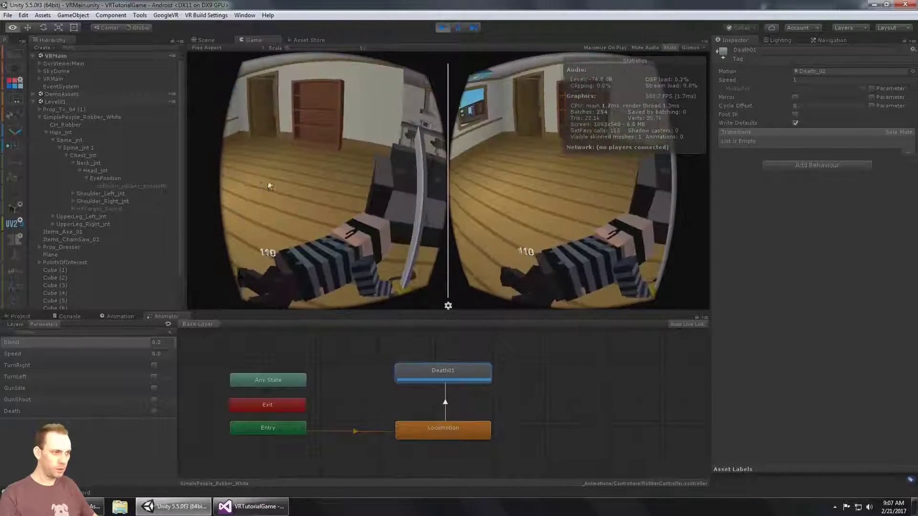
key("alt")
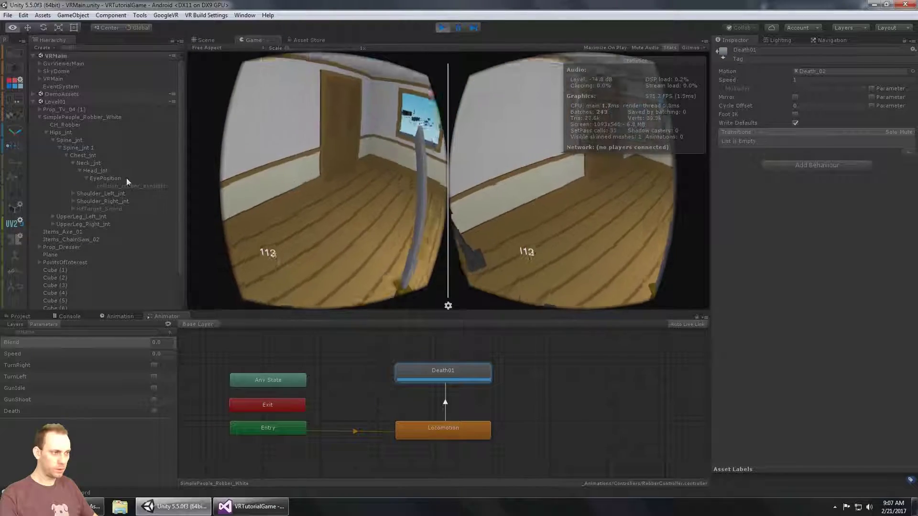
key("alt")
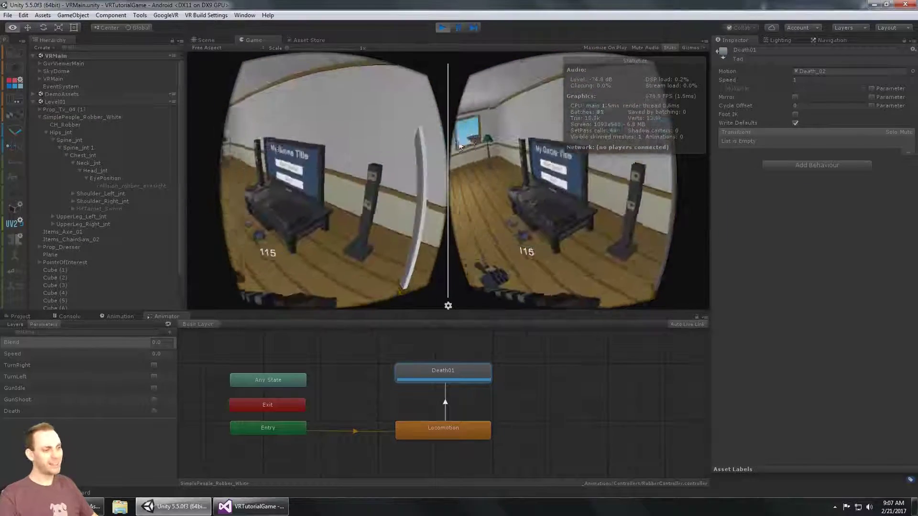
key("alt")
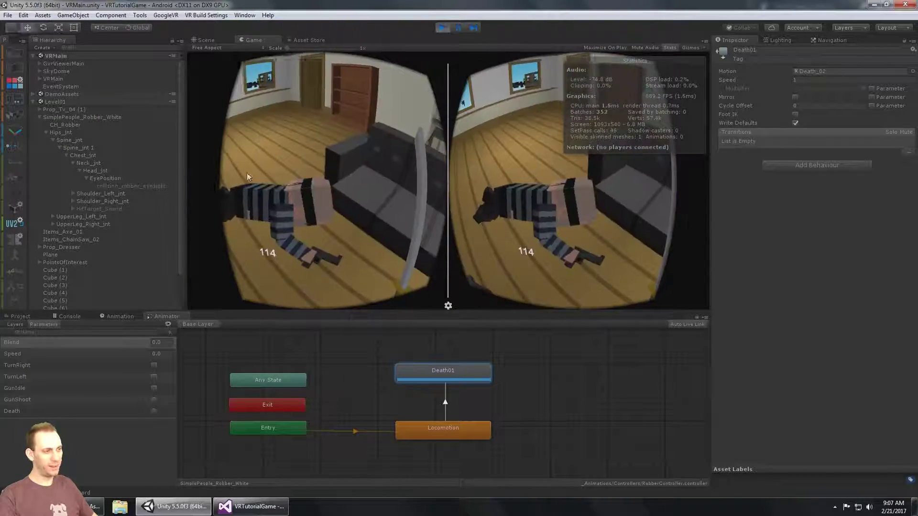
key("alt")
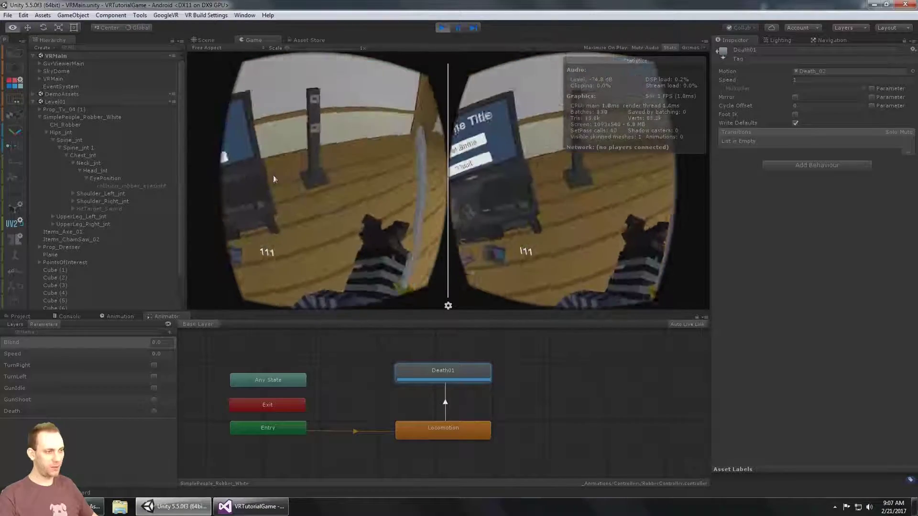
key("alt")
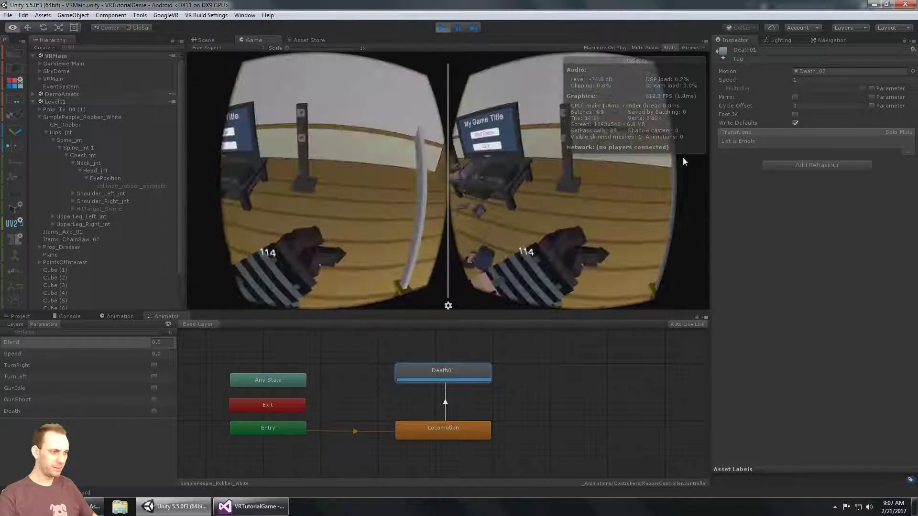
key("alt")
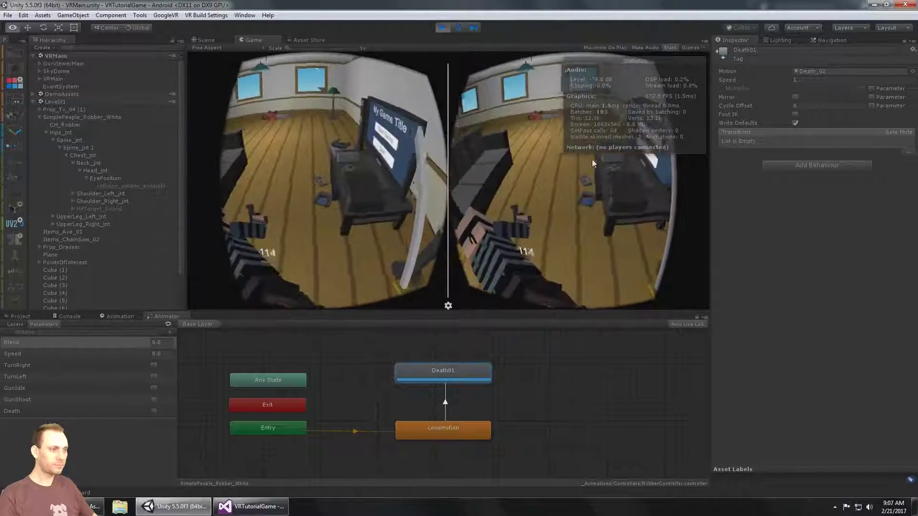
key("alt")
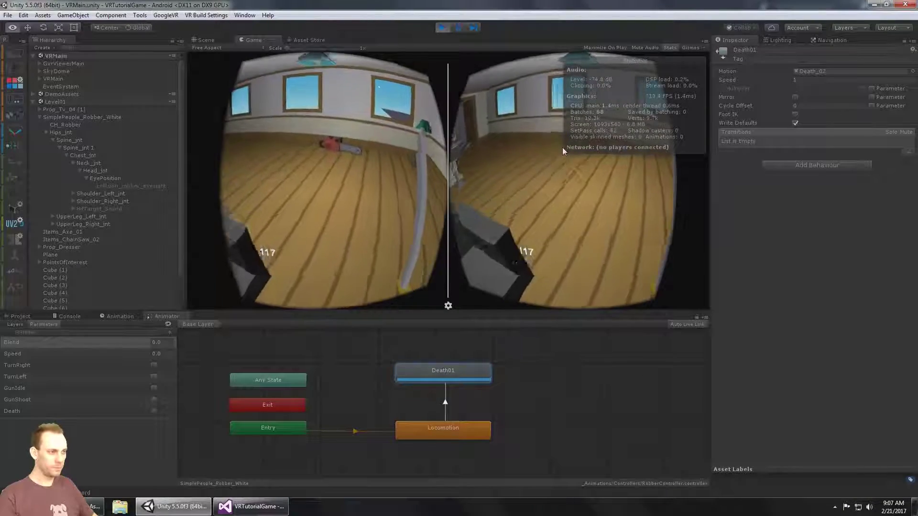
key("alt")
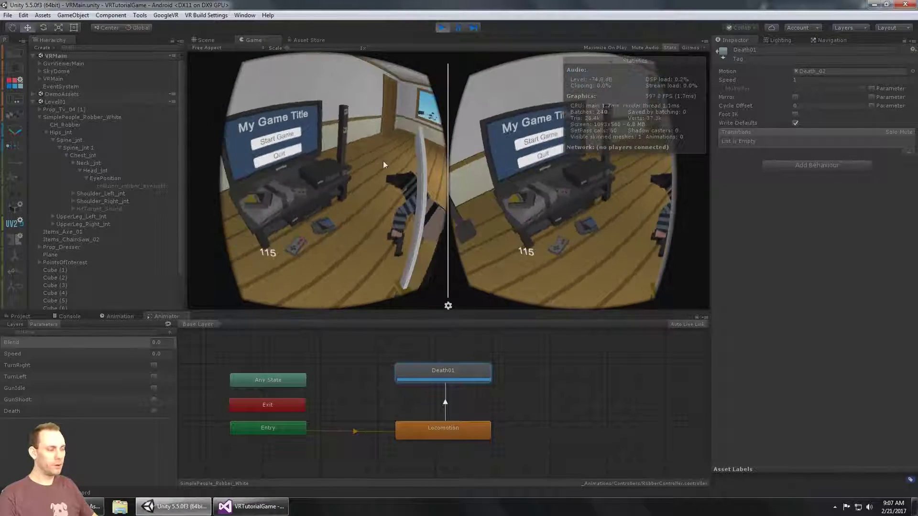
key("alt")
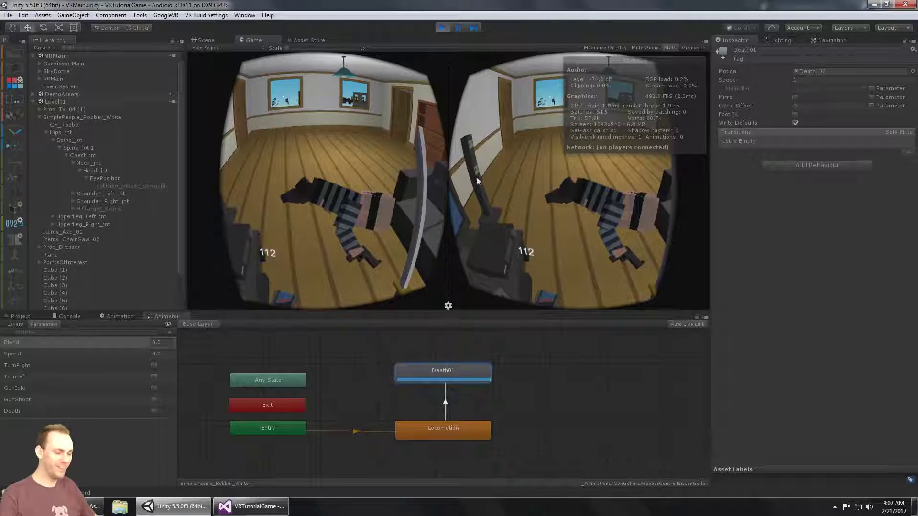
key("alt")
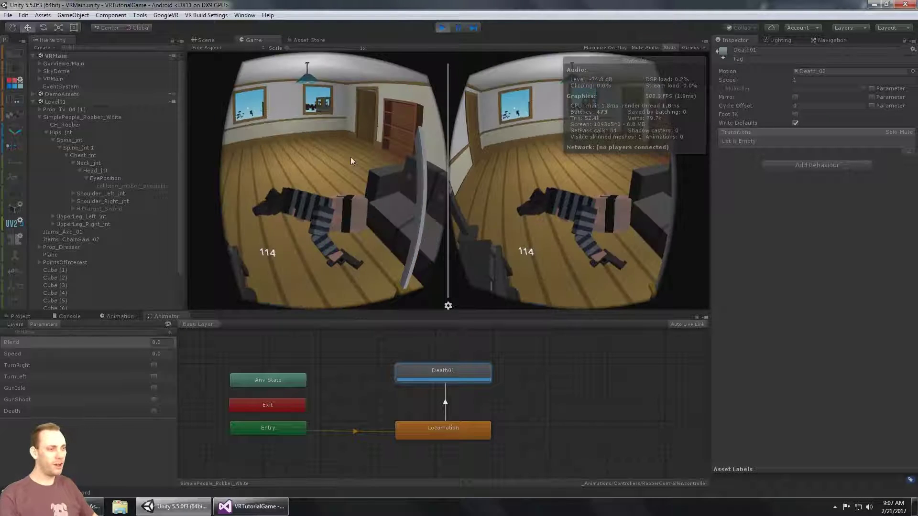
key("alt")
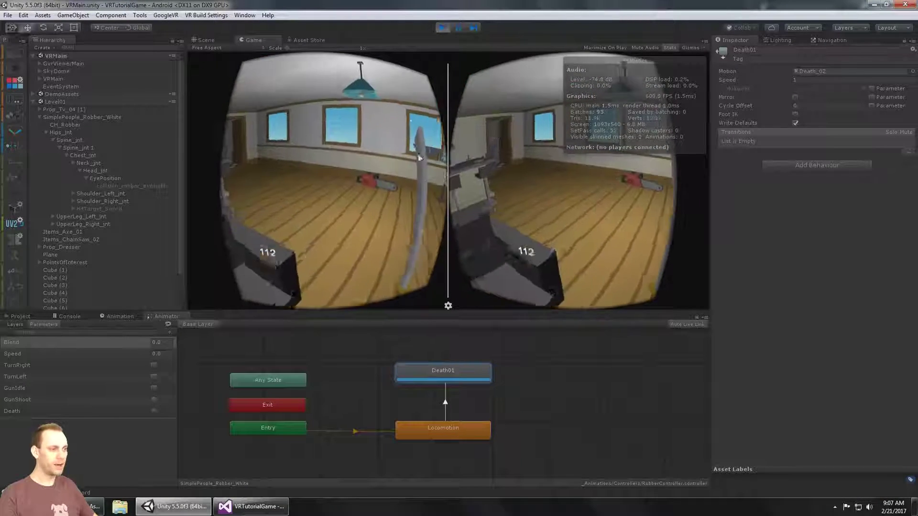
Walk past the kitchen counter and back around the robber's body to check whether he still reacts to the player.
key("alt")
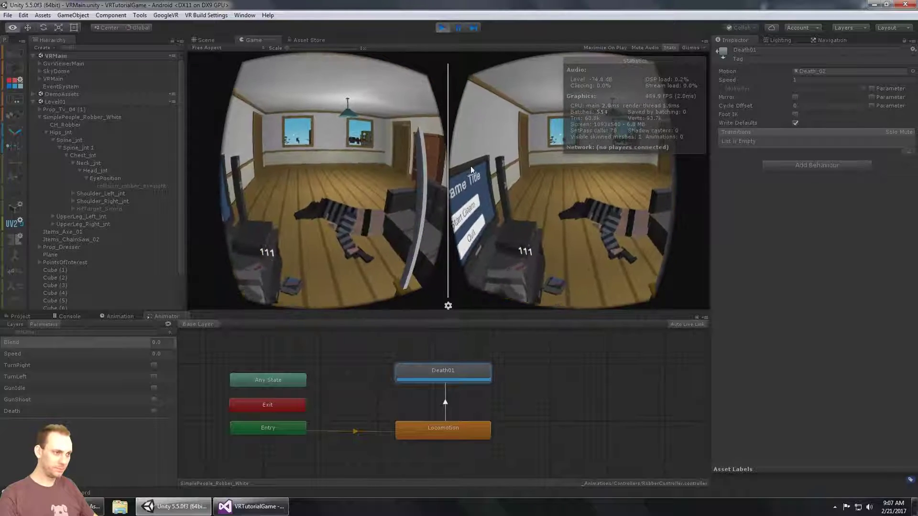
key("alt")
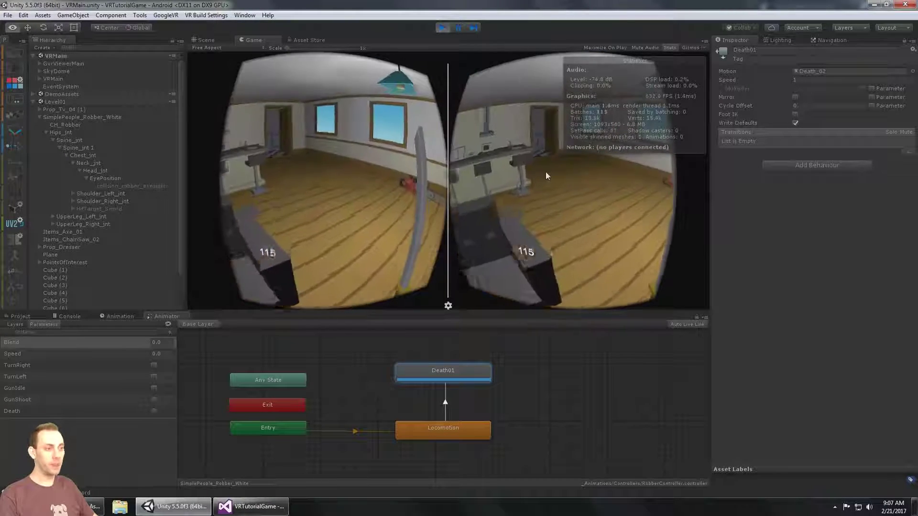
key("alt")
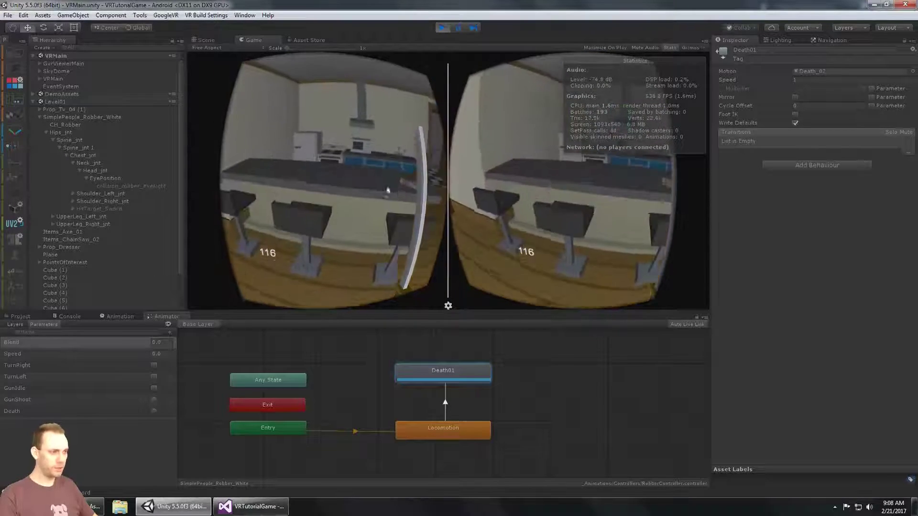
key("alt")
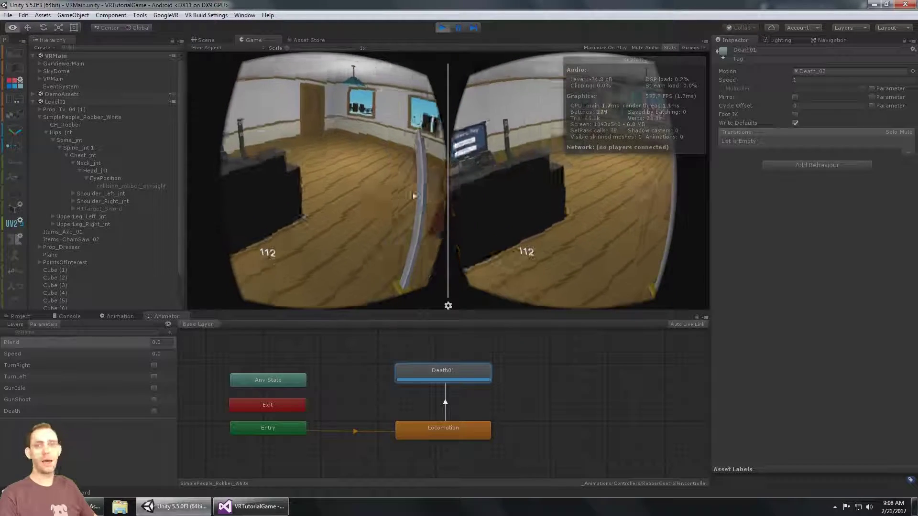
key("alt")
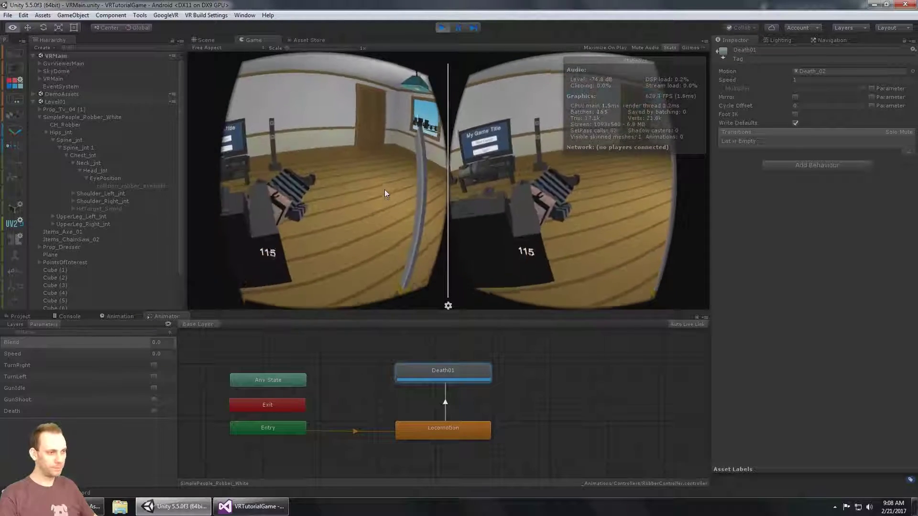
key("alt")
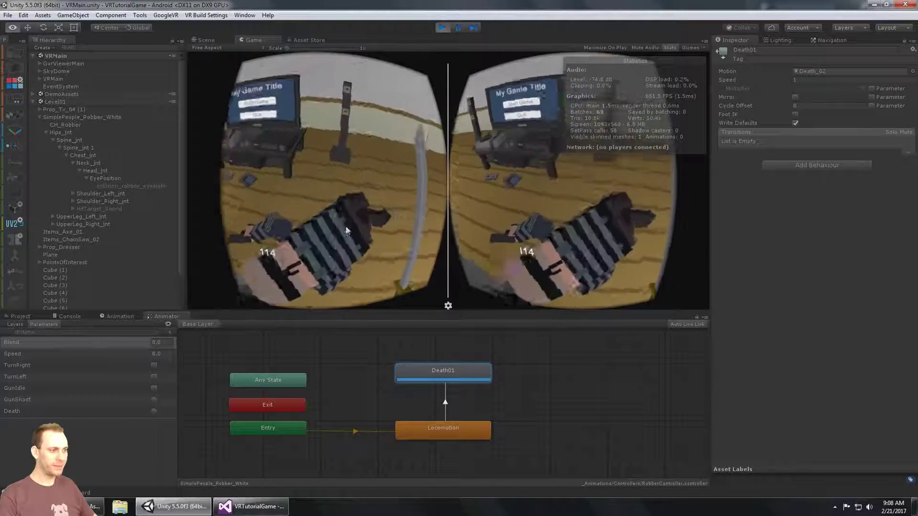
key("alt")
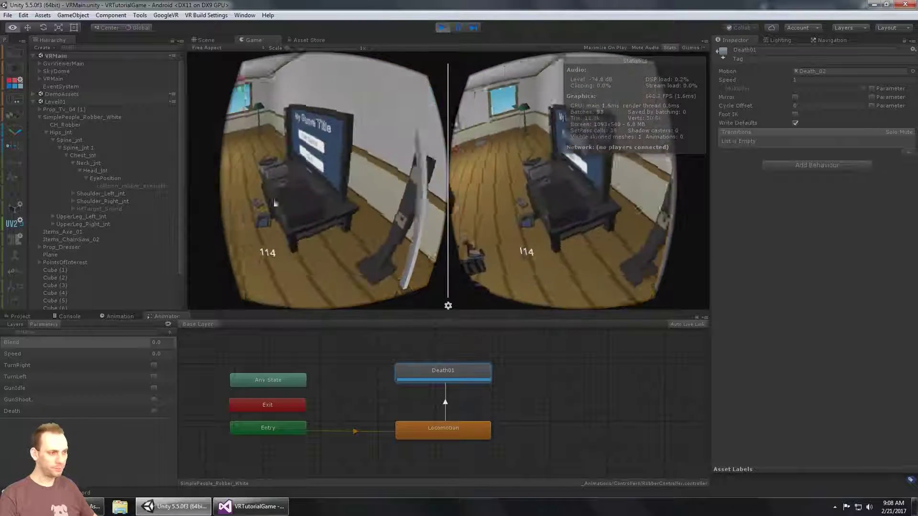
key("alt")
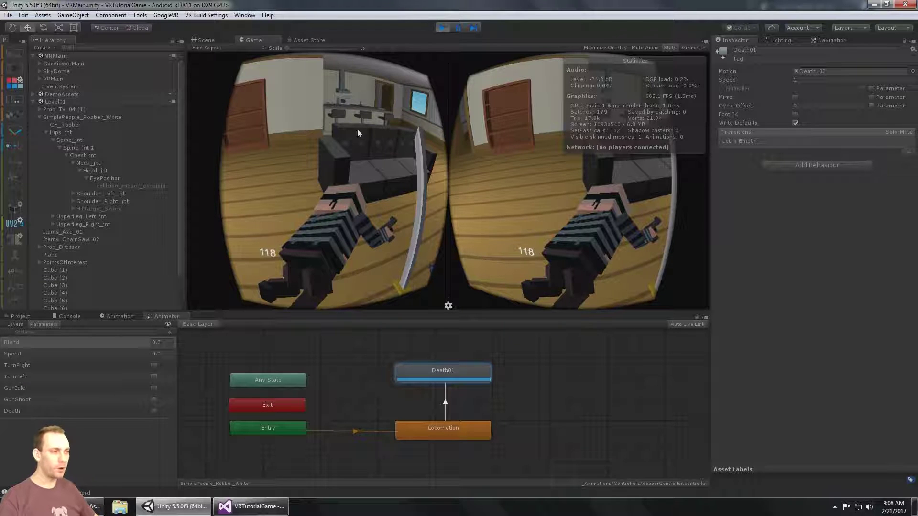
key("alt")
key("w")
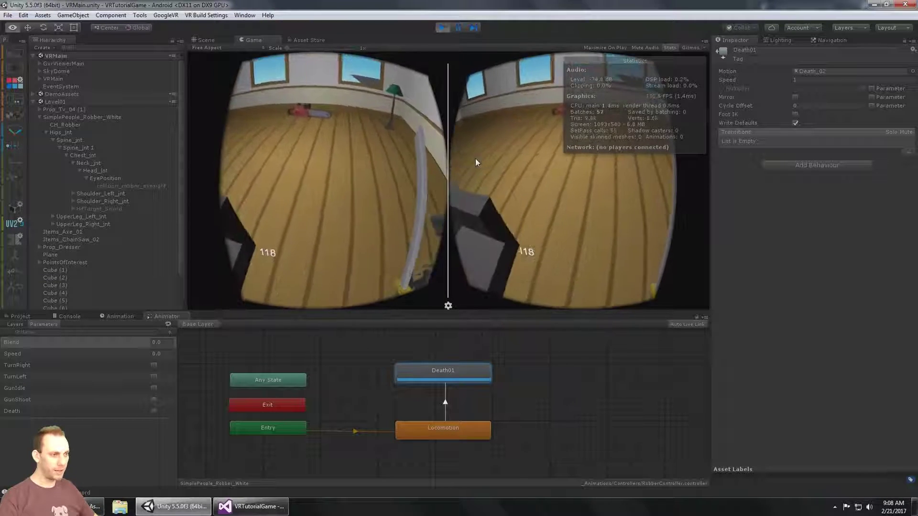
key("alt")
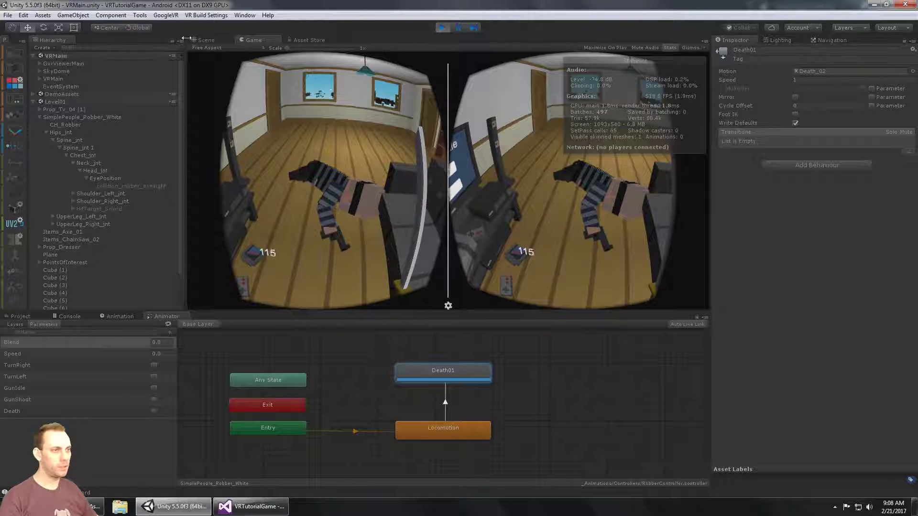
Switch to the Scene view and examine the dead robber and the surrounding house from above.
left_click(206, 47)
left_click(207, 40)
scroll(448, 130, "down", 3)
middle_click_drag(464, 134, 491, 159)
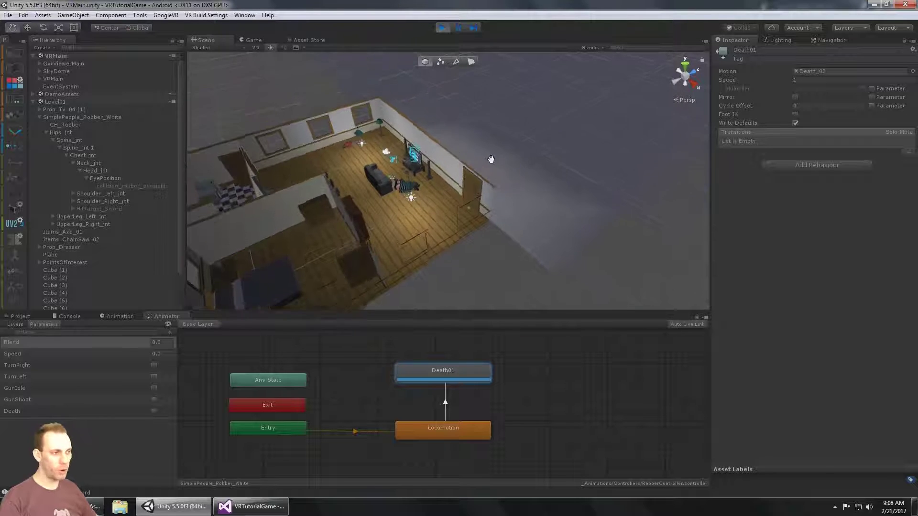
left_click_drag(491, 159, 438, 182, "alt")
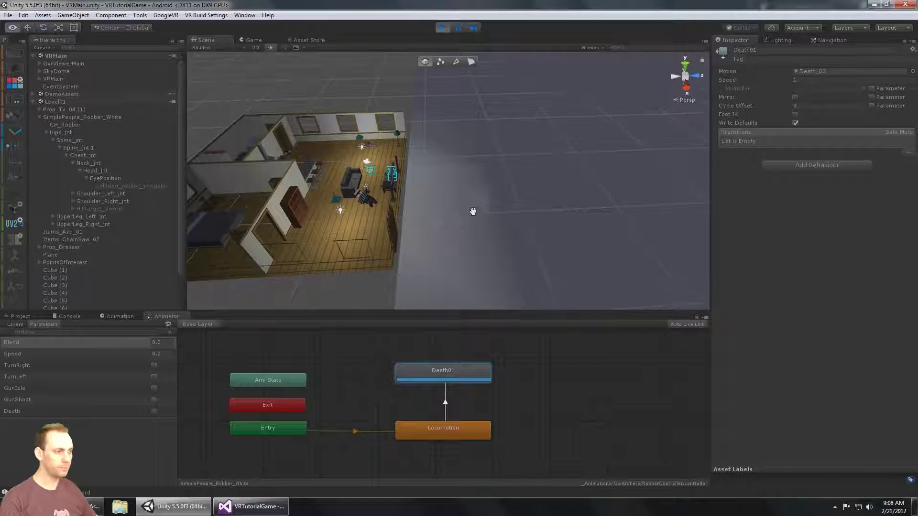
Survey the house's living room, kitchen, tiled bathroom and bedroom from above in the Scene view.
left_click_drag(473, 211, 609, 171, "alt")
left_click_drag(501, 191, 550, 179, "alt")
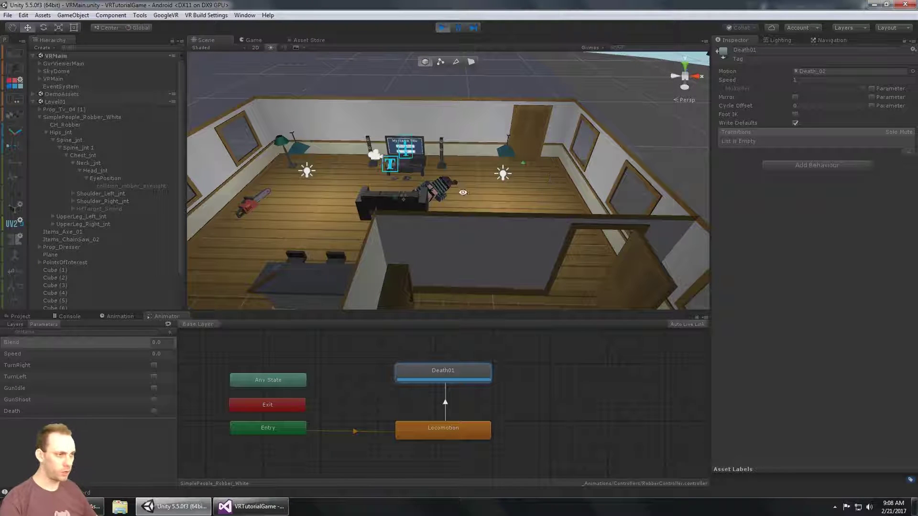
middle_click_drag(338, 199, 491, 129, "alt")
left_click_drag(490, 129, 495, 103, "alt")
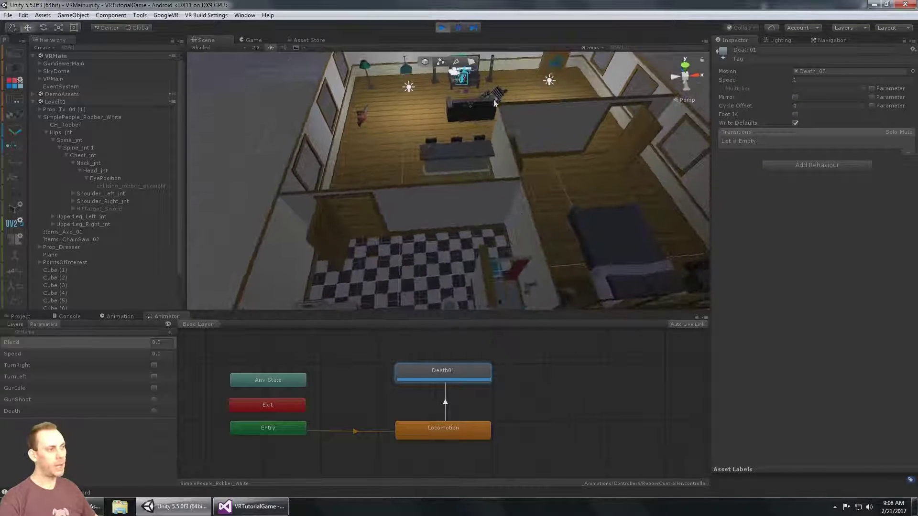
left_click_drag(494, 139, 444, 122, "alt")
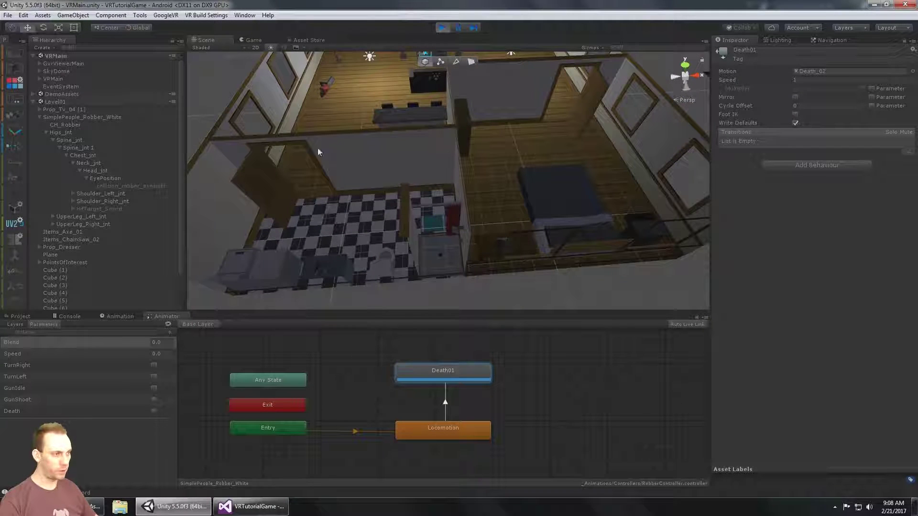
left_click_drag(440, 207, 393, 238, "alt")
middle_click_drag(481, 290, 506, 203)
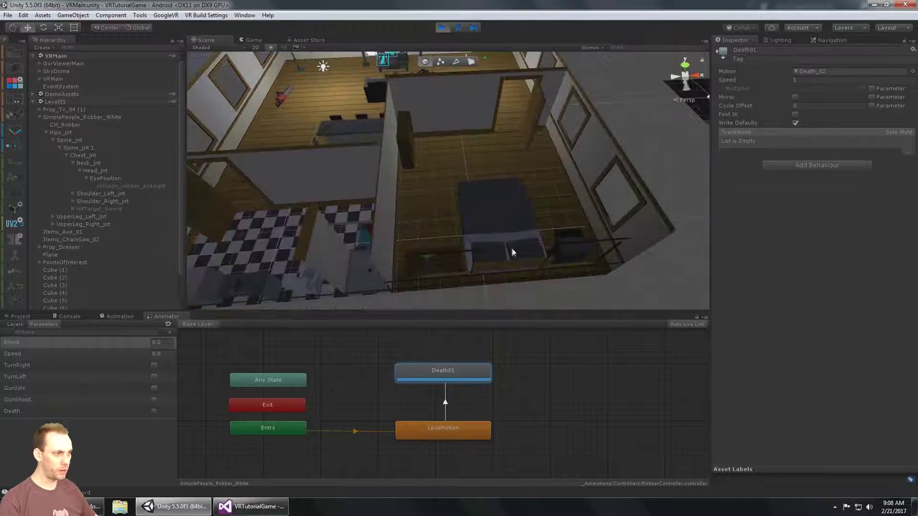
middle_click_drag(481, 102, 657, 179)
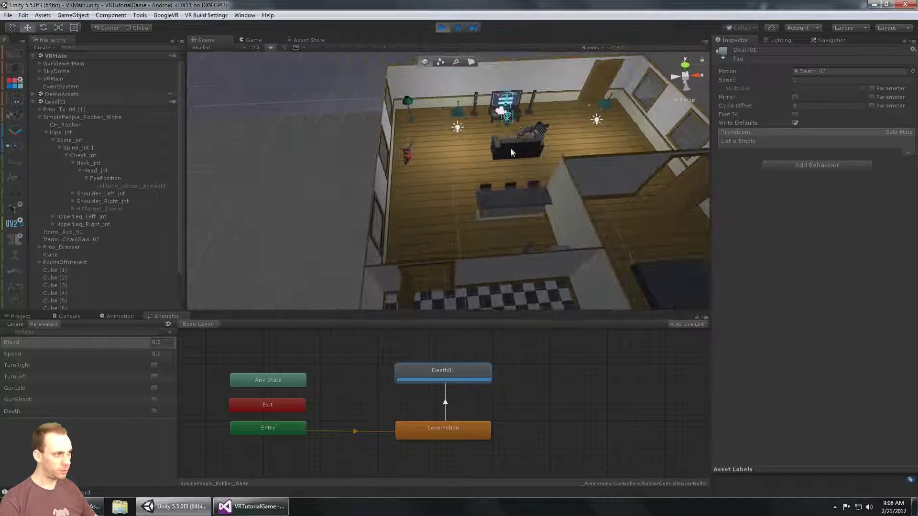
Examine the dead robber up close beside the sofa and the TV stand with the game title menu.
middle_click_drag(565, 133, 498, 197)
scroll(416, 147, "up", 10)
scroll(449, 148, "up", 3)
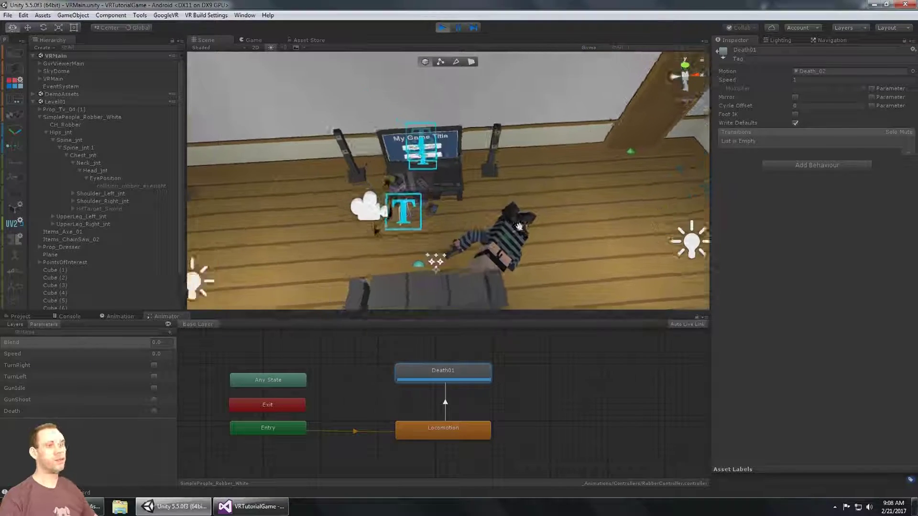
left_click_drag(498, 197, 427, 159, "alt")
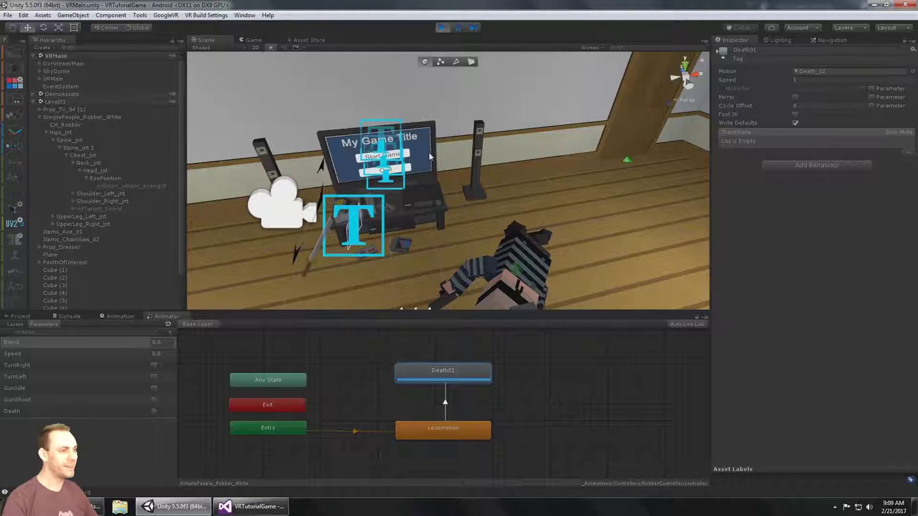
middle_click_drag(429, 153, 508, 103)
left_click_drag(488, 121, 496, 140, "alt")
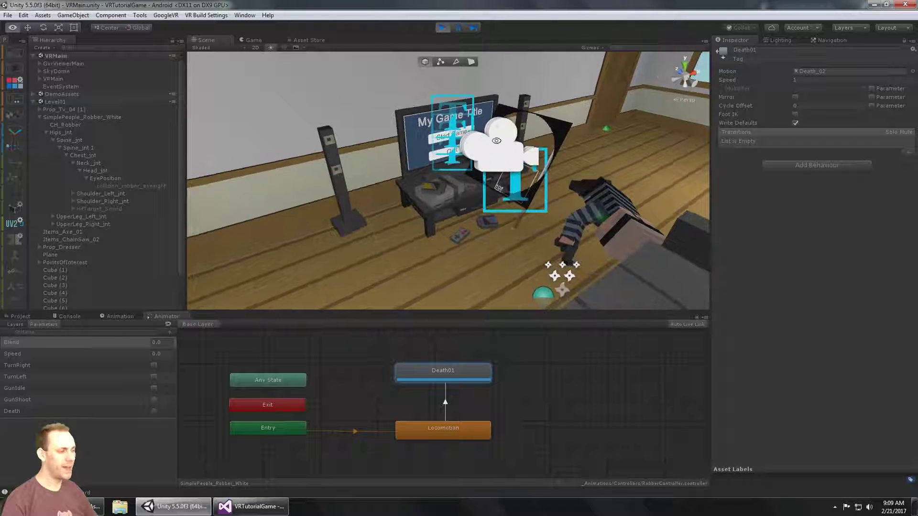
left_click_drag(563, 143, 488, 171, "alt")
scroll(623, 98, "down", 5)
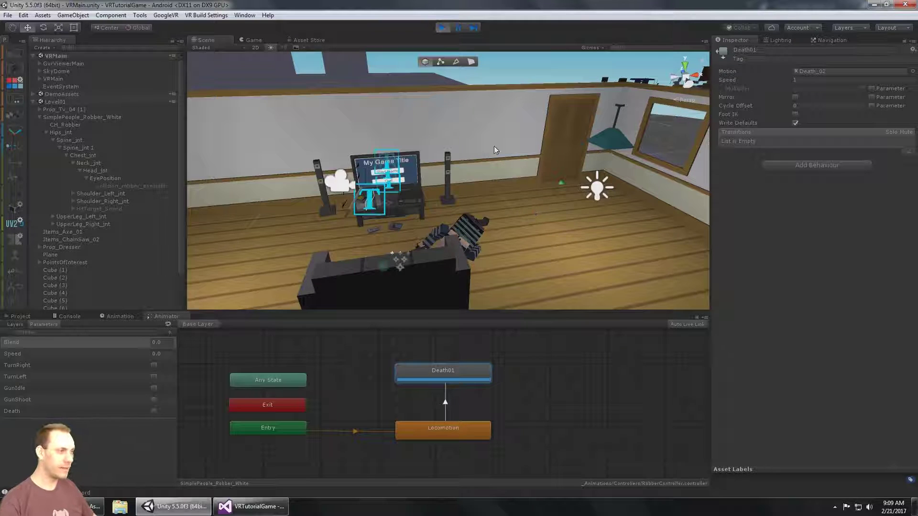
key("alt")
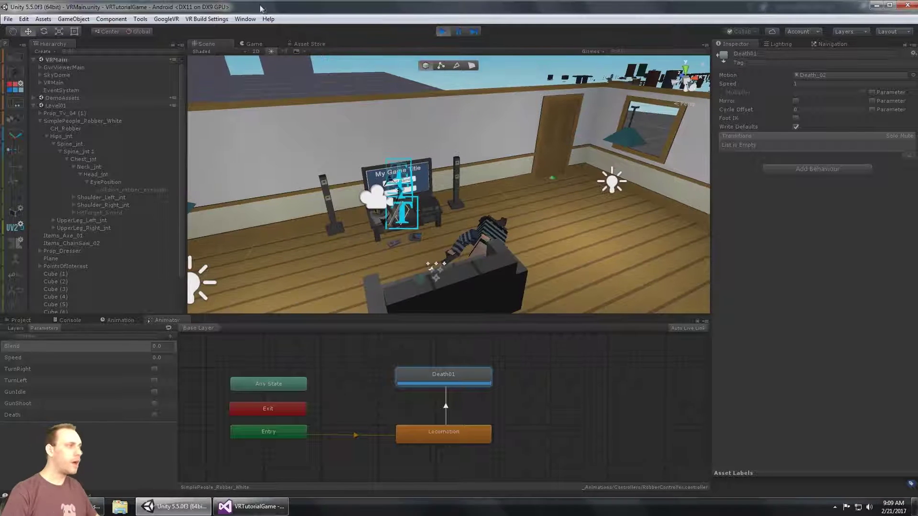
left_click(887, 5)
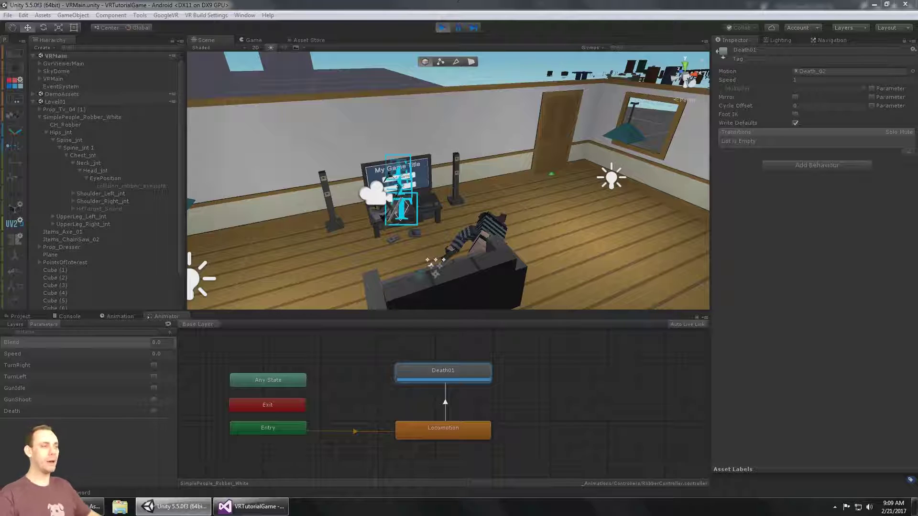
Review the living room, kitchen area and the props outside the house from several angles around the dead robber.
left_click_drag(415, 163, 474, 187, "alt")
scroll(475, 187, "down", 3)
middle_click_drag(474, 187, 471, 168)
scroll(457, 125, "down", 2)
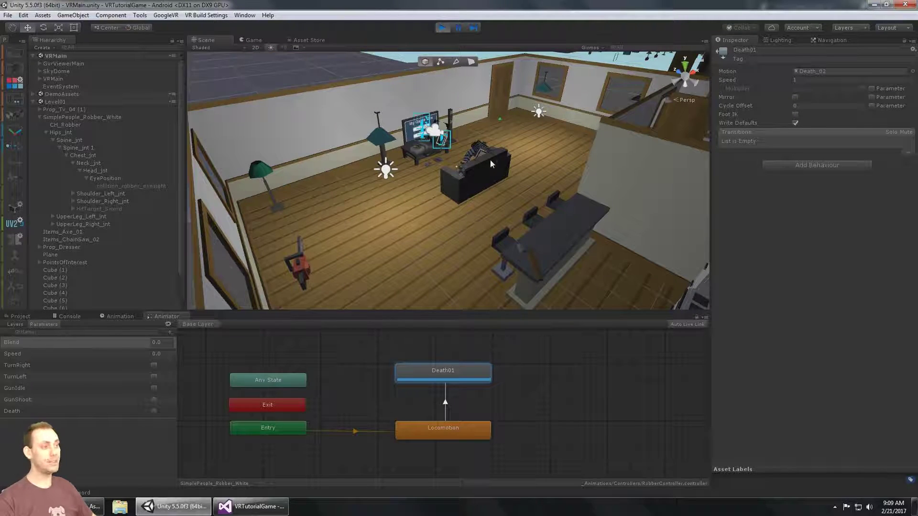
scroll(484, 179, "down", 5)
middle_click_drag(483, 178, 360, 197)
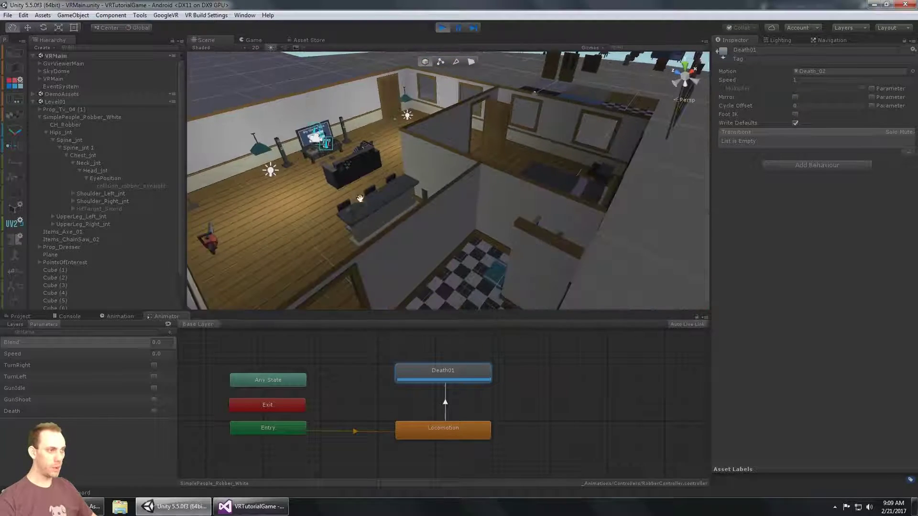
left_click_drag(359, 197, 487, 201, "alt")
scroll(478, 198, "down", 3)
left_click_drag(386, 173, 516, 164, "alt")
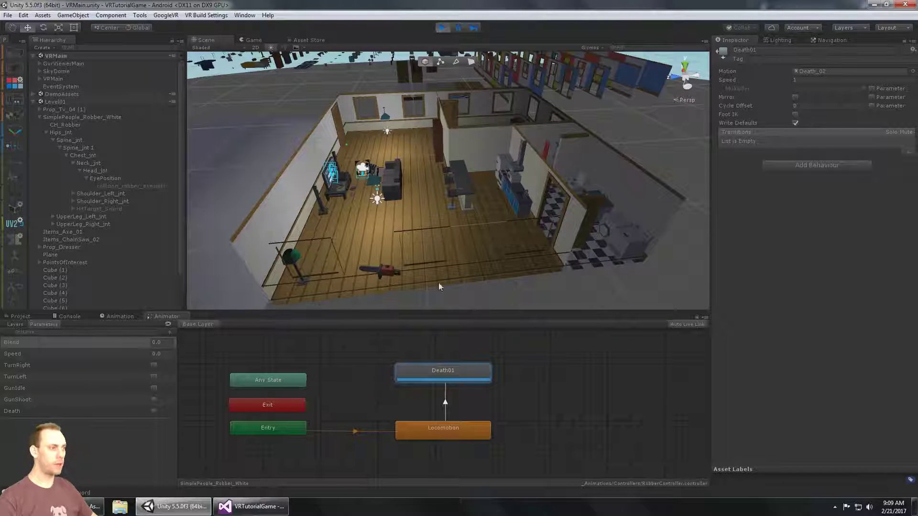
middle_click_drag(474, 156, 501, 195)
left_click_drag(500, 184, 485, 137, "alt")
middle_click_drag(485, 129, 495, 150)
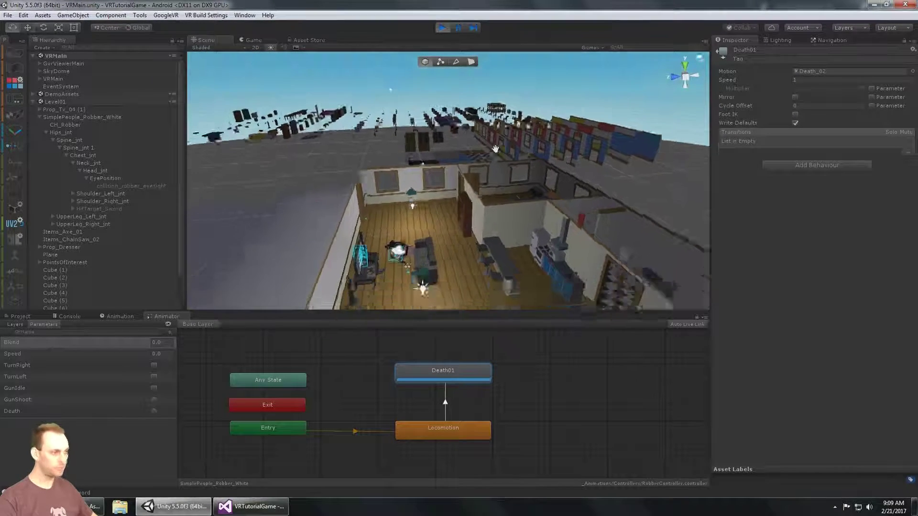
left_click_drag(495, 149, 555, 169, "alt")
left_click_drag(427, 204, 546, 213, "alt")
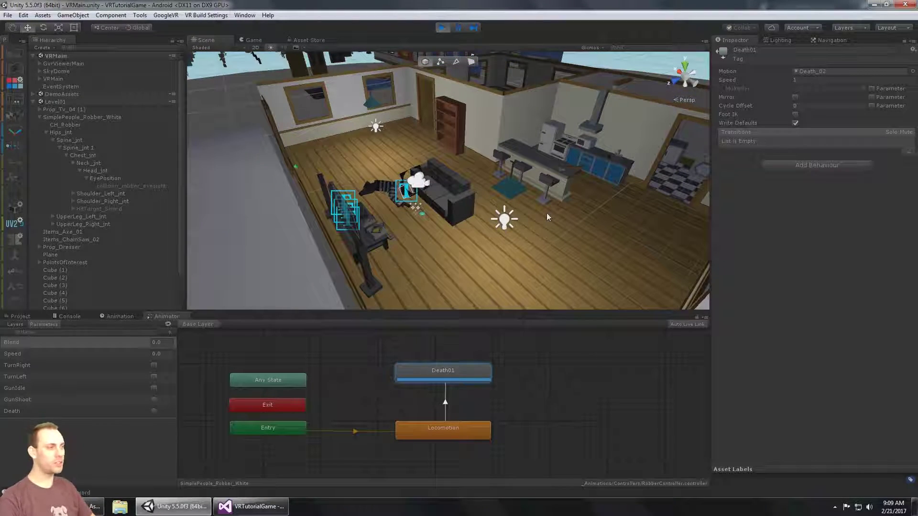